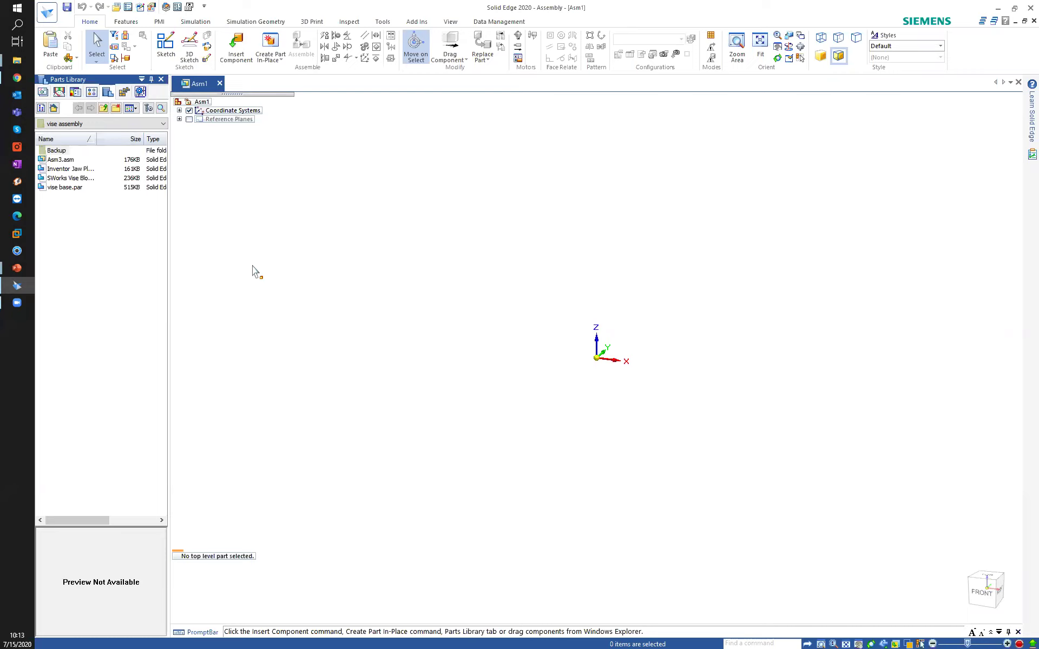
- Browse the parts library to the SE 2020 Webinar Basics Training folder inside Webinar and Finaux
left_click(104, 108)
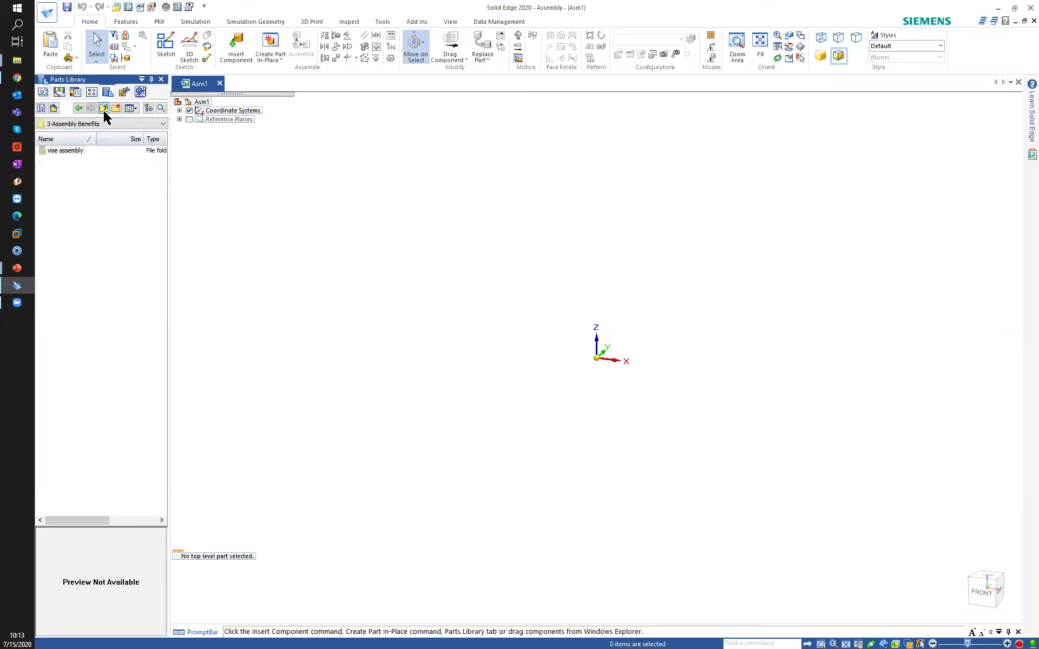
left_click(163, 124)
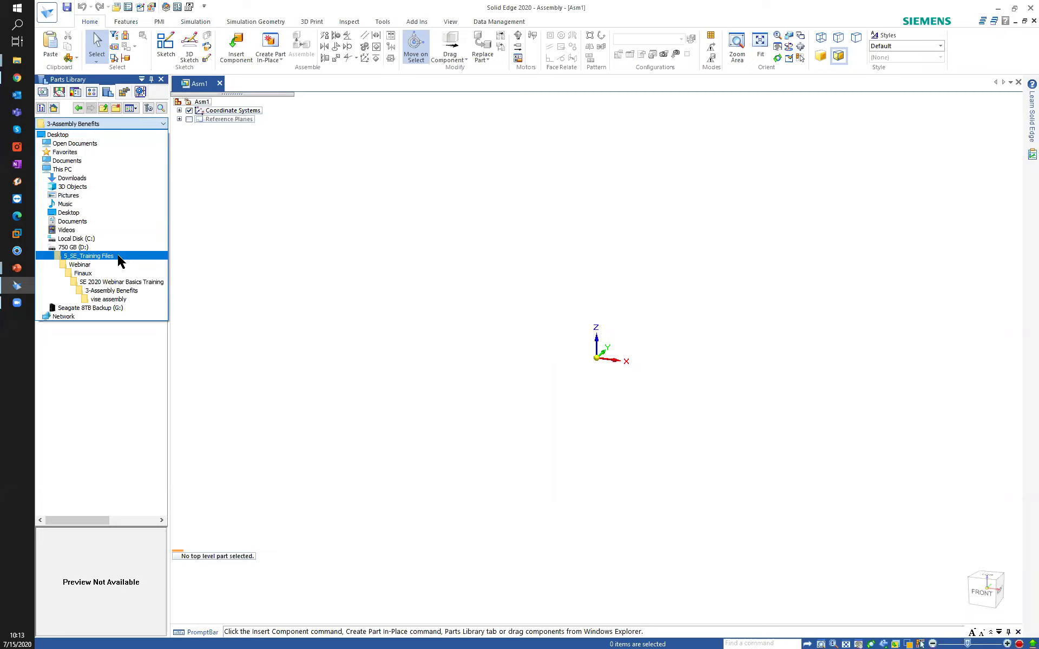
left_click(79, 265)
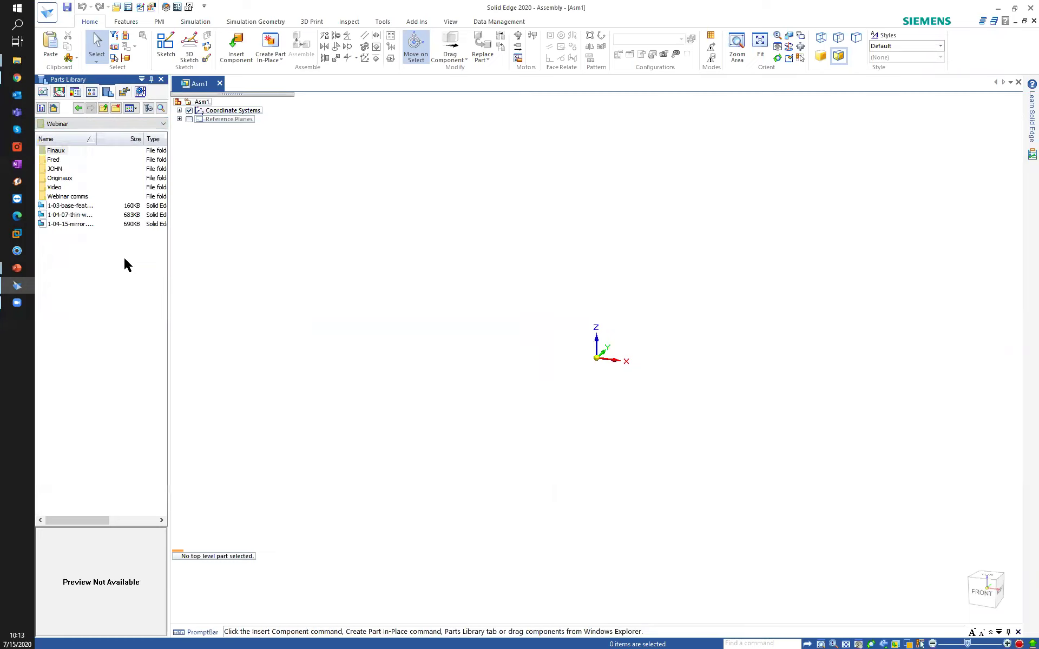
double_click(52, 152)
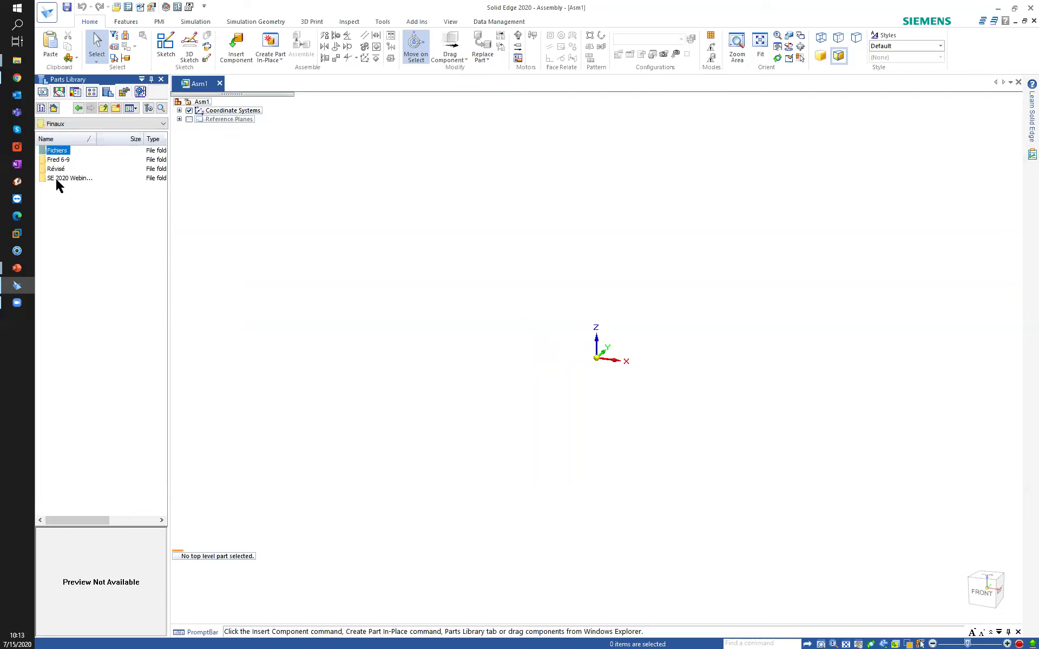
double_click(58, 179)
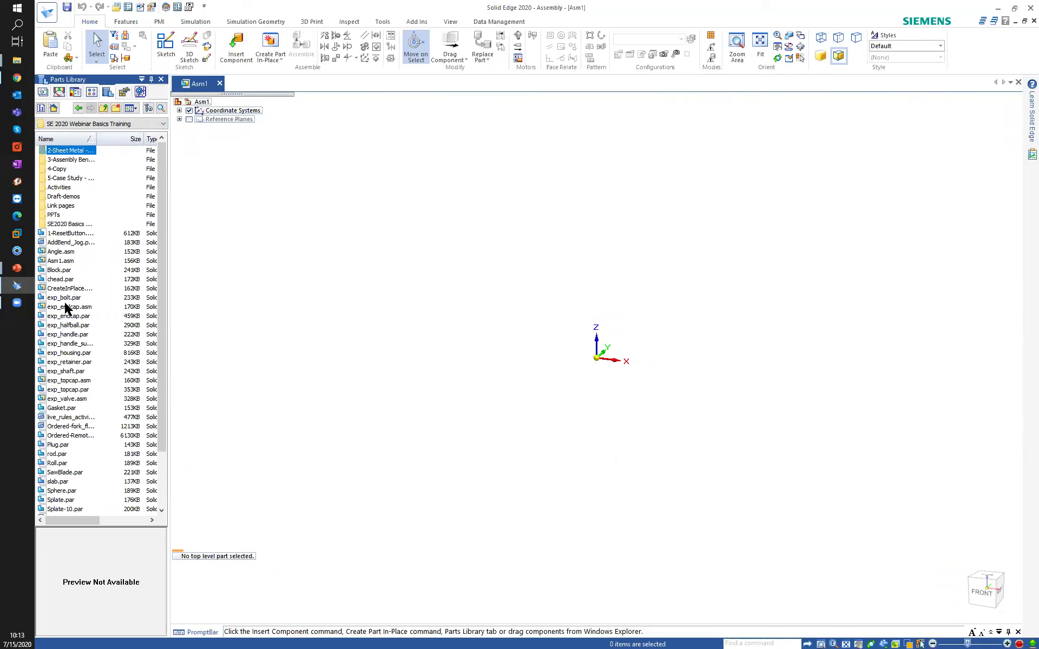
- Preview chead.par from several angles and place it as the first component of the assembly, shown in isometric view
left_click(60, 281)
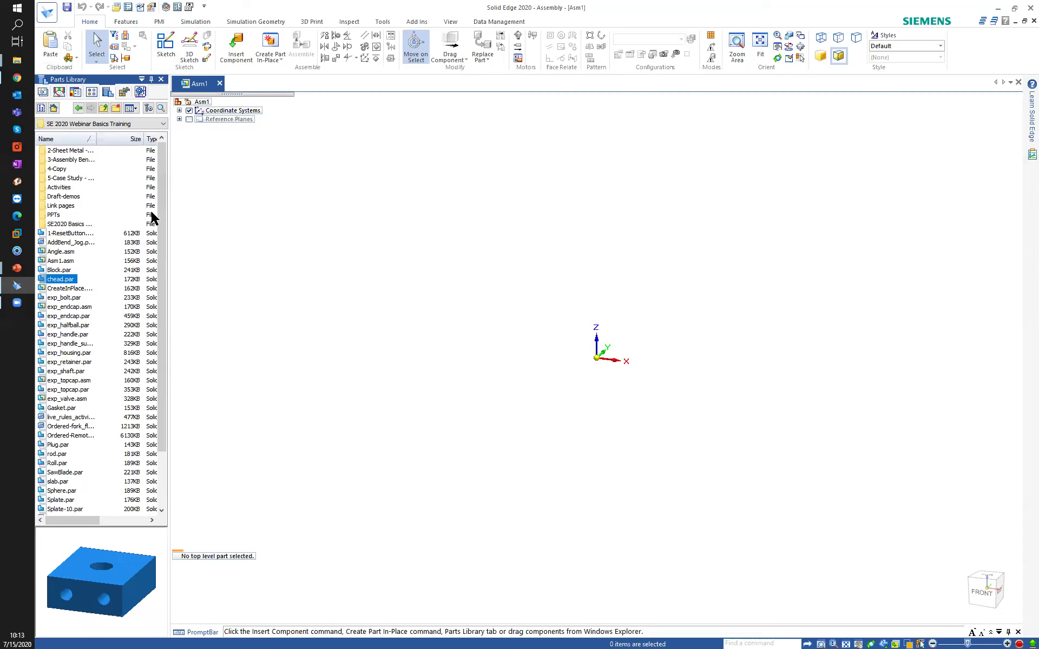
left_click(64, 560)
left_click_drag(103, 578, 32, 642)
left_click_drag(128, 601, 119, 563)
left_click_drag(57, 281, 526, 359)
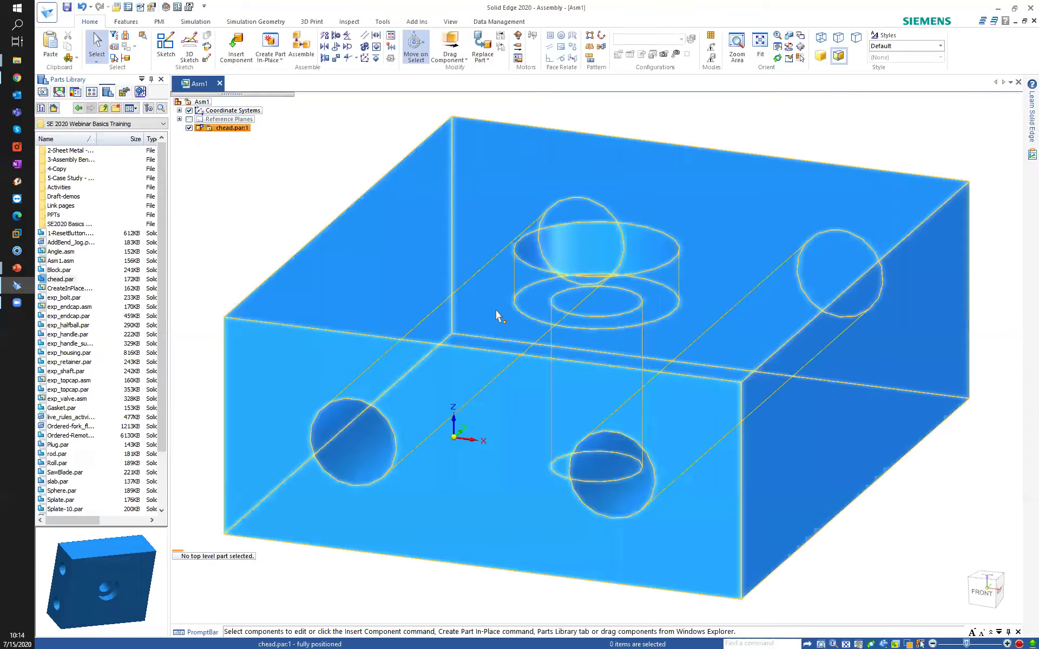
scroll(534, 393, "down", 3)
middle_click_drag(441, 301, 393, 381)
key("ctrl+i")
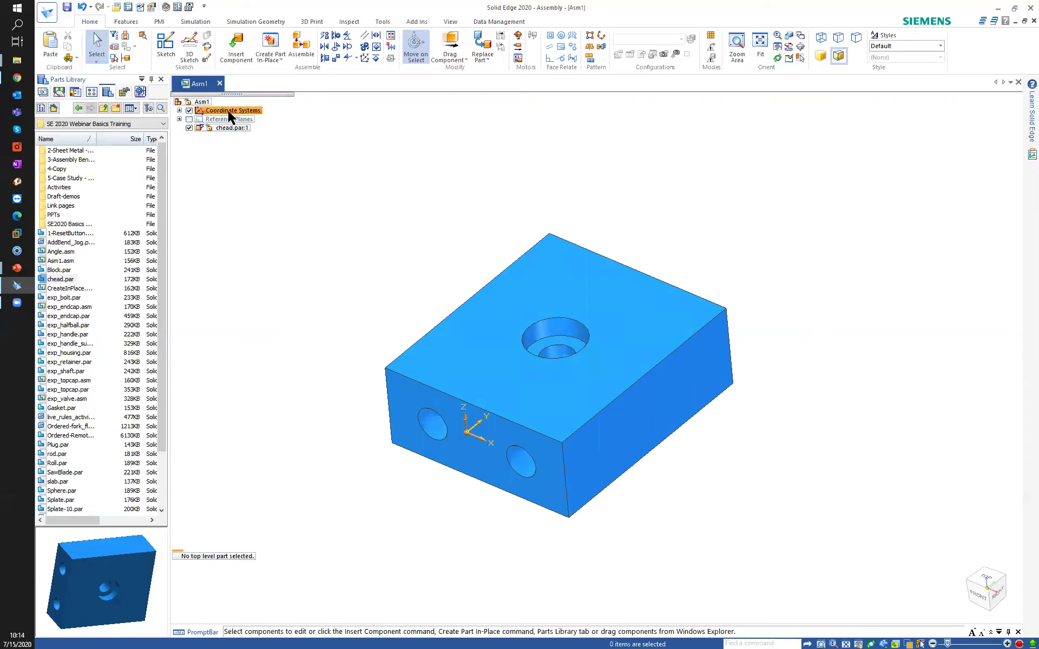
- Hide the assembly's coordinate systems and display the coordinate system of the chead.par component instead
left_click(189, 110)
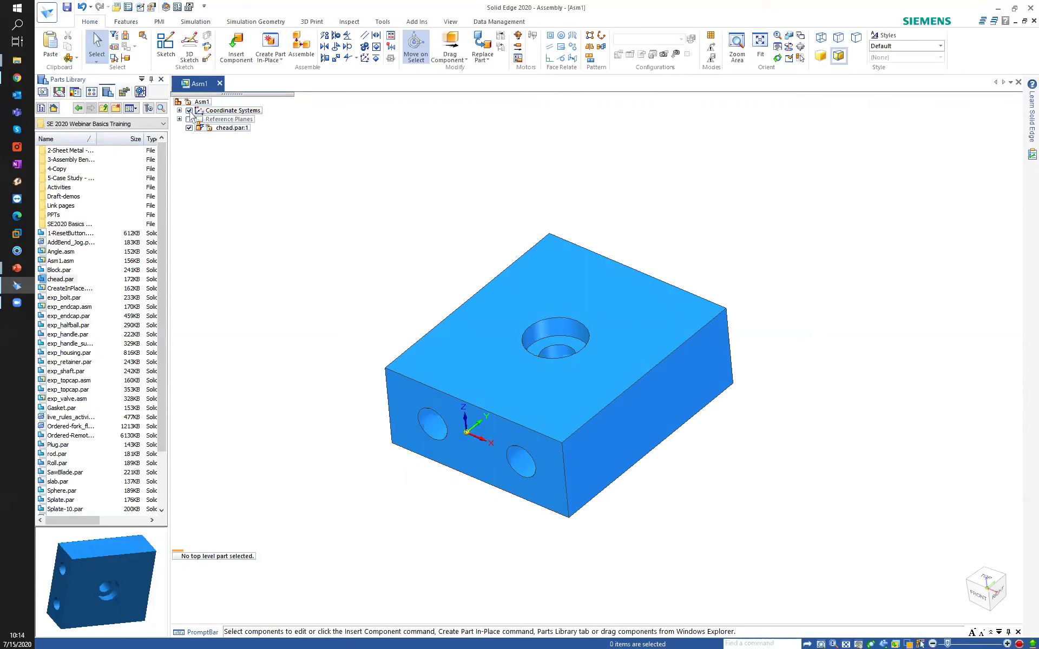
right_click(233, 132)
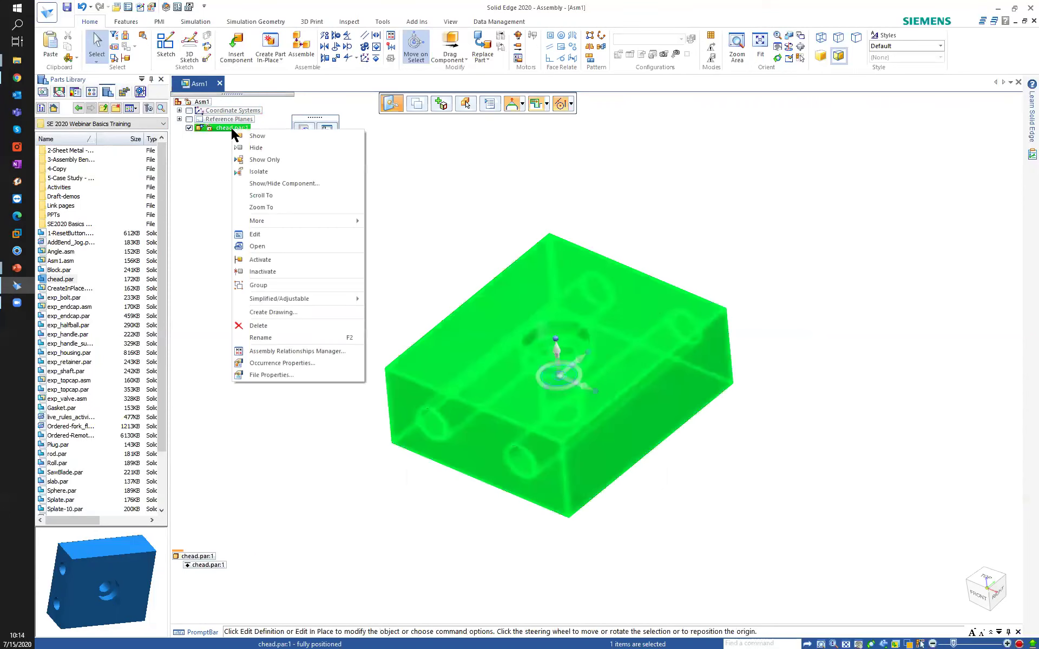
left_click(277, 183)
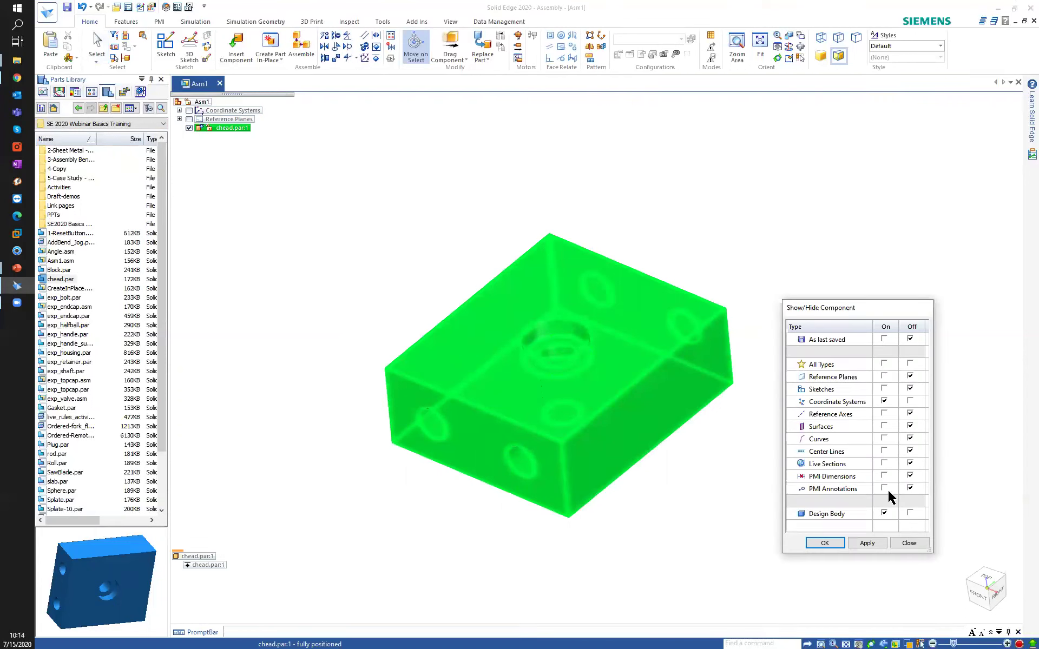
left_click(867, 543)
left_click(823, 542)
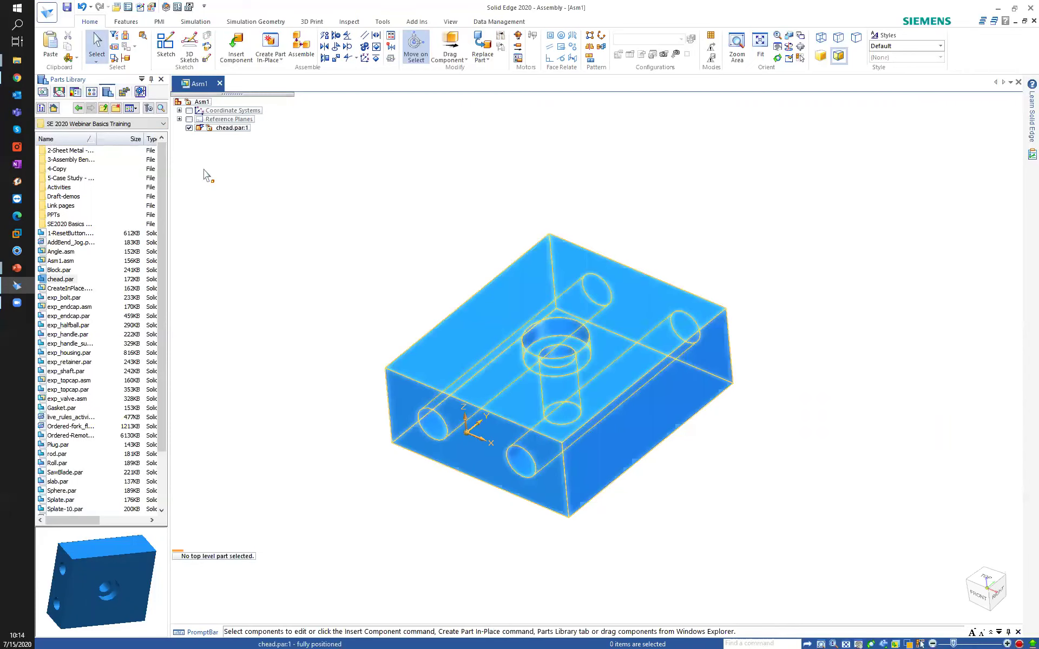
left_click(189, 111)
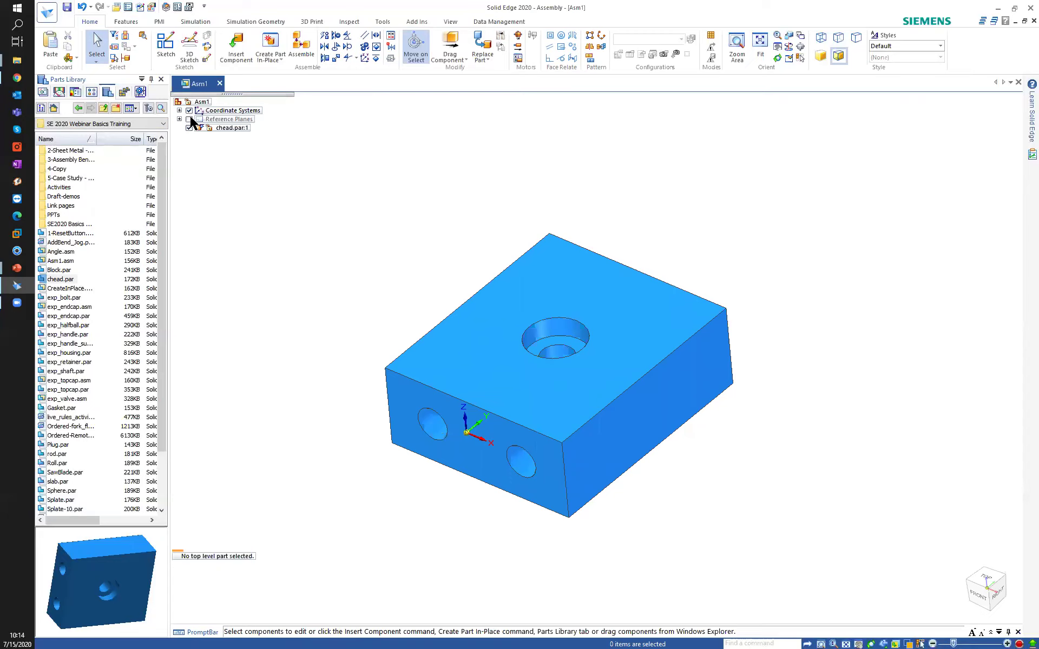
left_click(190, 111)
middle_click_drag(269, 294, 255, 210)
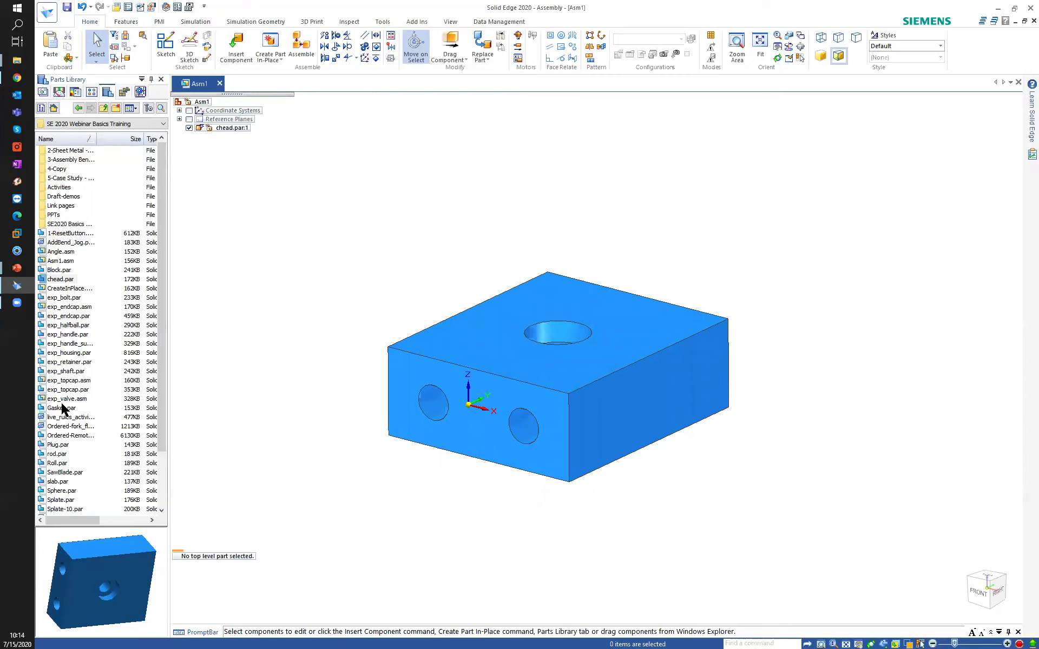
- Try placing Splate.par in the assembly with its library preview rotated to a tilted orientation
scroll(65, 413, "down", 2)
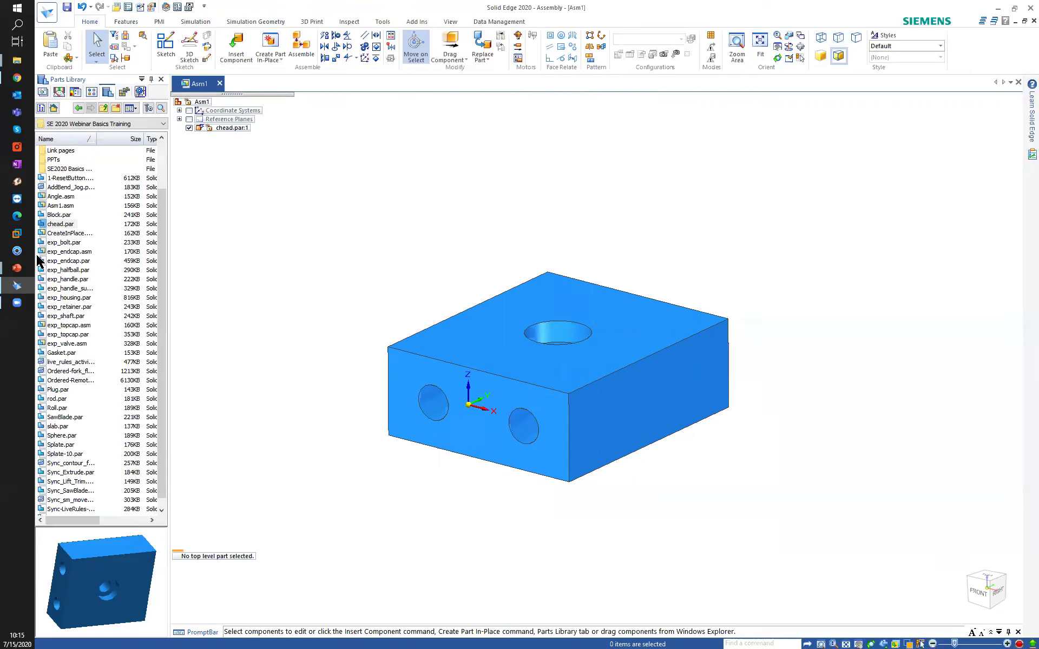
left_click(61, 445)
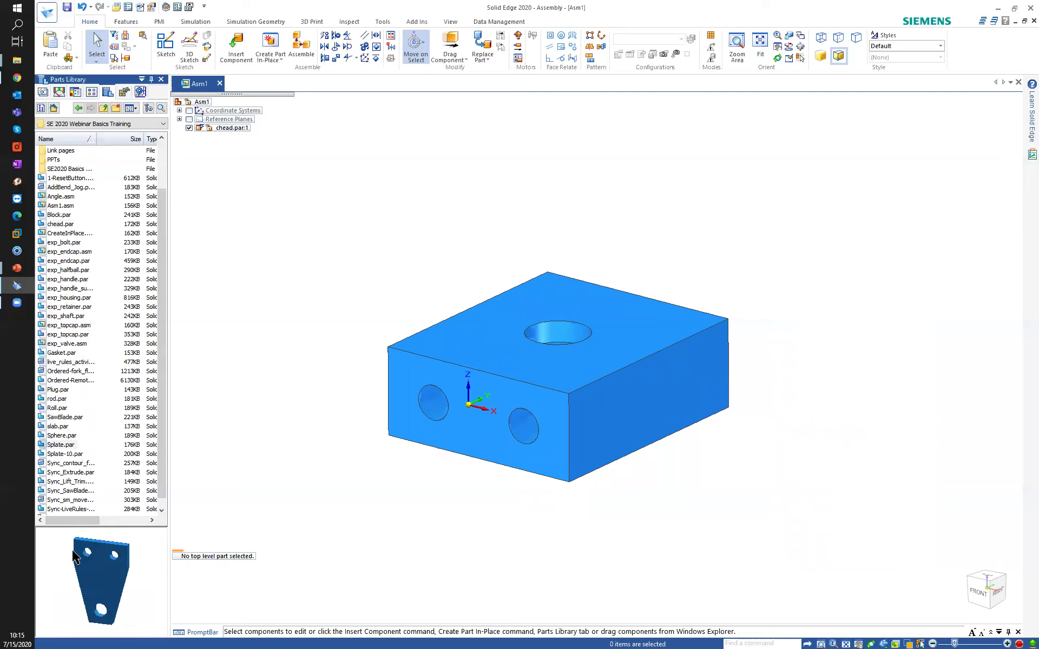
mouse_move(96, 585)
left_mouse_down()
mouse_move(251, 538)
mouse_move(101, 564)
mouse_move(297, 496)
mouse_move(108, 570)
left_mouse_up()
middle_click_drag(107, 570, 64, 612)
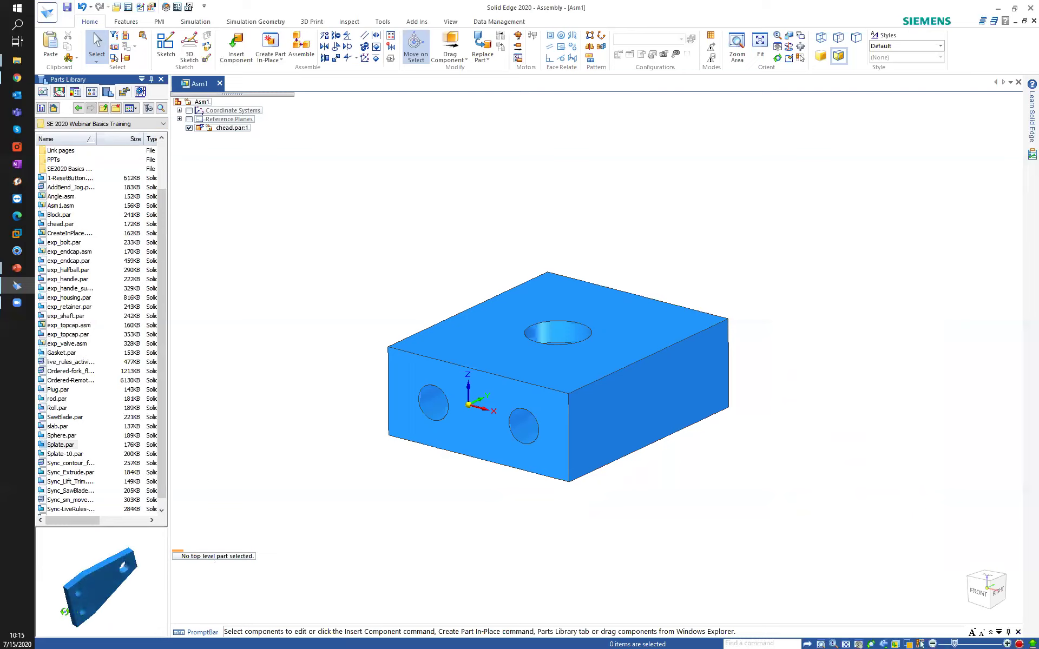
left_click(61, 445)
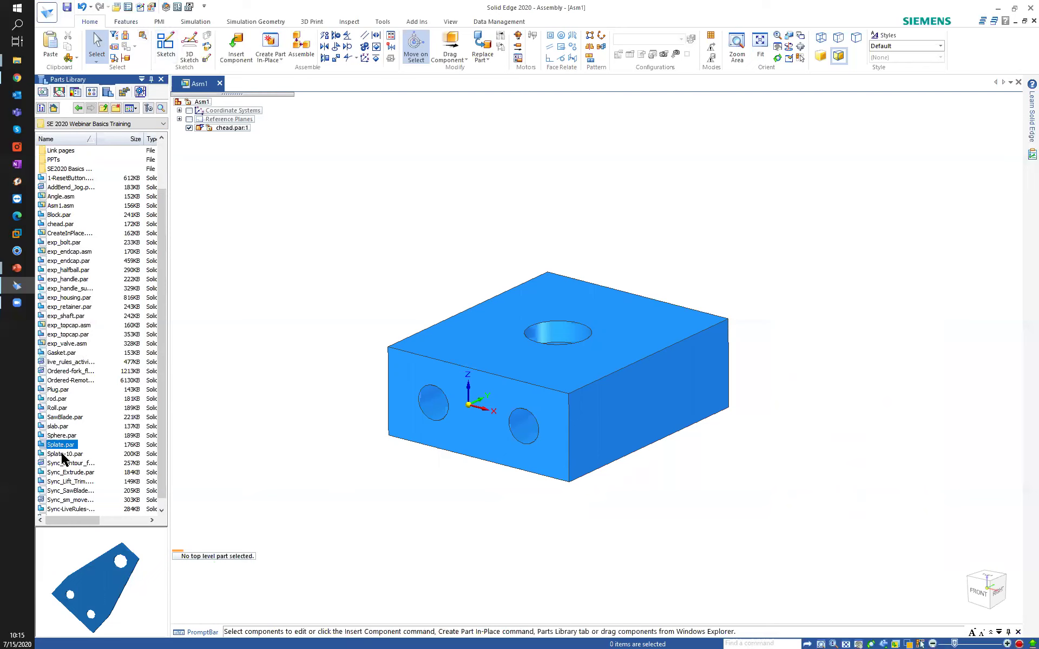
left_click_drag(54, 448, 725, 239)
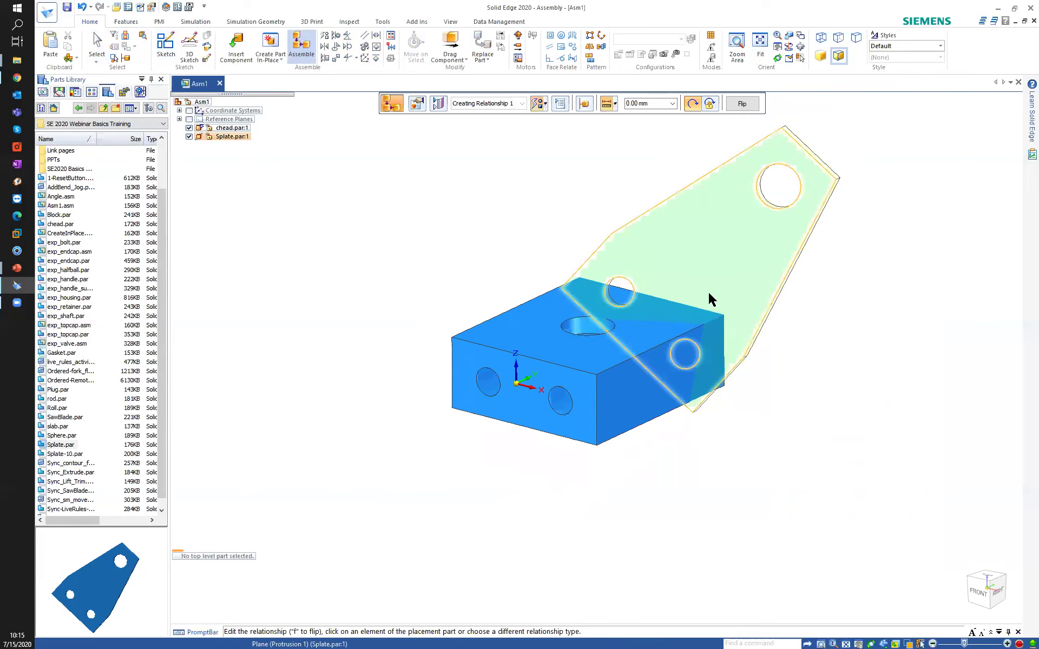
left_click(723, 342)
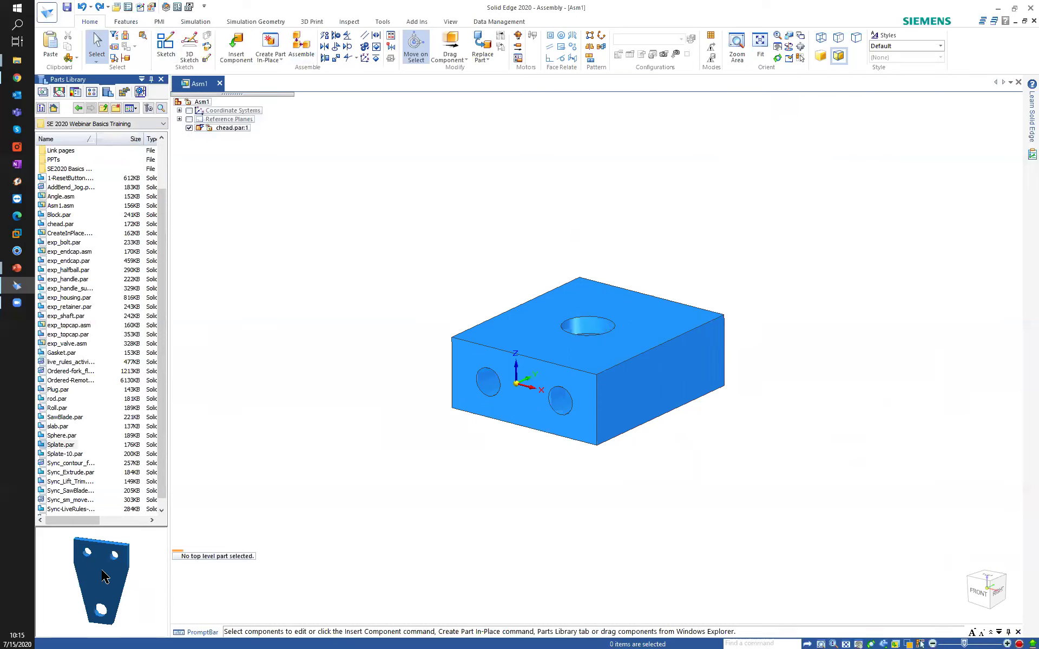
- Place Splate.par above the chead block in its default upright orientation, with its wide end up
left_click_drag(62, 445, 645, 209)
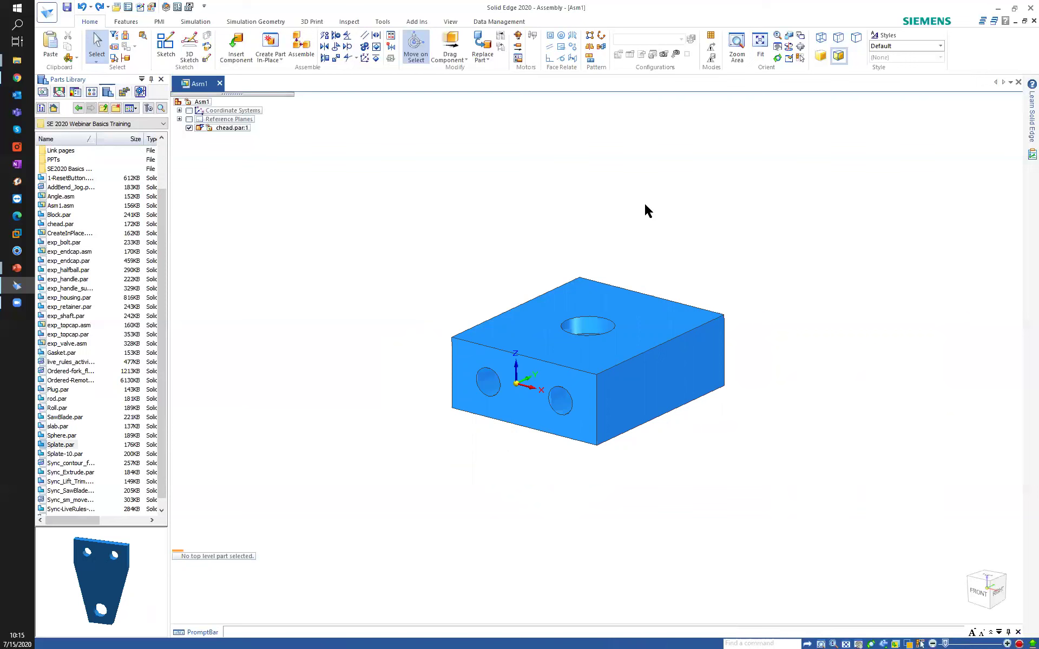
scroll(696, 331, "down", 3)
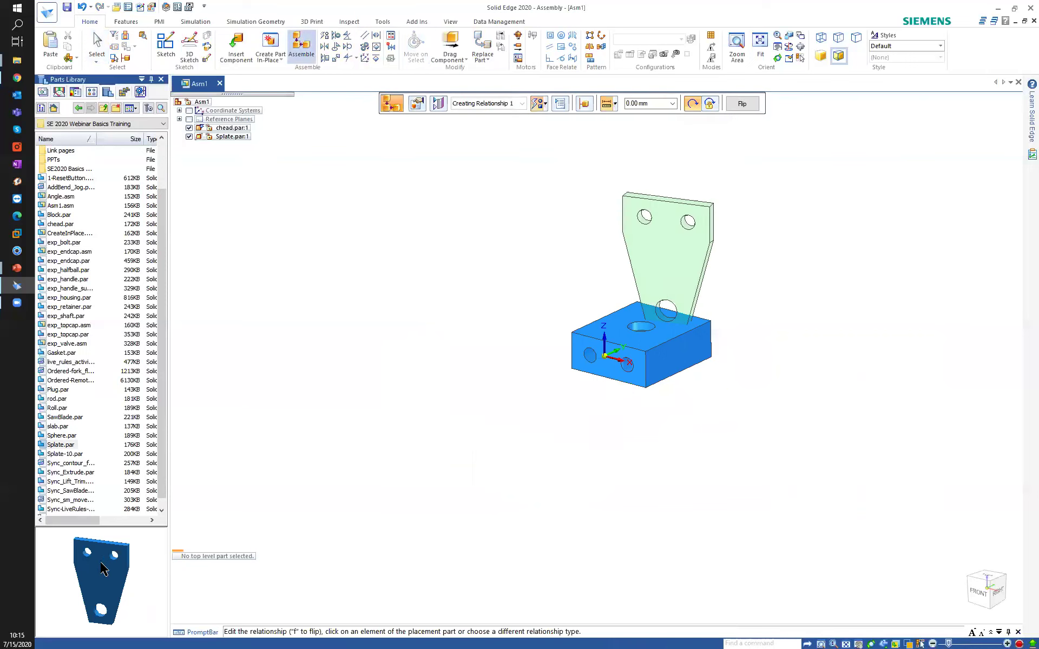
middle_click_drag(548, 244, 593, 259)
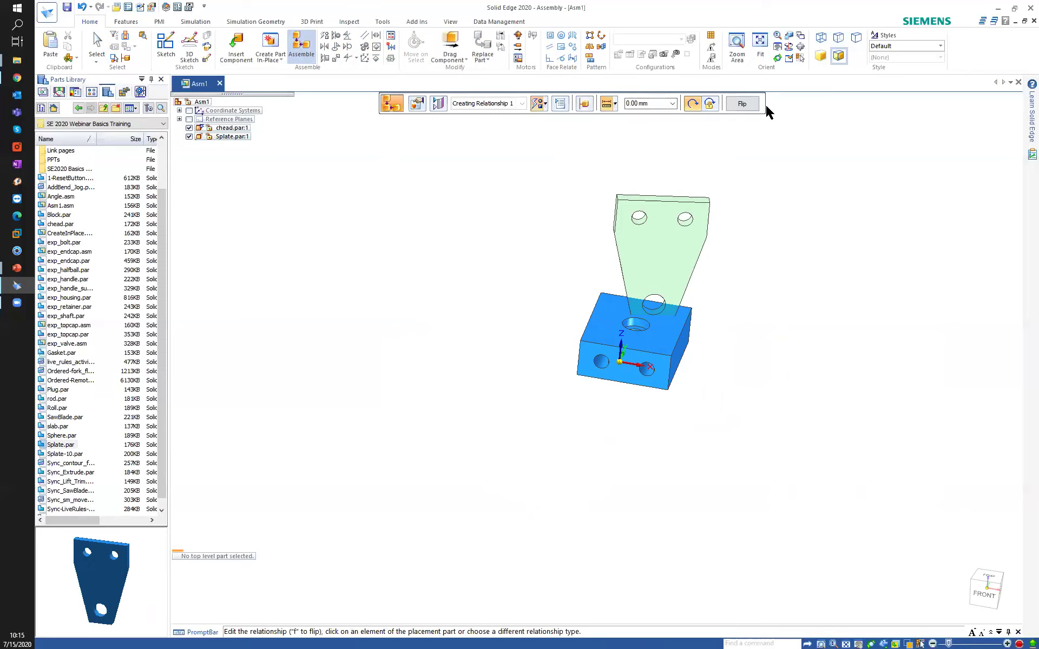
- Show the coordinate system of the Splate.par component being placed, and hide it again
left_click(438, 104)
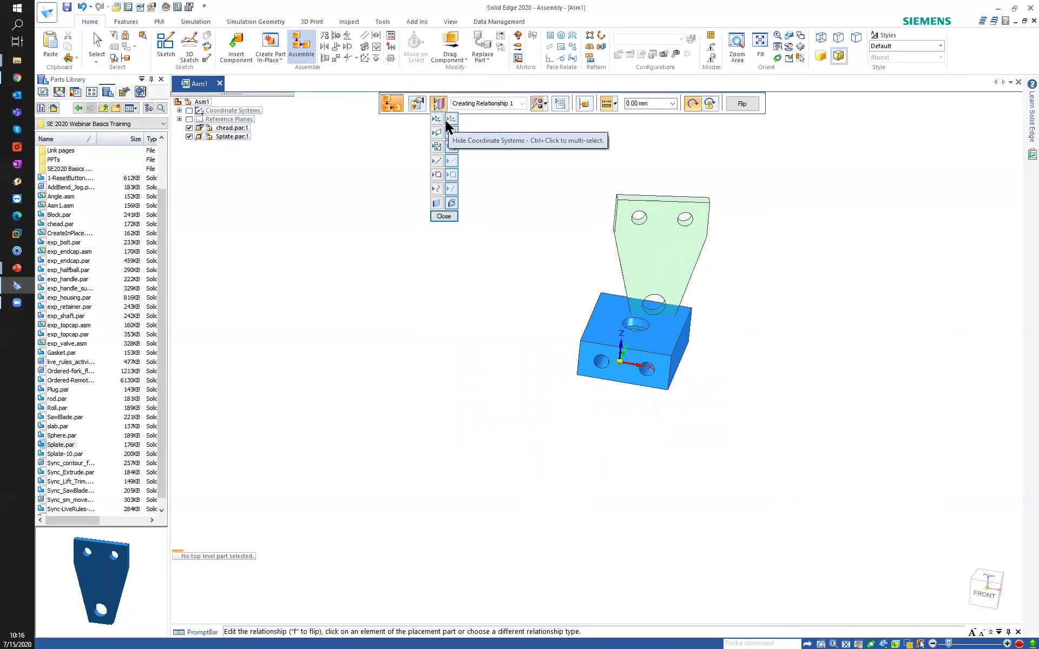
left_click(436, 119)
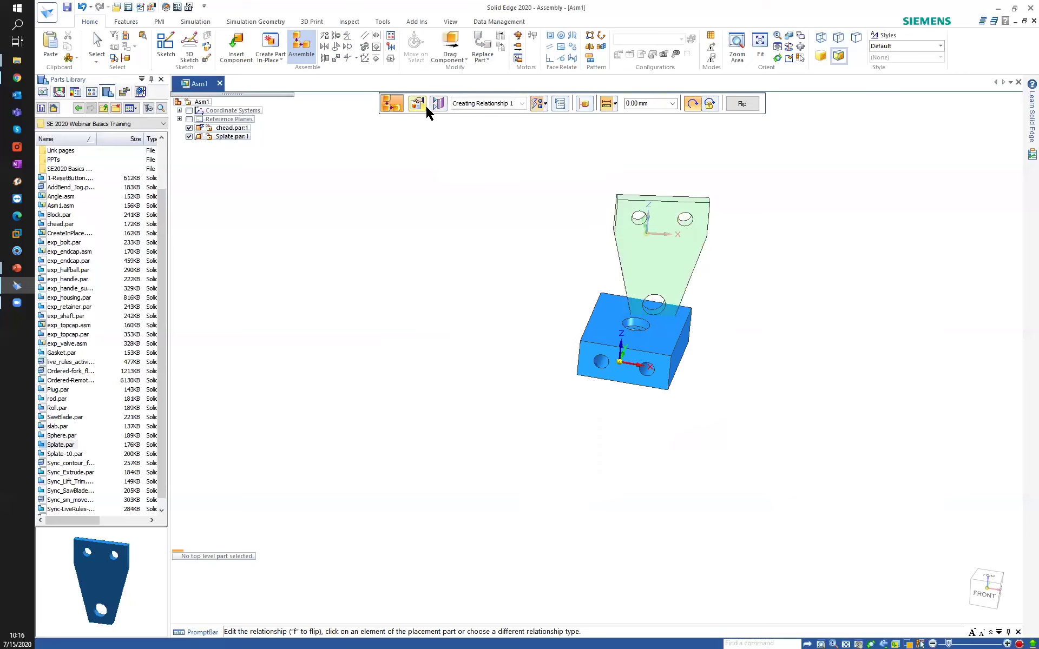
left_click(440, 104)
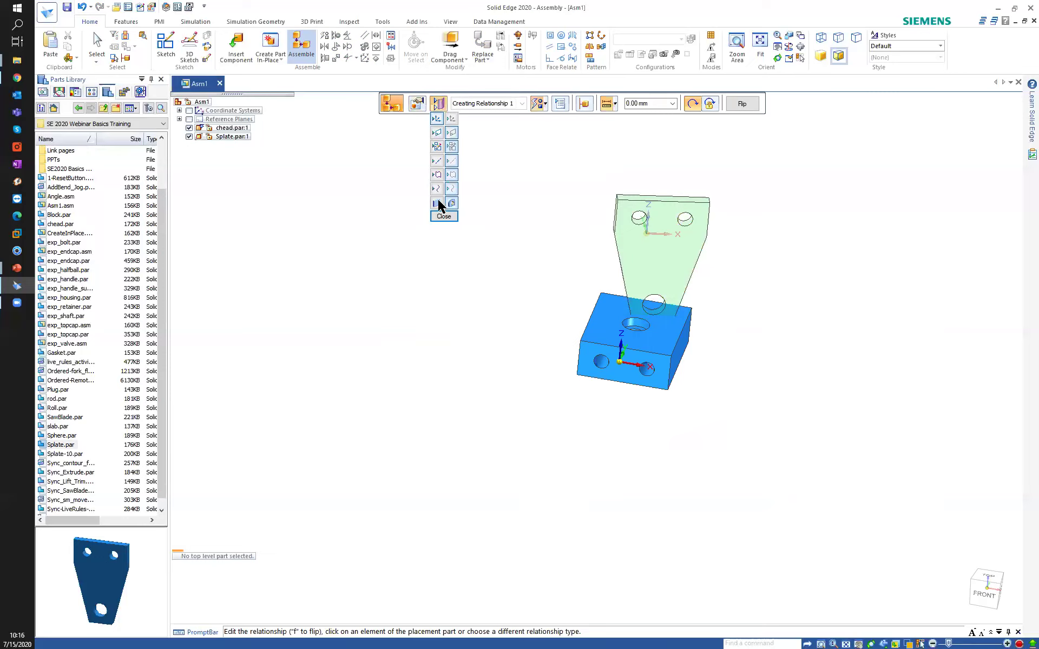
left_click(452, 120)
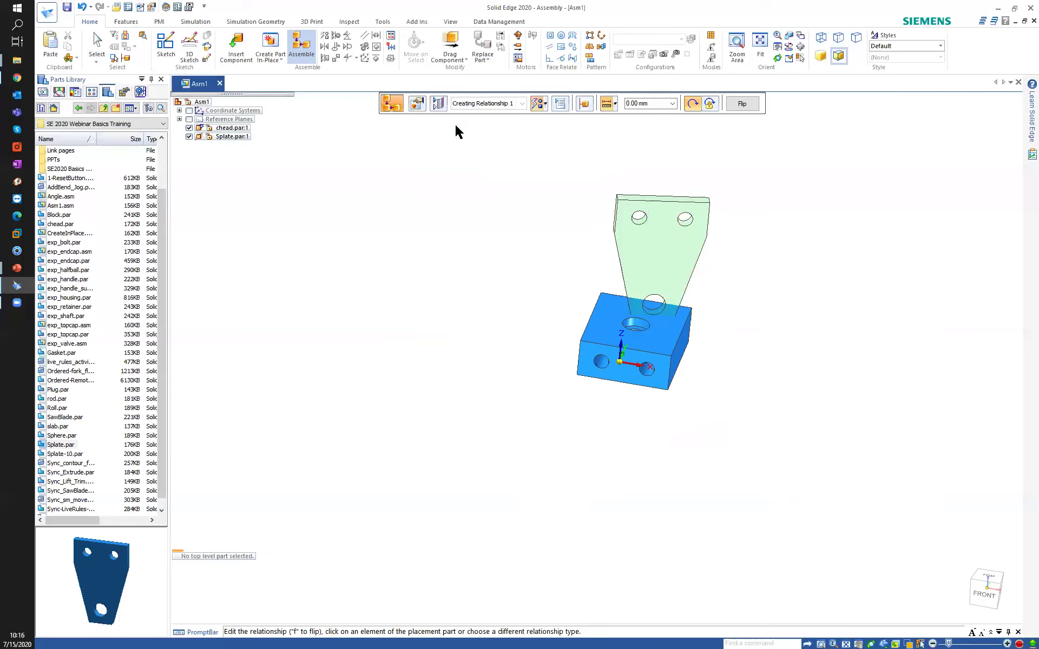
- Mate the large flat face of Splate.par to the rear end face of the chead block containing the two holes
left_click(545, 104)
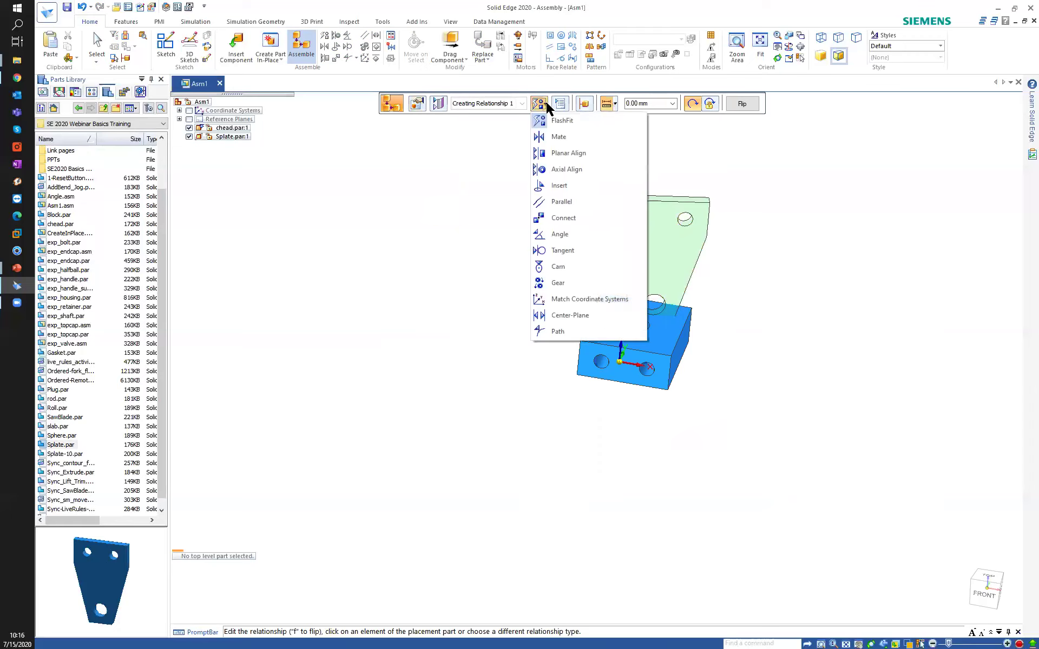
left_click(554, 138)
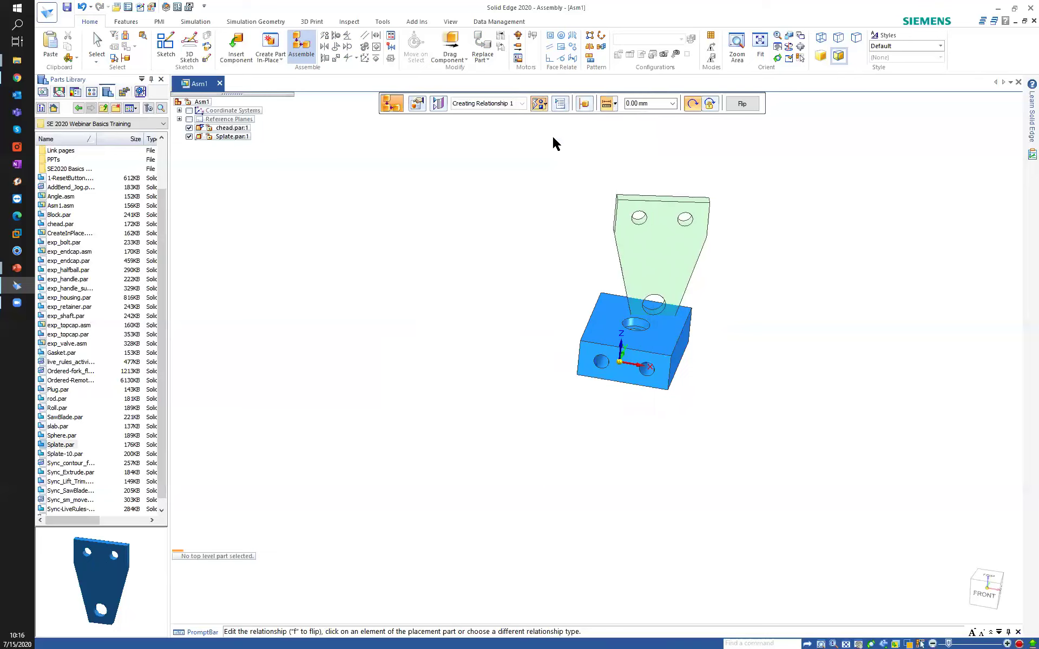
left_click(661, 255)
middle_click_drag(661, 255, 570, 257)
scroll(670, 204, "up", 3)
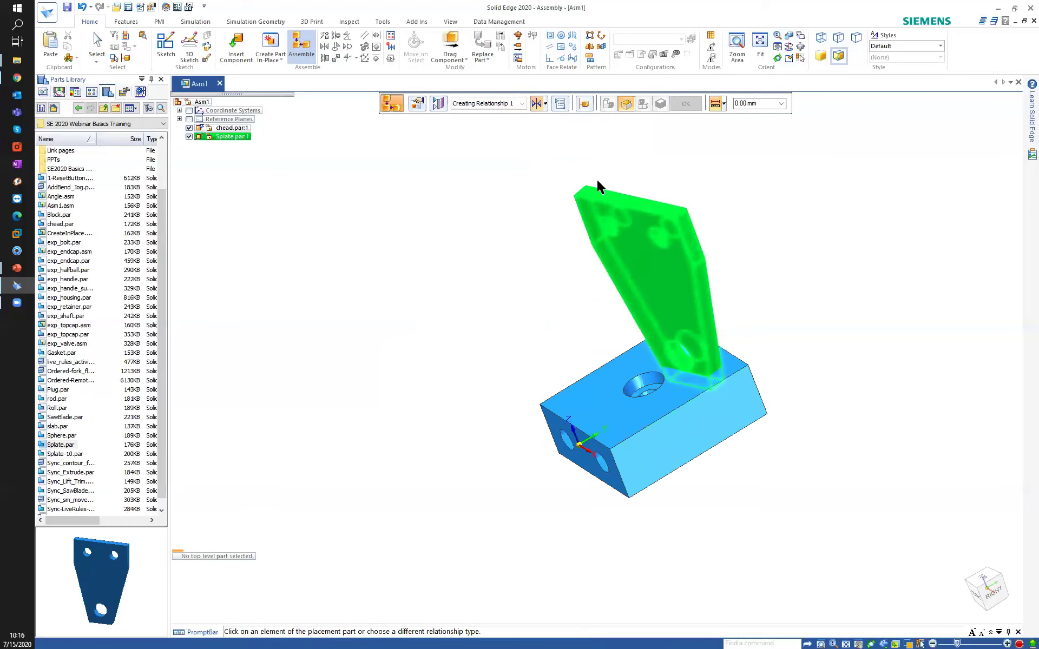
left_click(629, 264)
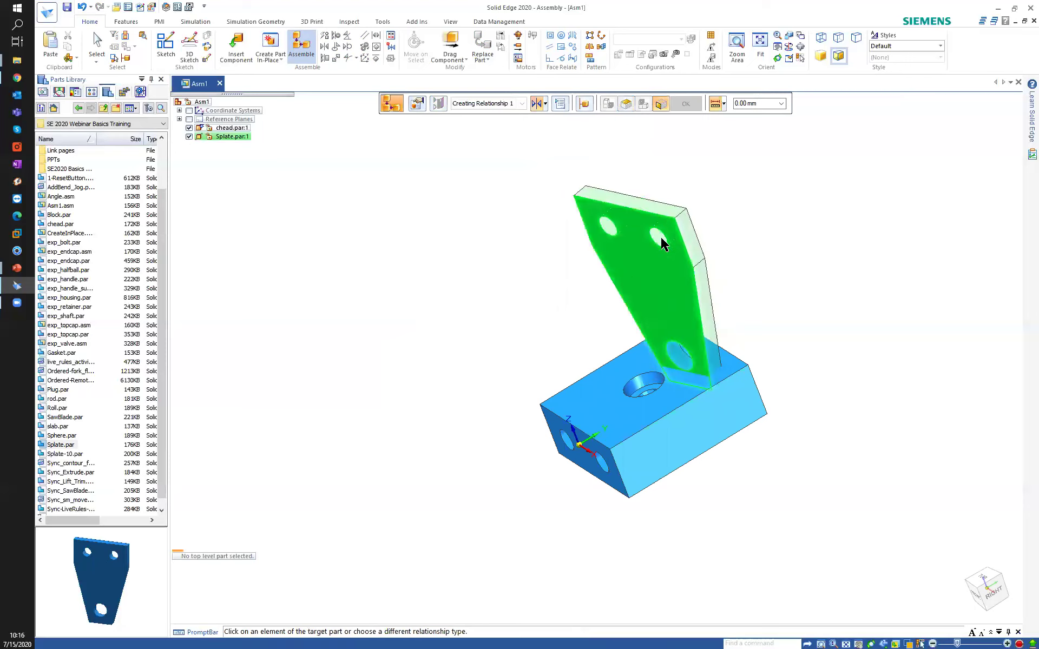
middle_click_drag(525, 274, 508, 336)
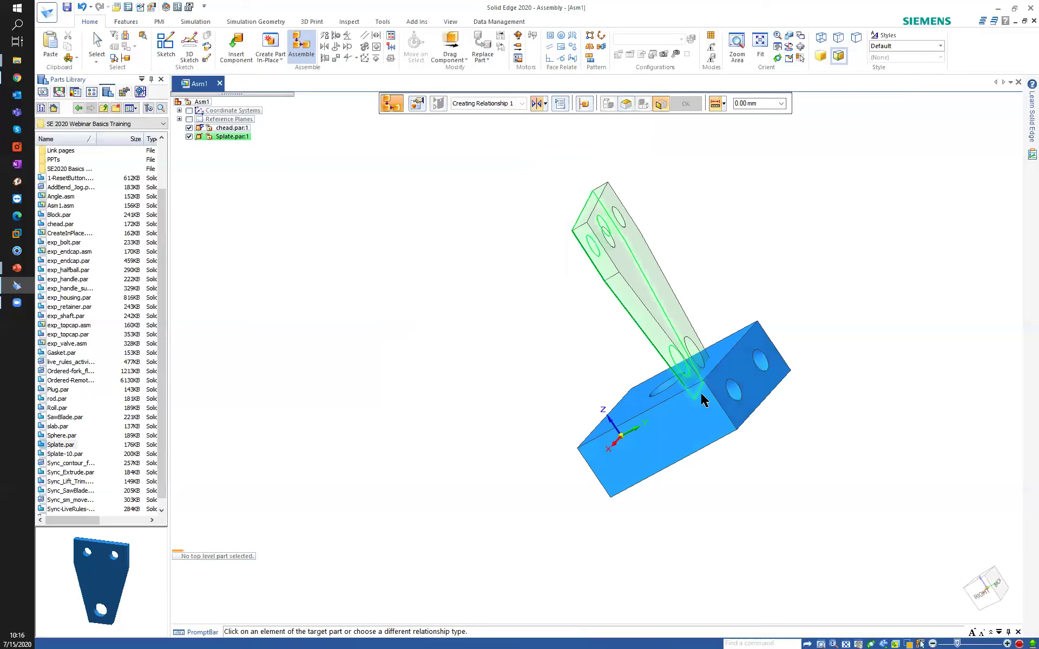
left_click(752, 380)
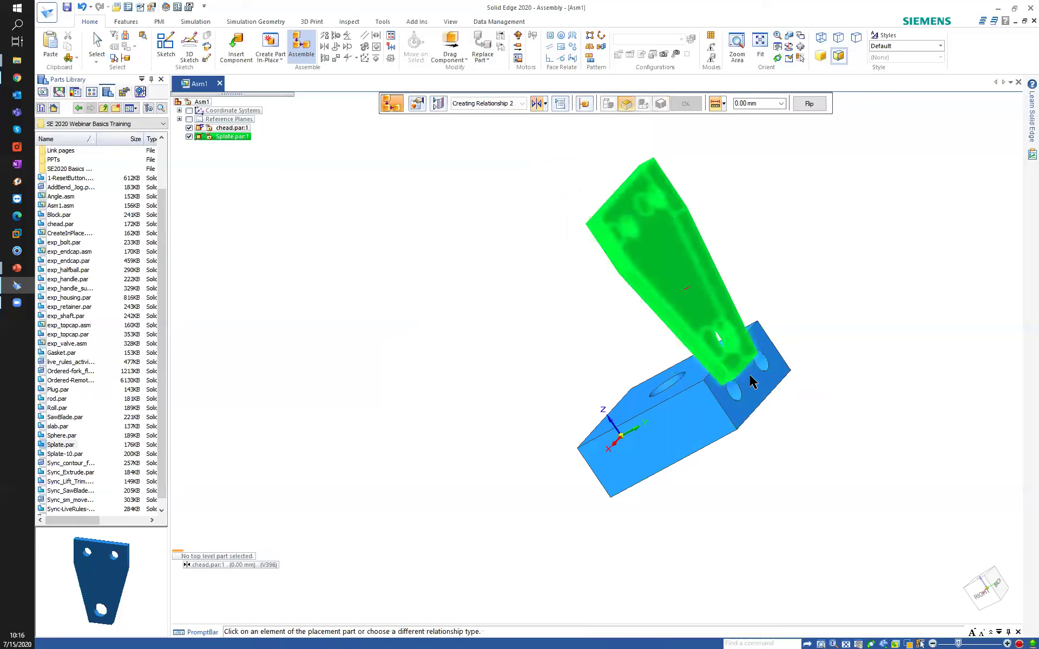
middle_click_drag(730, 390, 877, 432)
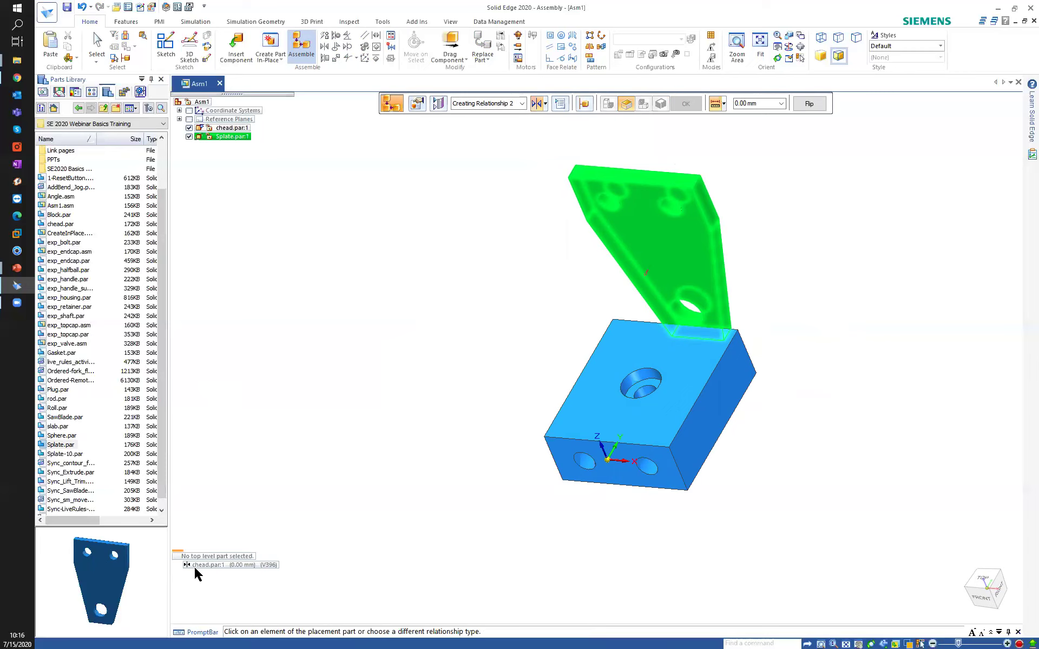
middle_click_drag(397, 537, 470, 473)
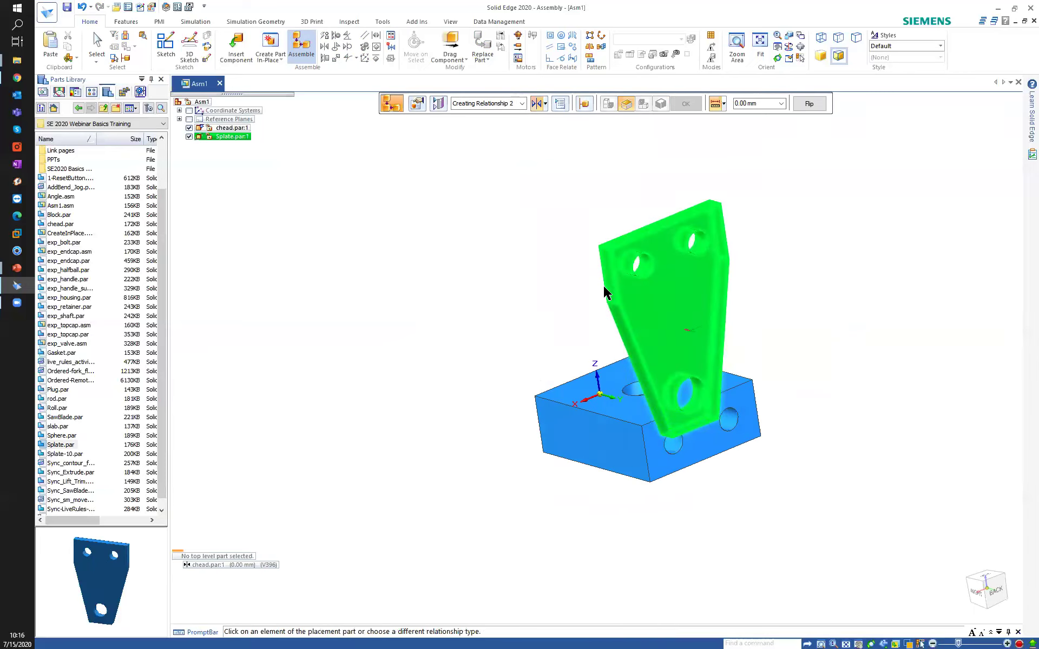
- Axially align Splate.par's left wide-end hole with the right hole in chead.par's rear end face, rotation unlocked
left_click(544, 104)
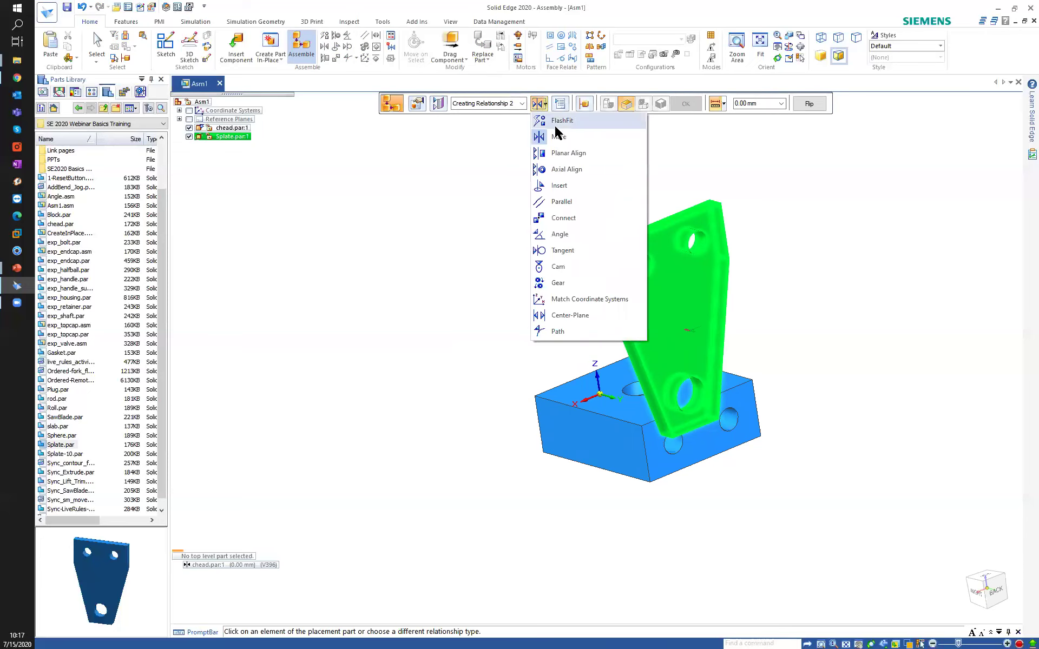
left_click(563, 169)
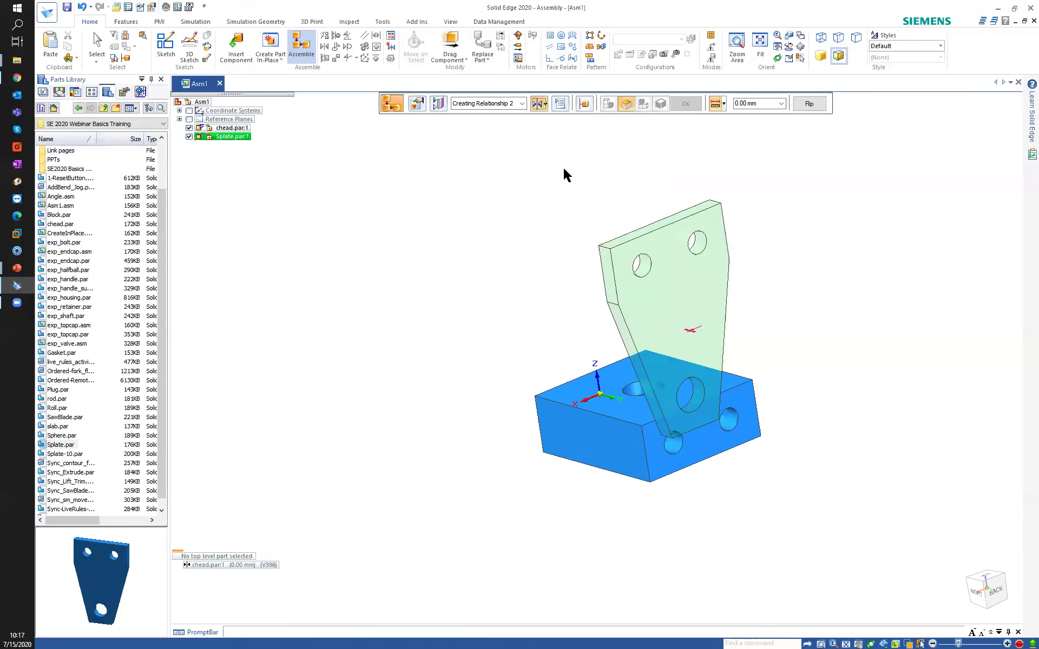
left_click(643, 269)
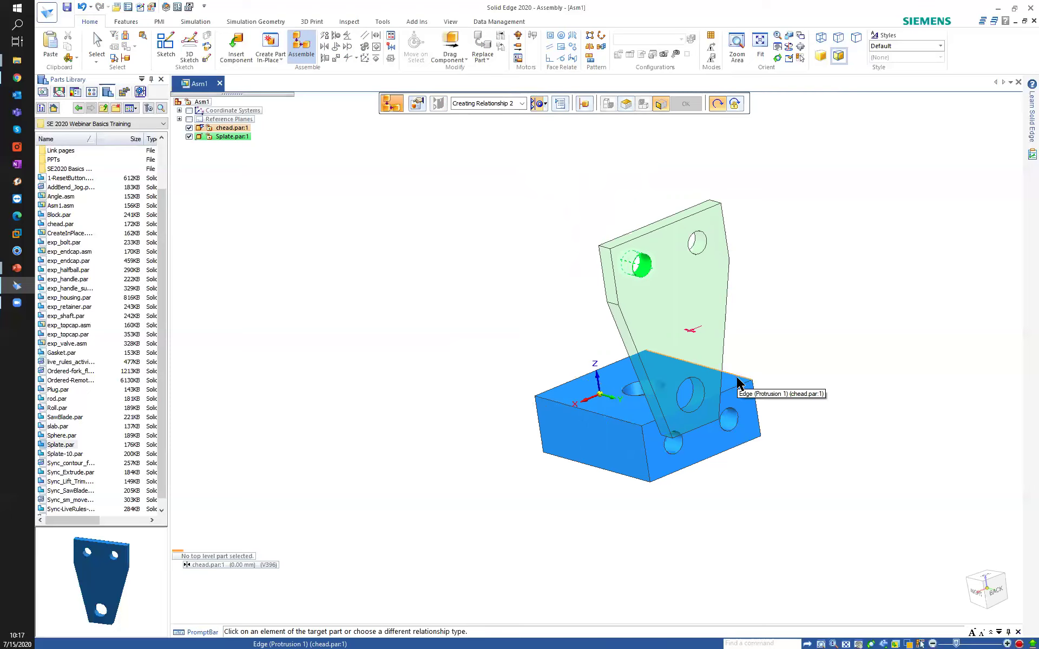
left_click(733, 418)
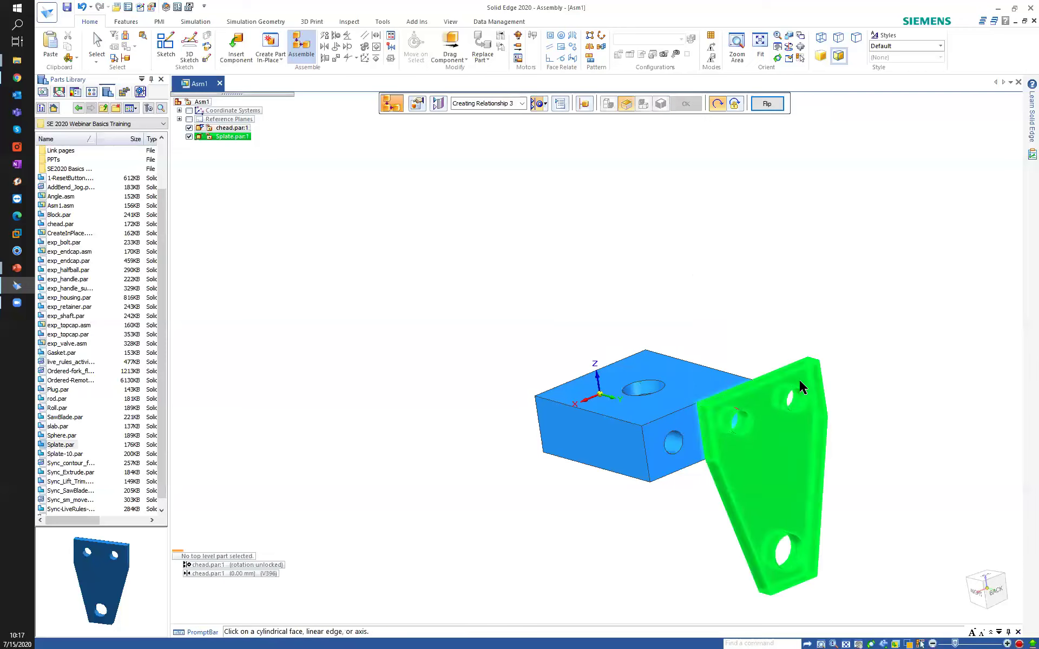
left_click(800, 409)
right_click(432, 292)
left_click(409, 272)
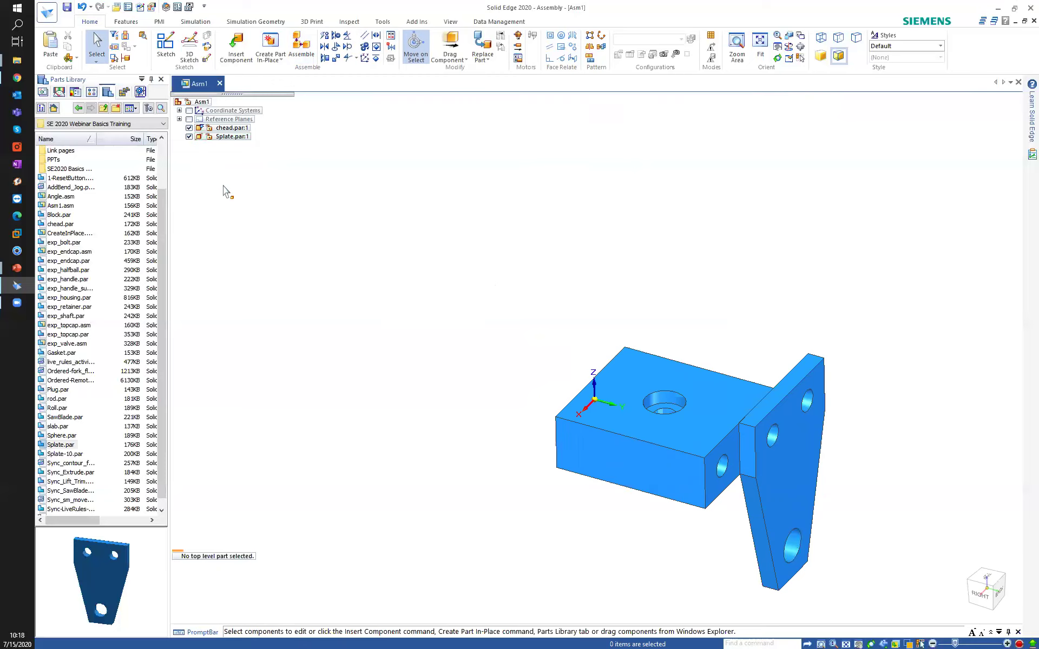
- Examine which faces and hole axes of Splate.par and chead.par the existing mate and axial align relationships connect
left_click(217, 137)
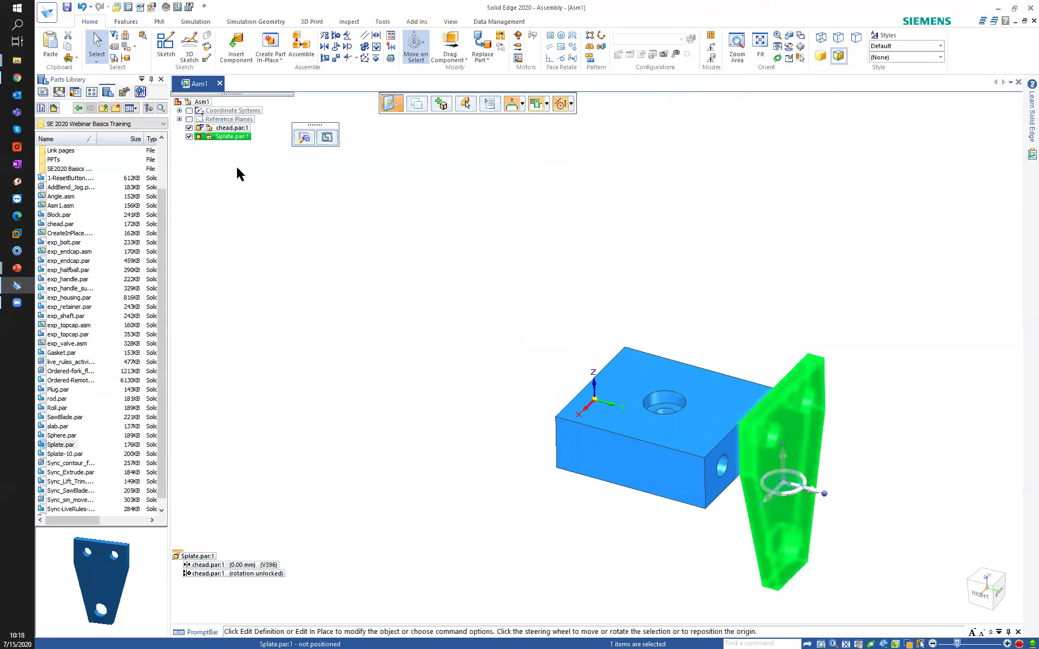
left_click(211, 566)
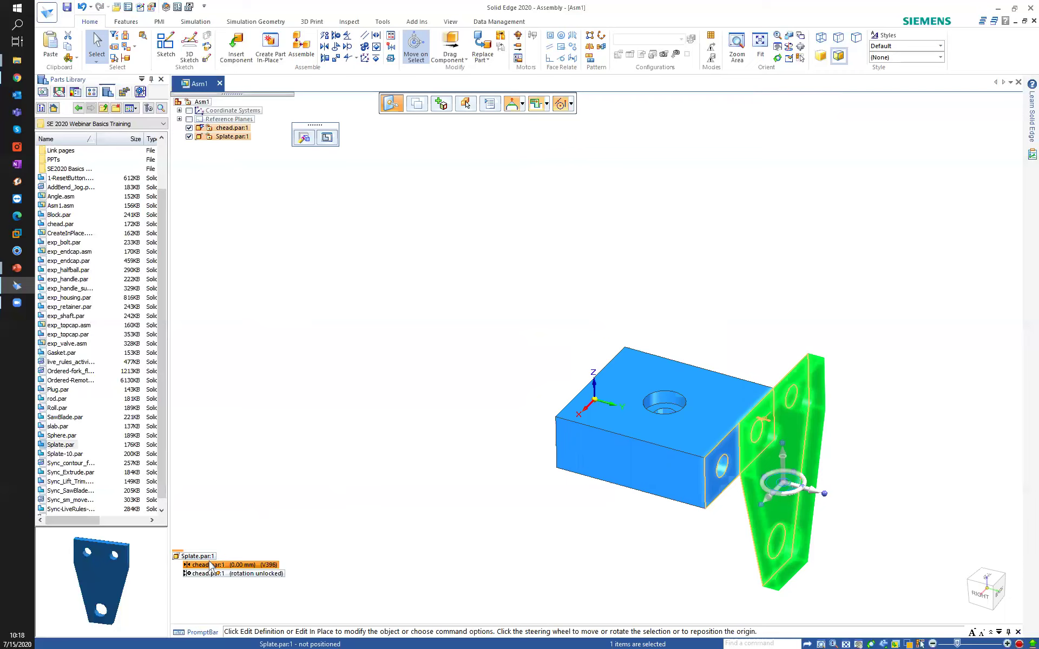
middle_click_drag(655, 519, 459, 438, "shift")
scroll(453, 440, "up", 3)
left_click(233, 569)
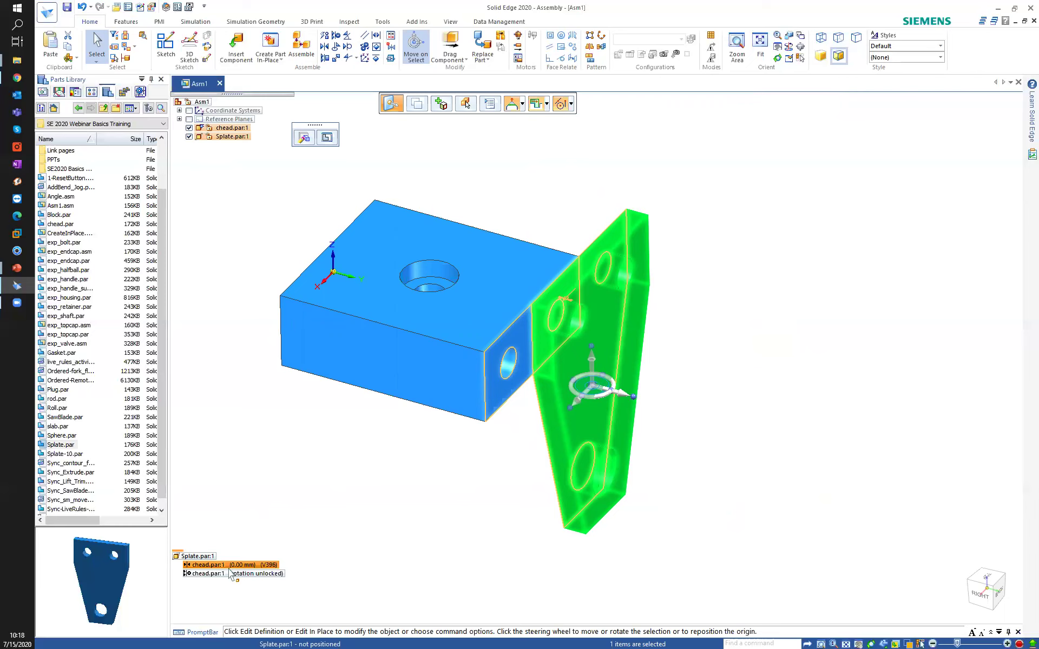
left_click(211, 574)
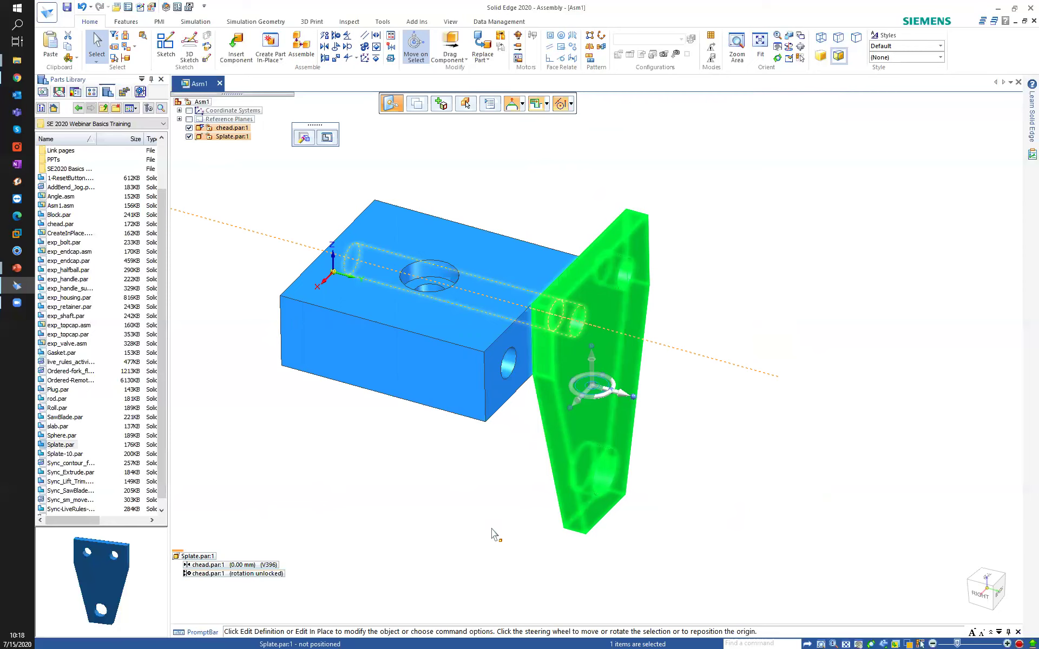
scroll(522, 495, "down", 3)
middle_click_drag(505, 482, 633, 214)
key("Escape")
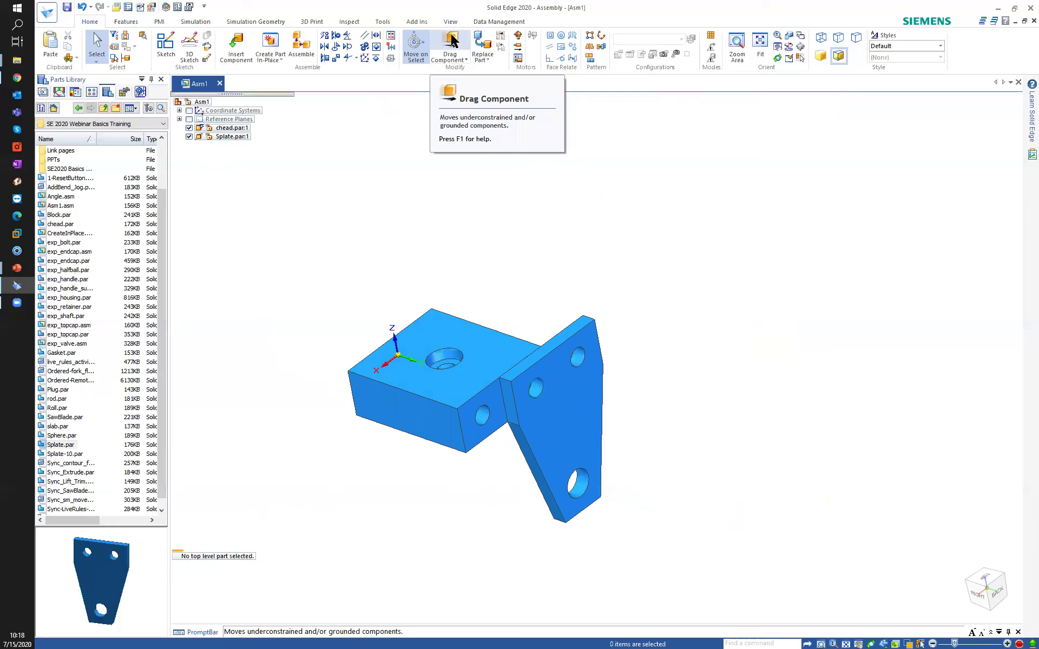
- Swing Splate.par about its aligned hole with a freeform Drag Component move until its narrow end points up
left_click(452, 40)
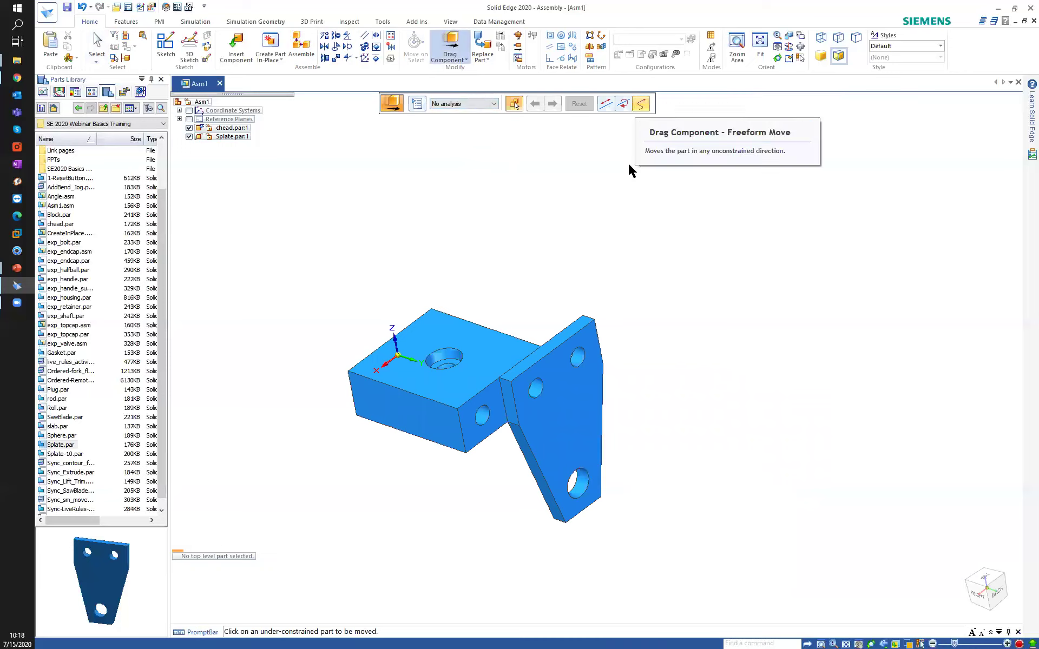
left_click_drag(584, 464, 528, 255)
middle_click_drag(454, 405, 503, 413)
middle_click_drag(420, 229, 468, 290)
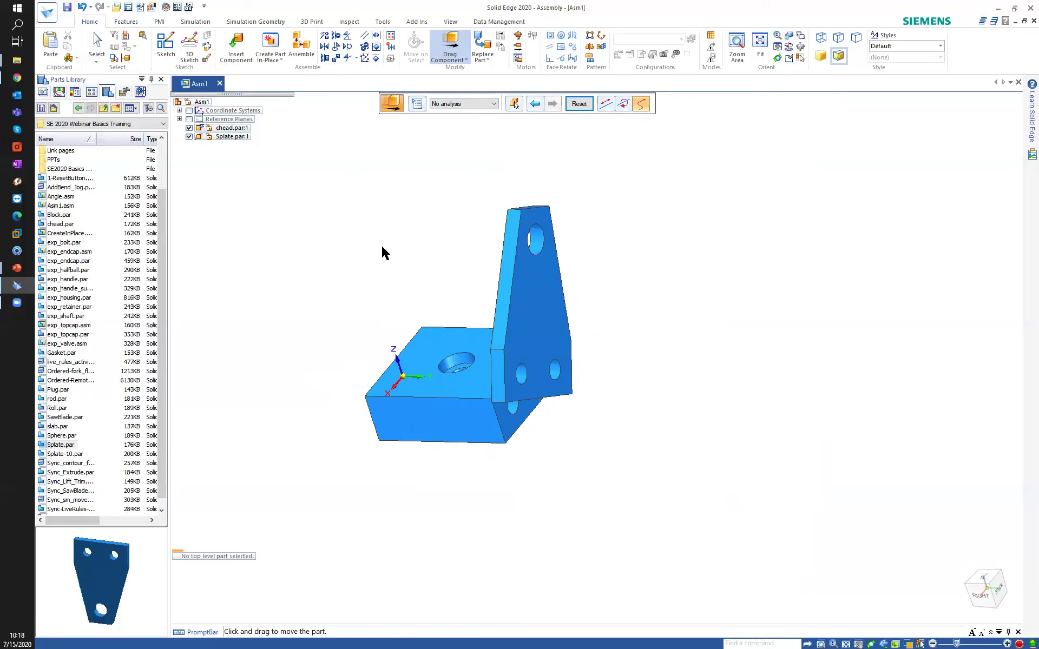
left_click(96, 39)
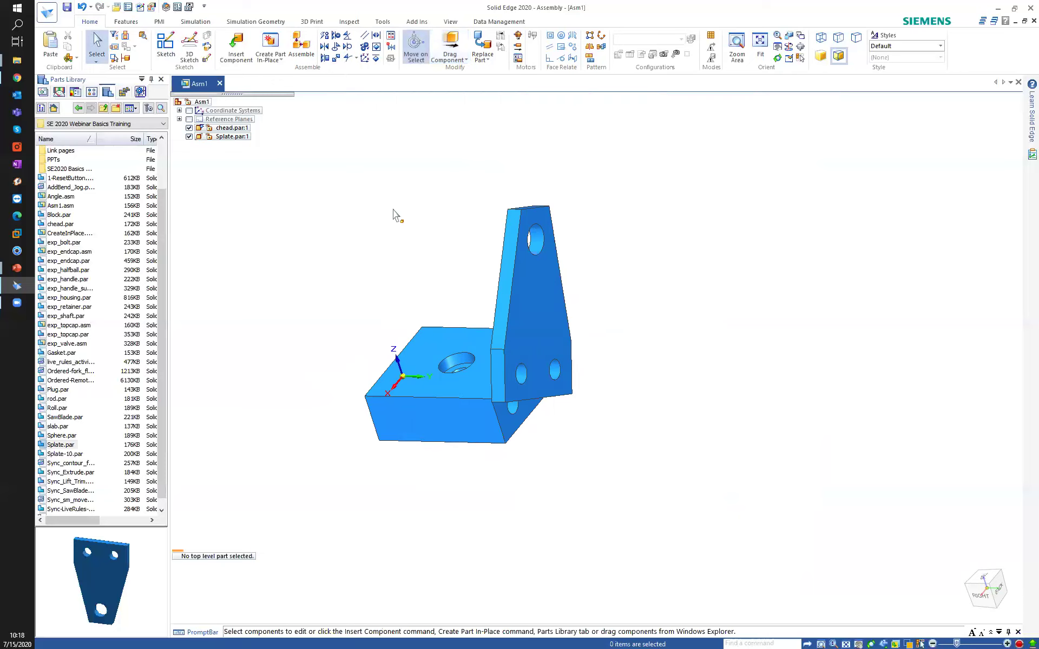
left_click(541, 296)
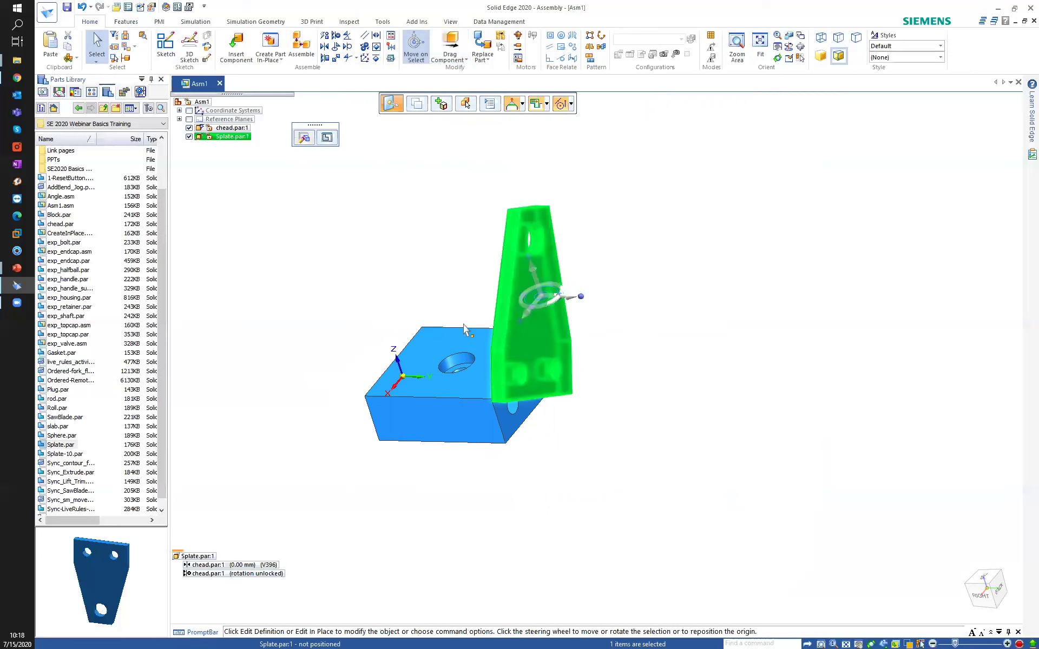
left_click(304, 47)
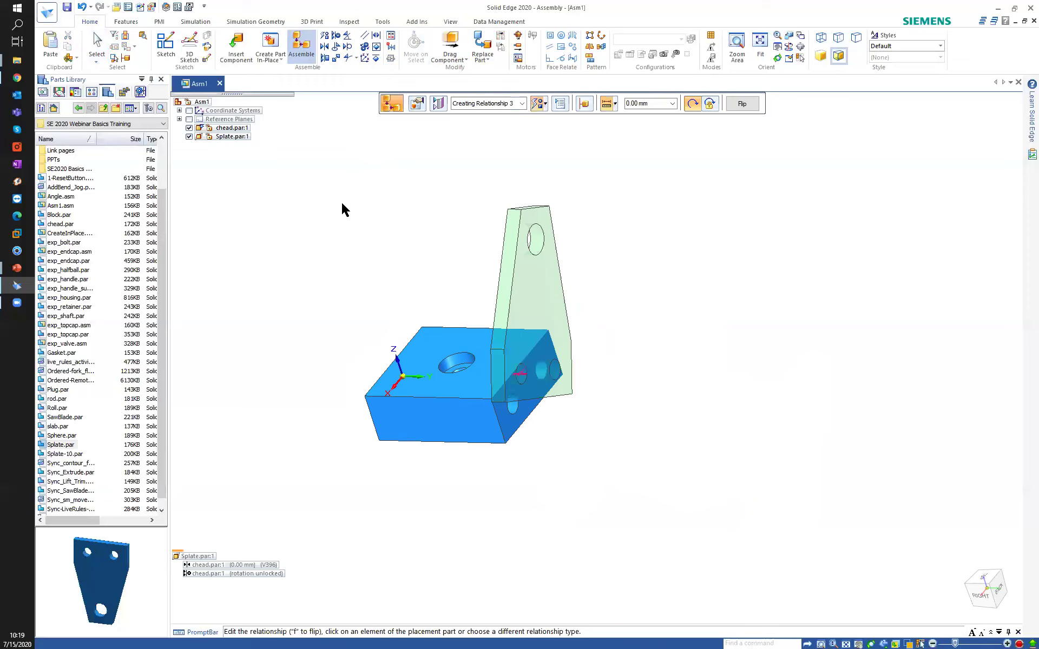
key("Escape")
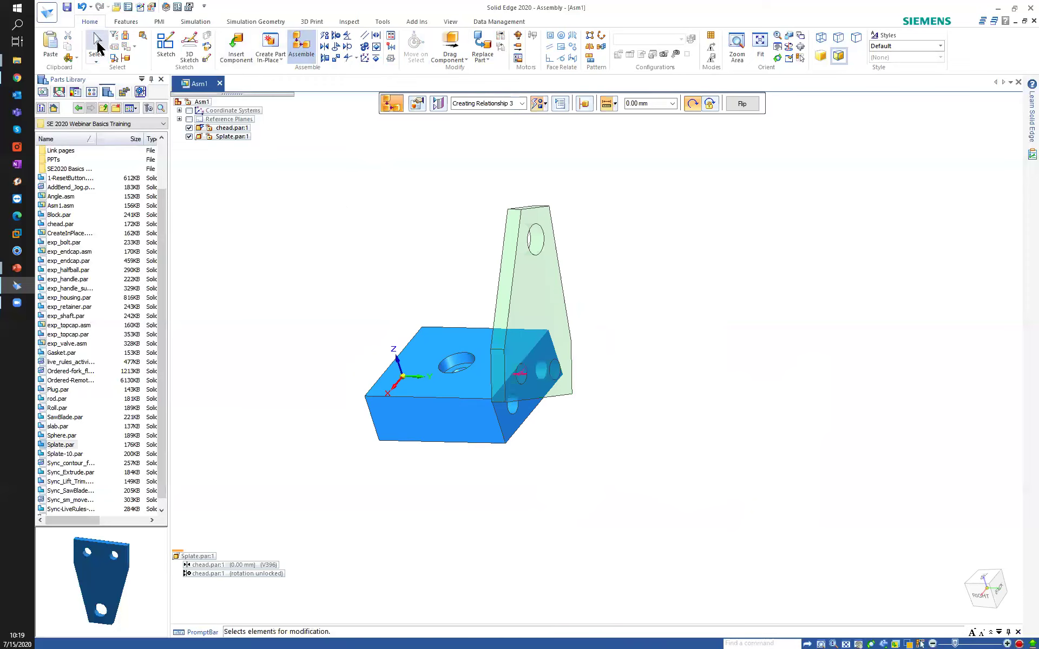
left_click(276, 264)
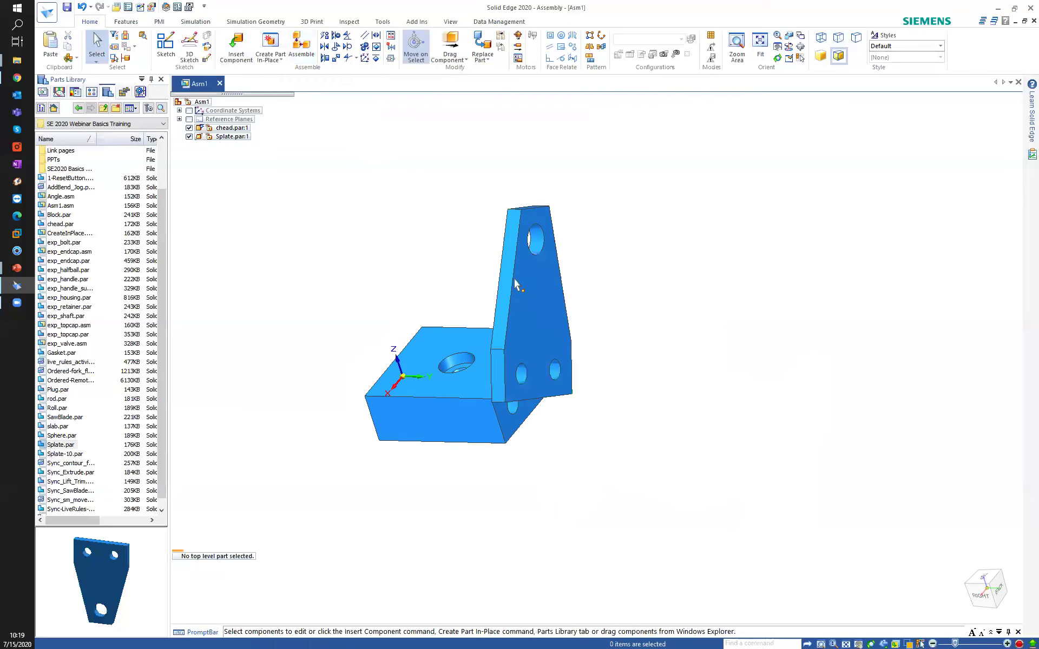
- Axially align Splate.par's other wide-end hole with the remaining hole in chead.par's rear end face, using Axial Align
left_click(301, 46)
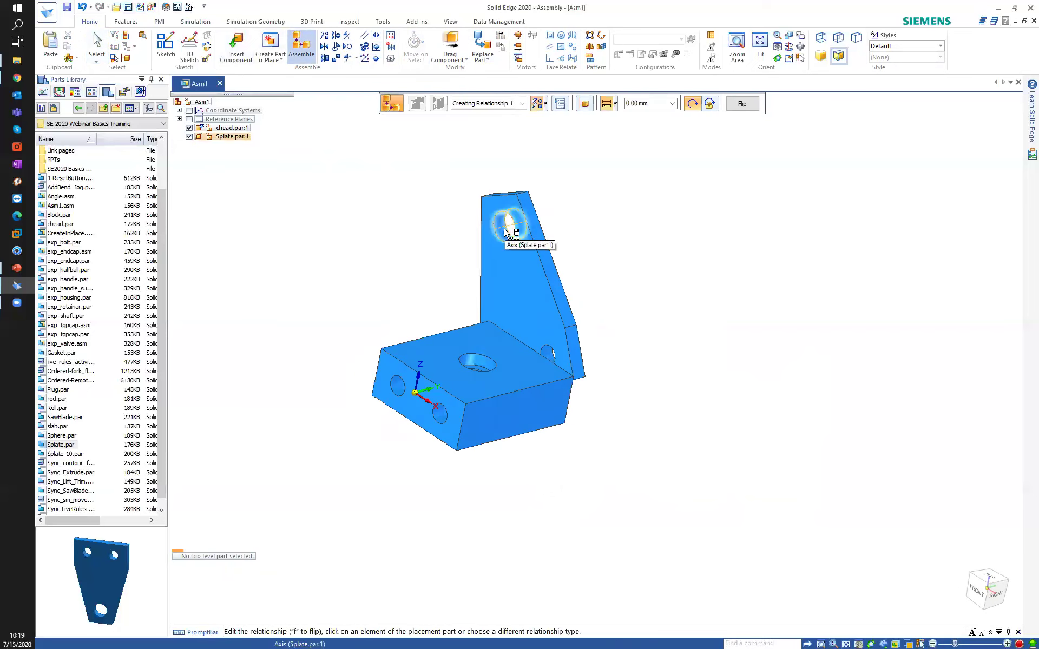
left_click(550, 359)
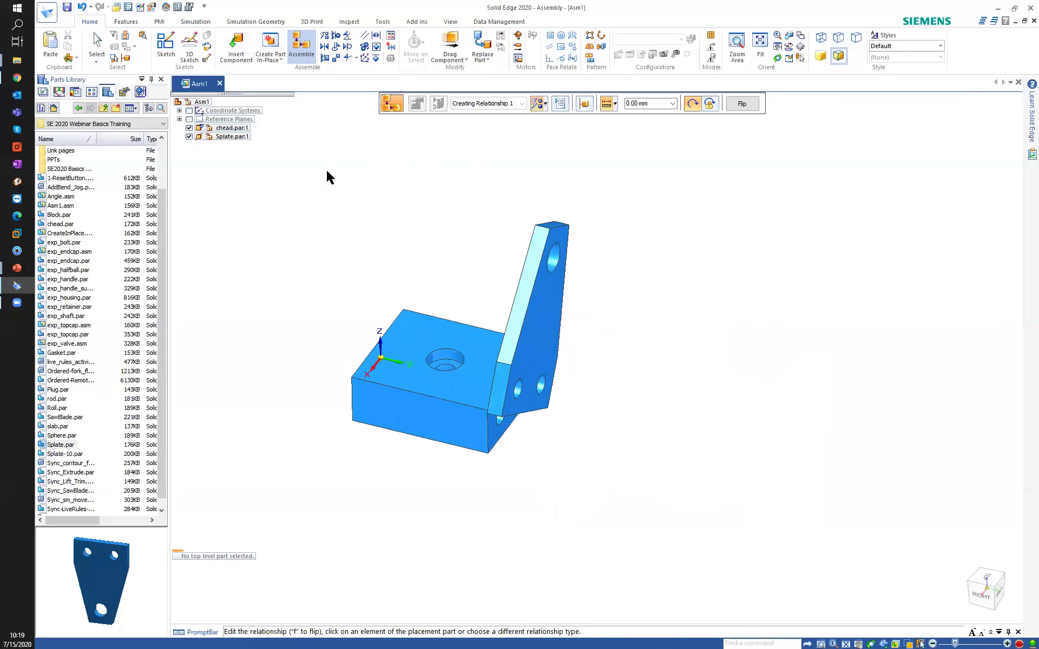
left_click(336, 36)
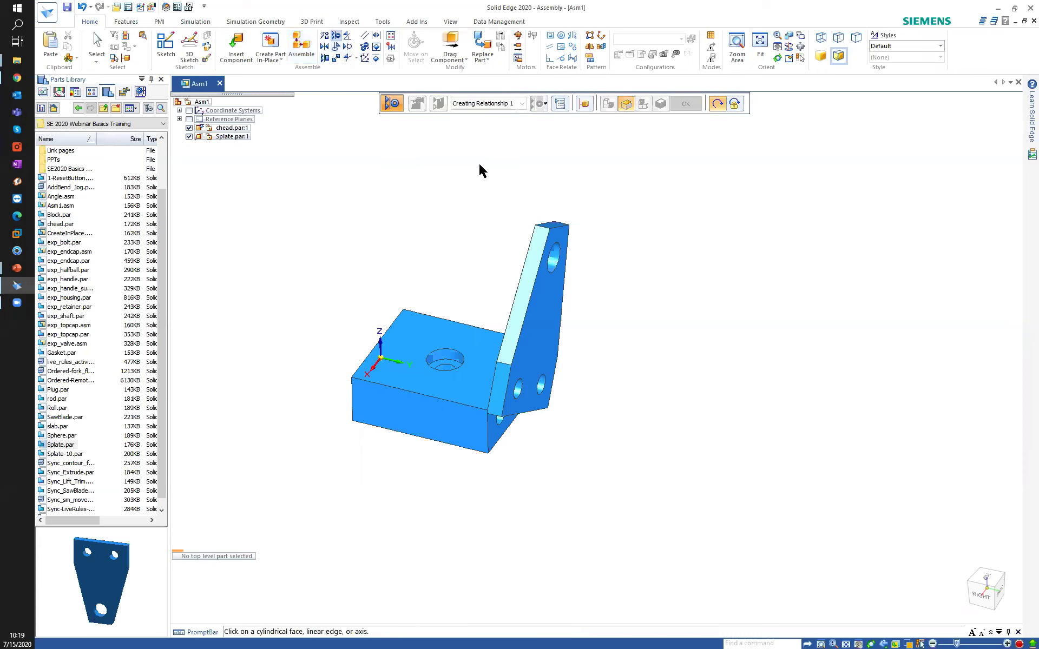
left_click(518, 392)
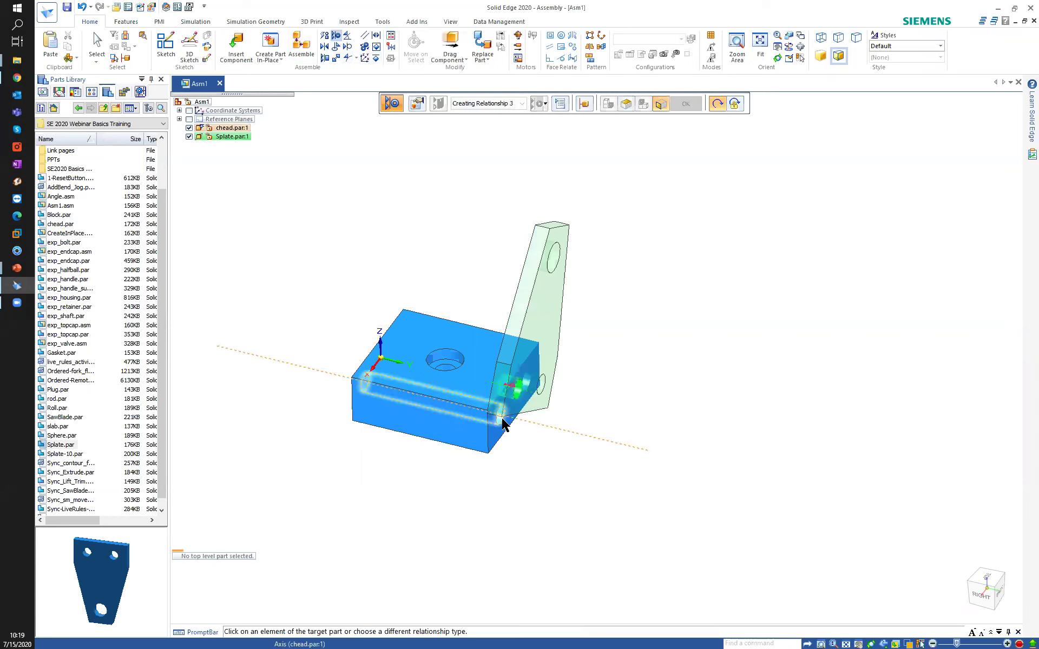
left_click(505, 424)
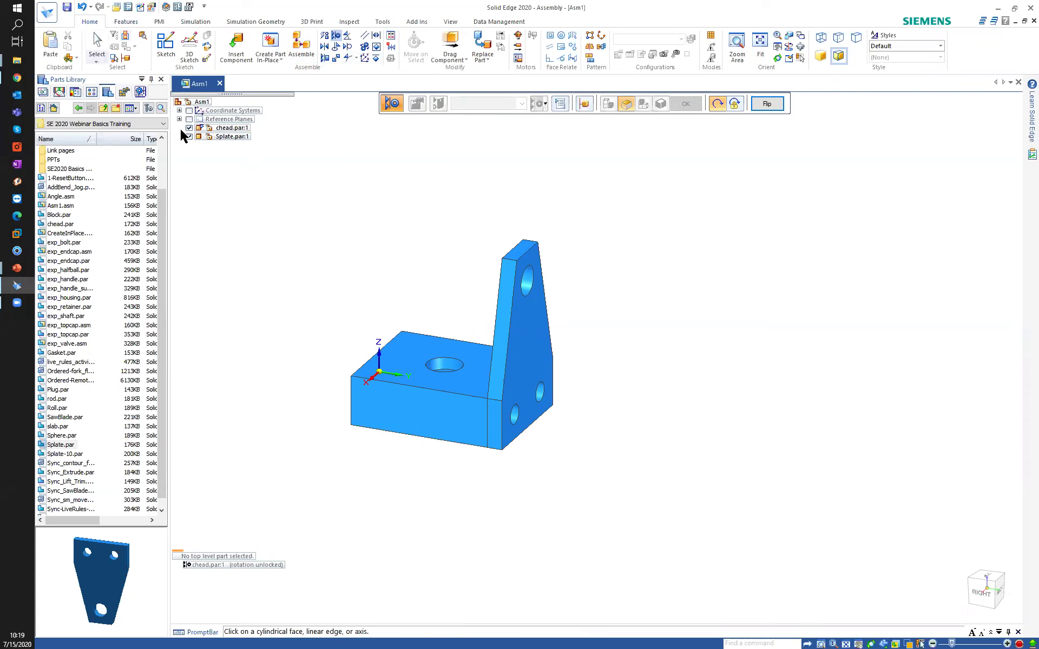
key("Escape")
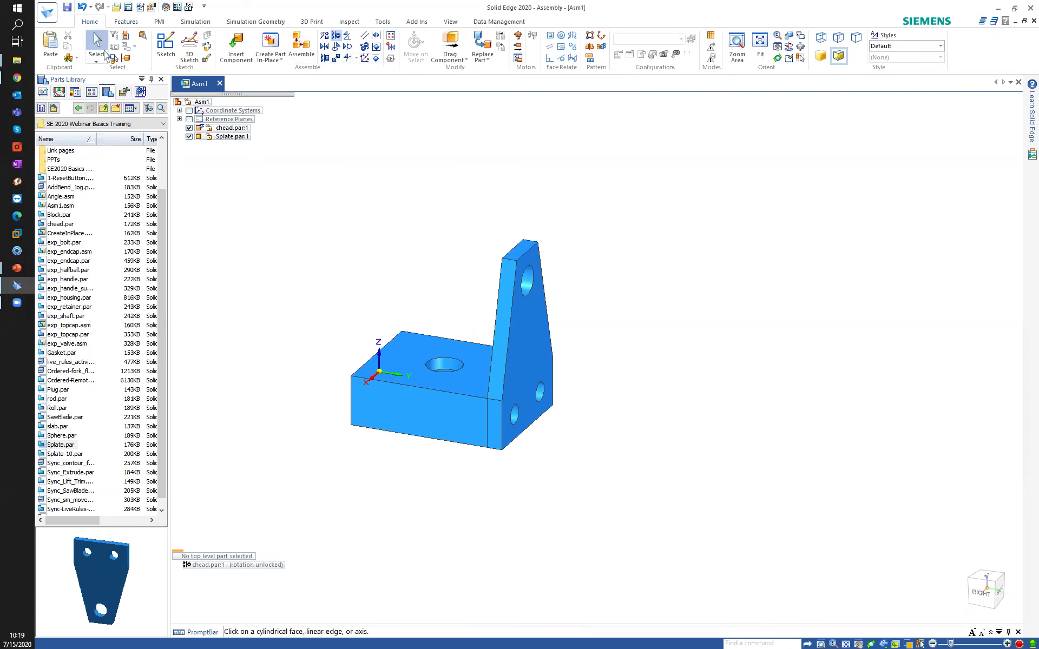
- Delete the mate and both axial align relationships of Splate.par
left_click(219, 138)
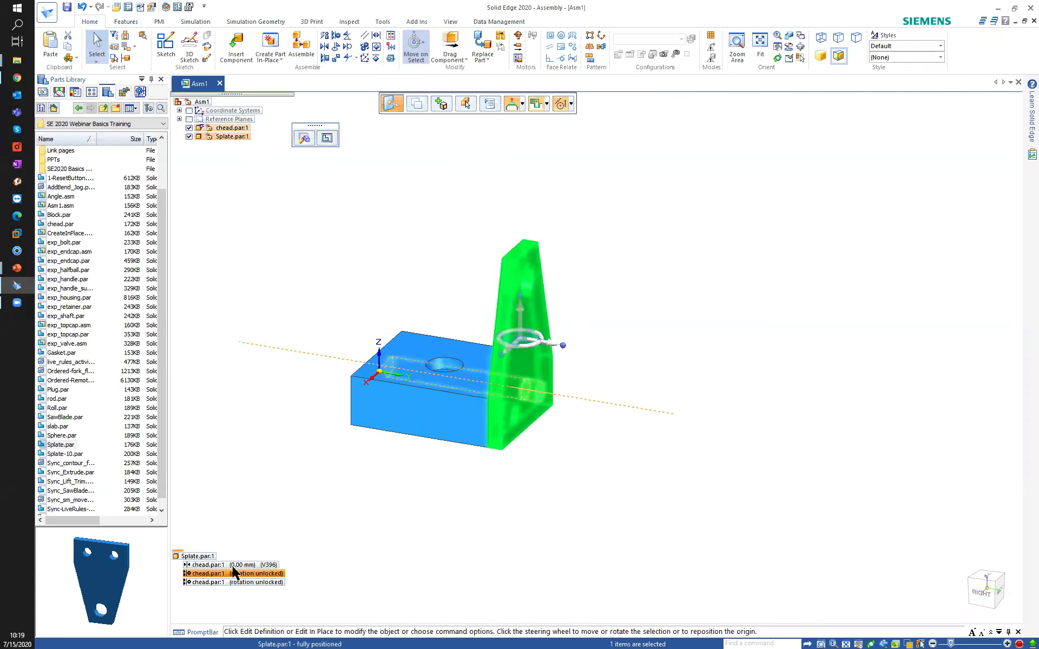
left_click(213, 583)
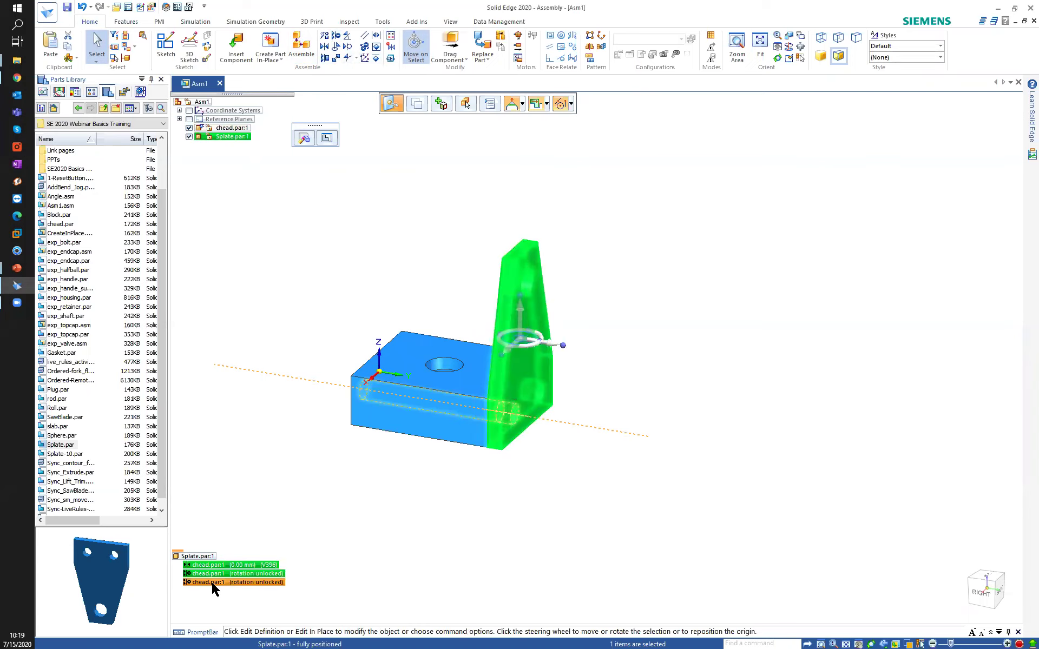
key("Delete")
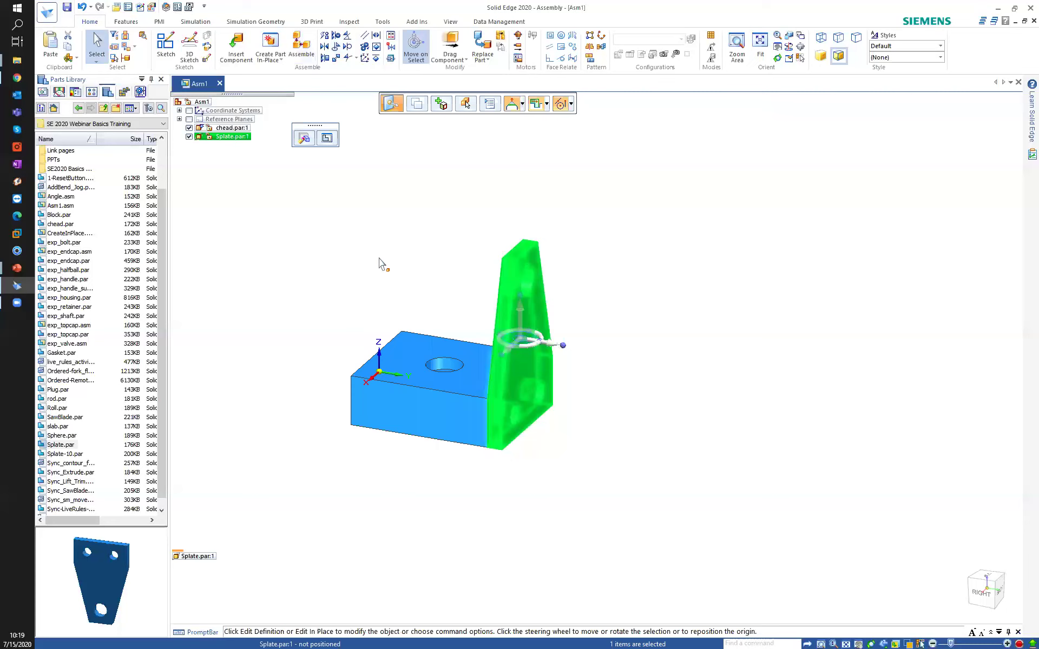
key("Escape")
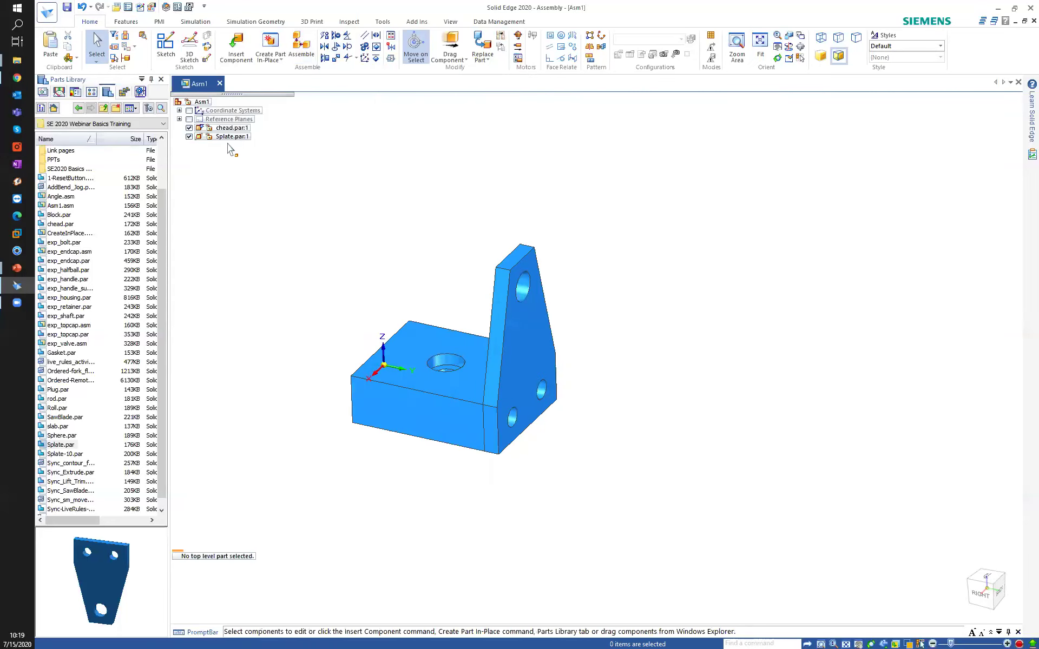
- Move Splate.par away from chead.par's rear end face with Drag Component, leaving a gap between the parts
left_click(229, 138)
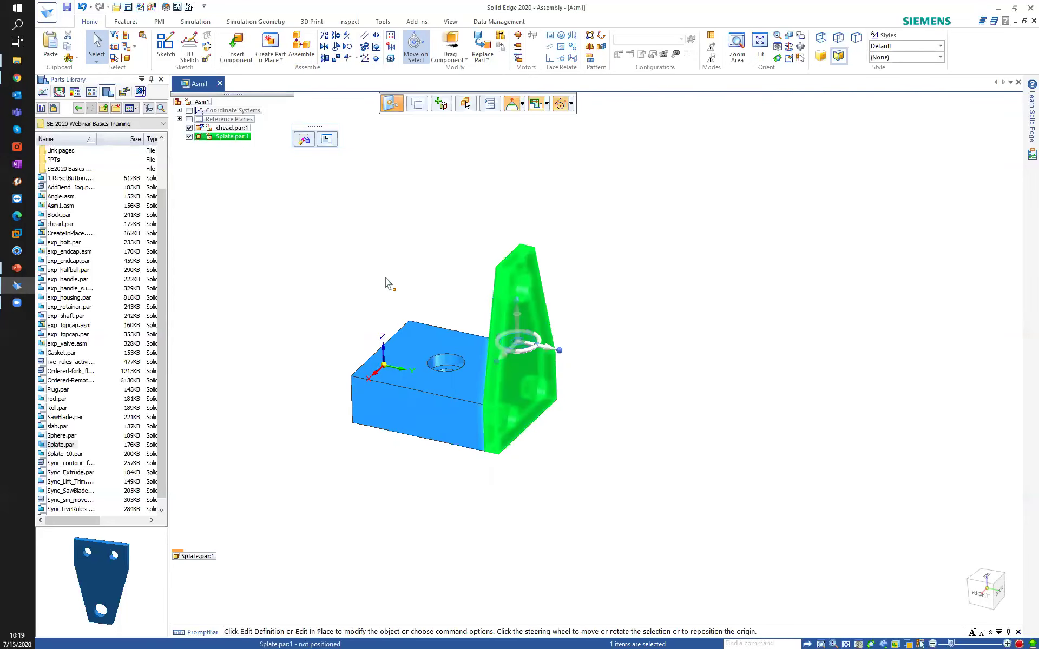
left_click(451, 47)
left_click_drag(596, 332, 704, 331)
middle_click_drag(558, 294, 573, 379)
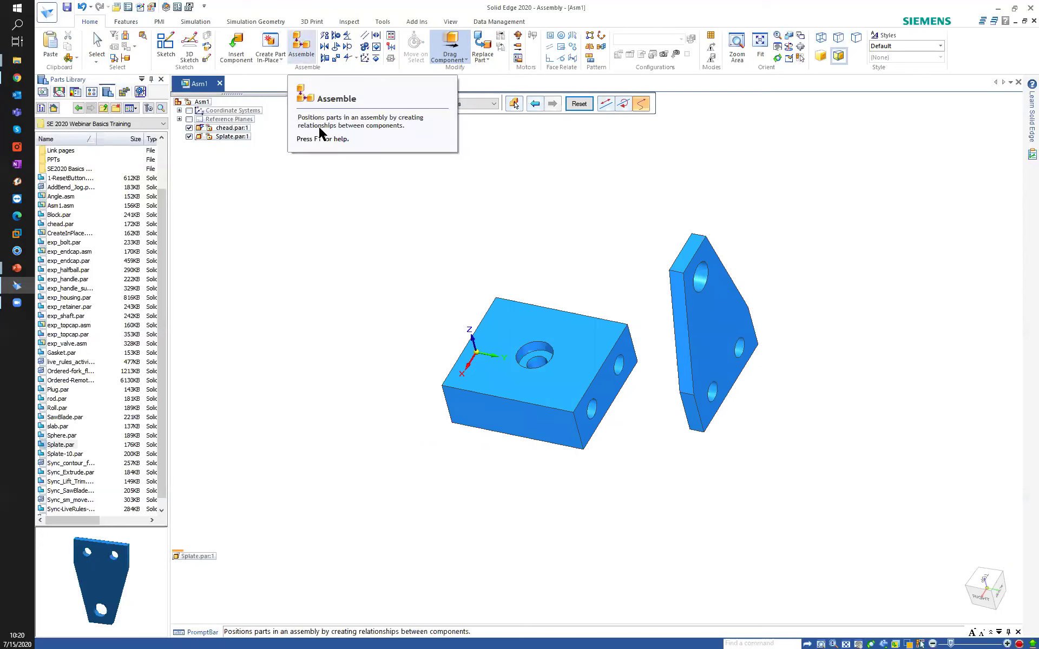
left_click(97, 41)
- Mate Splate.par's inner flat face with chead.par's rear end face, using the Assemble command with FlashFit as the relationship type
left_click(719, 304)
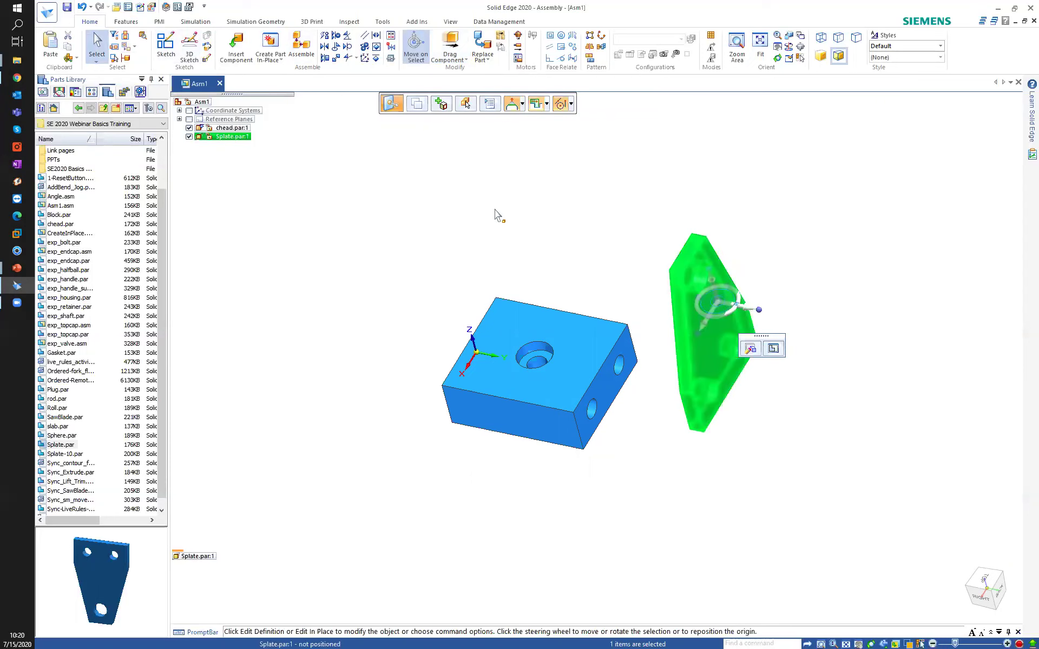
left_click(299, 46)
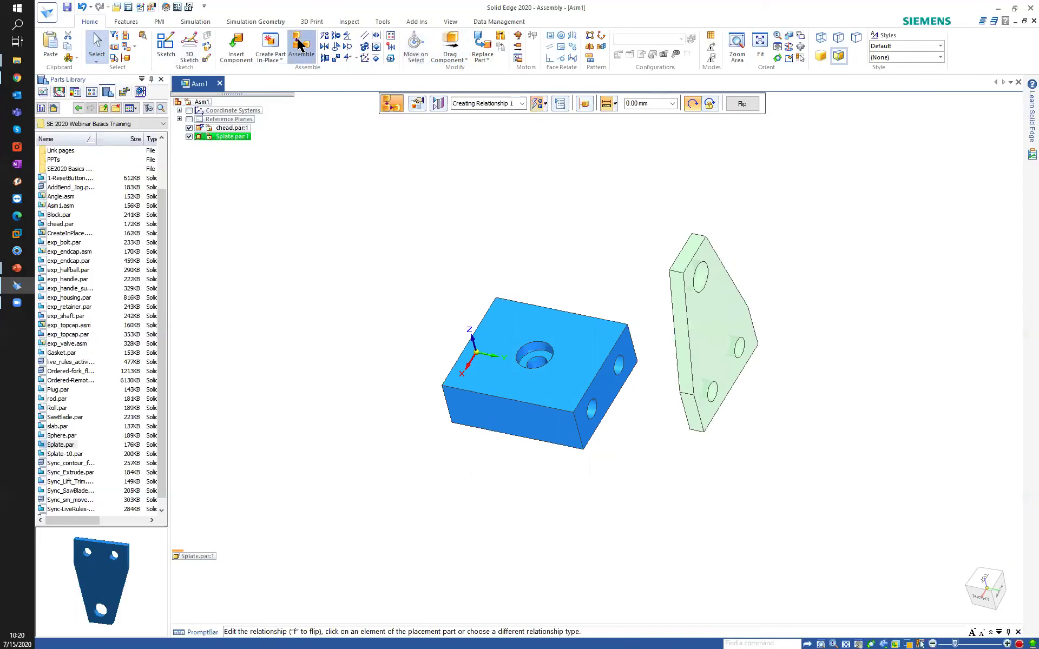
left_click(439, 106)
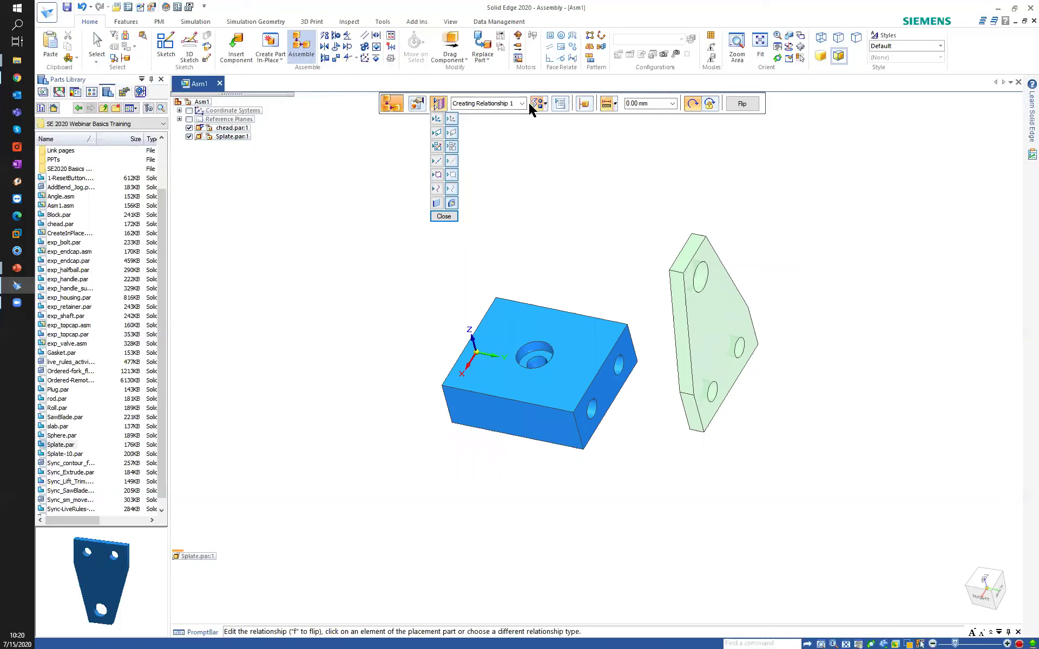
left_click(333, 196)
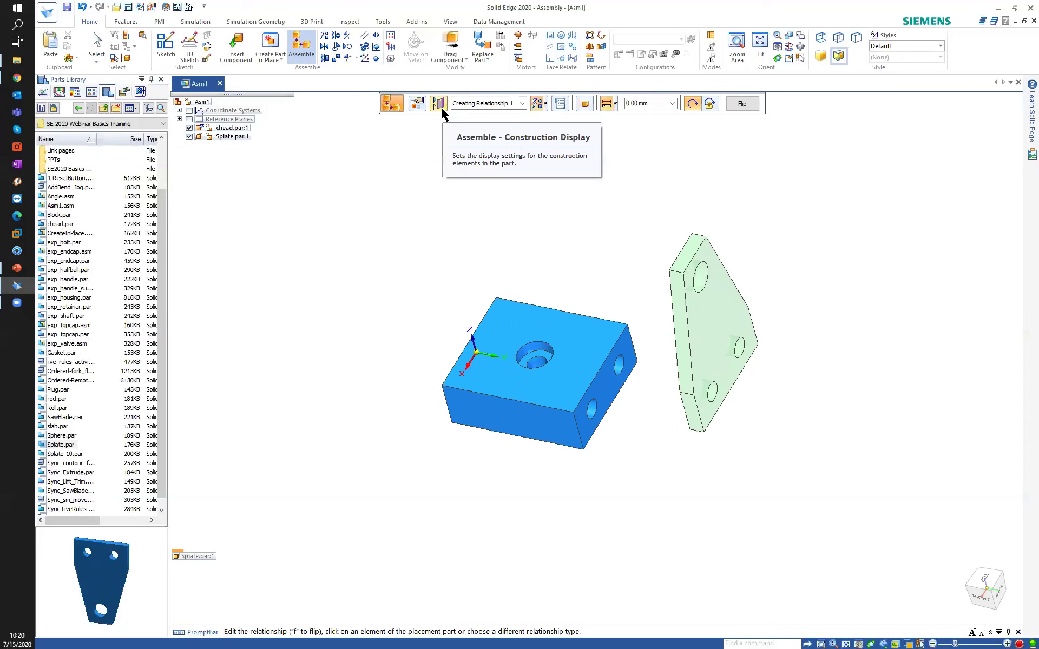
left_click(545, 104)
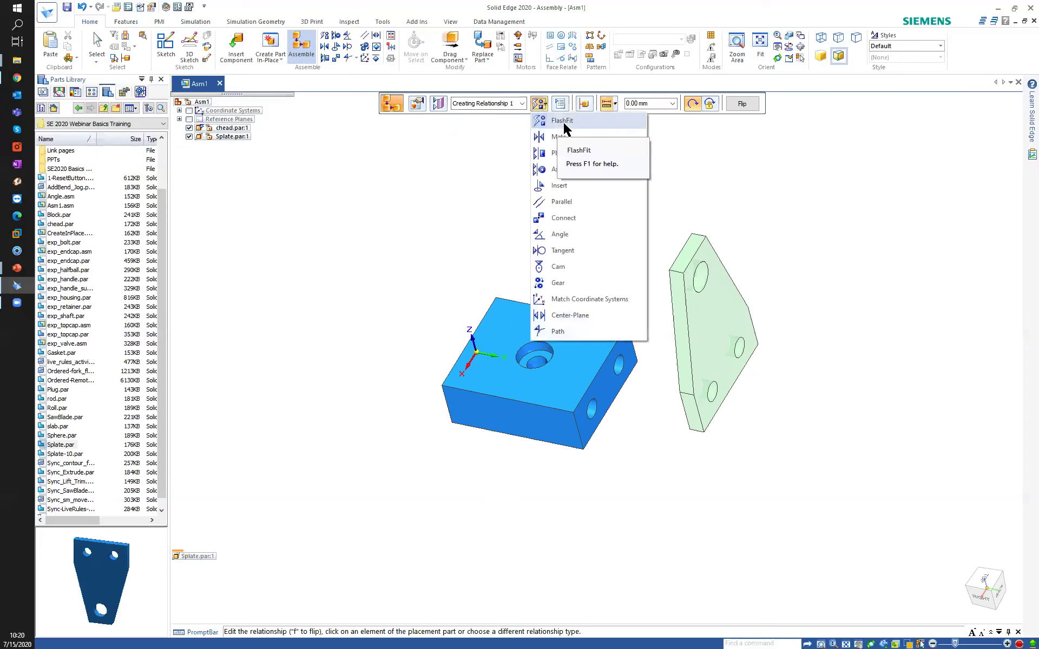
left_click(565, 122)
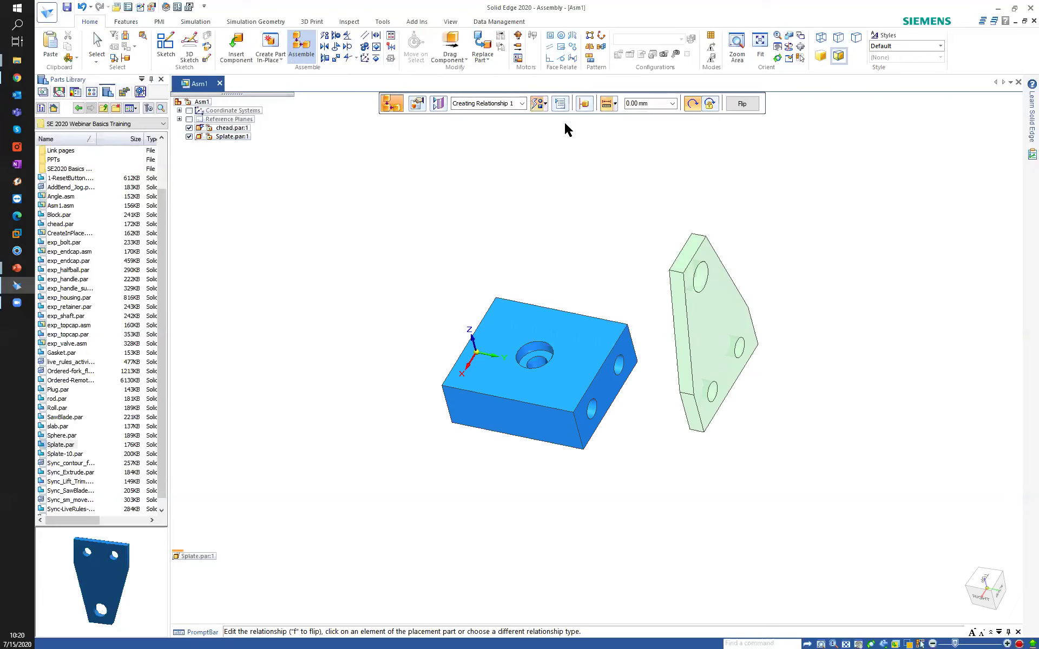
middle_click_drag(554, 203, 654, 153)
key("ctrl+i")
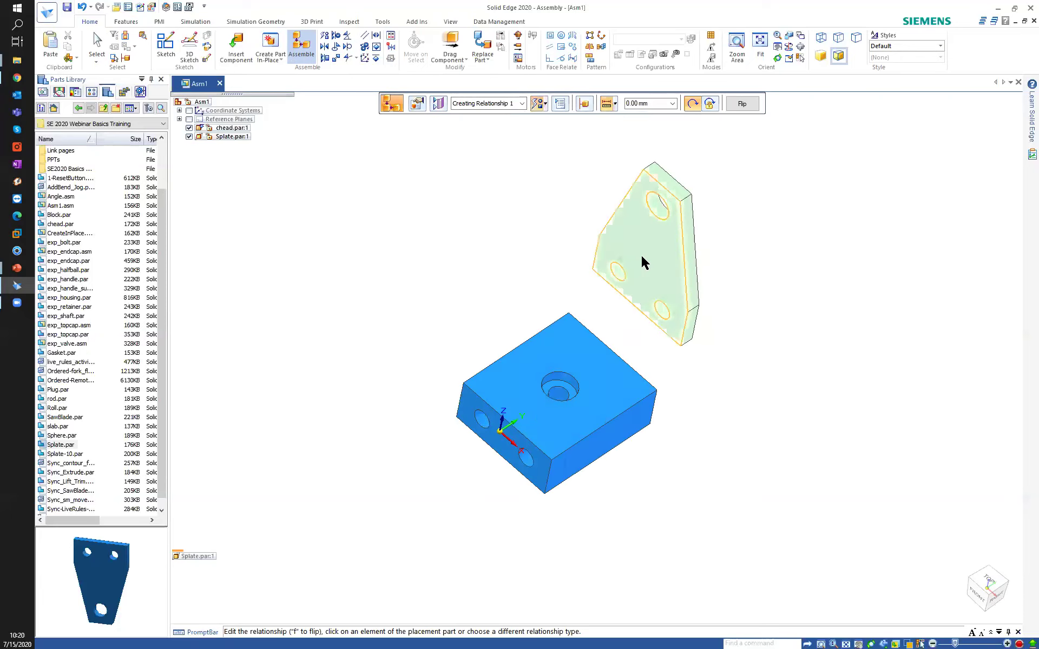
left_click(649, 261)
middle_click_drag(546, 260, 384, 252)
middle_click_drag(626, 387, 587, 391)
left_click(583, 394)
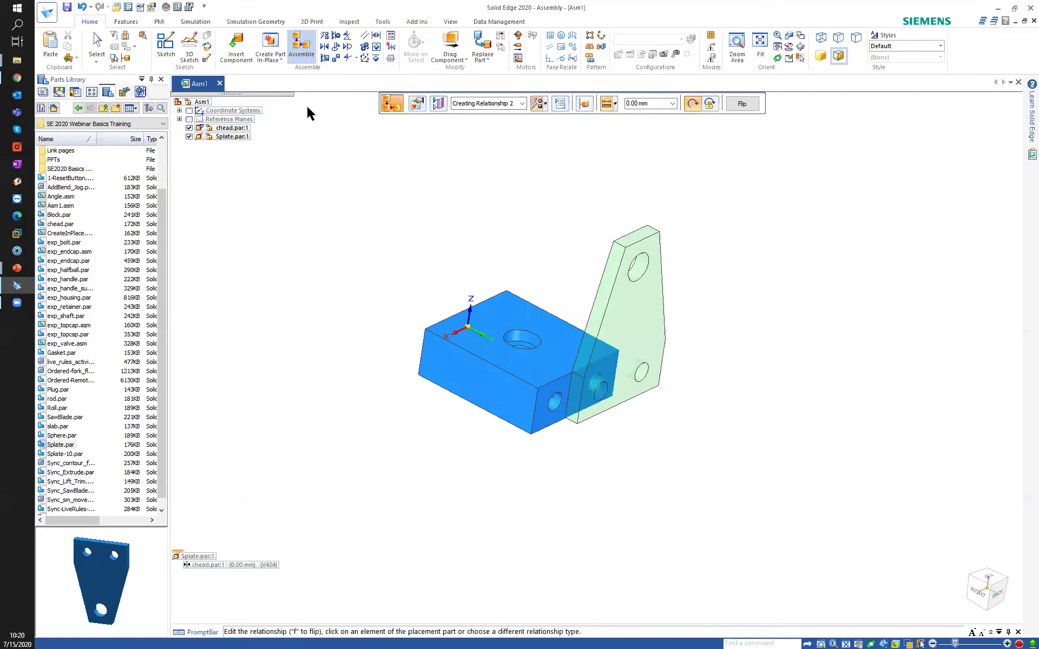
- Flip Splate.par's face relationship back and forth between mate and planar align, restoring the mate
left_click(330, 46)
key("f")
middle_click_drag(600, 264, 378, 466)
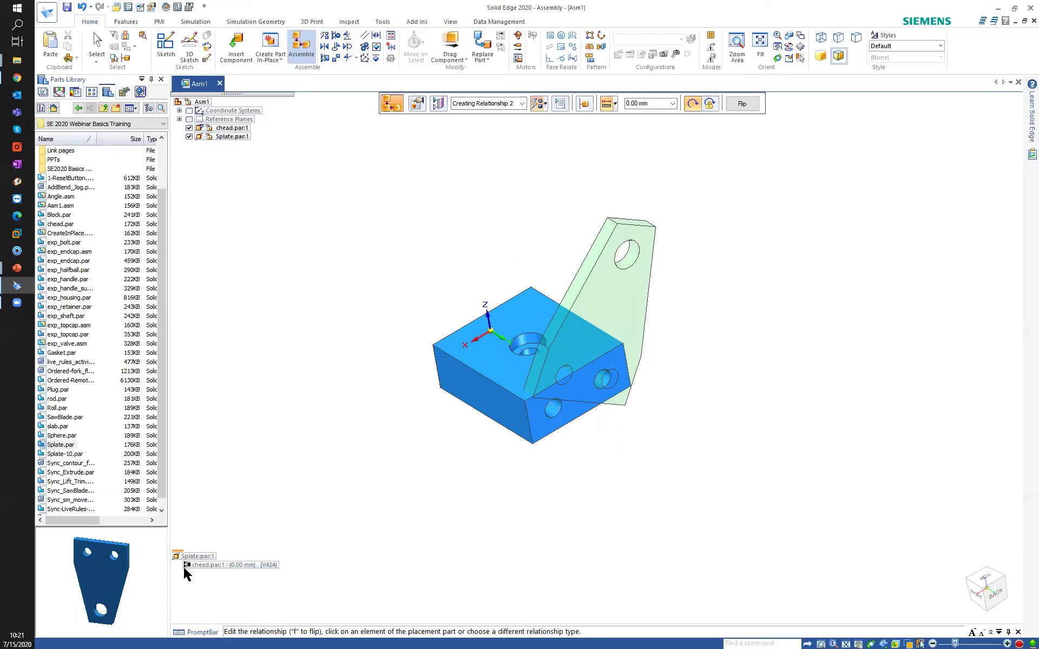
left_click(191, 567)
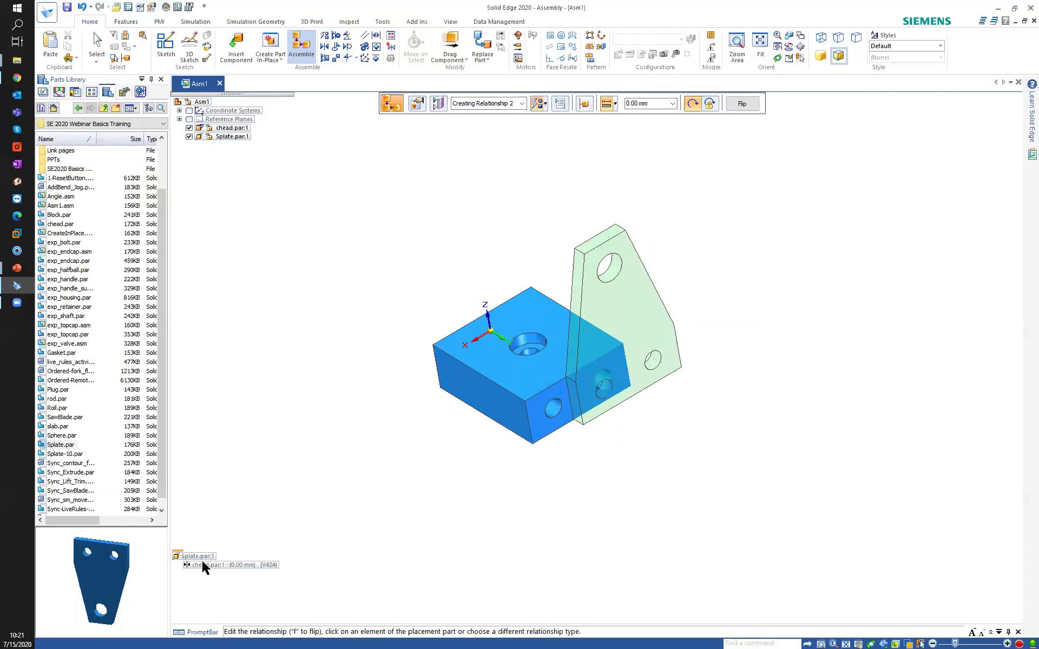
left_click(206, 567)
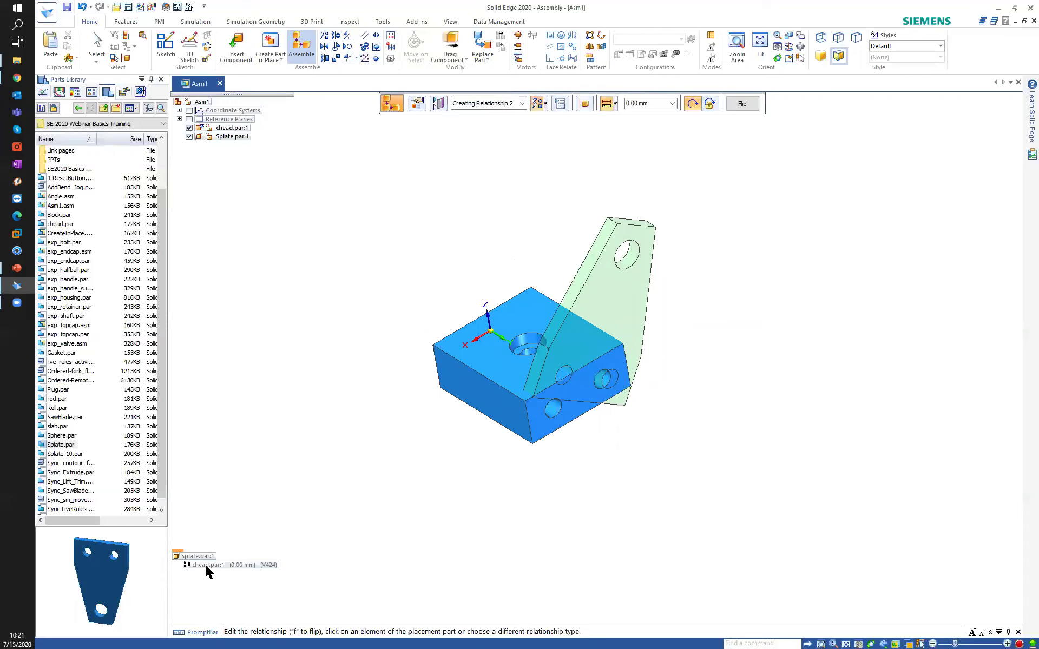
middle_click_drag(556, 458, 493, 410)
key("f")
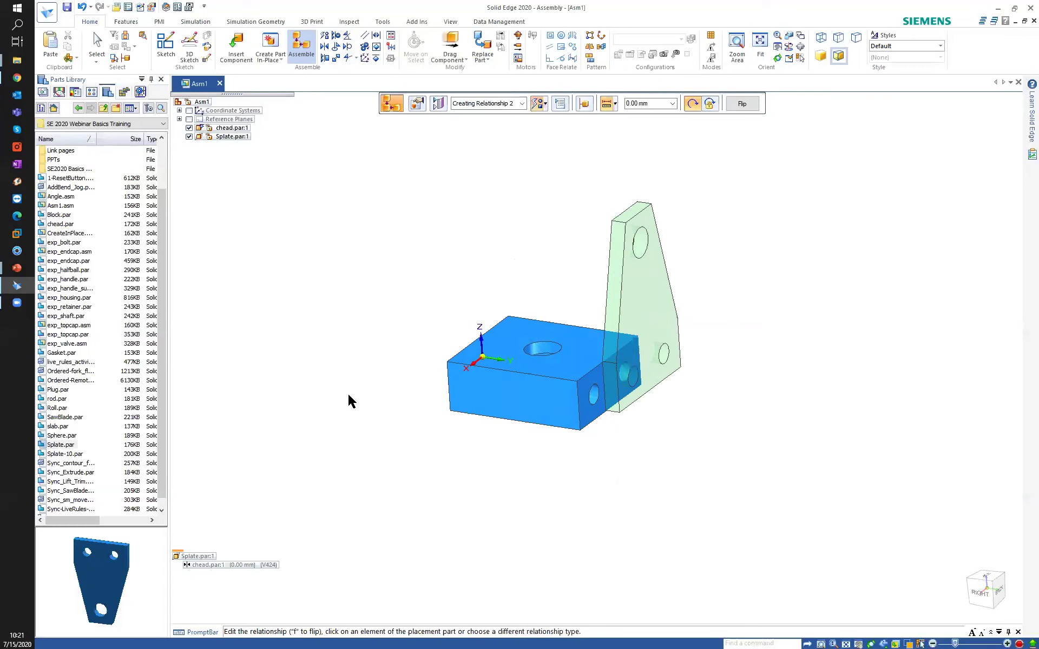
- Axially align one of Splate.par's wide-end holes with a hole in chead.par's rear end face
middle_click_drag(424, 268, 476, 152)
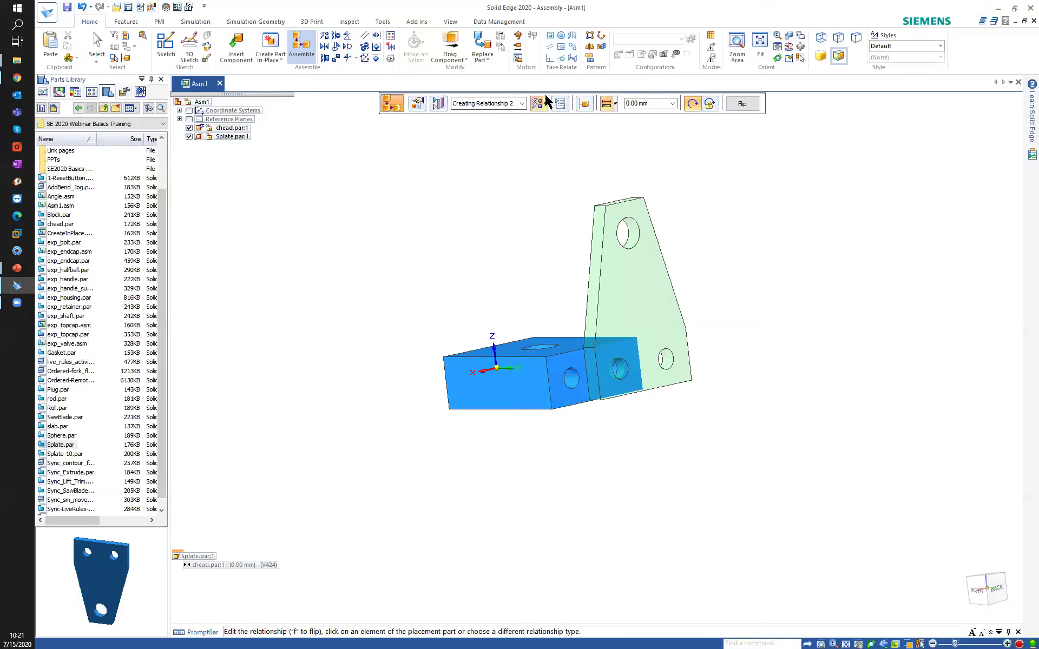
left_click(625, 375)
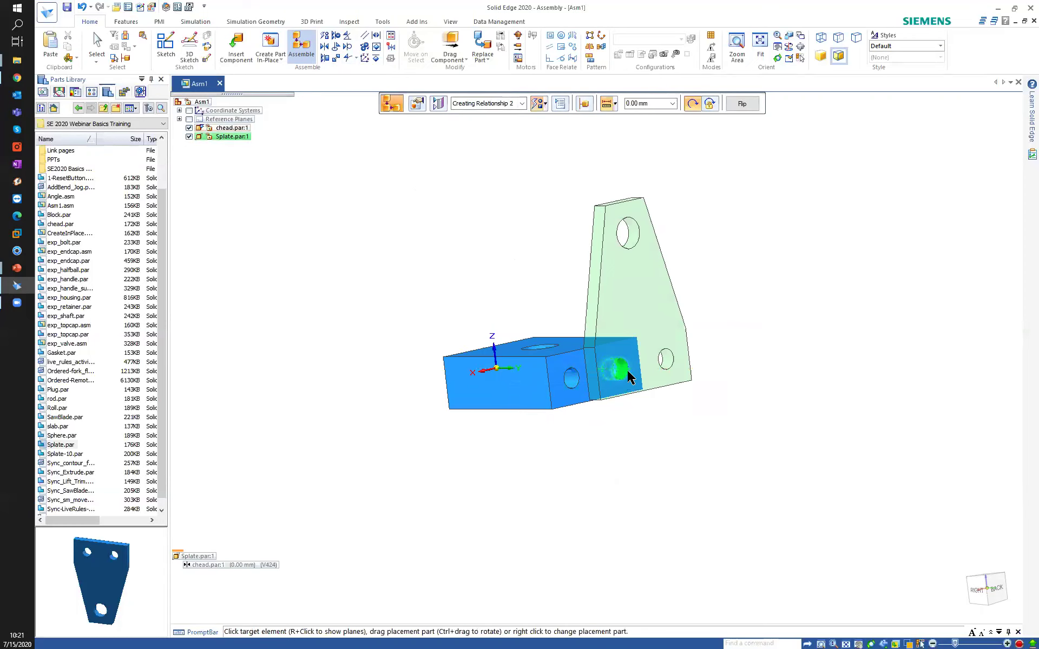
mouse_move(581, 420)
middle_mouse_down()
mouse_move(590, 433)
mouse_move(577, 416)
middle_mouse_up()
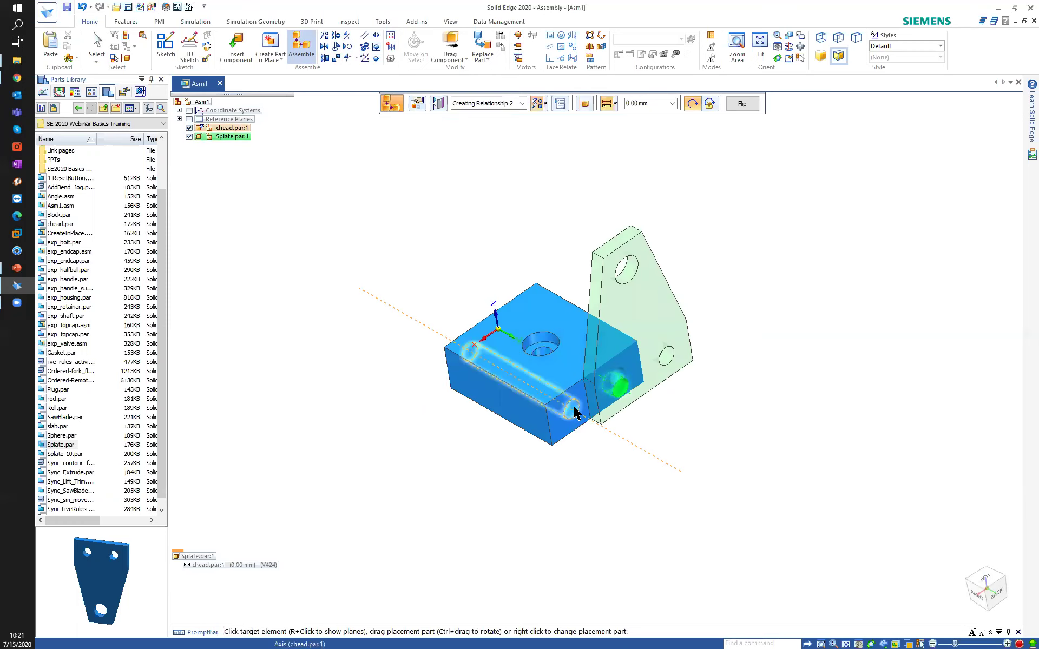
left_click(575, 412)
- Try to axially align Splate.par's other wide-end hole with the remaining hole in chead.par's rear end face
left_click(627, 383)
middle_click_drag(680, 442, 610, 361)
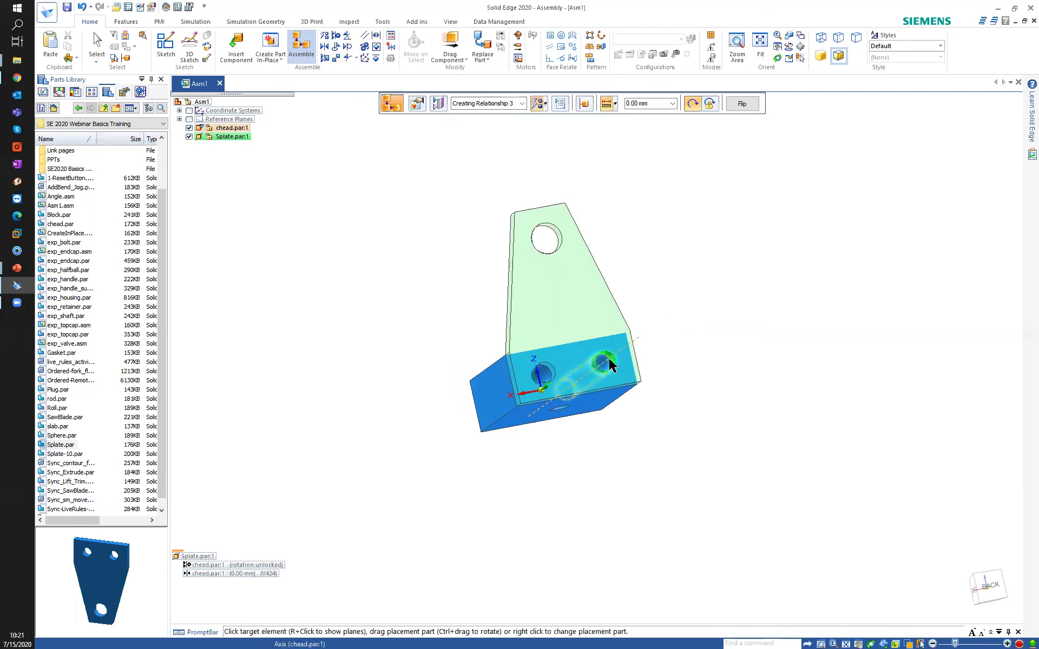
left_click(610, 363)
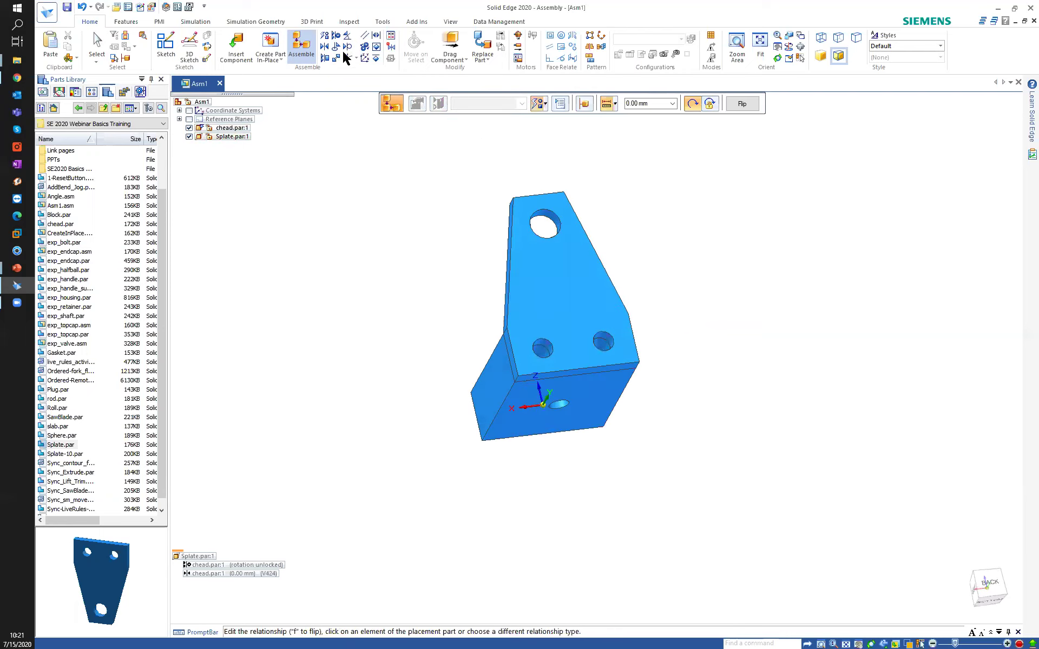
key("Escape")
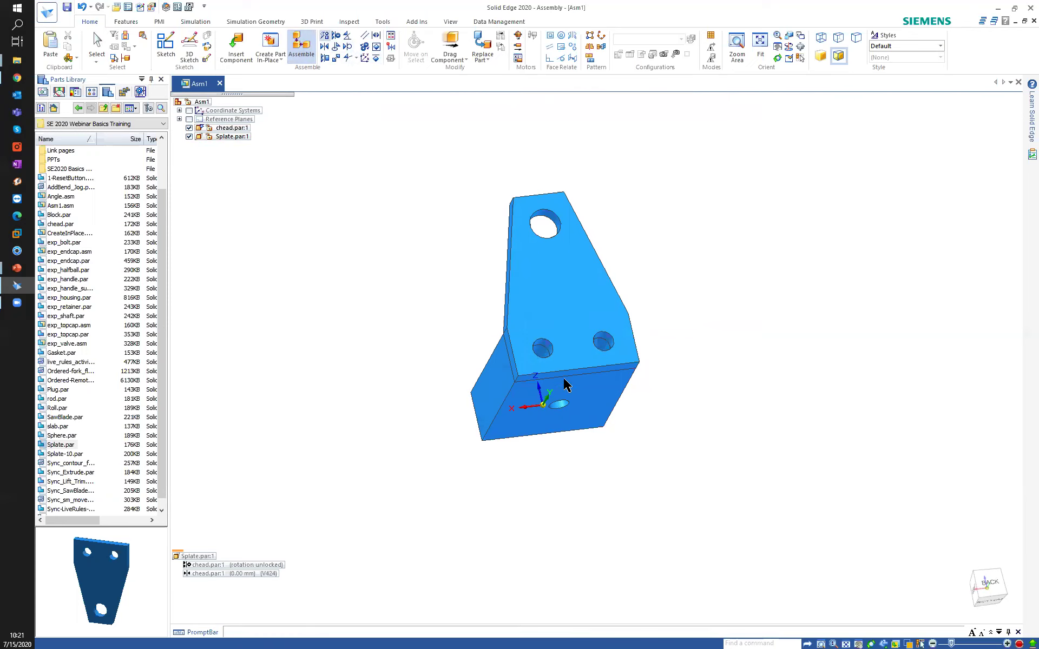
- Planar-align Splate.par's narrow bottom face with chead.par's bottom face, using FlashFit, and review the plate's relationships
left_click(565, 383)
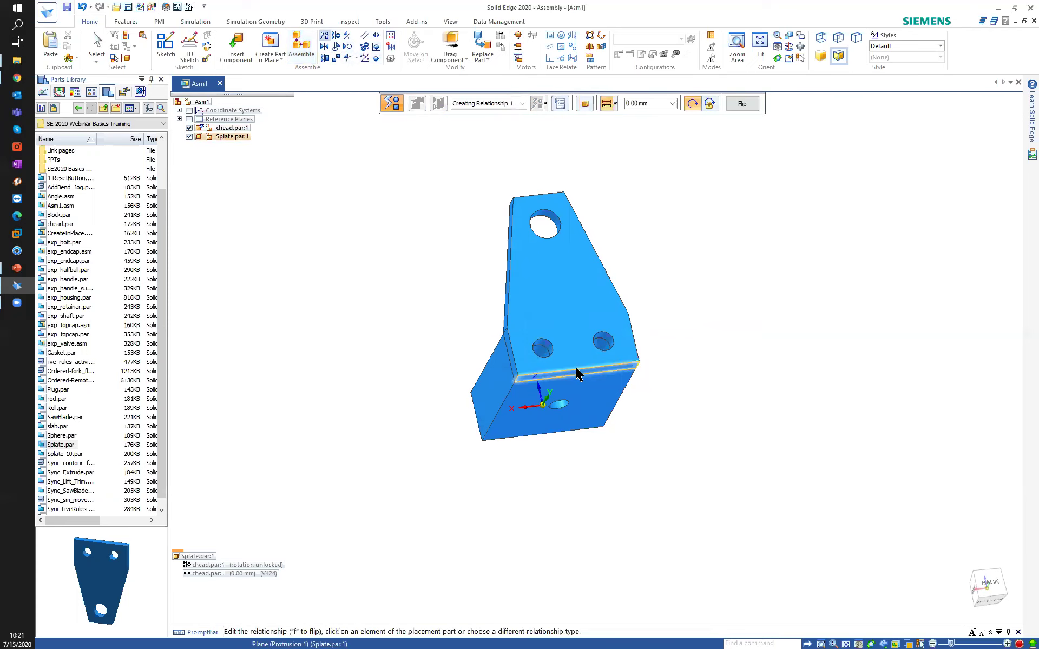
left_click(590, 397)
middle_click_drag(405, 332, 343, 281)
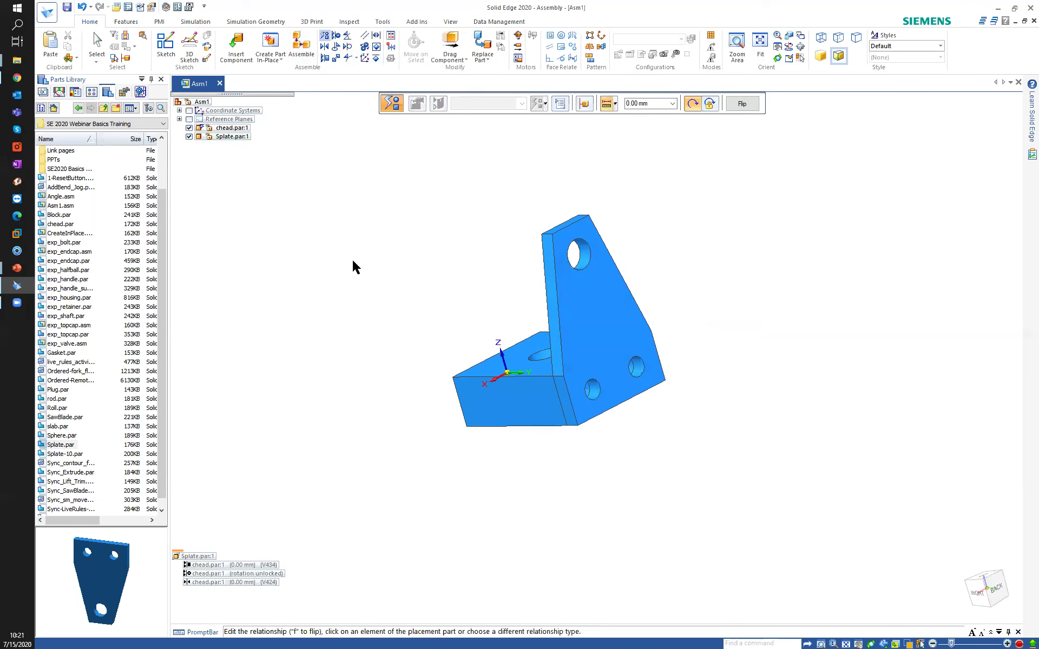
right_click_drag(355, 266, 249, 274)
left_click(223, 556)
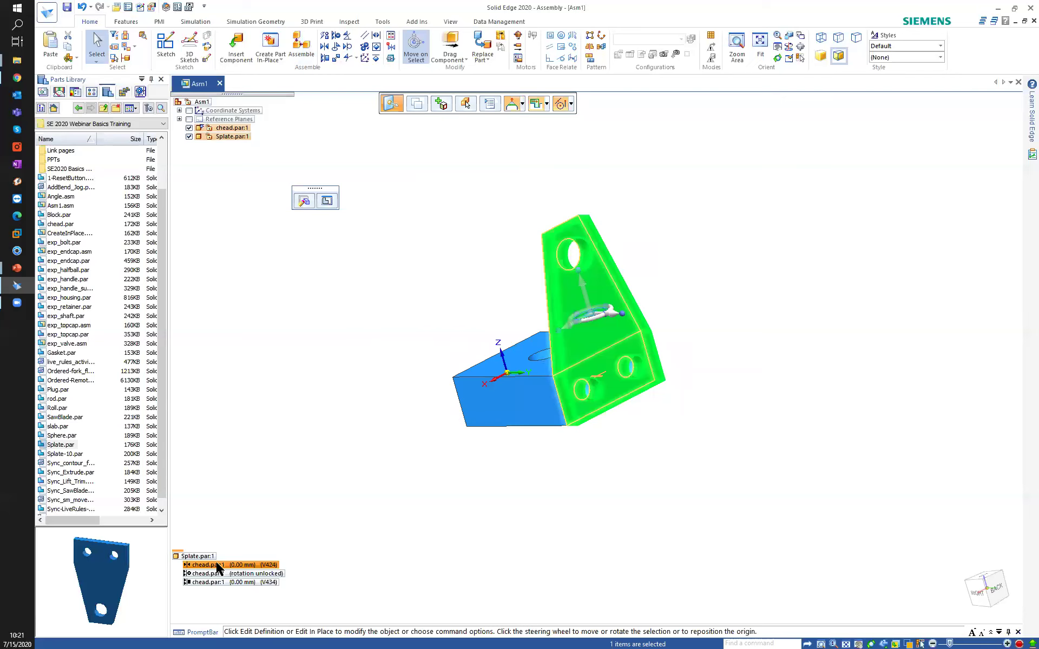
left_click(485, 291)
middle_click_drag(477, 288, 604, 322)
- Start Capture Fit for Splate.par and save the assembly as TEST34 without overwriting the existing Asm1.asm
left_click(607, 322)
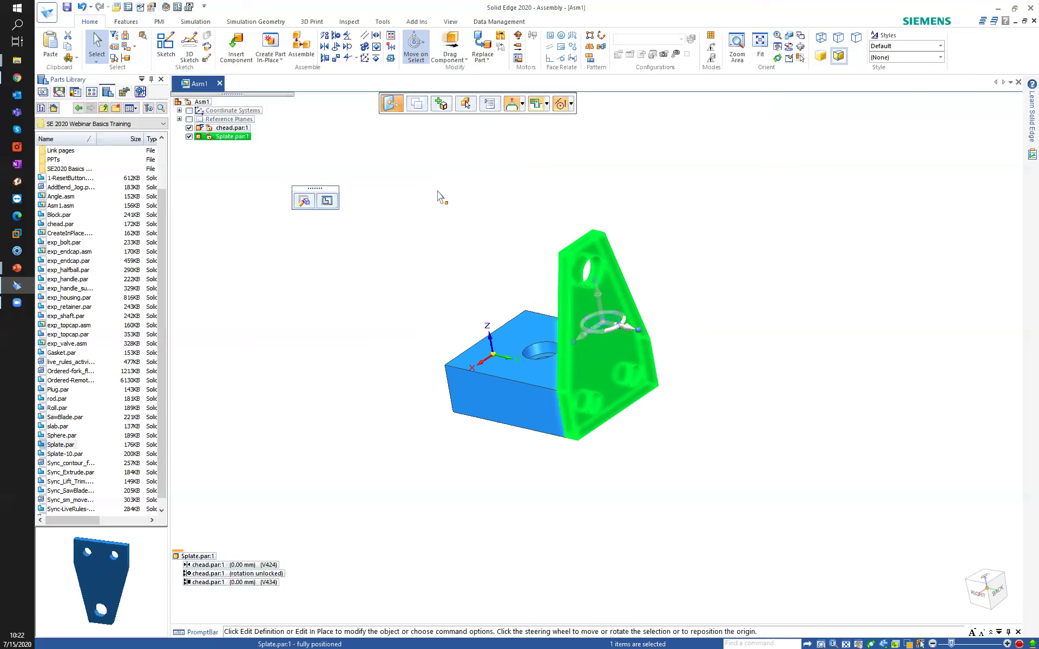
middle_click_drag(416, 208, 473, 249)
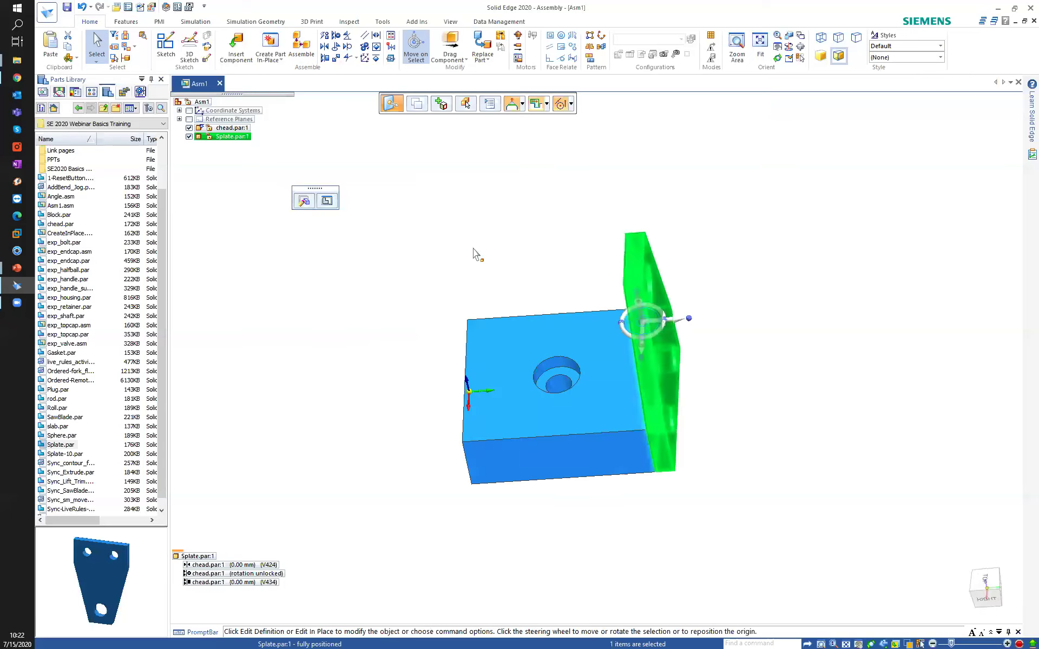
left_click(390, 59)
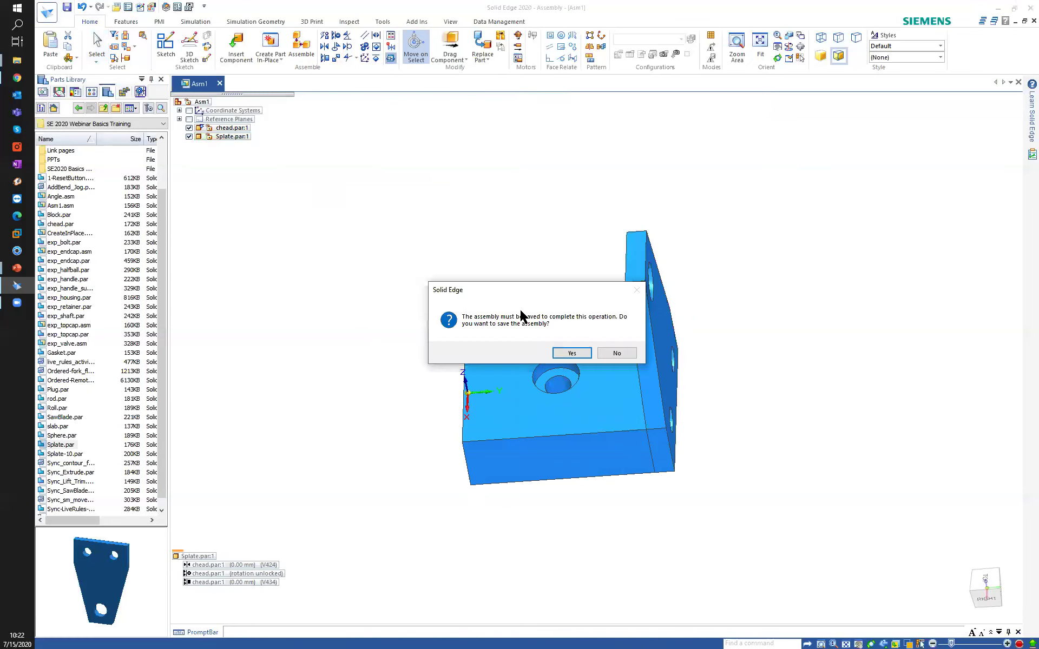
left_click(569, 353)
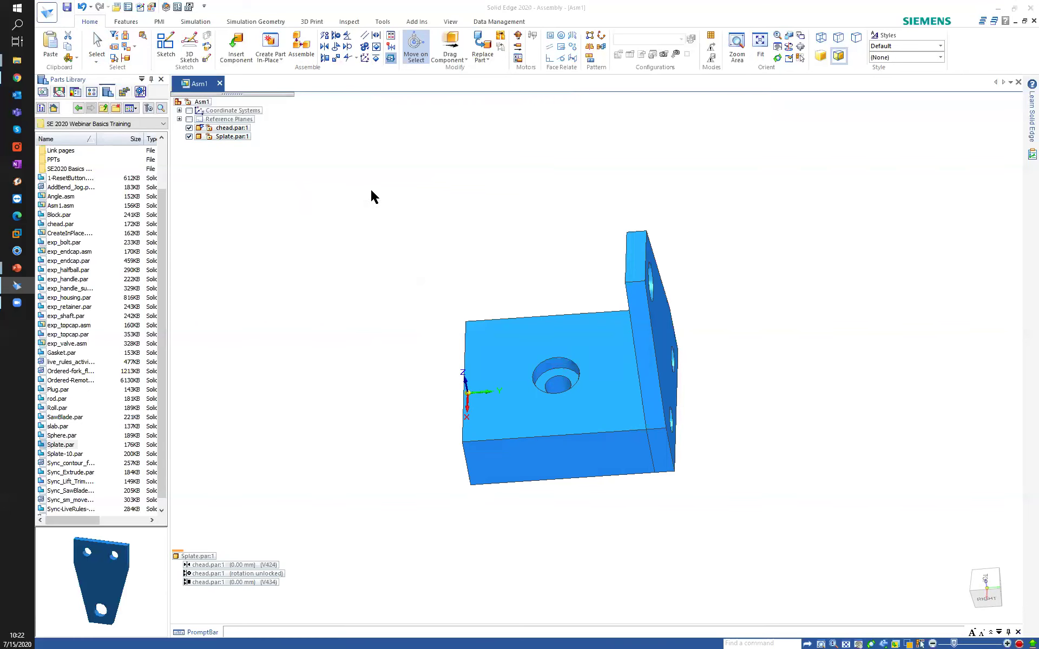
left_click(945, 518)
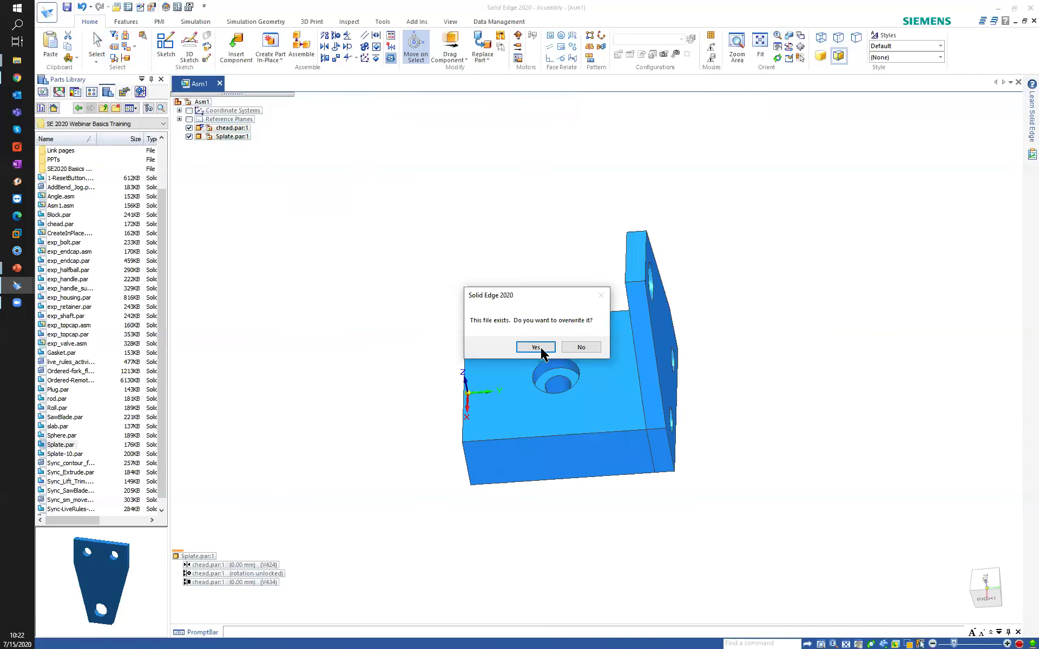
left_click(579, 352)
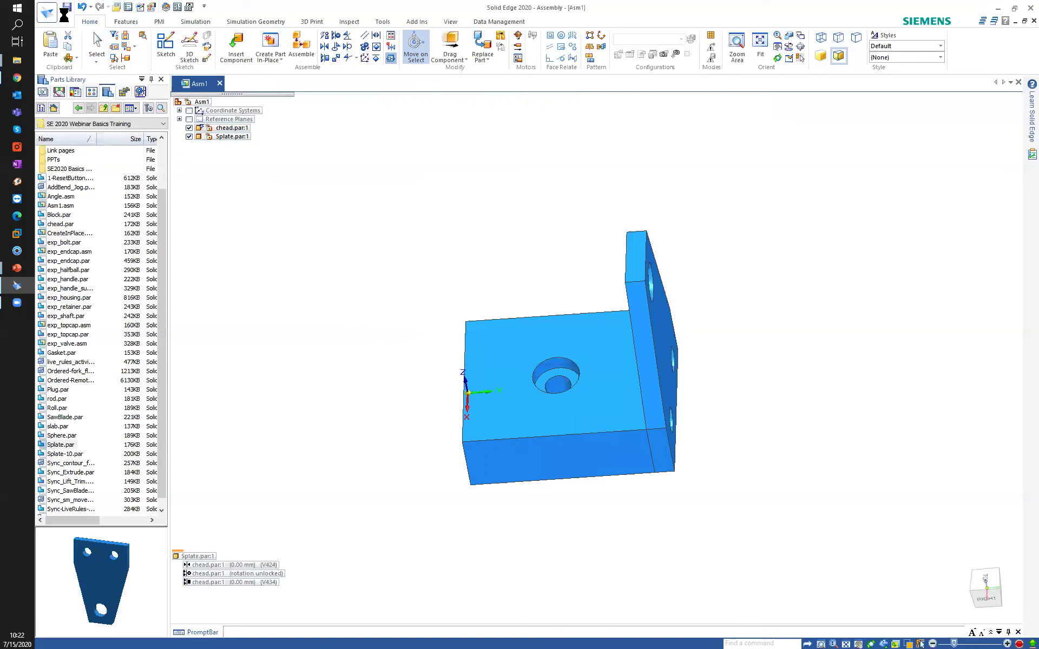
left_click(396, 461)
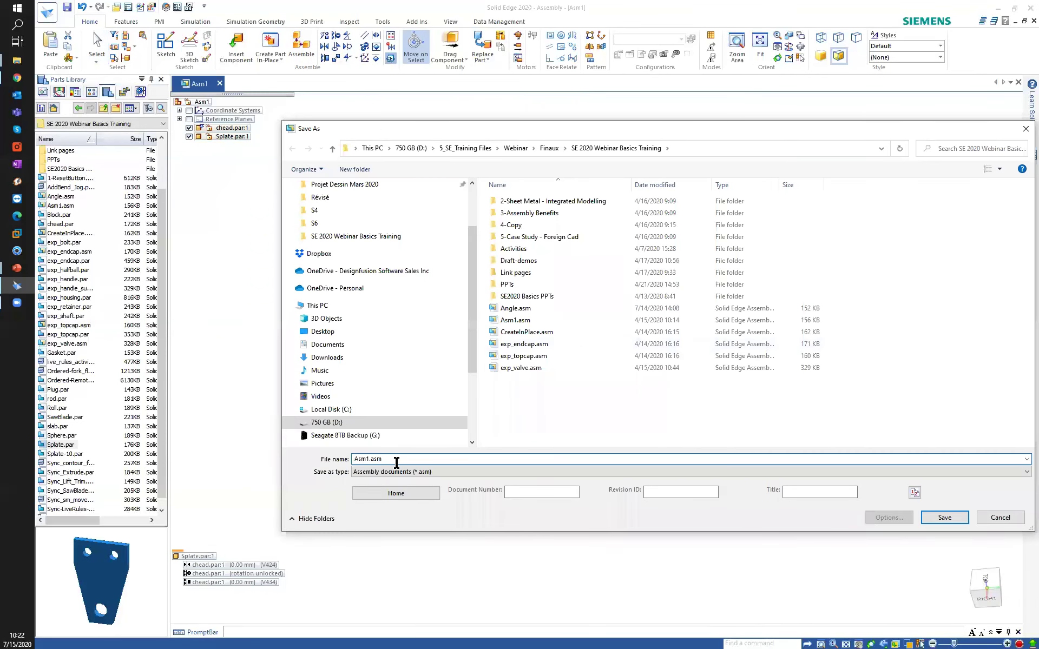
left_click_drag(391, 461, 311, 460)
type("TEST34")
key("Return")
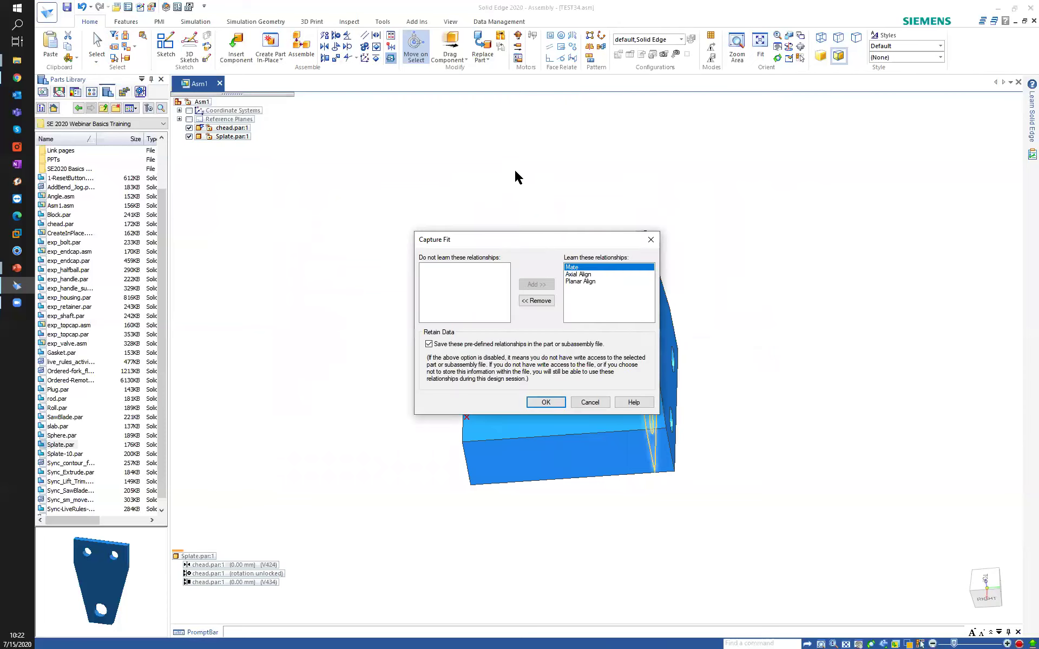
- Capture Splate.par's Mate, Axial Align and Planar Align relationships, with the pre-defined relationships saved in the part file
left_click_drag(512, 242, 385, 122)
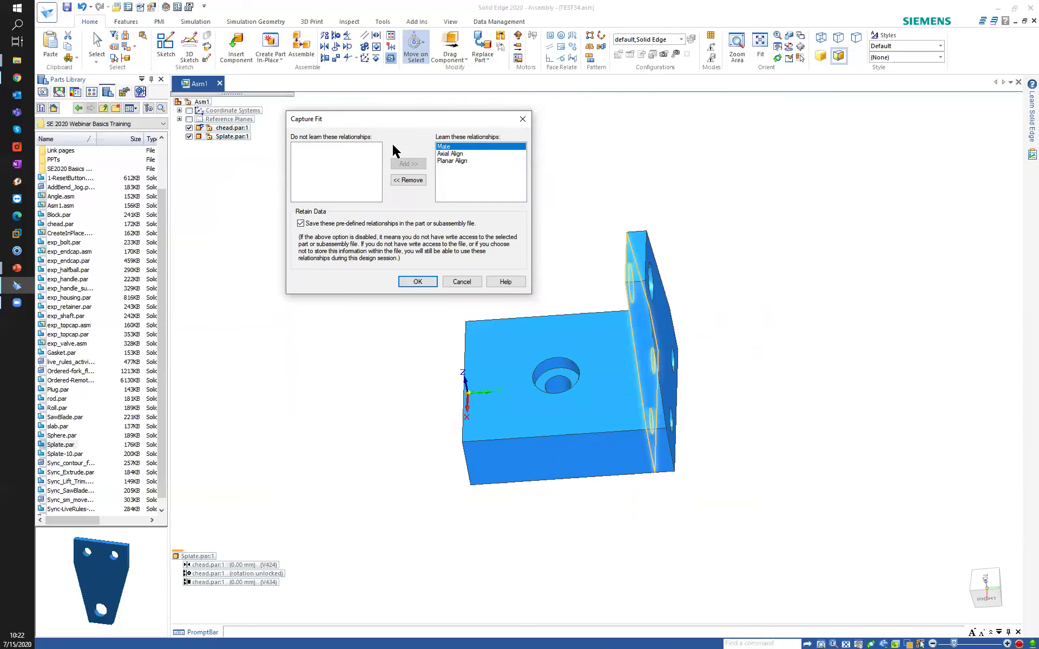
left_click(449, 154)
left_click(453, 161)
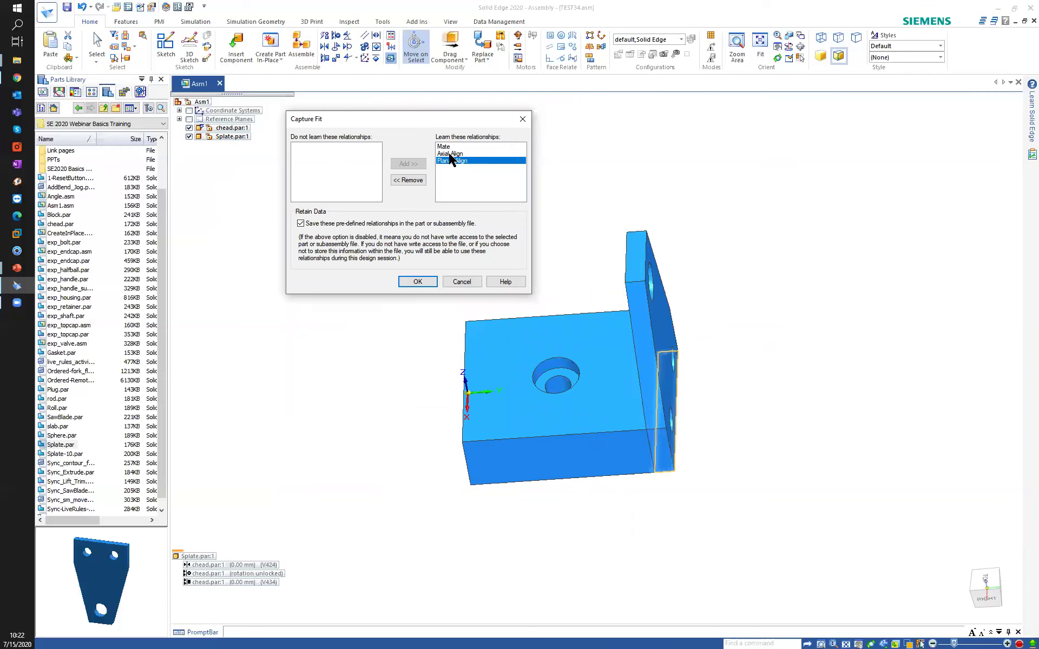
left_click(446, 148)
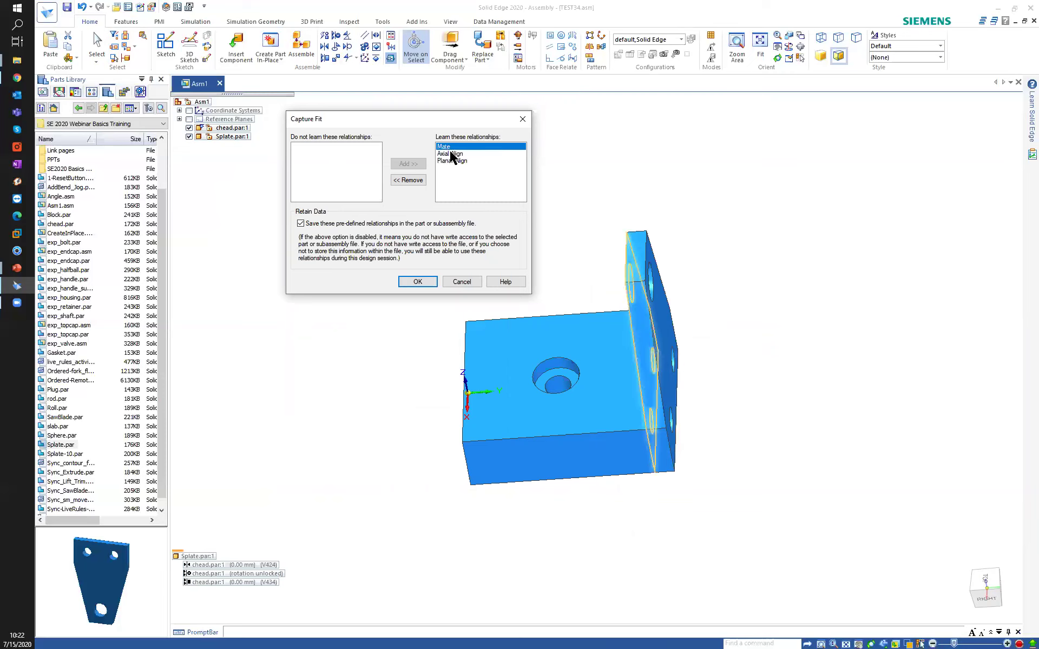
left_click(451, 154)
left_click(451, 160)
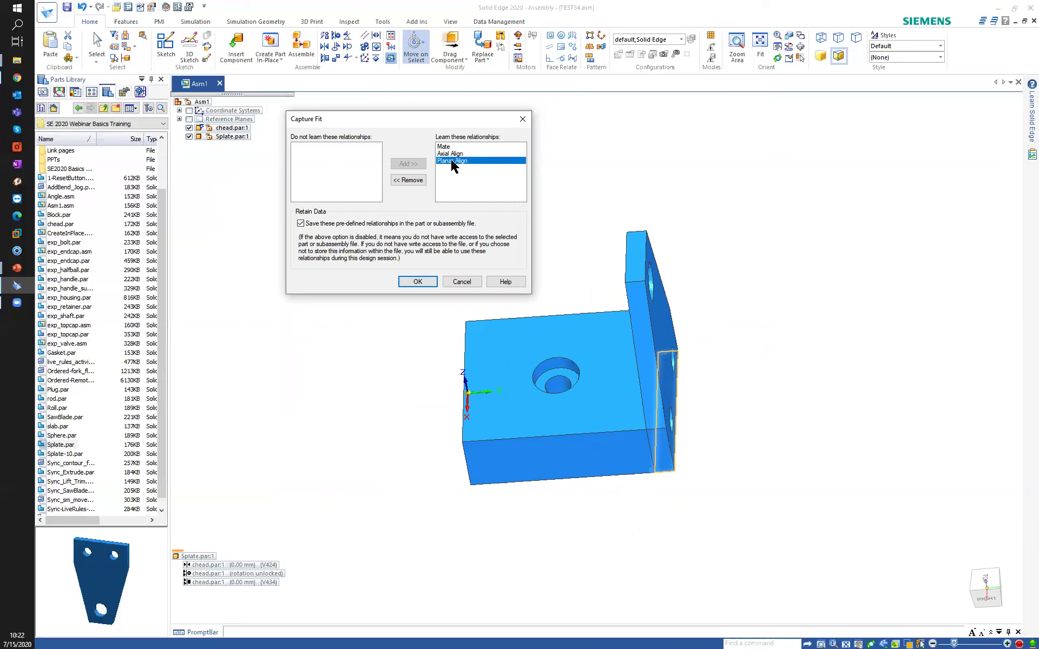
left_click(417, 282)
middle_click_drag(485, 264, 355, 225)
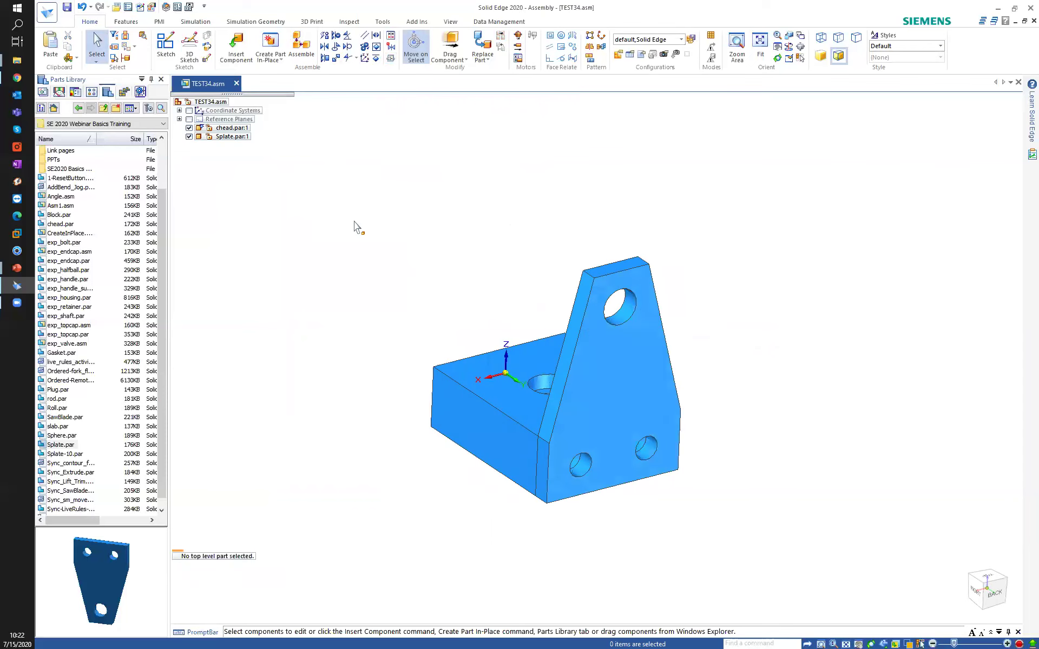
left_click(224, 137)
left_click(433, 206)
middle_click_drag(433, 206, 537, 261)
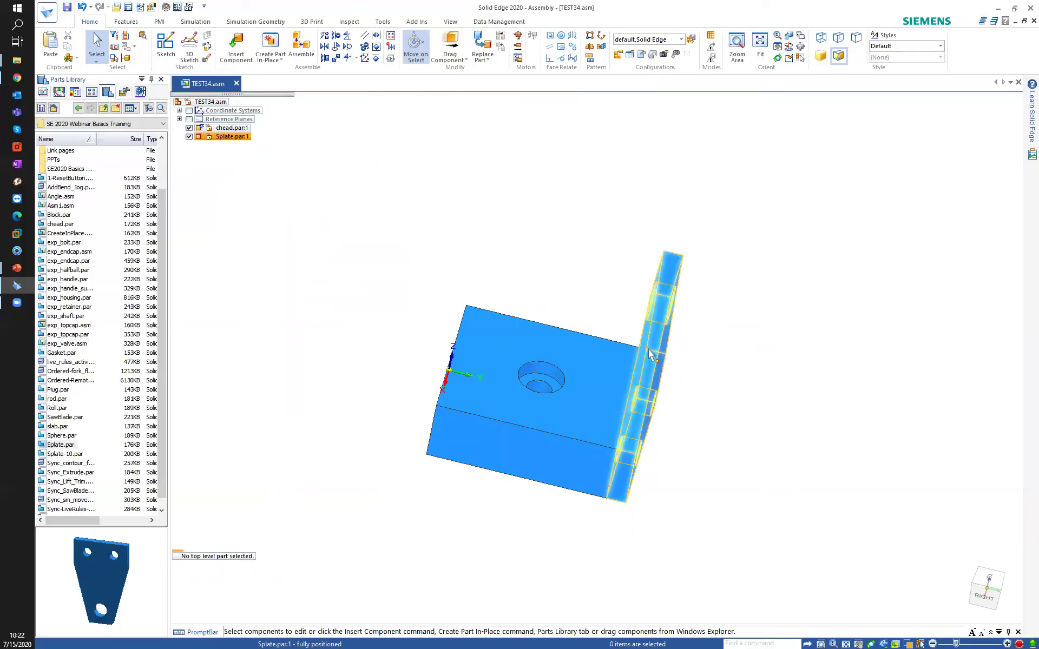
- Delete Splate.par from the TEST34 assembly
middle_click_drag(651, 355, 653, 330)
left_click(653, 327)
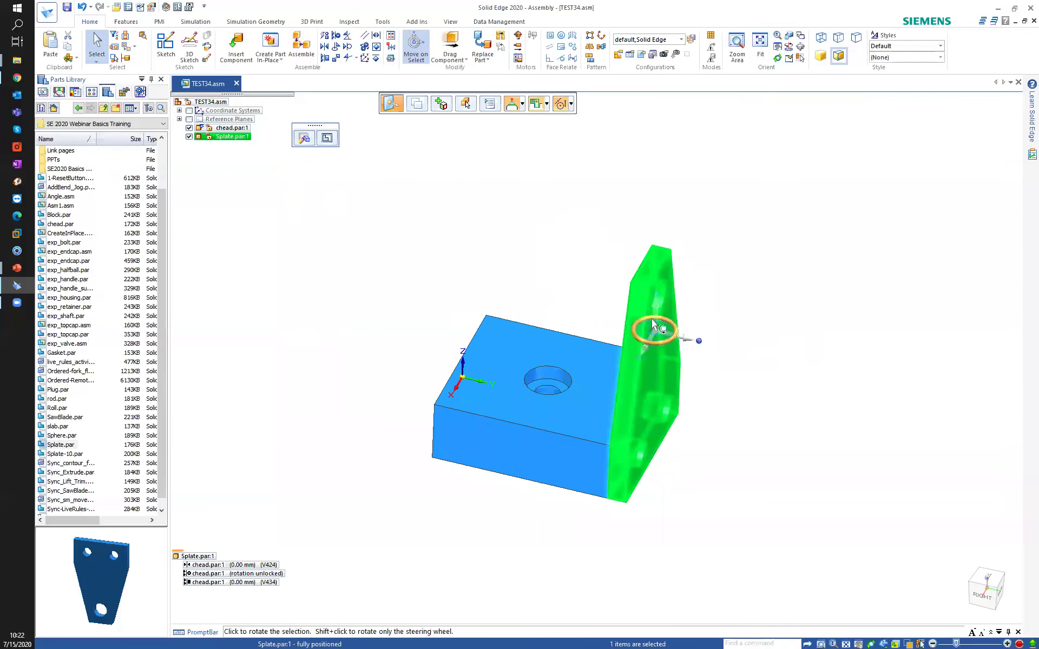
key("Delete")
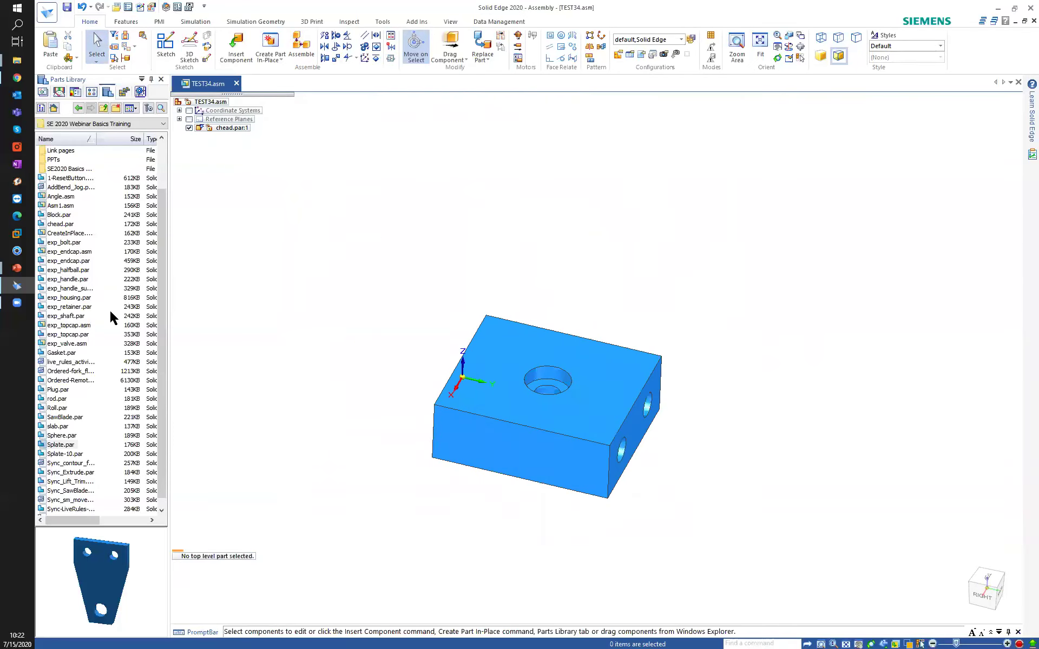
left_click_drag(61, 449, 657, 209)
middle_click_drag(467, 246, 439, 242)
middle_click_drag(417, 300, 420, 289)
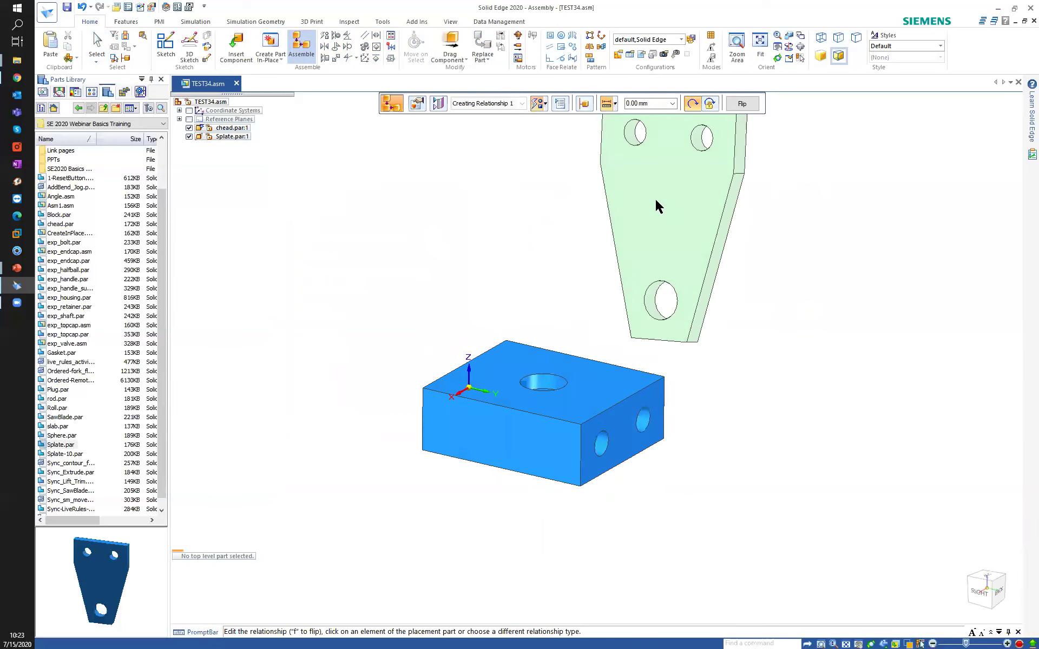
left_click(655, 220)
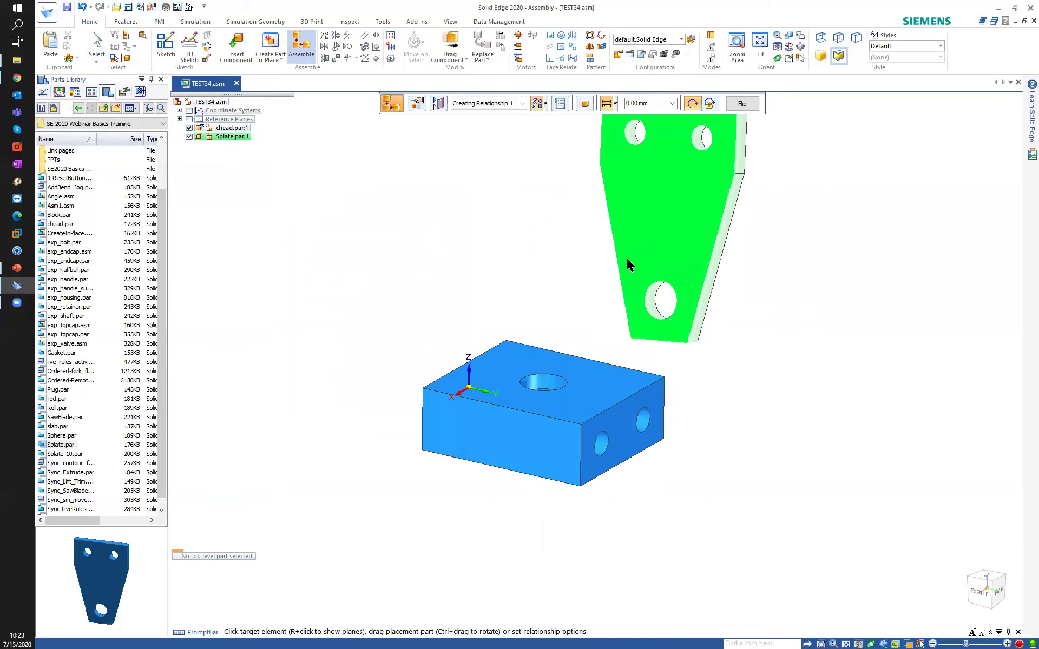
key("Escape")
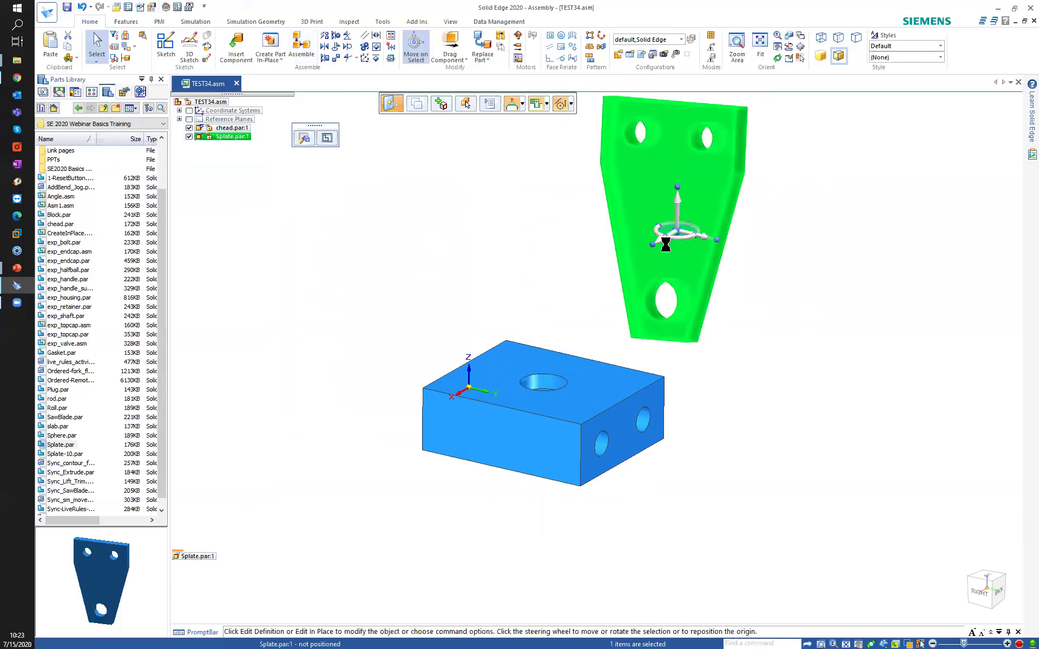
key("Delete")
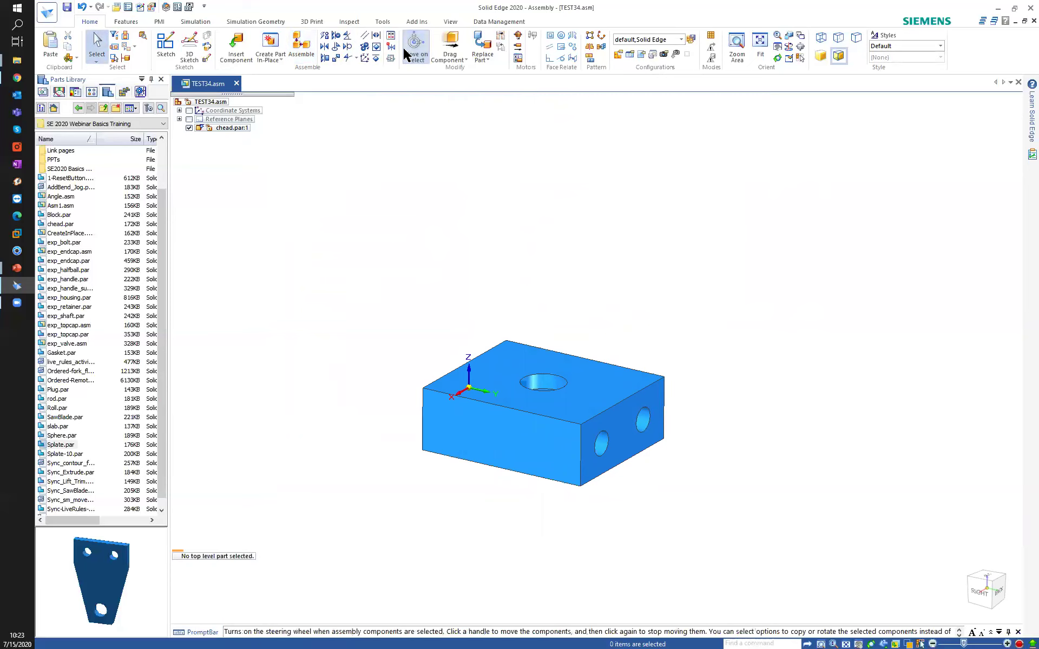
- Place Splate.par from the parts library against chead.par's rear end face, relating it with axial and planar relationships
left_click_drag(75, 447, 699, 242)
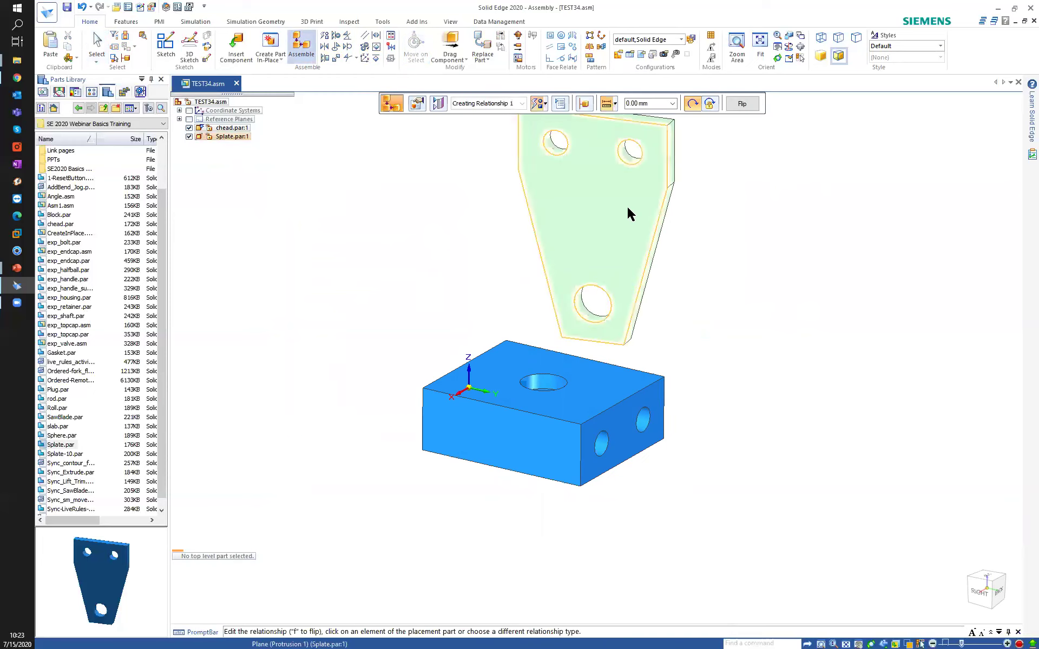
left_click(622, 443)
middle_click_drag(626, 204, 586, 283)
left_click(677, 185)
left_click(677, 410)
mouse_move(676, 409)
middle_mouse_down()
mouse_move(677, 424)
mouse_move(680, 408)
middle_mouse_up()
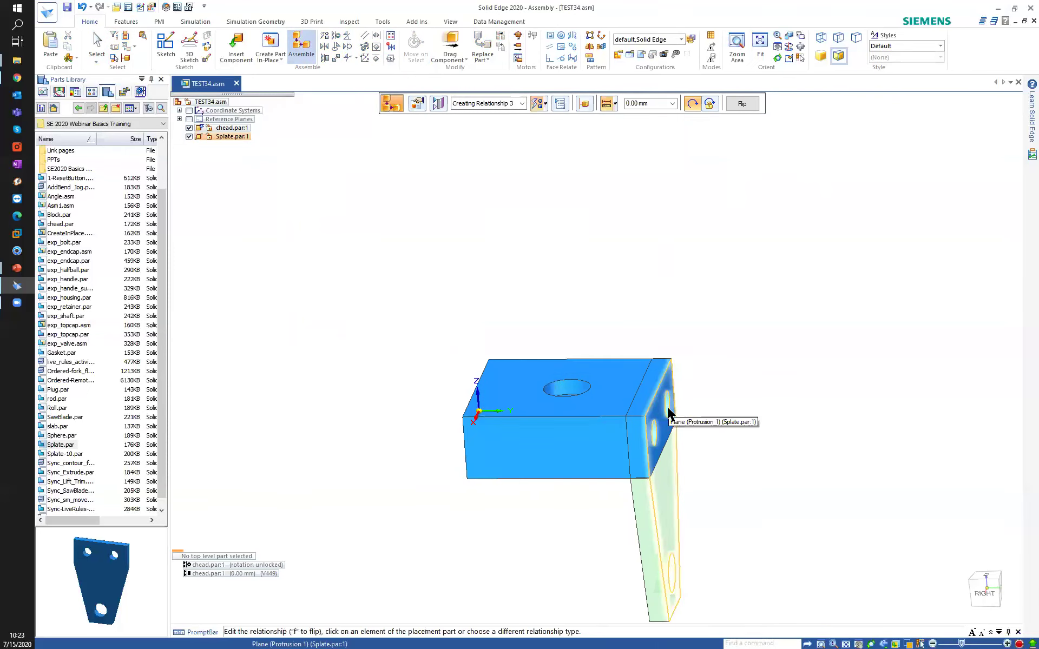
right_click(619, 364)
middle_click_drag(619, 364, 616, 417)
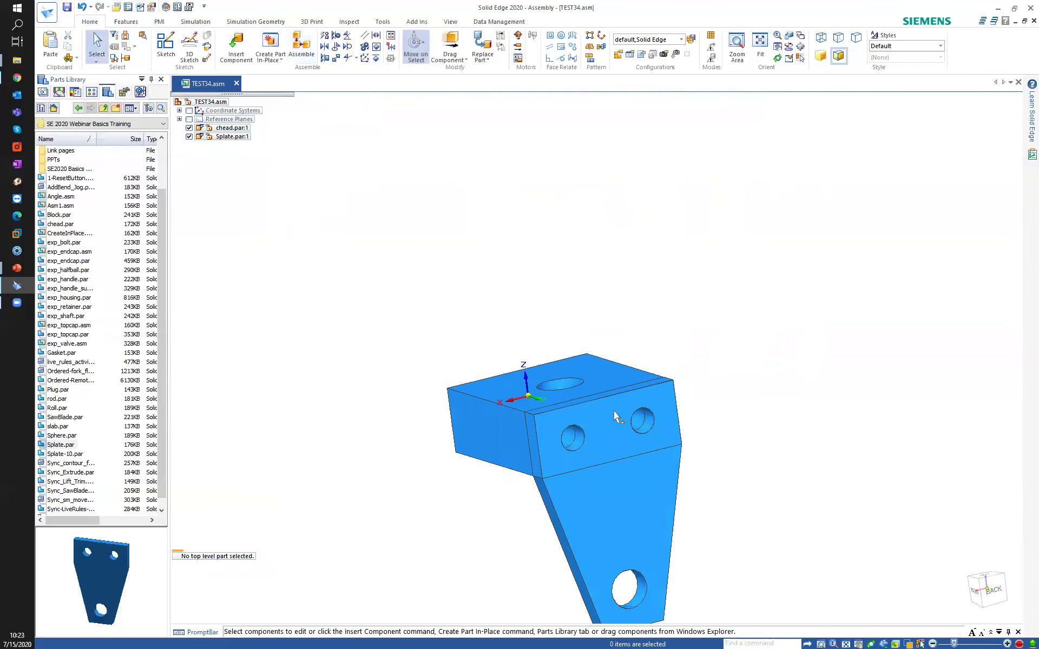
scroll(452, 308, "down", 3)
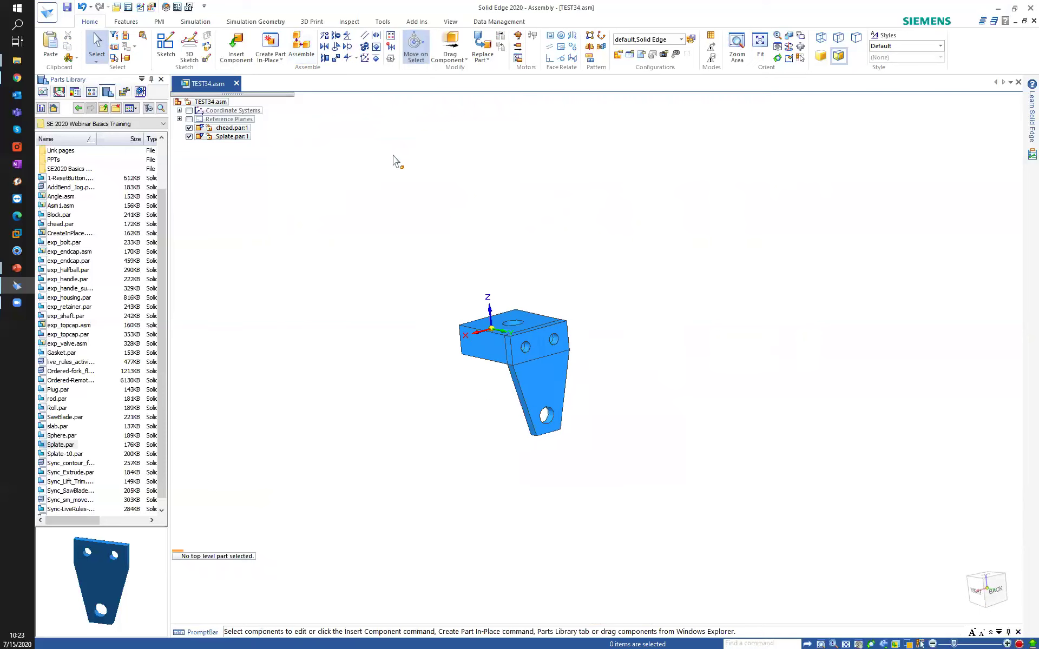
- Remove the newly placed Splate.par from the assembly
left_click(230, 137)
left_click(230, 137)
left_click(226, 137)
key("Delete")
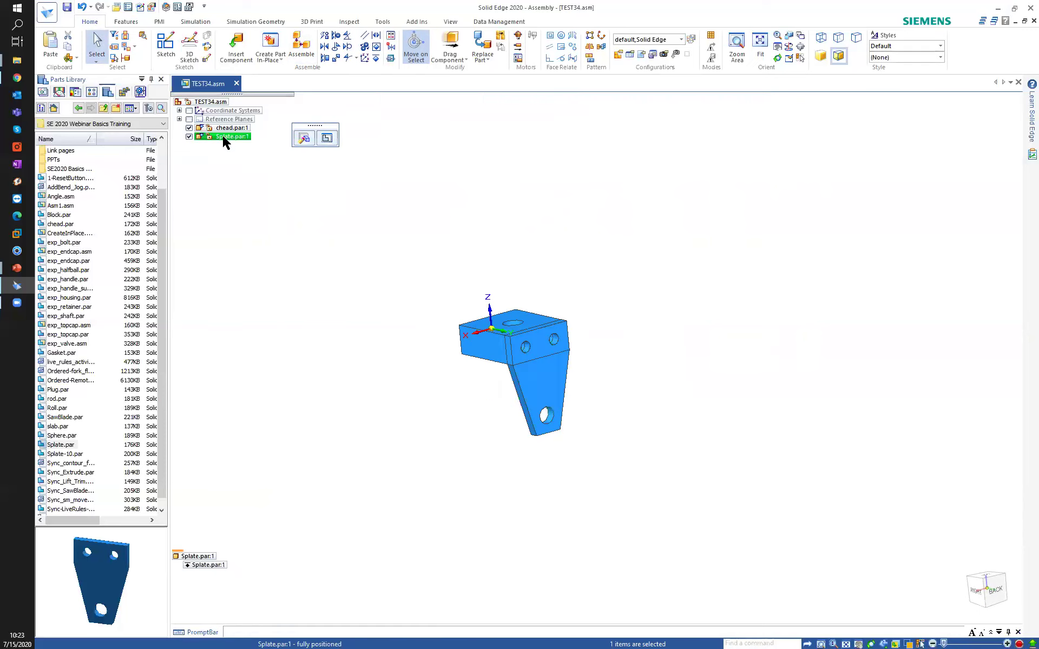
- Place rod.par from the parts library and axially align it with chead.par's top counterbored hole
scroll(373, 247, "down", 1)
middle_click_drag(372, 247, 390, 269)
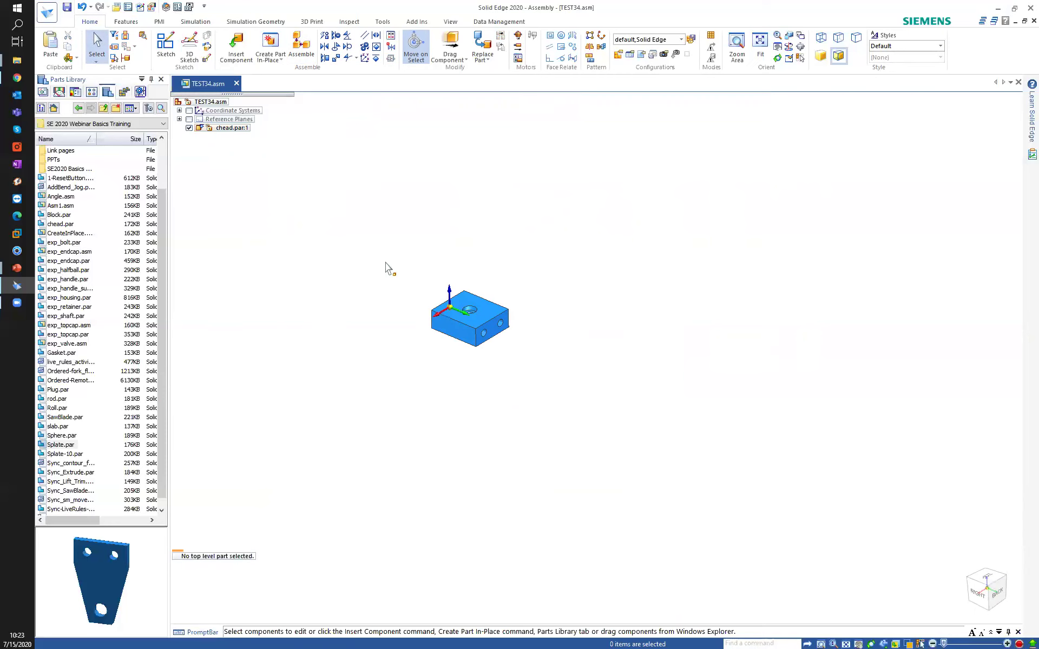
middle_click_drag(387, 168, 449, 225, "shift")
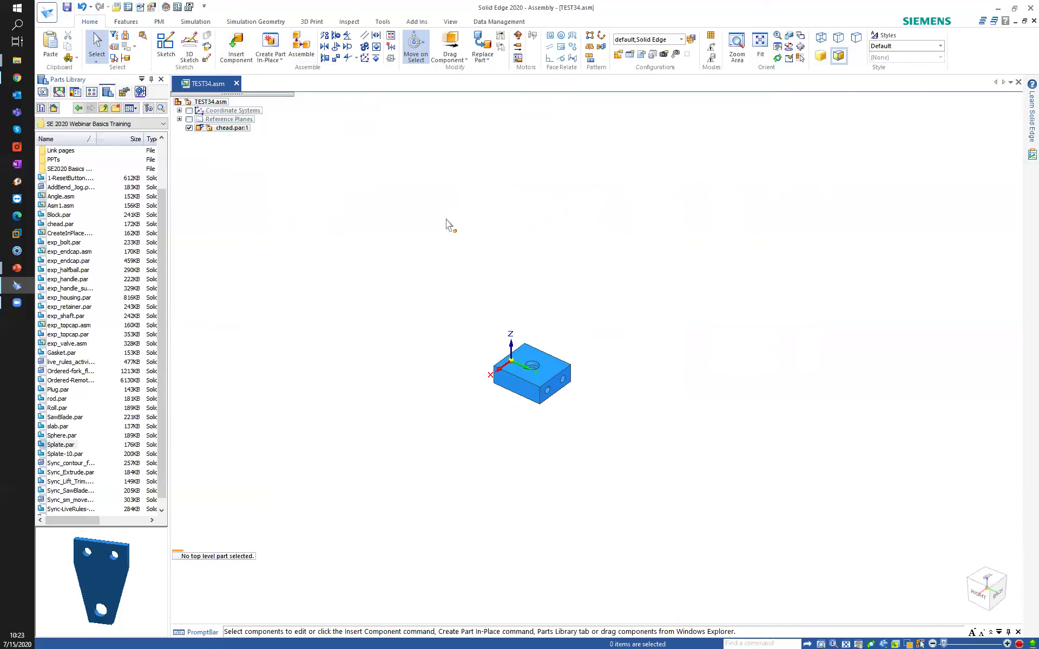
scroll(458, 303, "up", 3)
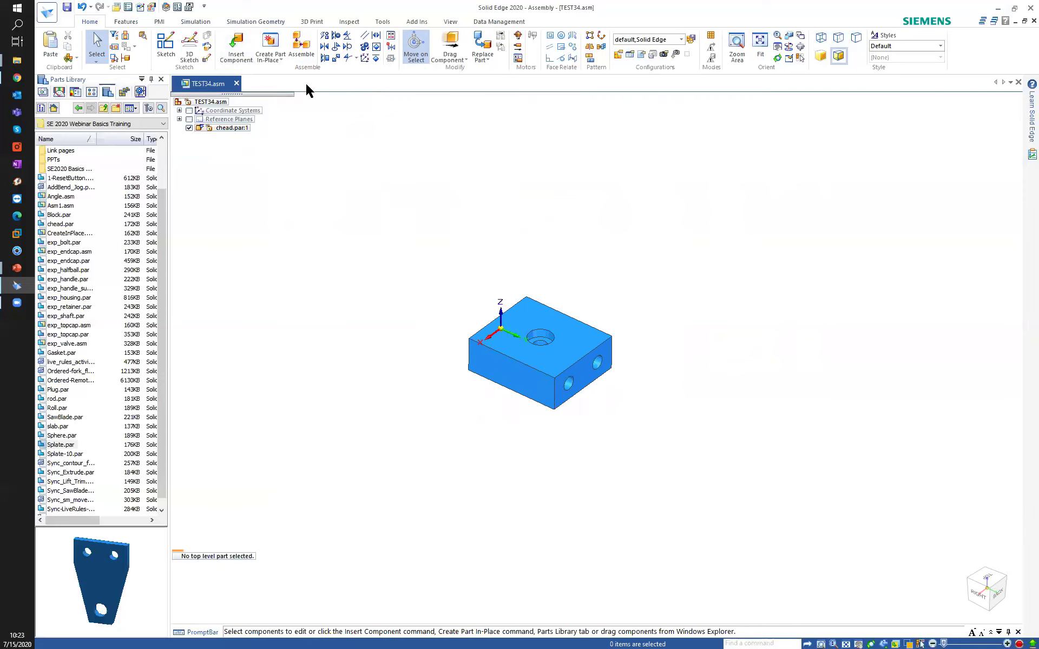
left_click(68, 298)
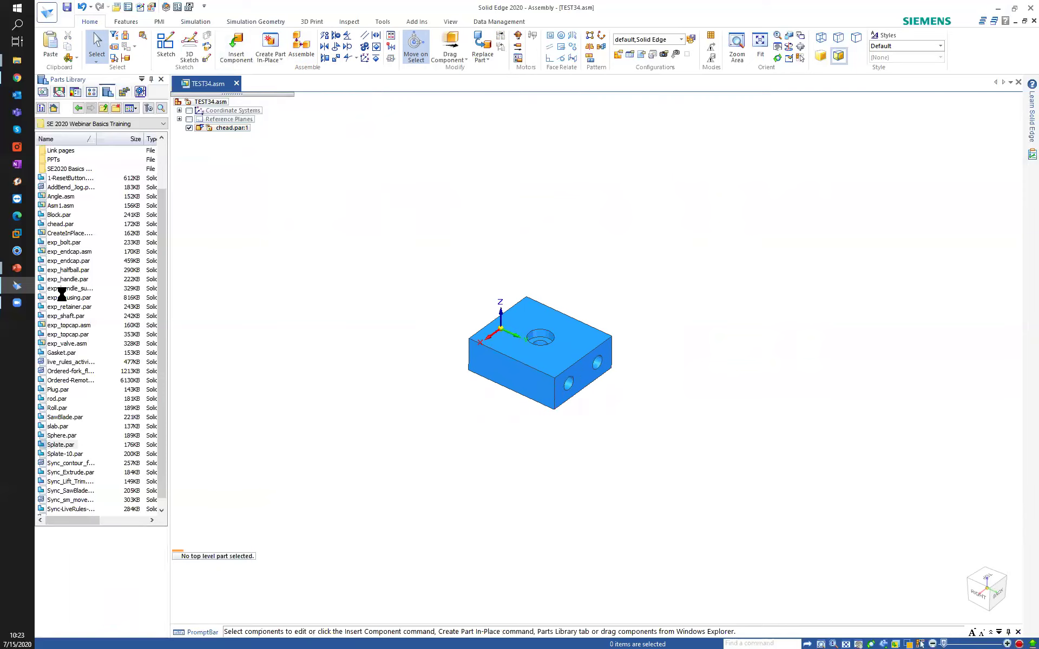
left_click(58, 390)
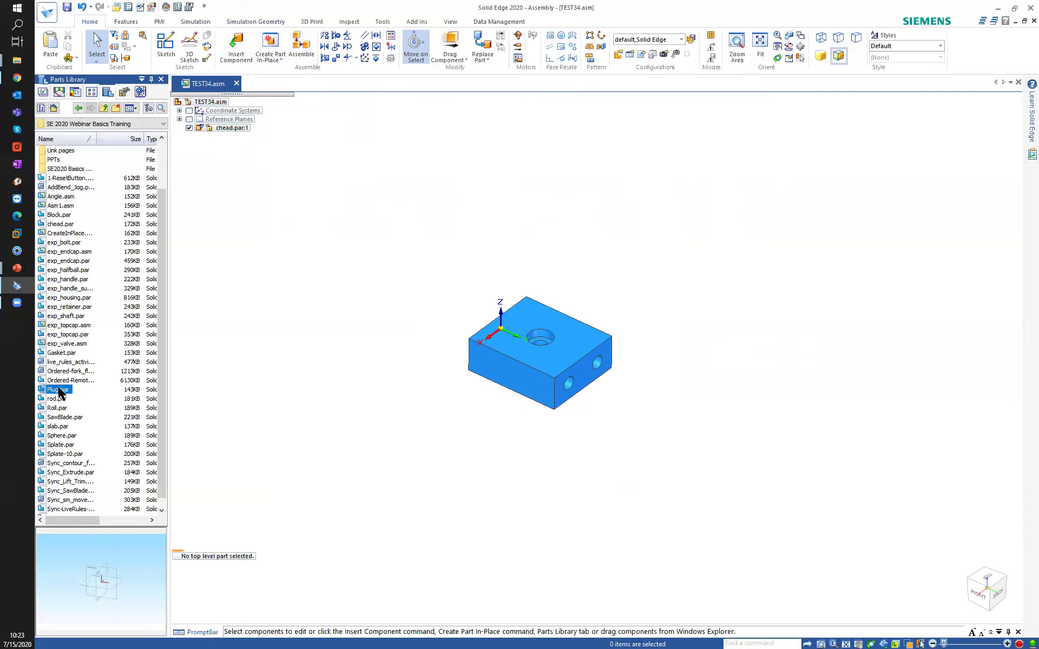
left_click(56, 399)
left_click_drag(58, 400, 586, 254)
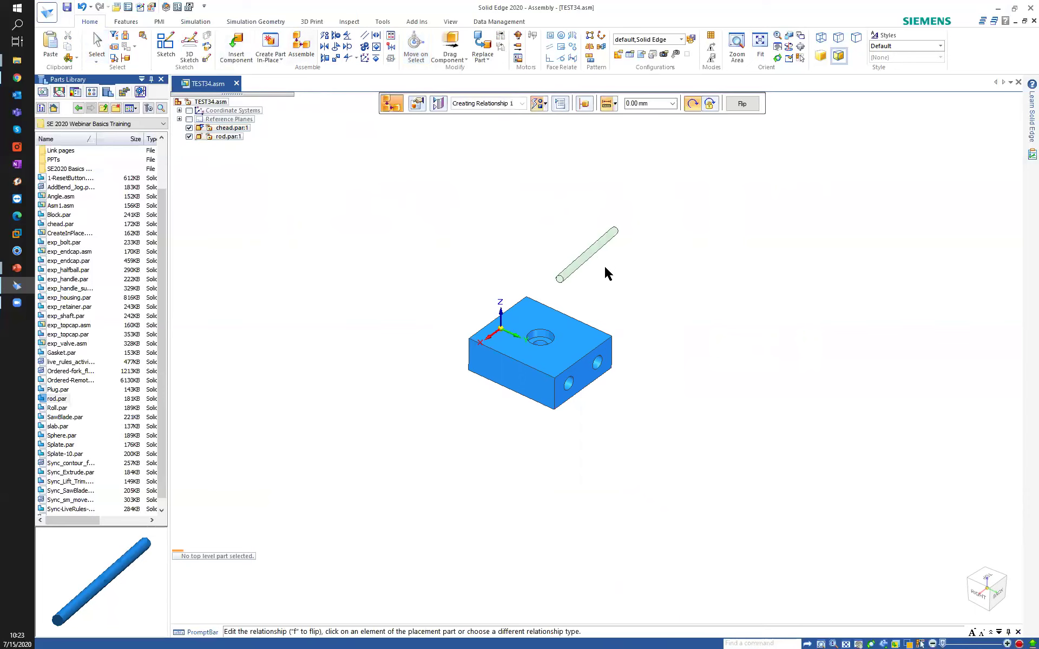
left_click(576, 266)
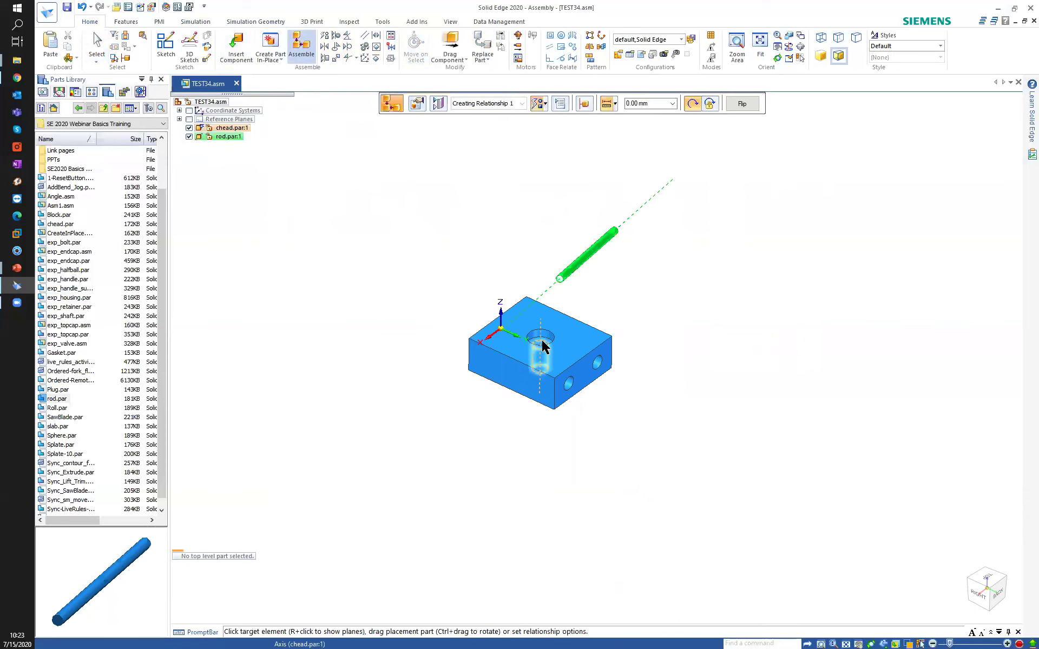
left_click(543, 346)
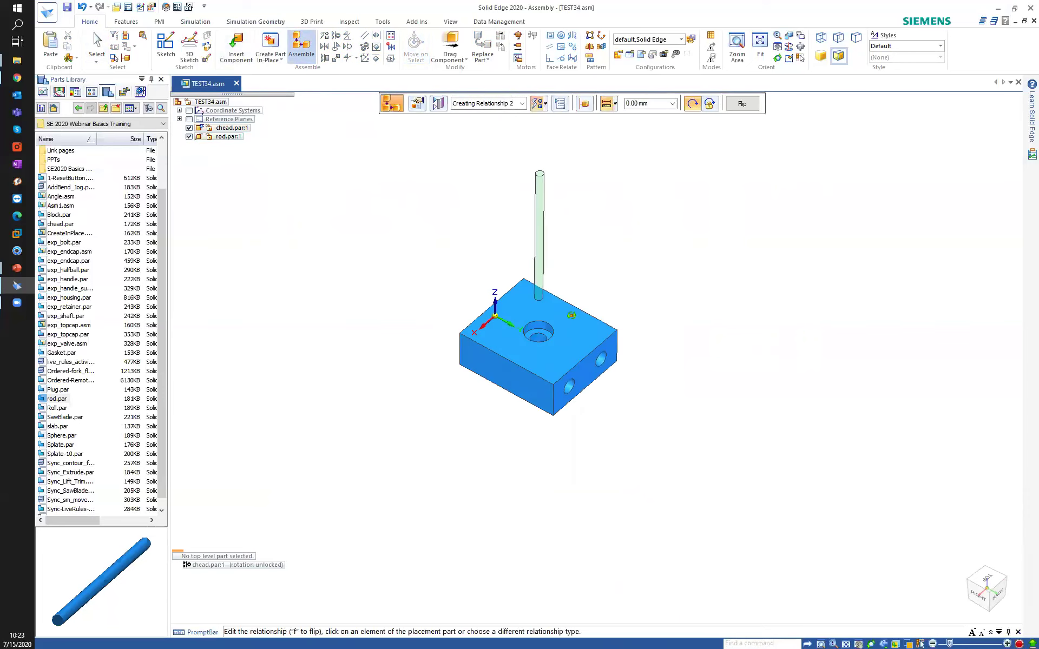
- Mate rod.par's lower end face with the ledge inside chead.par's top counterbored hole and finish the placement
scroll(541, 305, "up", 1)
right_click(546, 303)
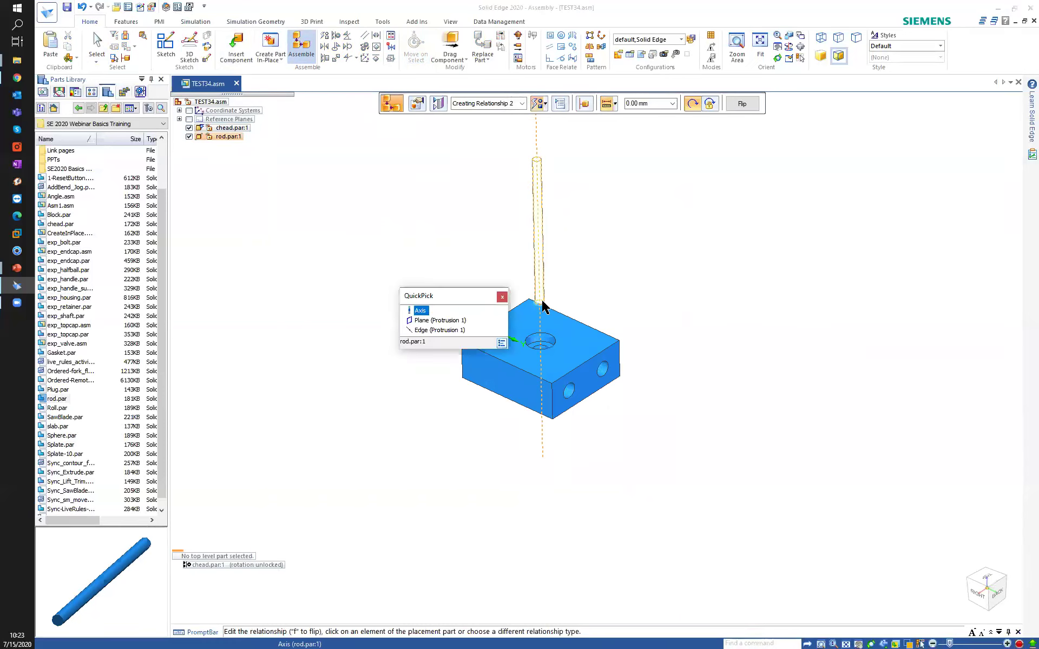
left_click(441, 320)
left_click(551, 330)
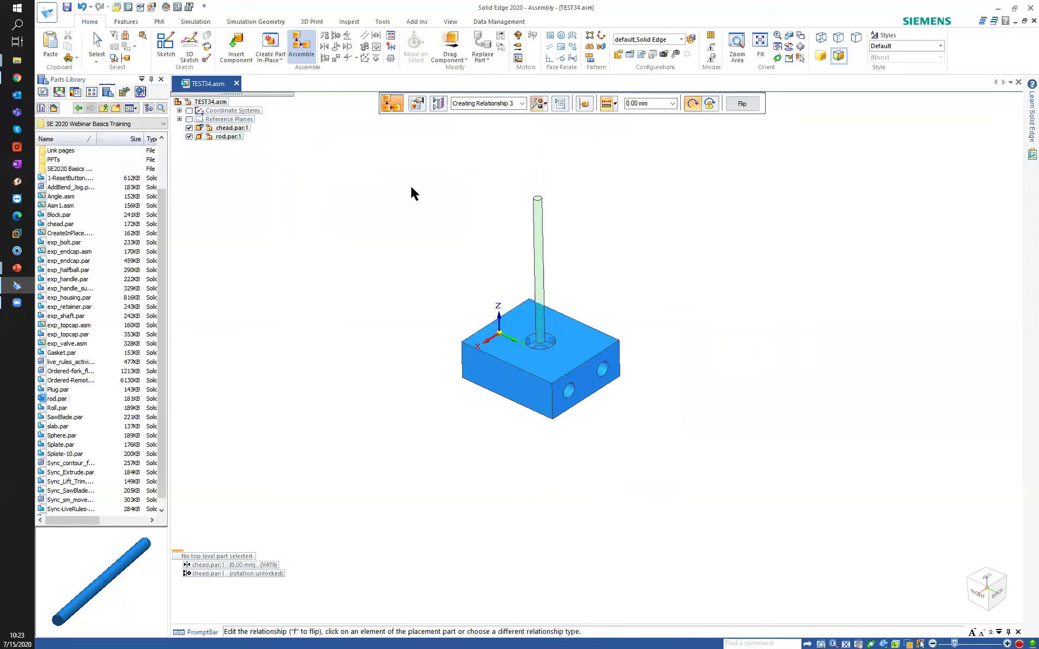
key("Escape")
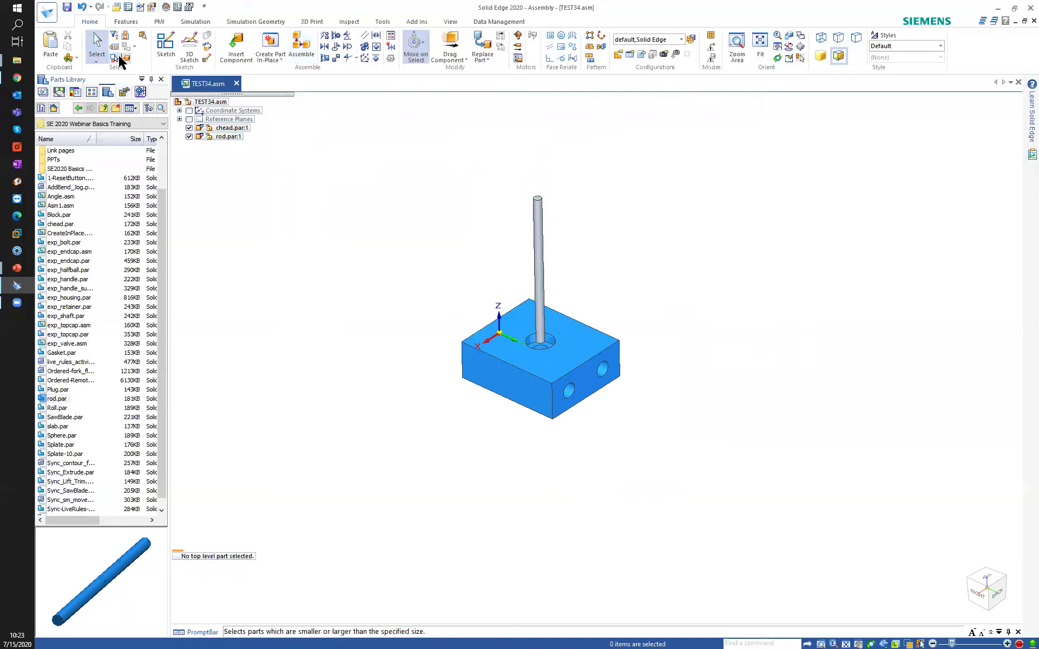
- Enable "Maintain relationships when placing component" in the Assembly options and apply the change
left_click(222, 137)
left_click(130, 8)
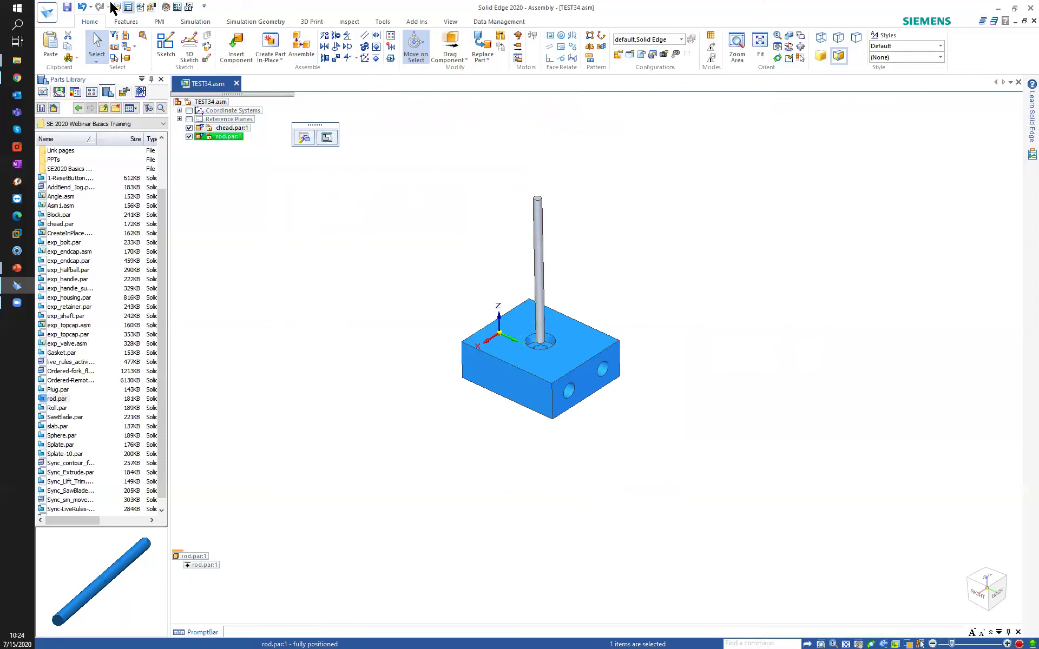
left_click(130, 10)
left_click(191, 142)
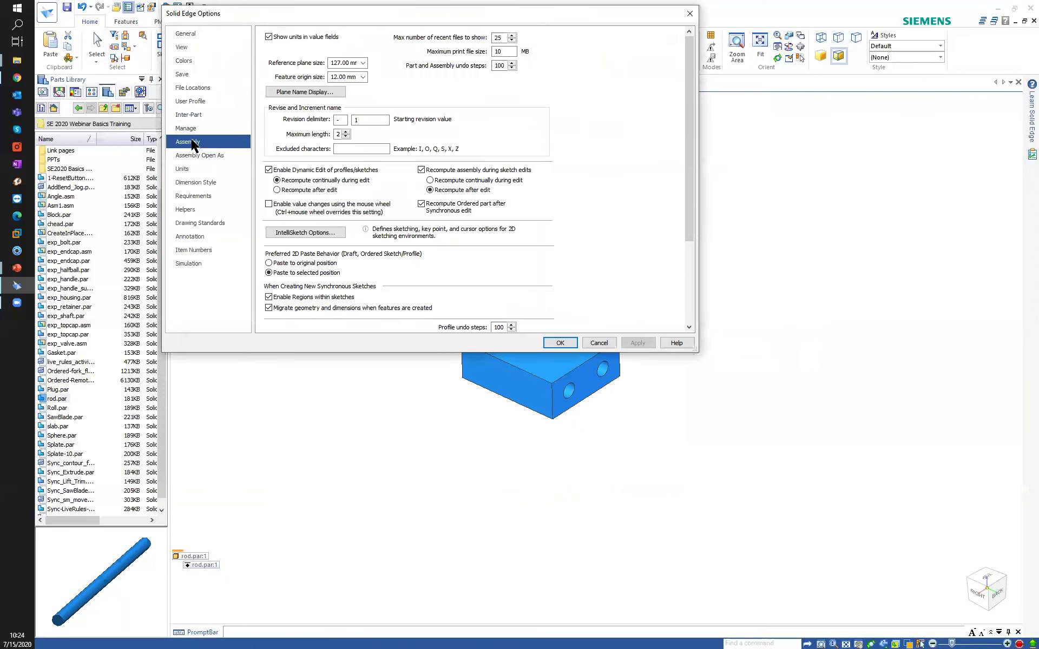
left_click(282, 71)
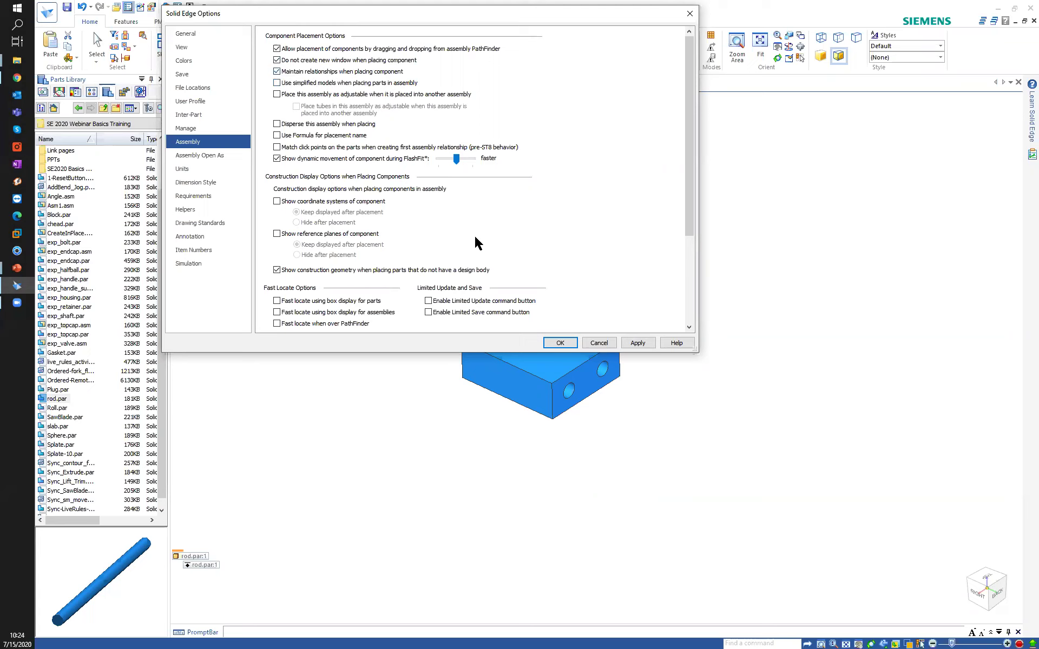
left_click(636, 344)
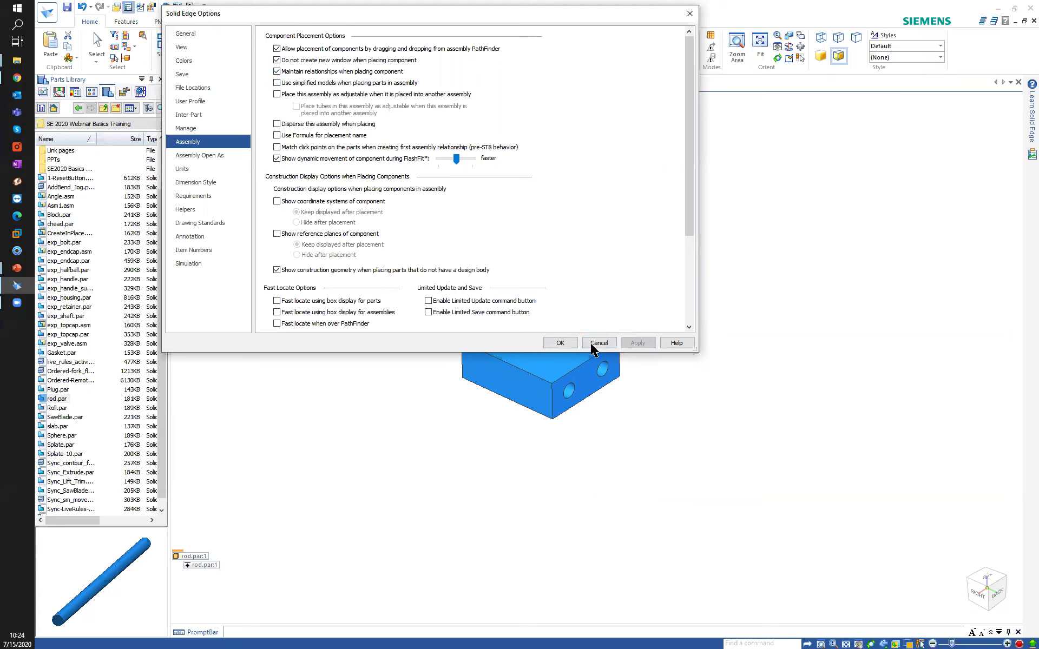
left_click(596, 345)
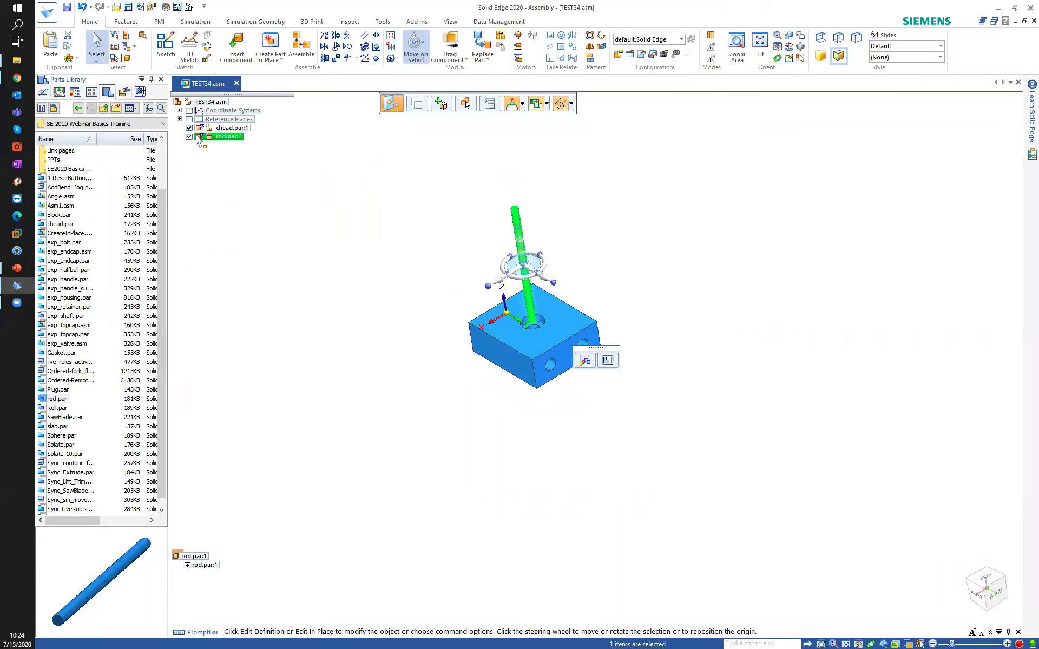
key("Escape")
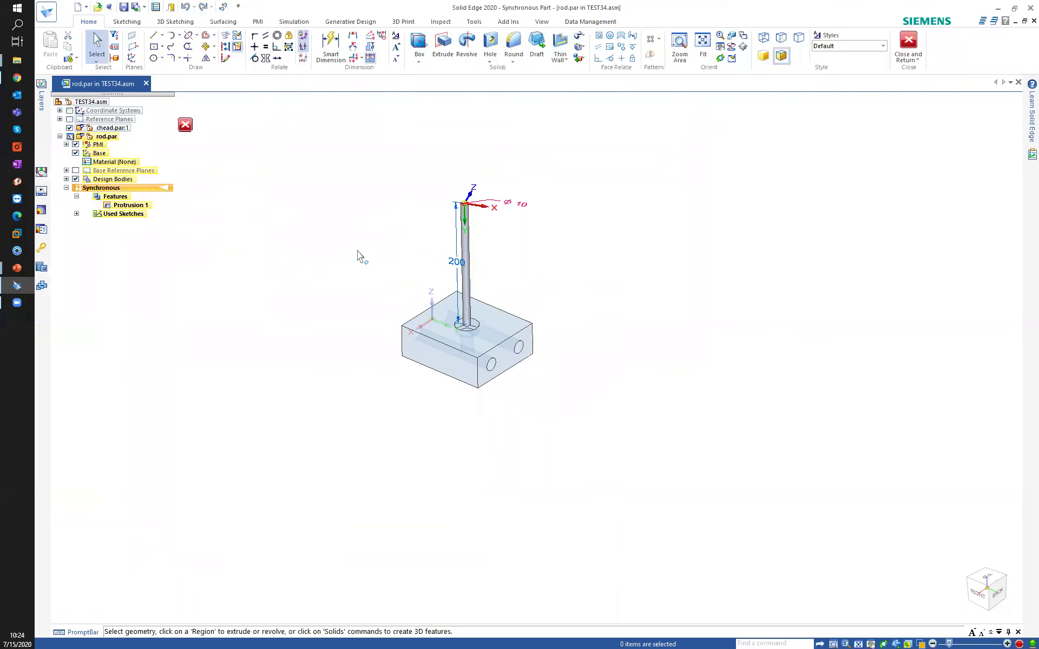
middle_click_drag(360, 256, 415, 313)
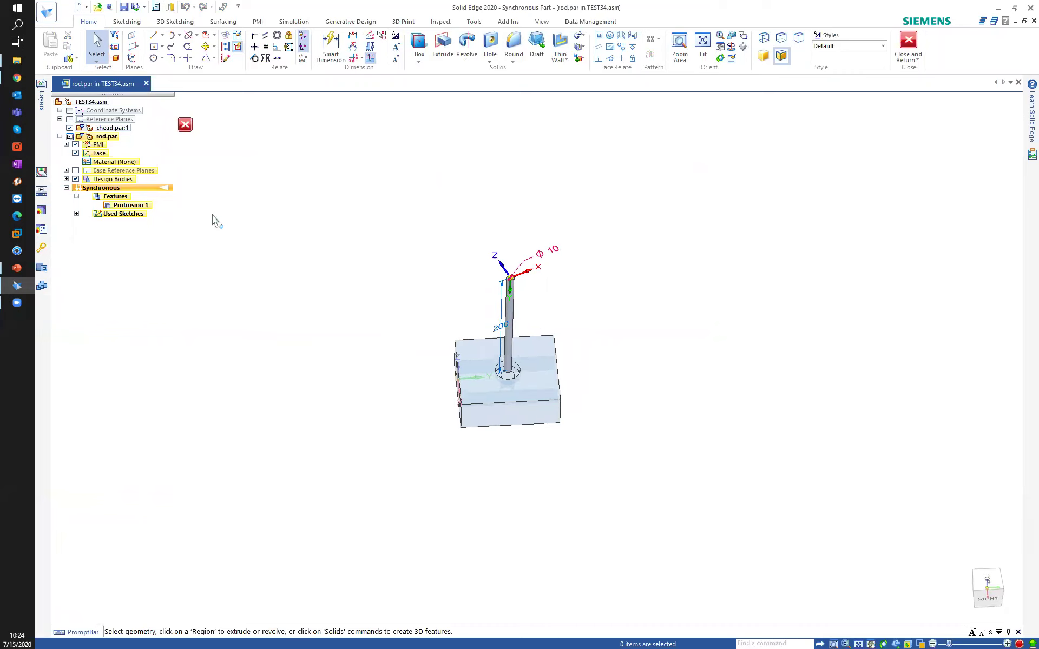
left_click(185, 125)
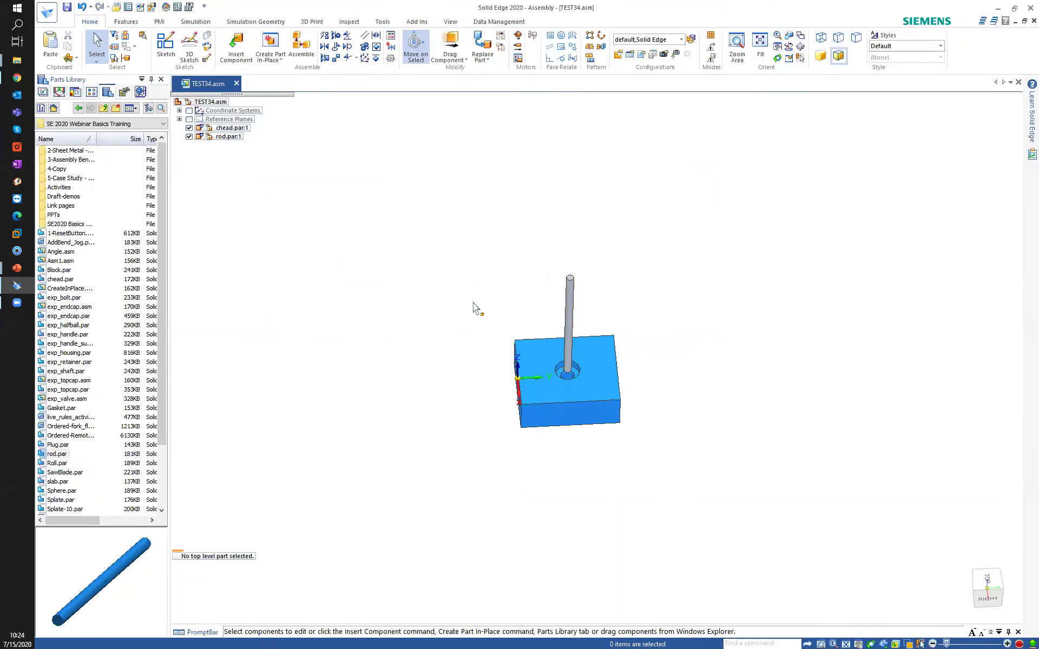
- Delete the ground relationship of rod.par
left_click(226, 137)
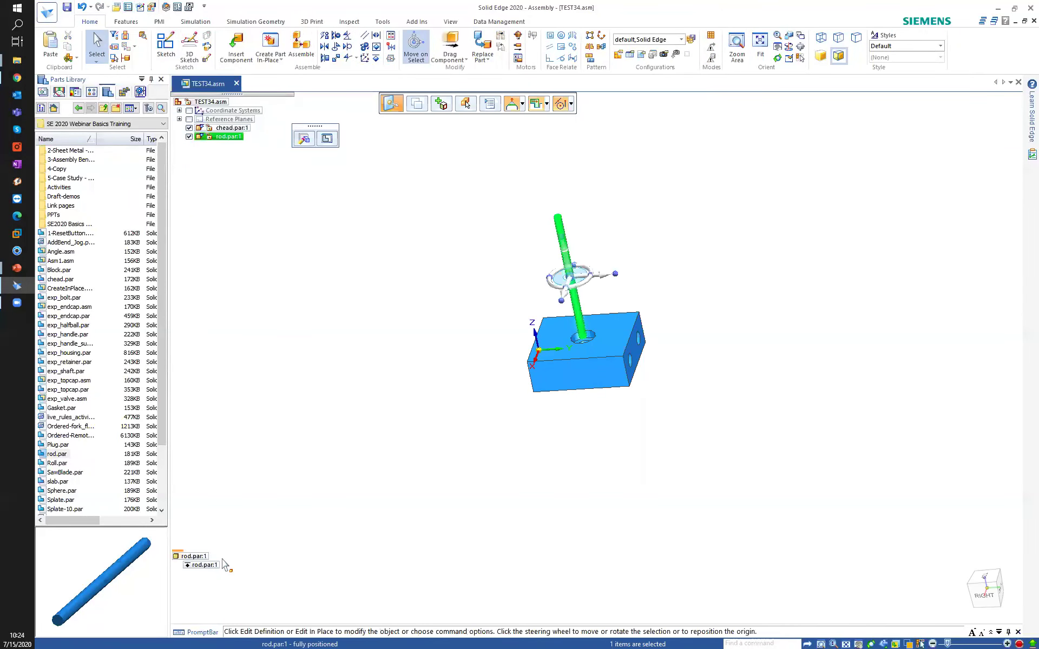
left_click(196, 565)
key("Delete")
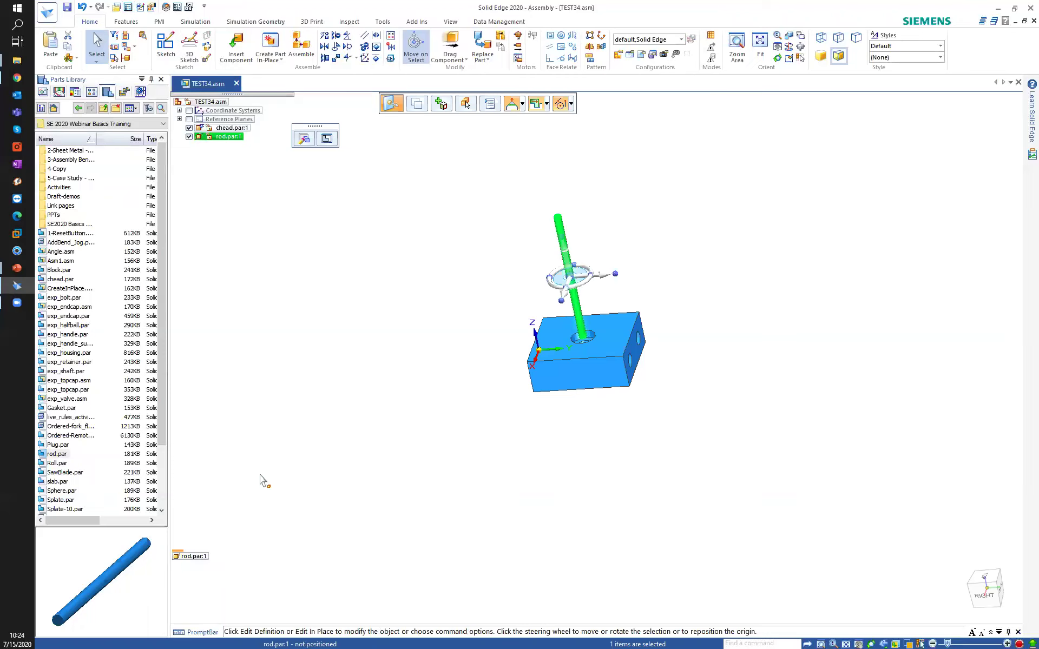
left_click(331, 287)
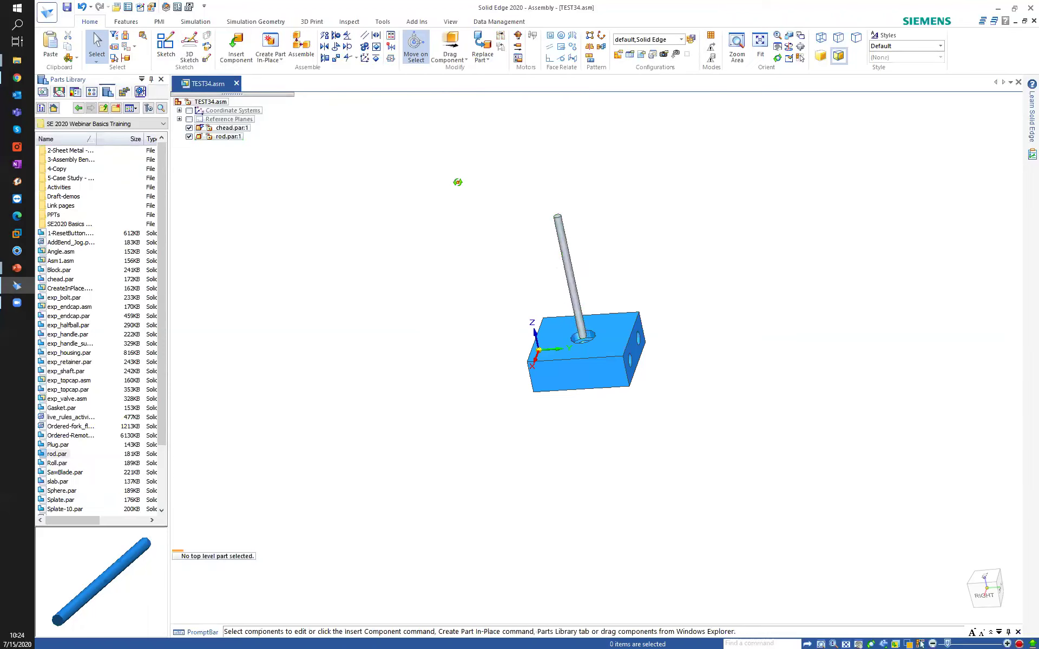
- Axially align rod.par with chead.par's top counterbored hole and mate its lower end face with the ledge inside the hole
left_click(301, 46)
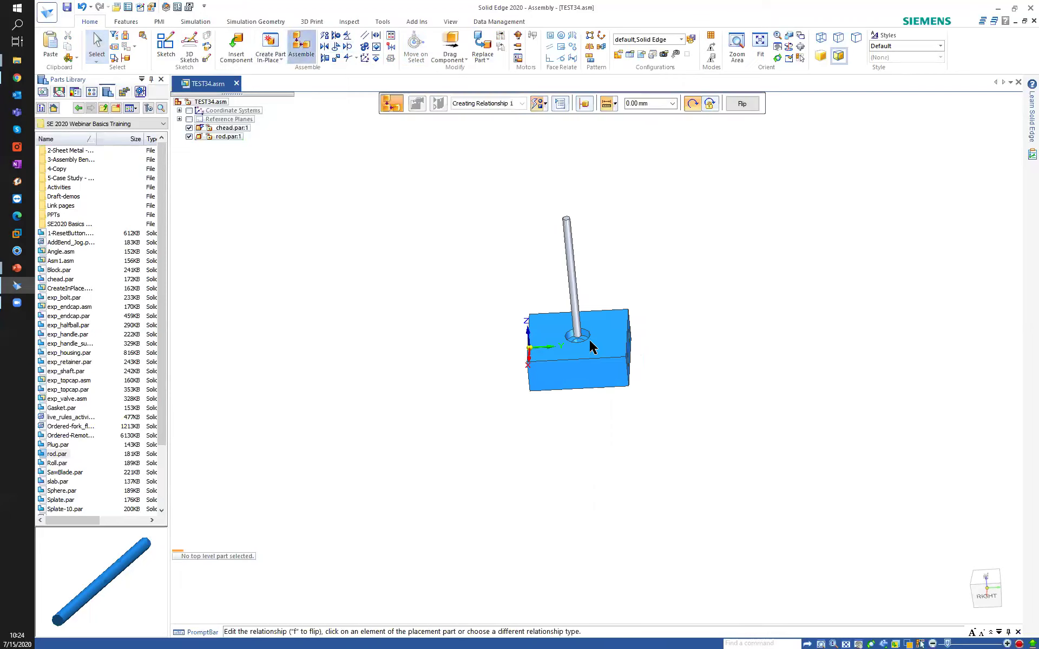
left_click(577, 309)
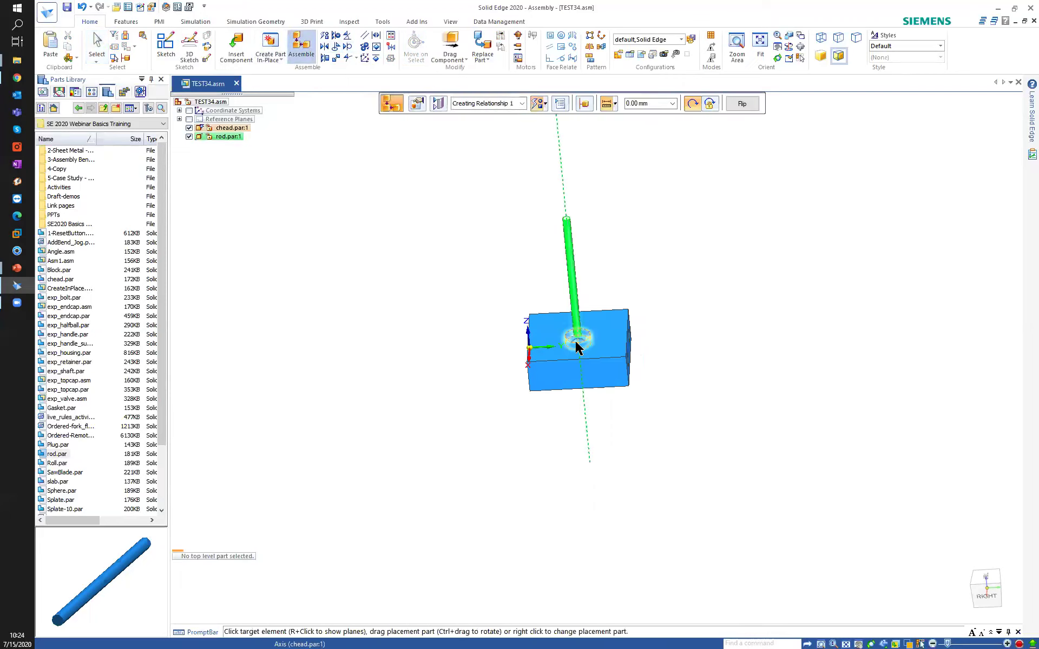
right_click(596, 331)
left_click(573, 301)
left_click(586, 341)
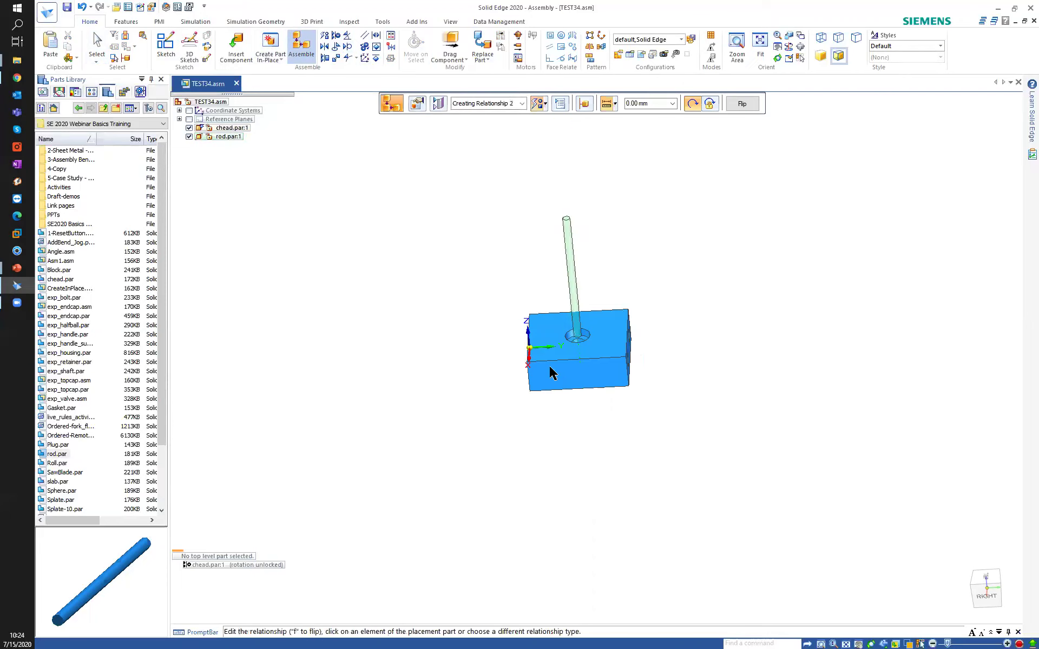
left_click(588, 342)
left_click(615, 329)
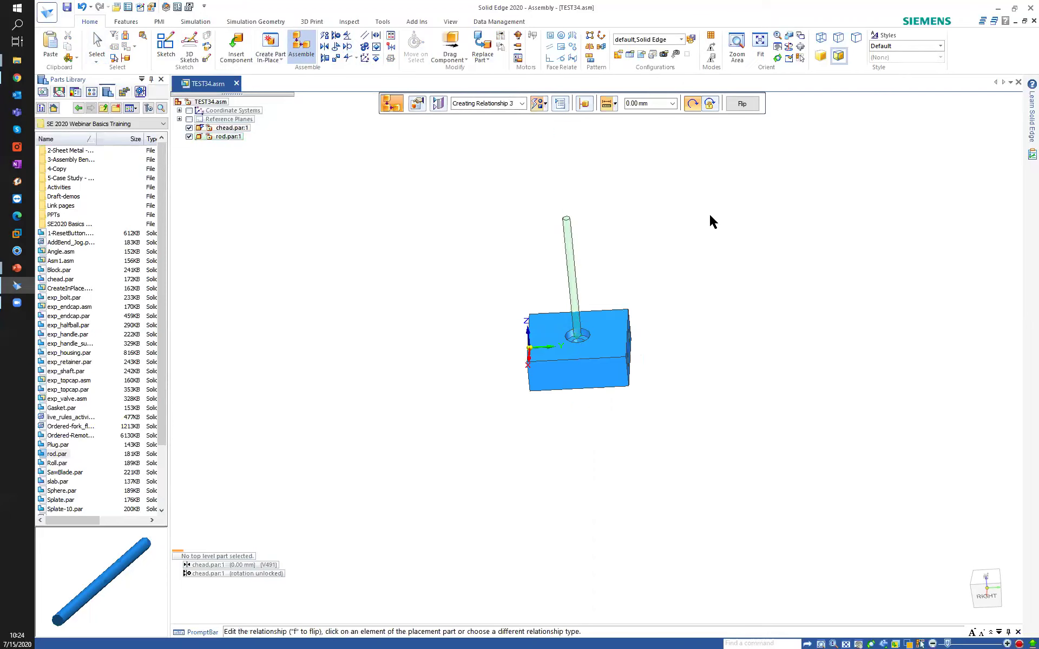
left_click(96, 45)
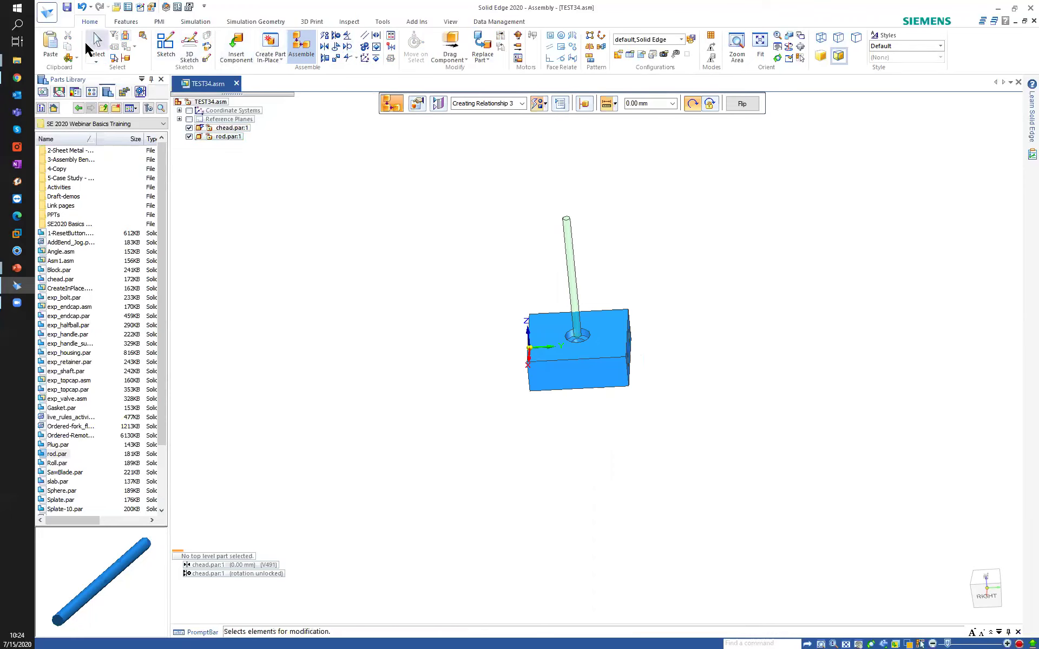
middle_click_drag(357, 290, 408, 206)
left_click(333, 159)
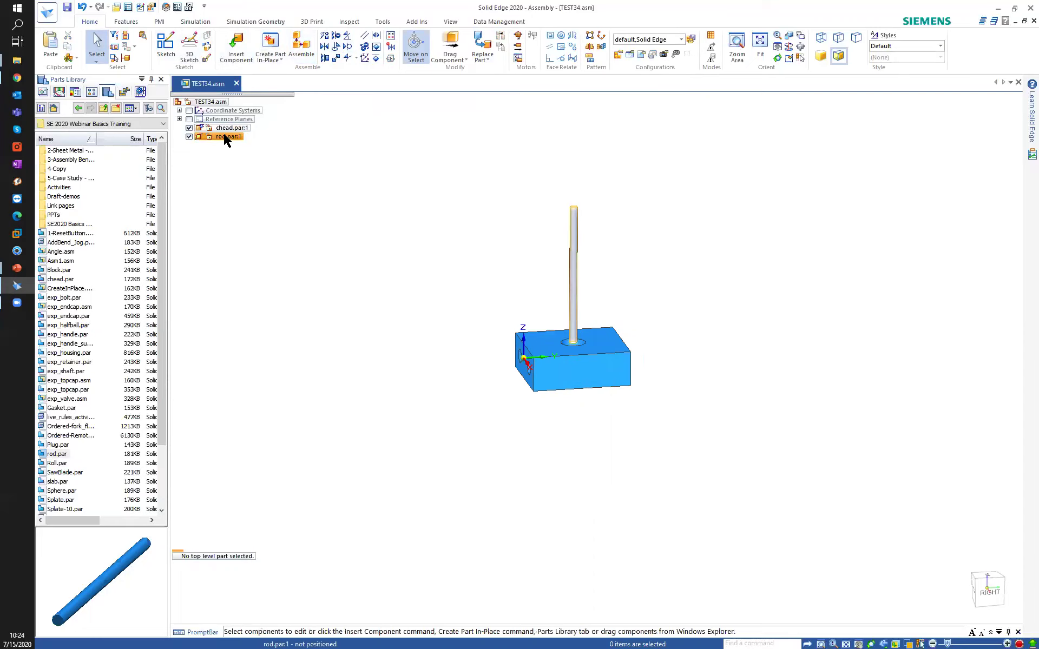
- Capture the fit of rod.par with its Axial Align and Mate relationships, stored in the part file, and save the assembly
left_click(574, 229)
left_click(391, 59)
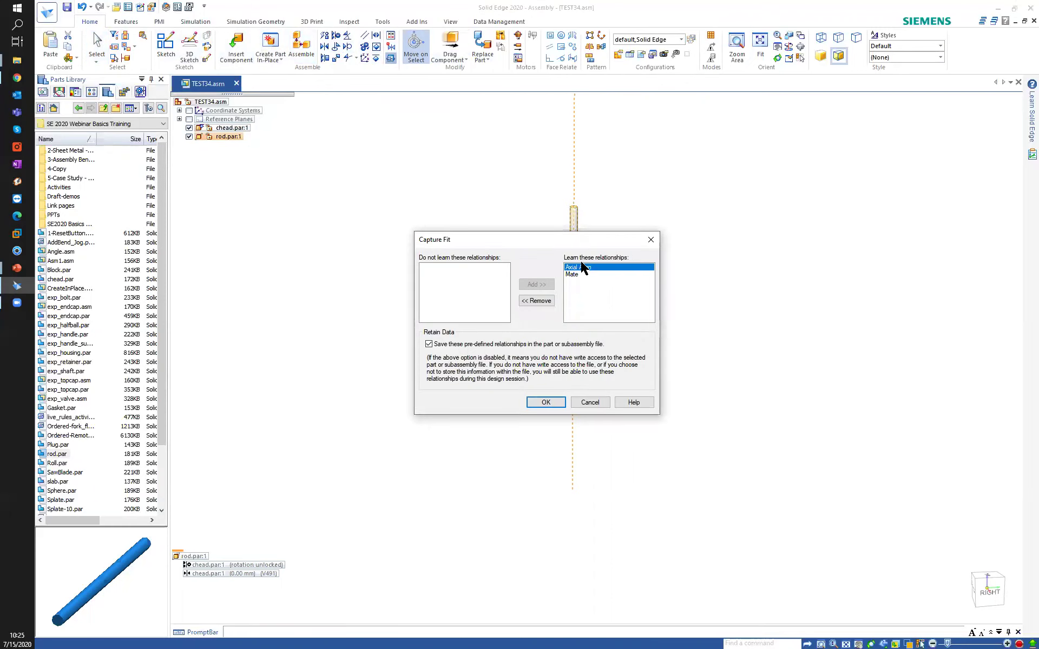
left_click(551, 404)
left_click(67, 10)
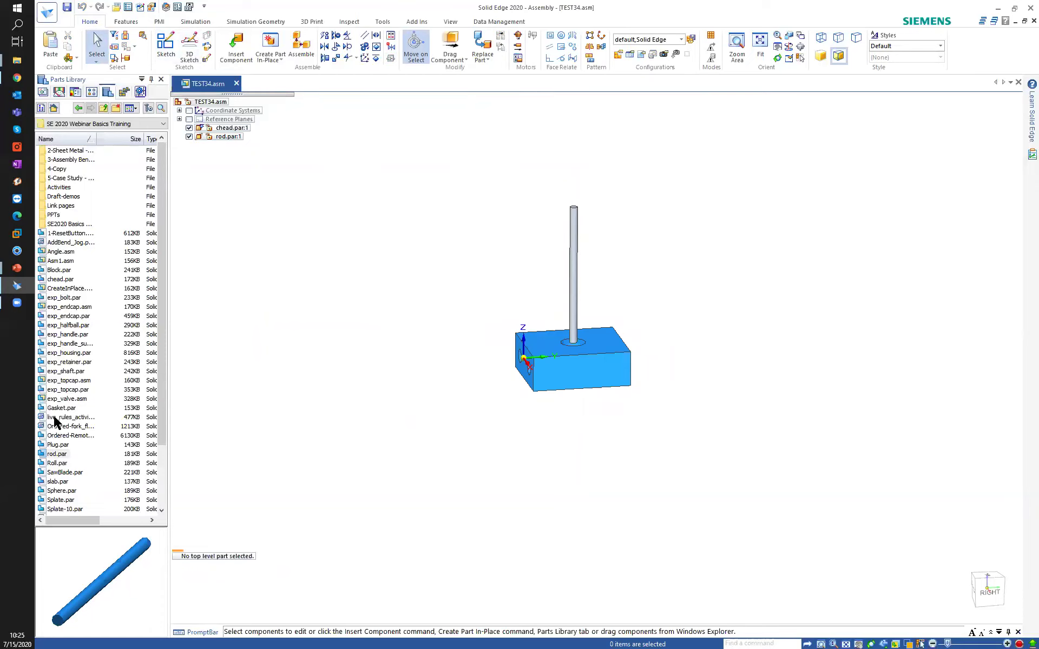
- Place a second rod.par from the parts library using its captured fit, aligned to a side hole of chead.par and mated with that side face
left_click_drag(57, 457, 481, 197)
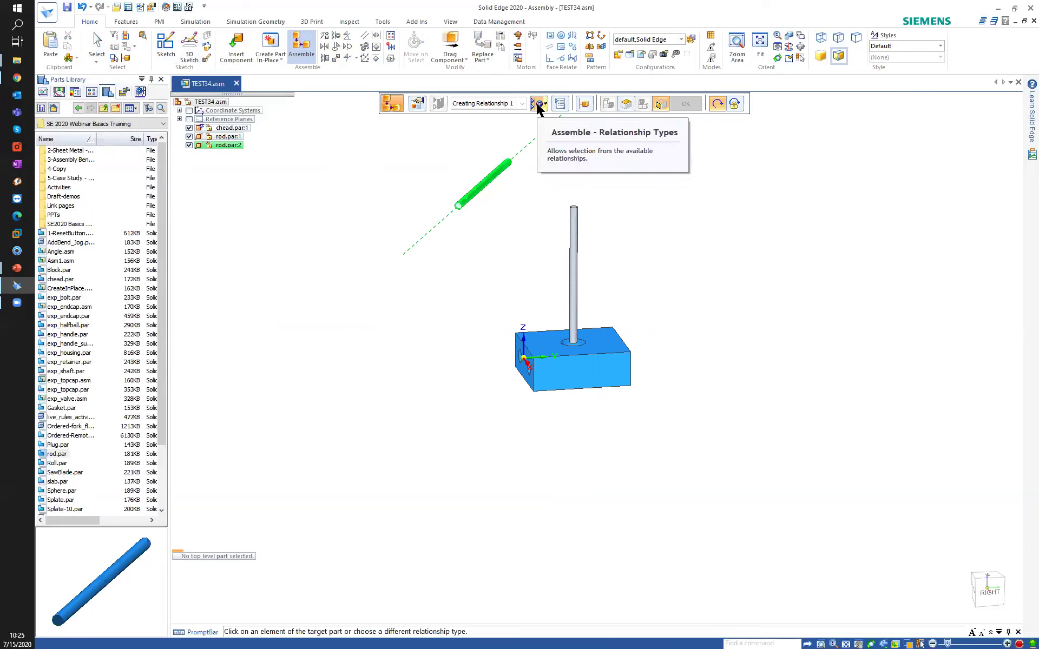
left_click(517, 360)
middle_click_drag(402, 365, 465, 404)
scroll(503, 338, "up", 2)
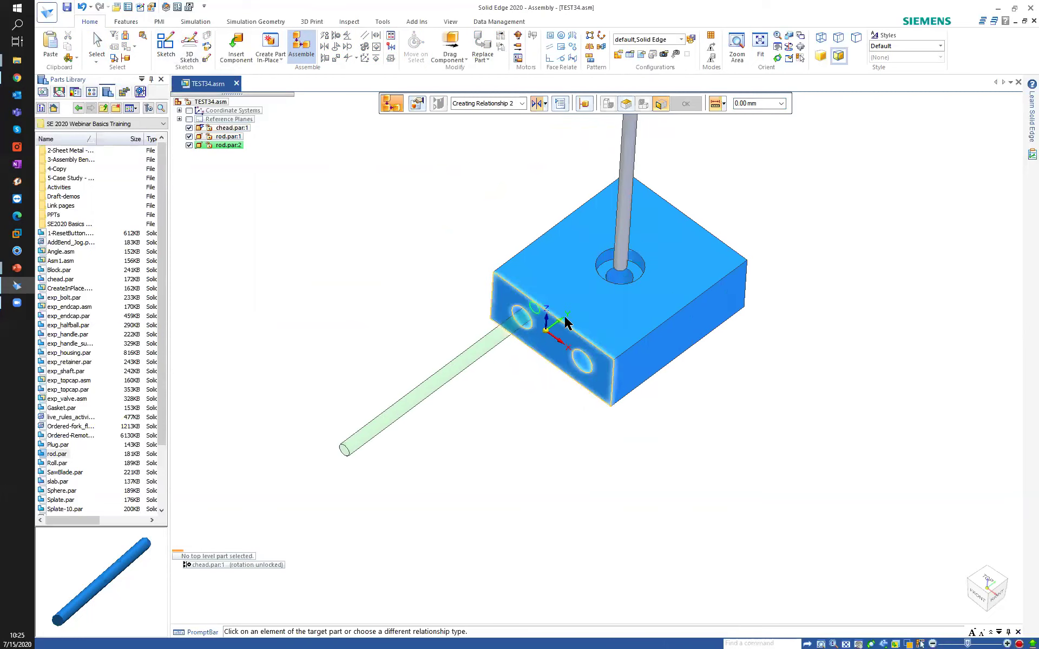
left_click(541, 355)
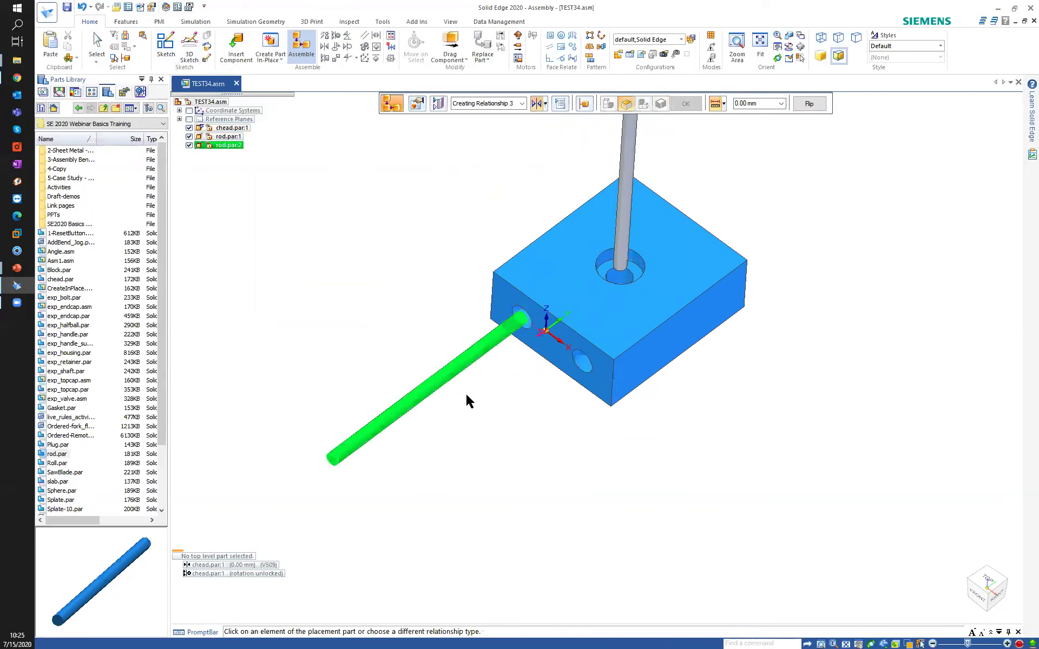
right_click(352, 304)
left_click(340, 289)
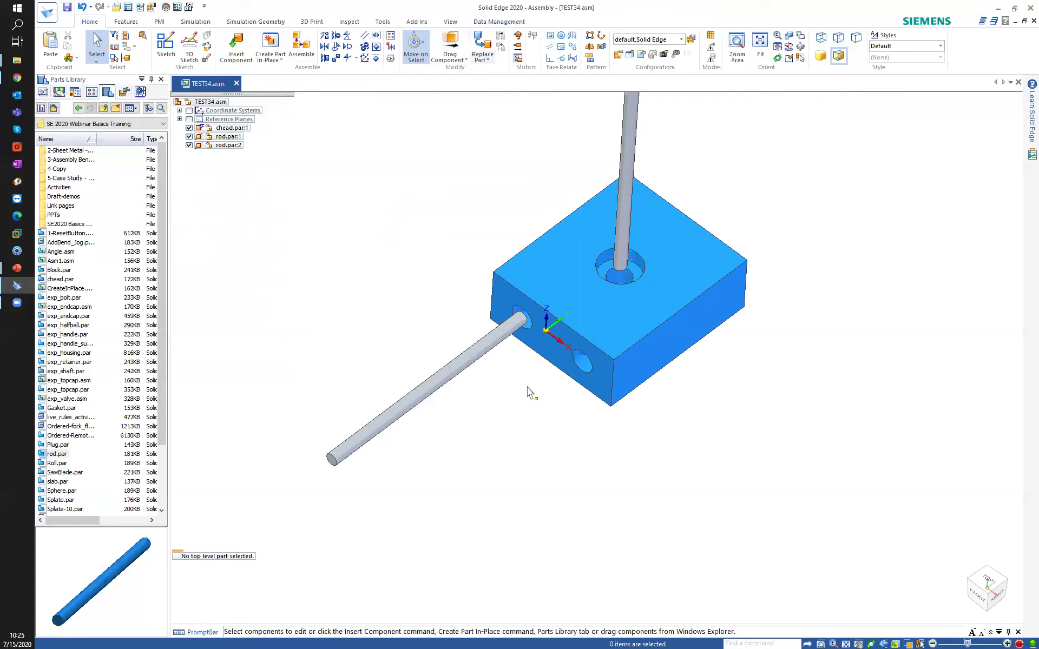
- Capture the fit of the second rod.par, learning its Axial Align and Mate relationships and storing them in the part file
left_click(487, 350)
left_click(391, 58)
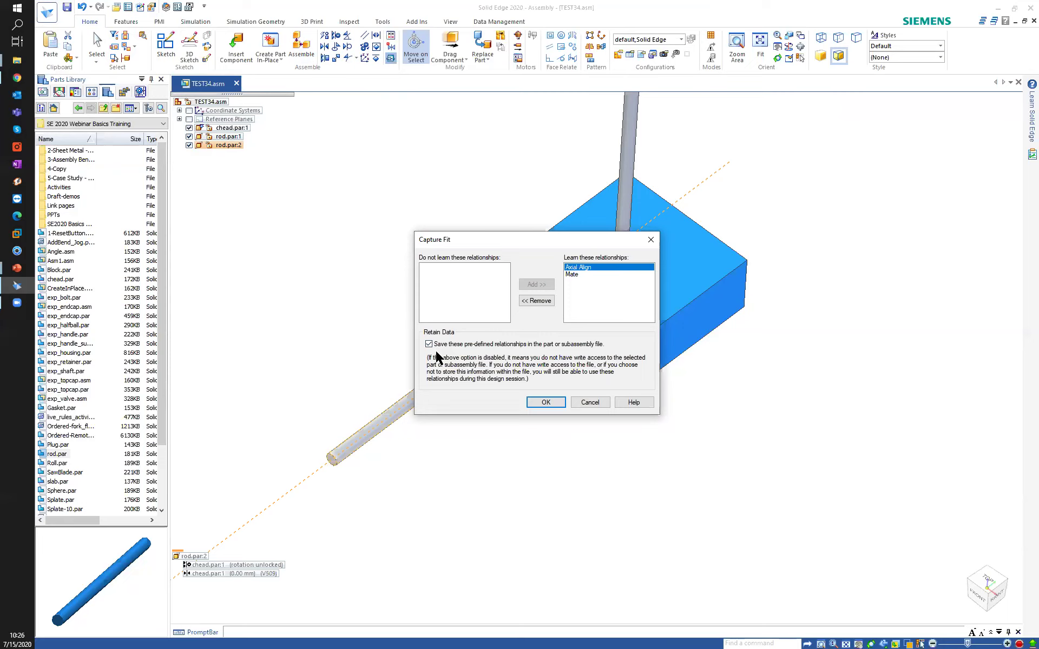
left_click(546, 402)
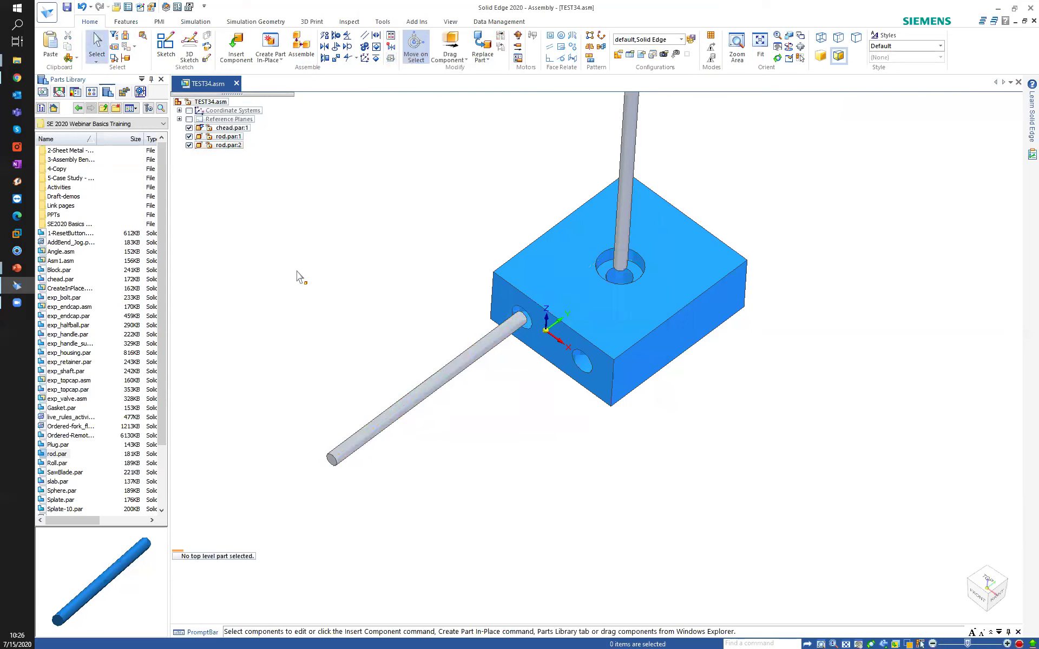
- Close TEST34.asm without saving the document and keep the current view settings as the default display configuration
left_click(1018, 81)
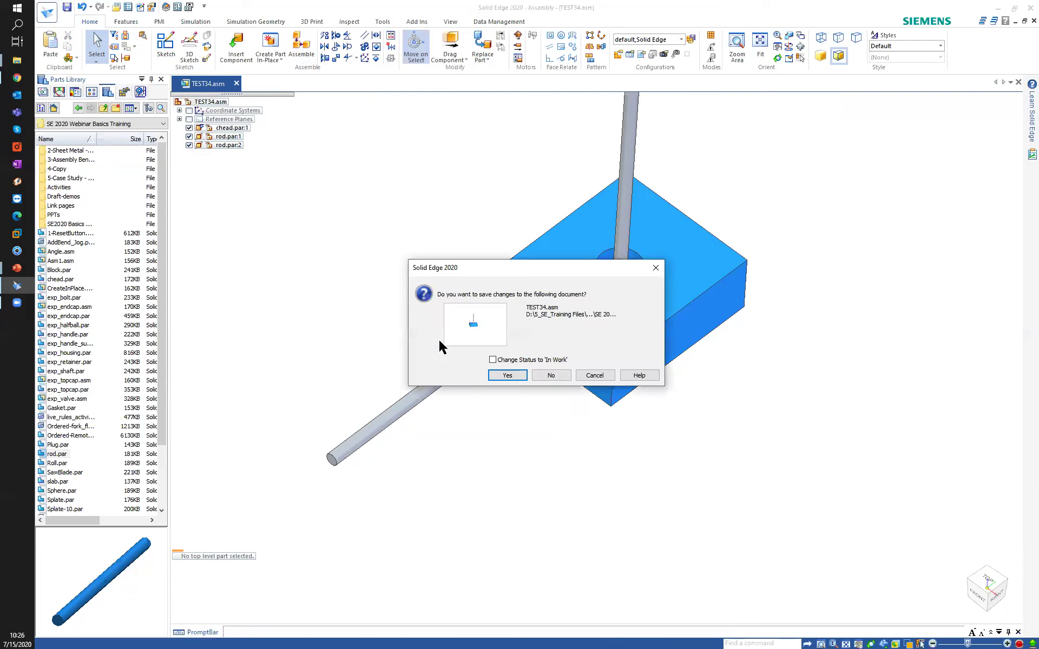
left_click(551, 375)
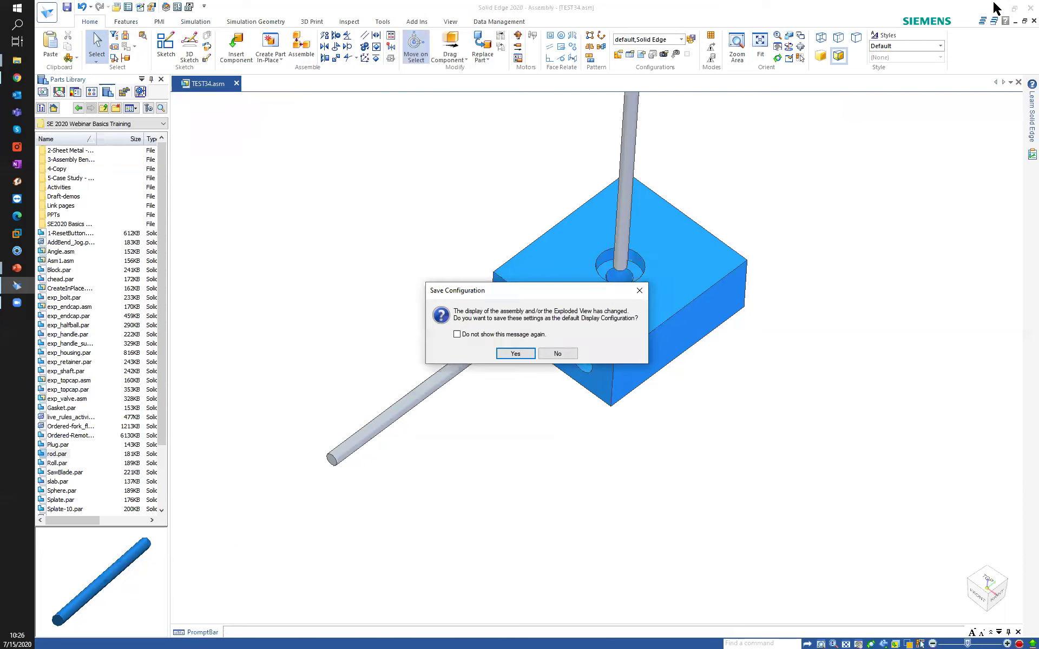
left_click(518, 358)
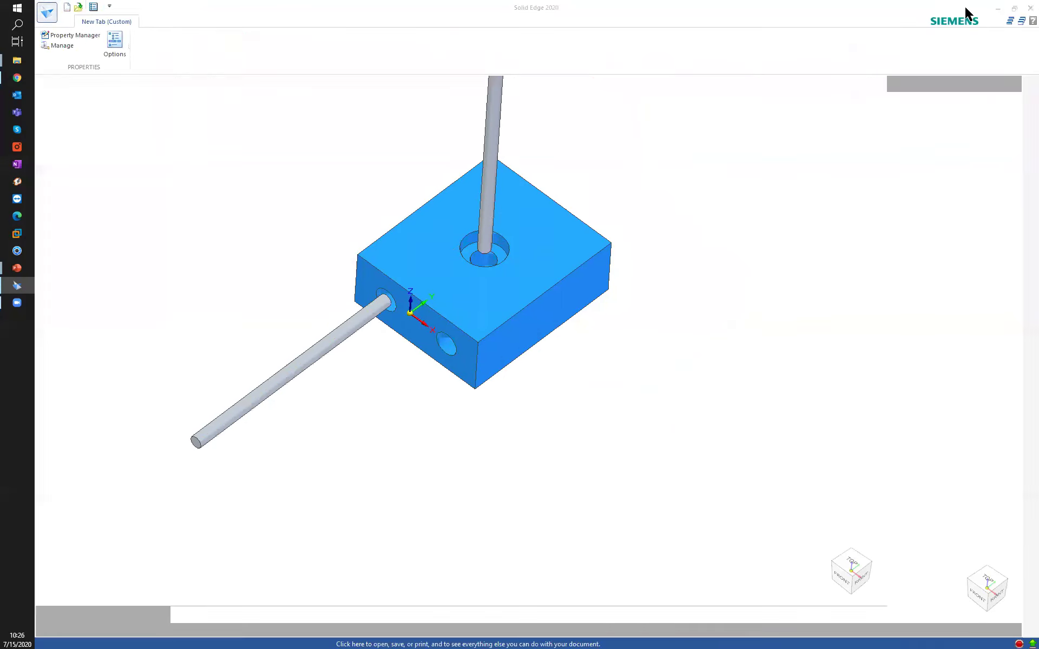
left_click_drag(958, 9, 937, 29)
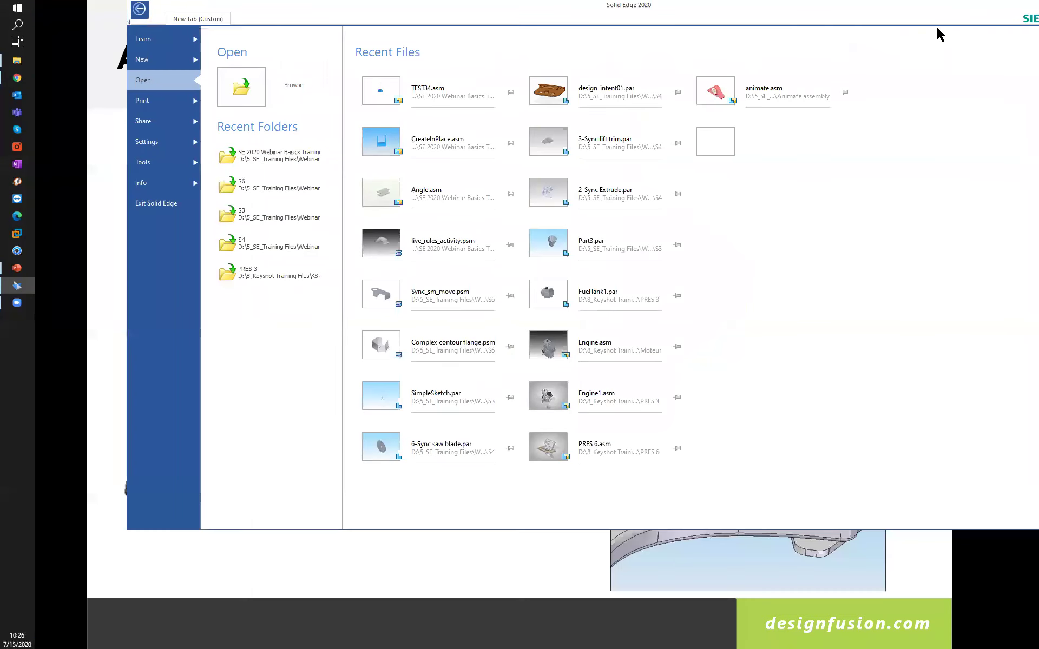
left_click(112, 145)
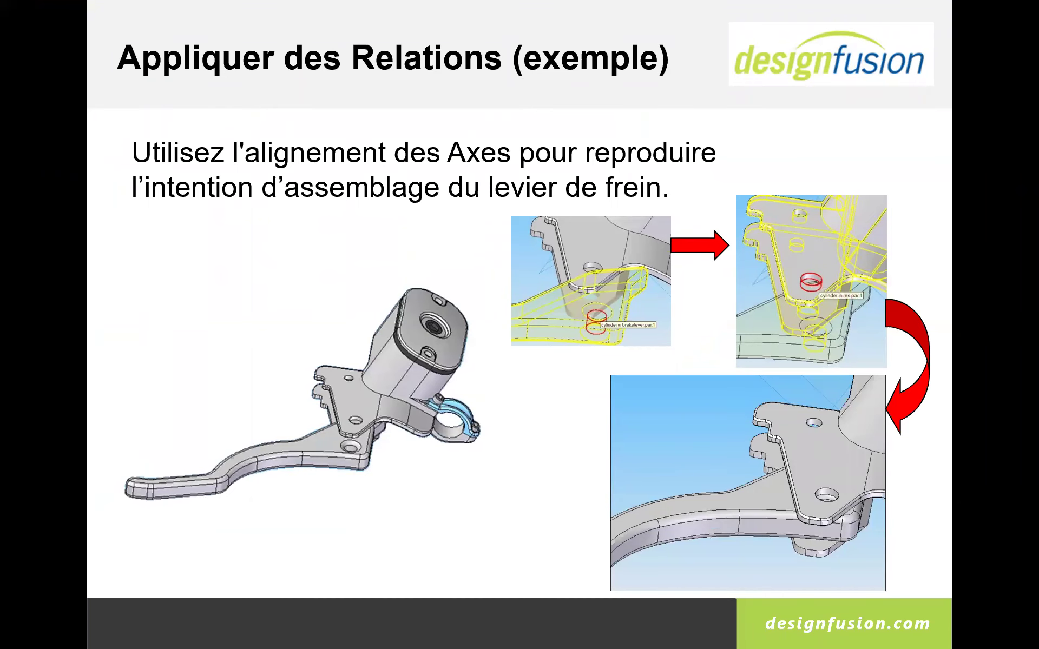
key("Right")
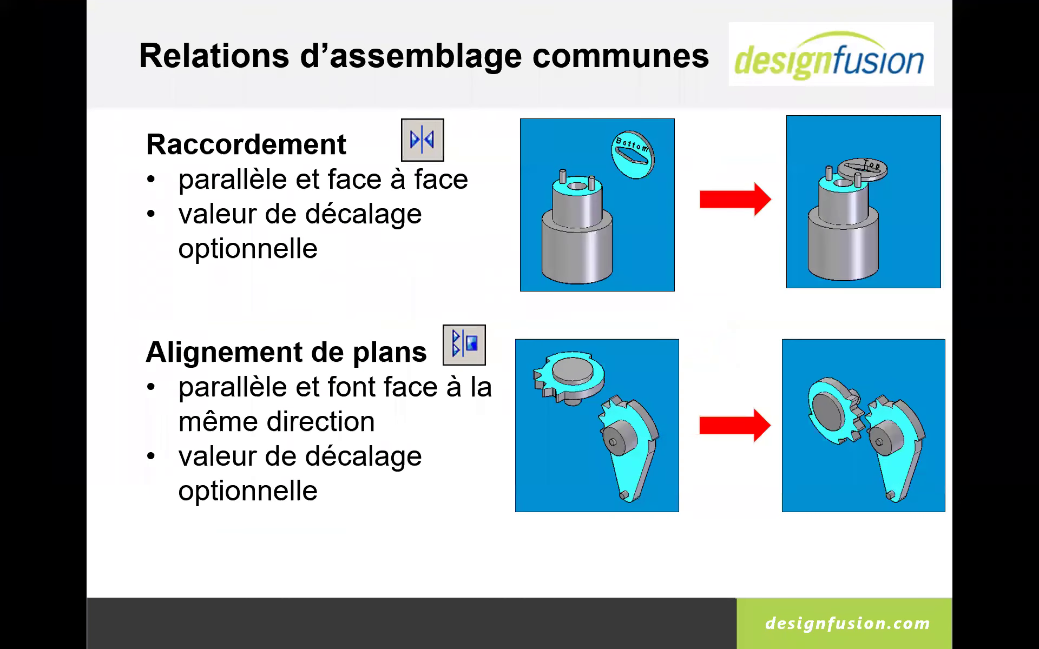
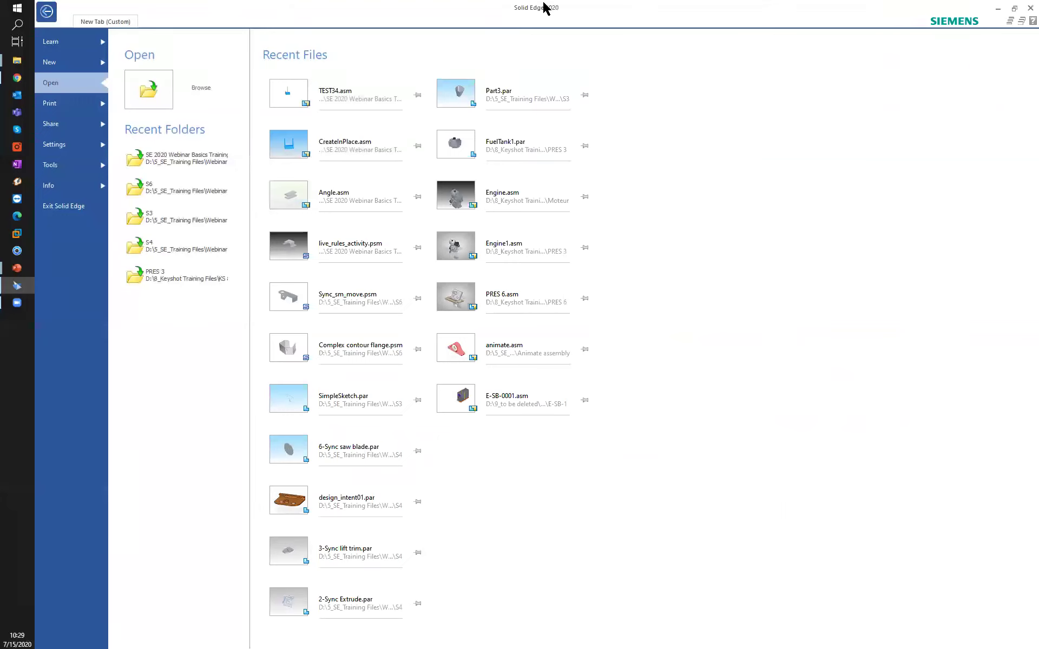
- Open the recent assembly Angle.asm and examine the arrangement of its two slabs
left_click(341, 198)
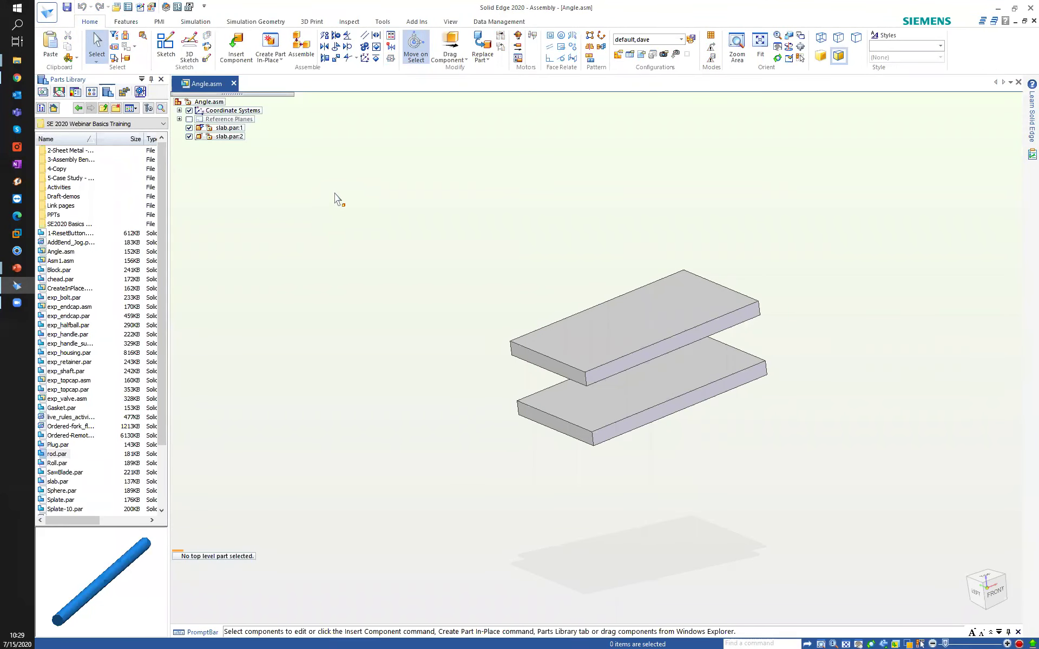
left_click(223, 136)
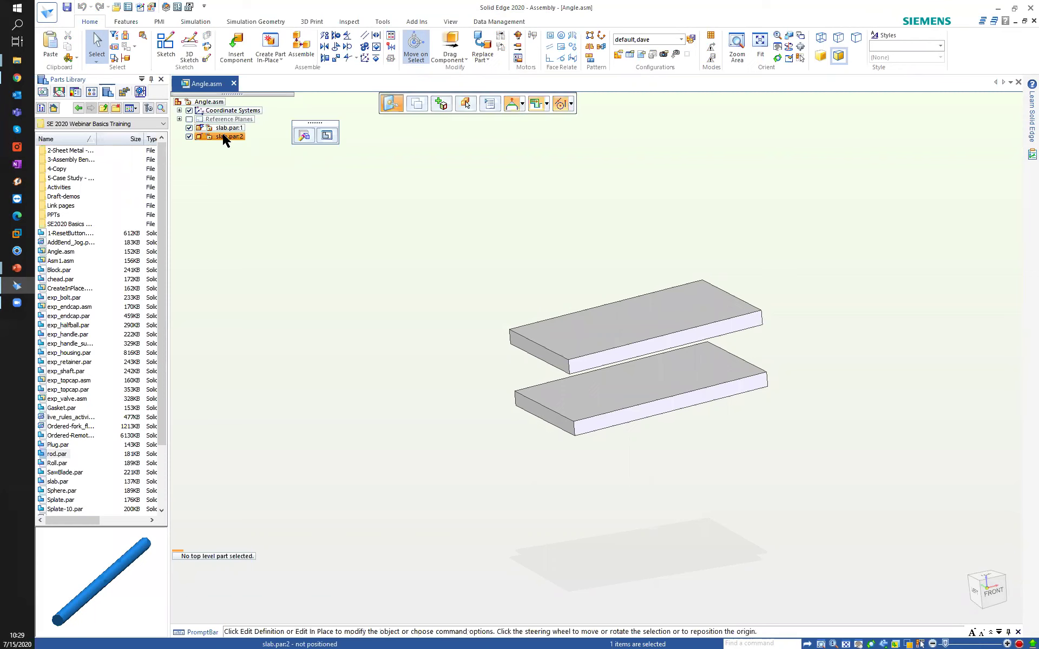
left_click(450, 213)
mouse_move(492, 219)
middle_mouse_down()
mouse_move(478, 202)
mouse_move(516, 210)
mouse_move(499, 199)
middle_mouse_up()
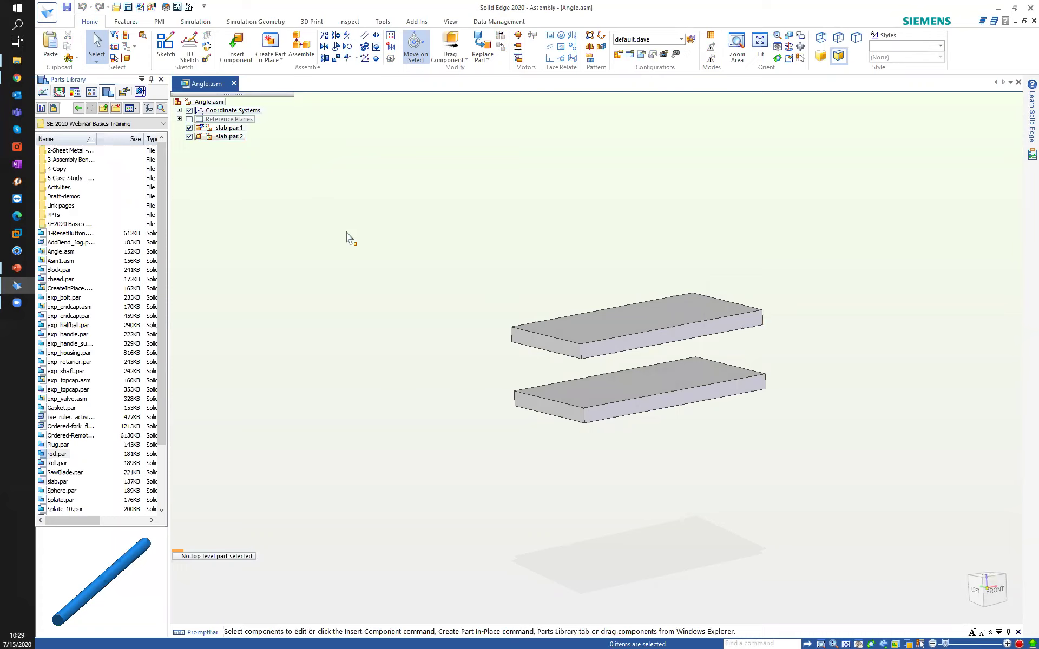
middle_click_drag(340, 226, 326, 158)
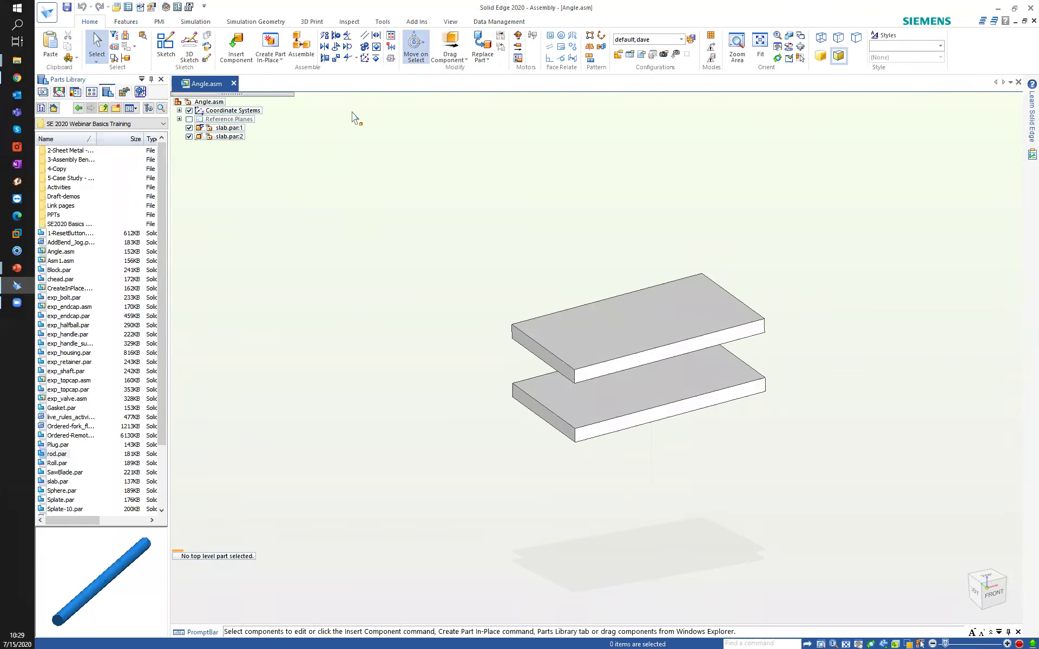
- Connect the midpoint of slab.par:2's lower short edge to the midpoint of slab.par:1's upper short edge
left_click(336, 58)
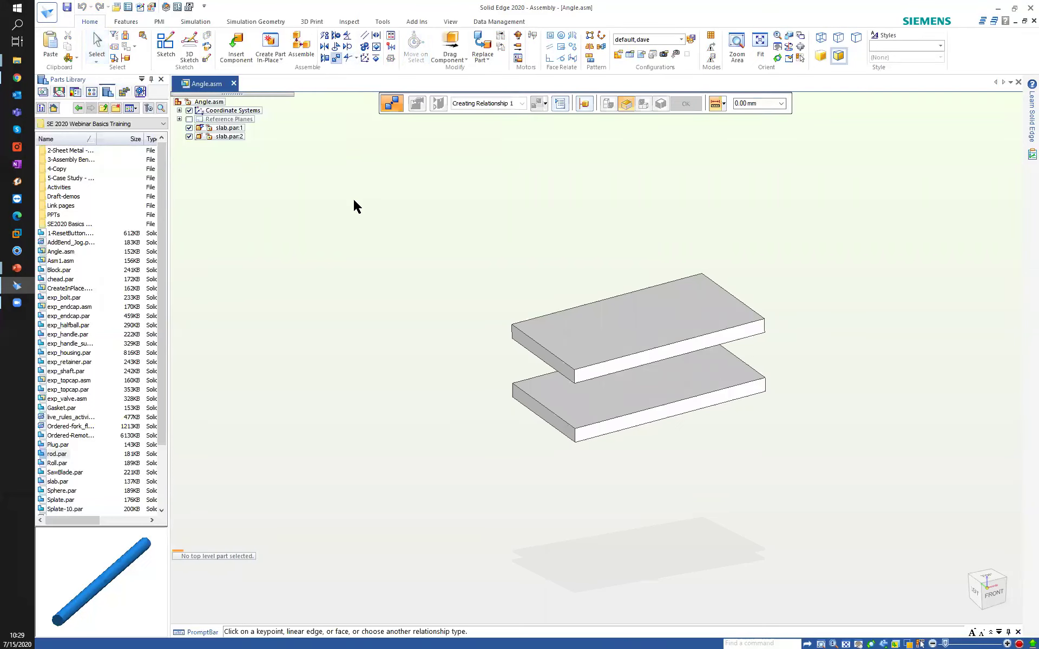
left_click(542, 363)
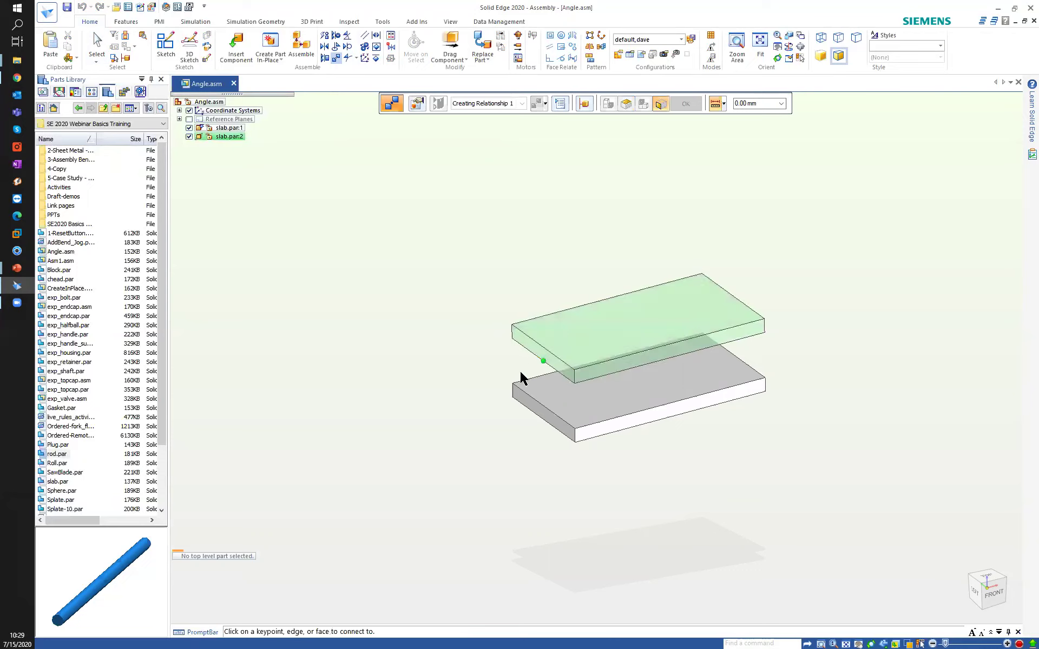
left_click(543, 411)
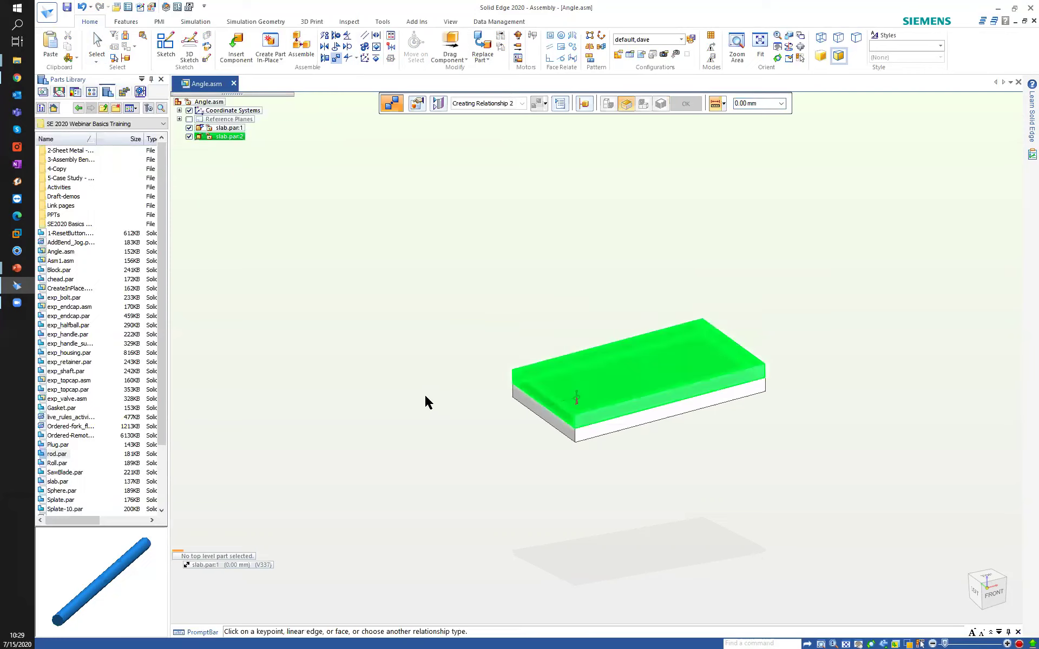
right_click(392, 330)
right_click(393, 328)
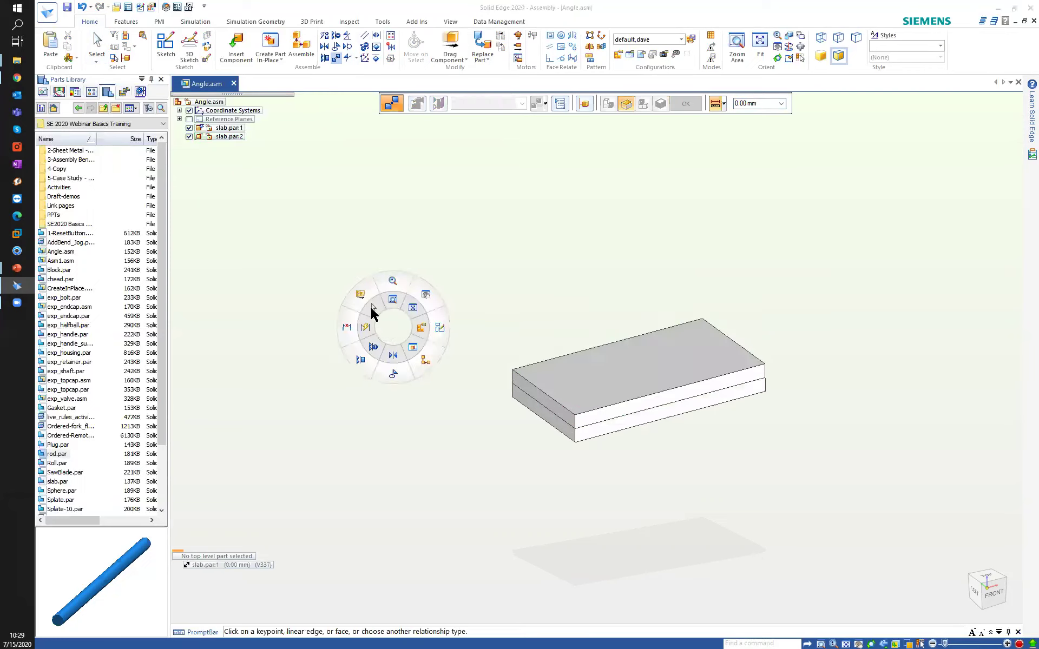
left_click(372, 309)
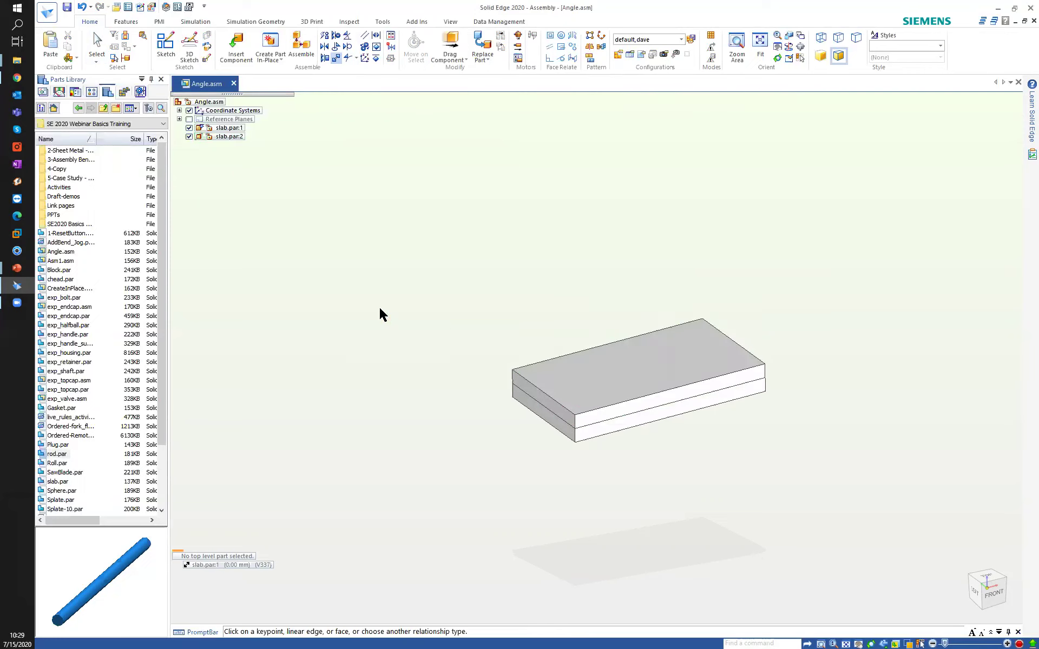
- Inspect slab.par:2's connect relationship, test its remaining freedom by swinging it open with Drag Component, and reset its position
left_click(210, 137)
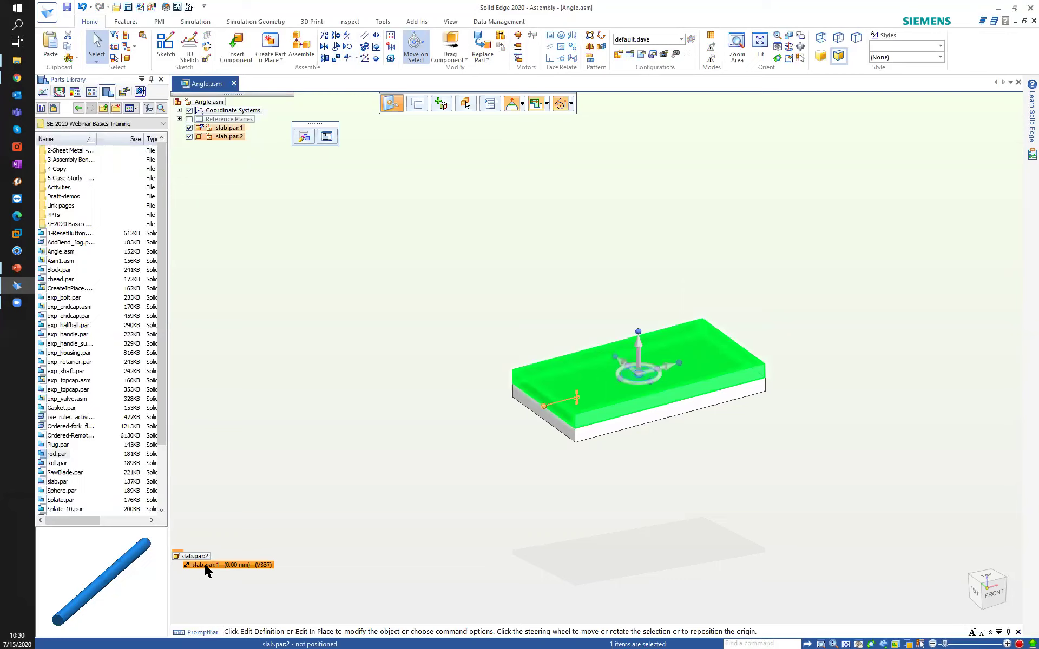
left_click(411, 321)
left_click(451, 43)
left_click_drag(659, 355, 604, 295)
key("ctrl+f")
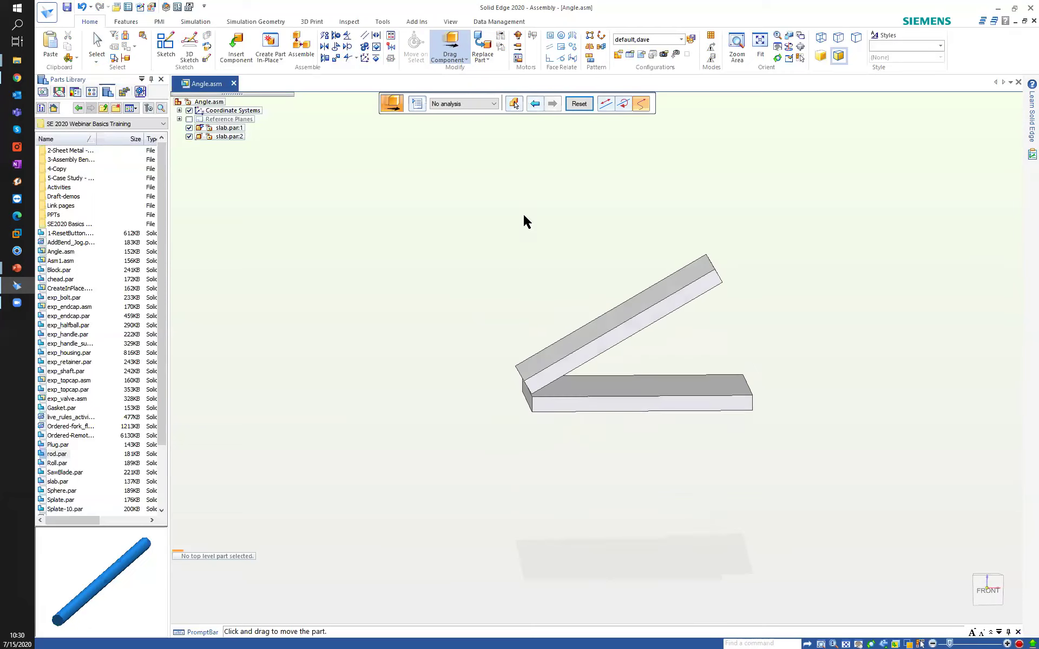
left_click(578, 104)
key("ctrl+i")
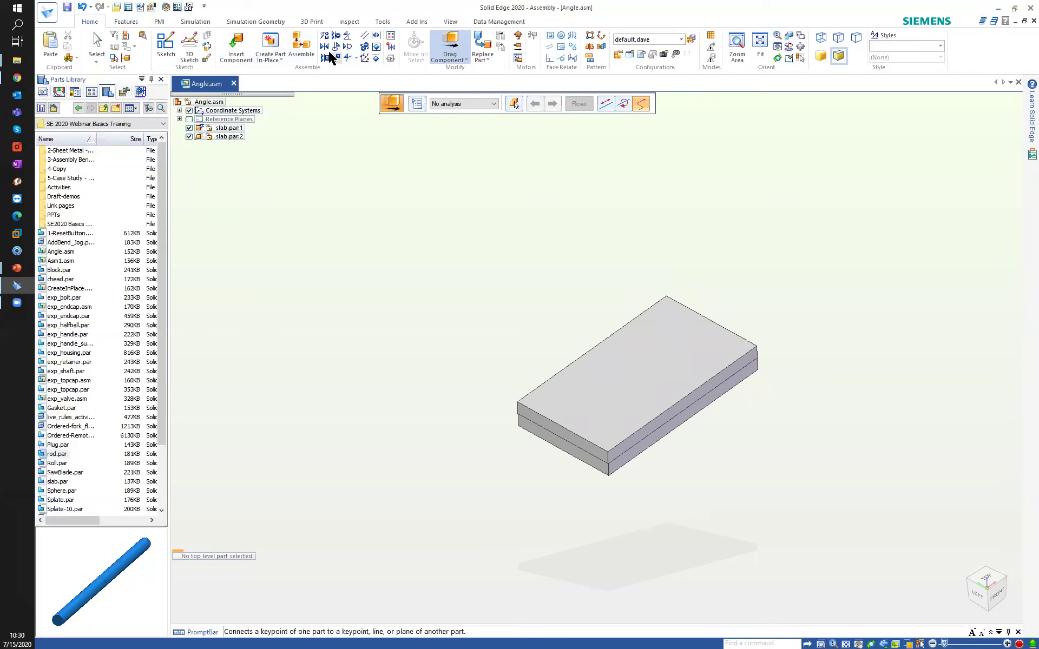
- Align the long front side face of slab.par:2 flush with the matching side face of slab.par:1 using Assemble
left_click(301, 48)
middle_click_drag(649, 417, 623, 409)
left_click(627, 411)
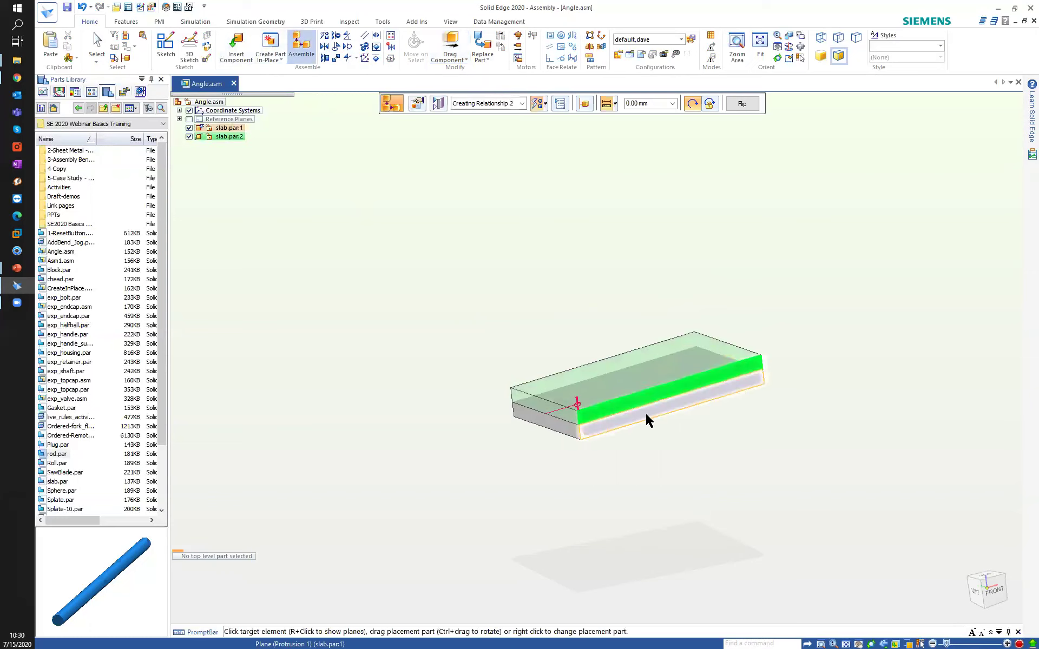
left_click(649, 420)
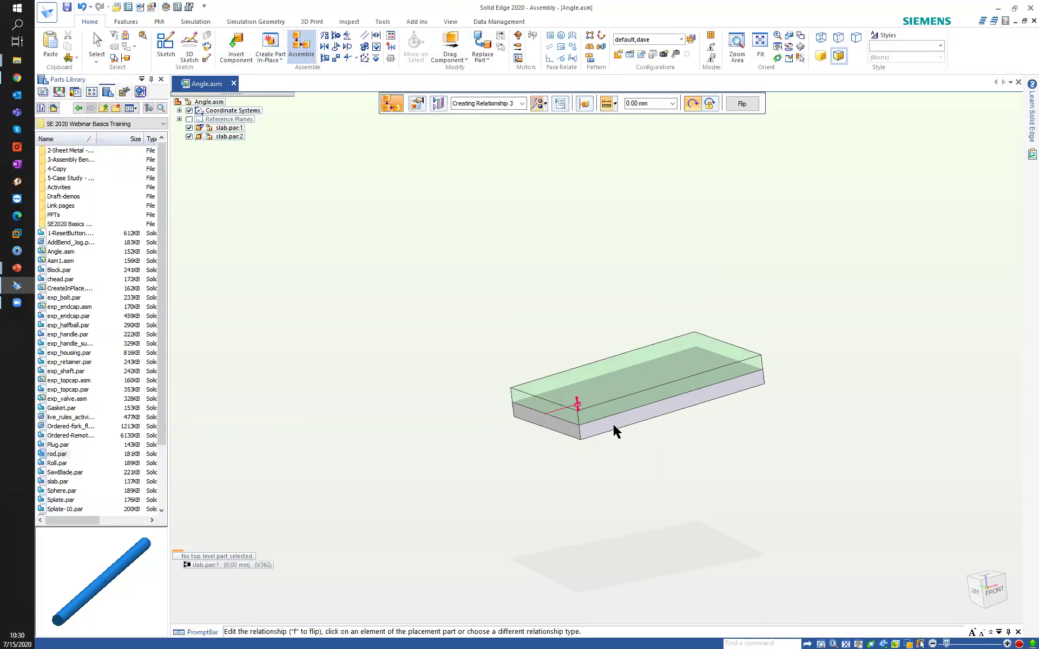
- Finish the Assemble command and inspect slab.par:2's planar align relationship to slab.par:1
right_click(533, 331)
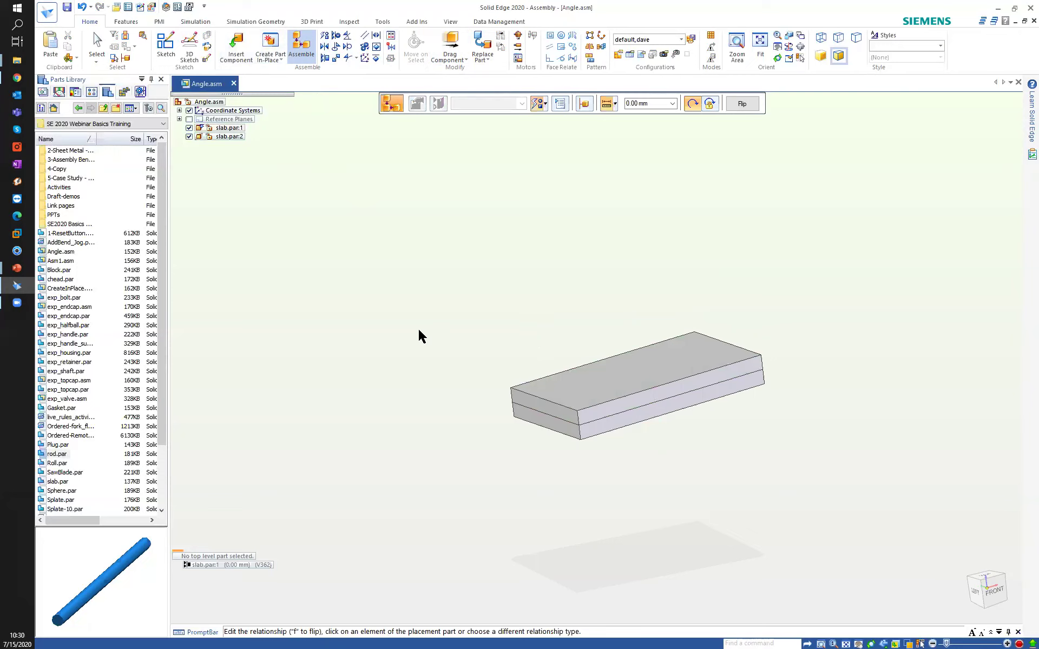
key("Escape")
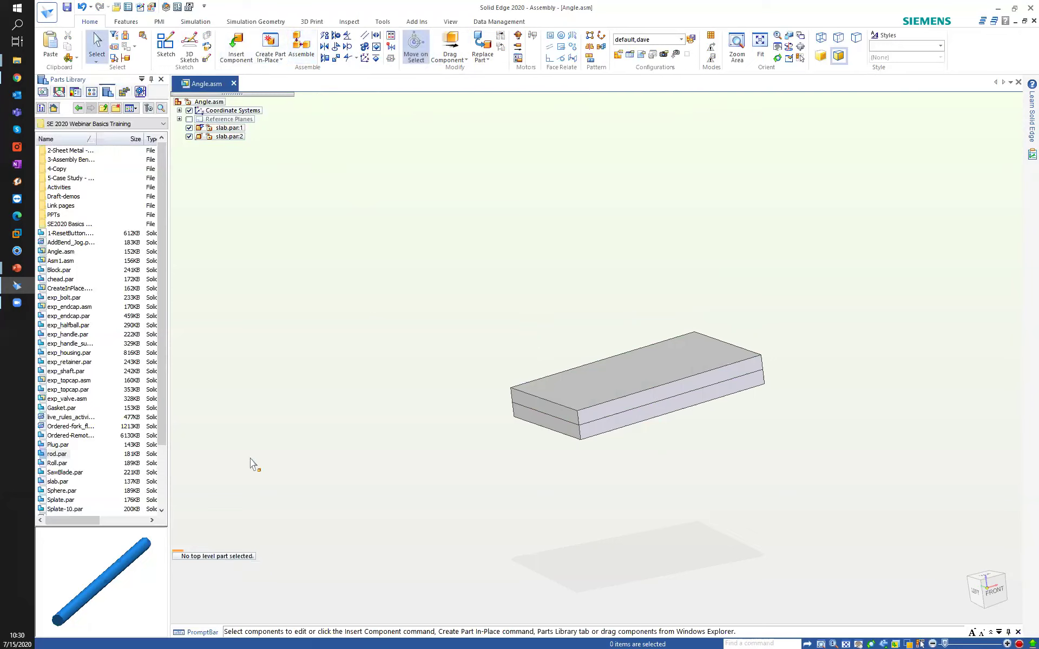
left_click(219, 136)
middle_click_drag(440, 337, 271, 533)
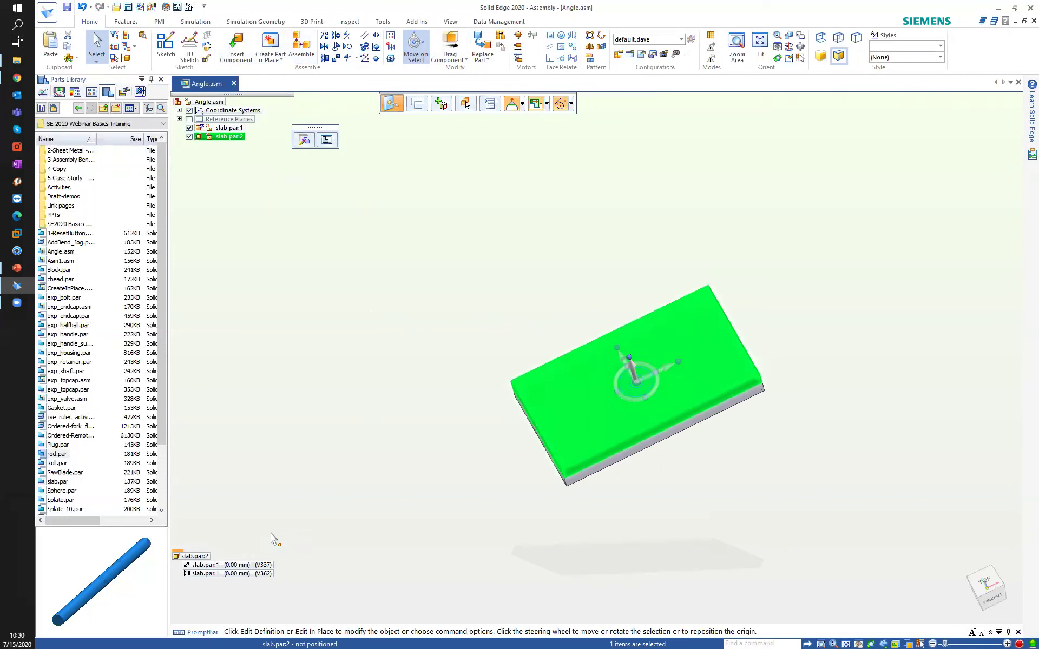
left_click(206, 575)
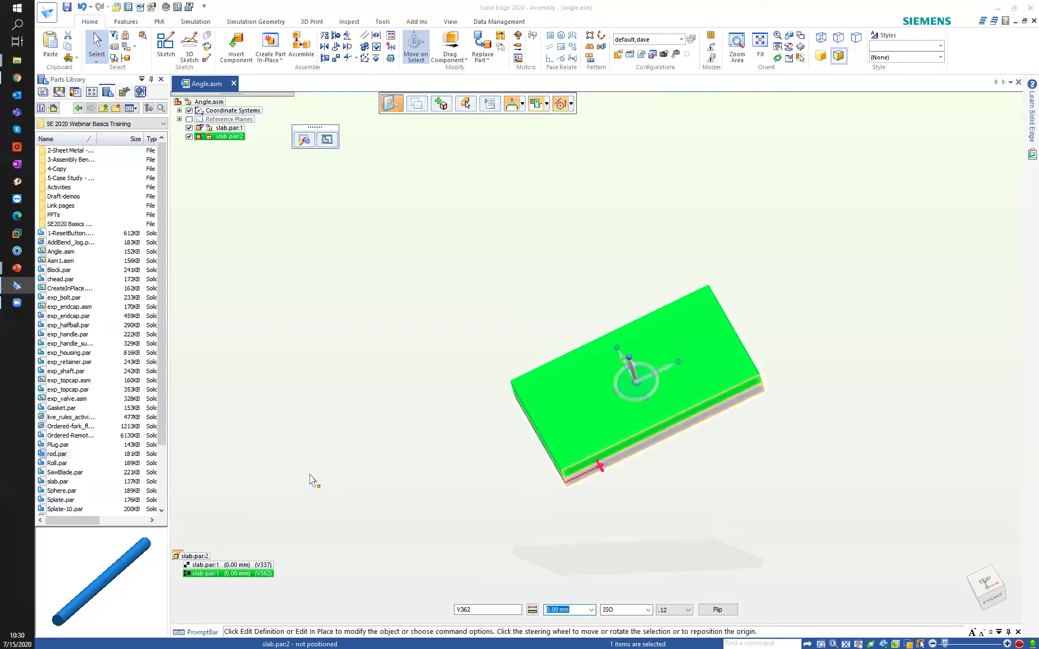
middle_click_drag(415, 431, 410, 372)
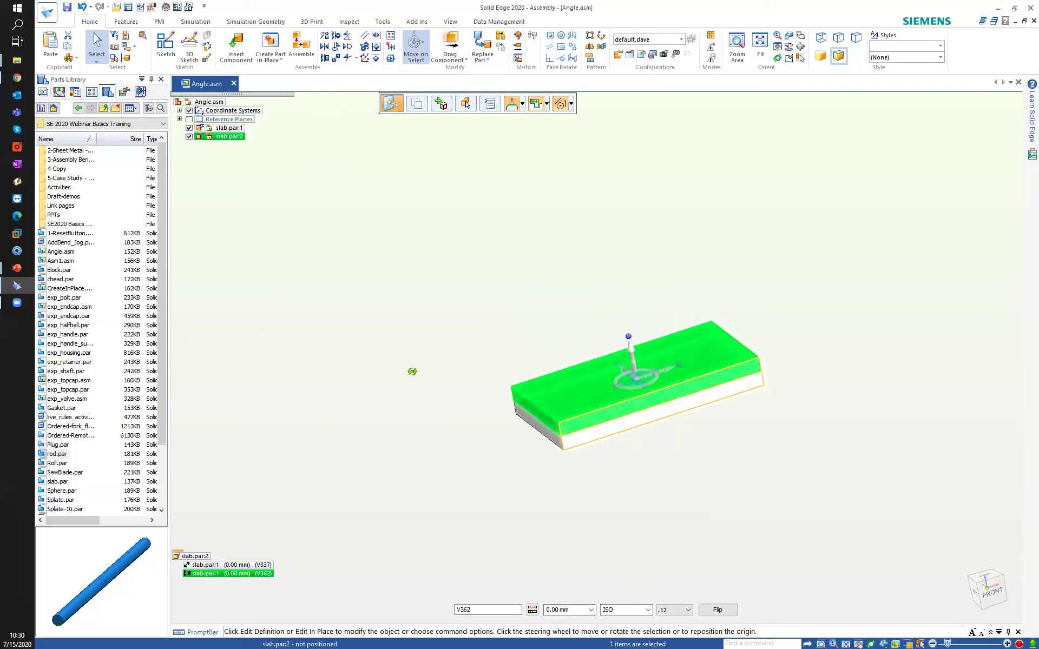
key("Escape")
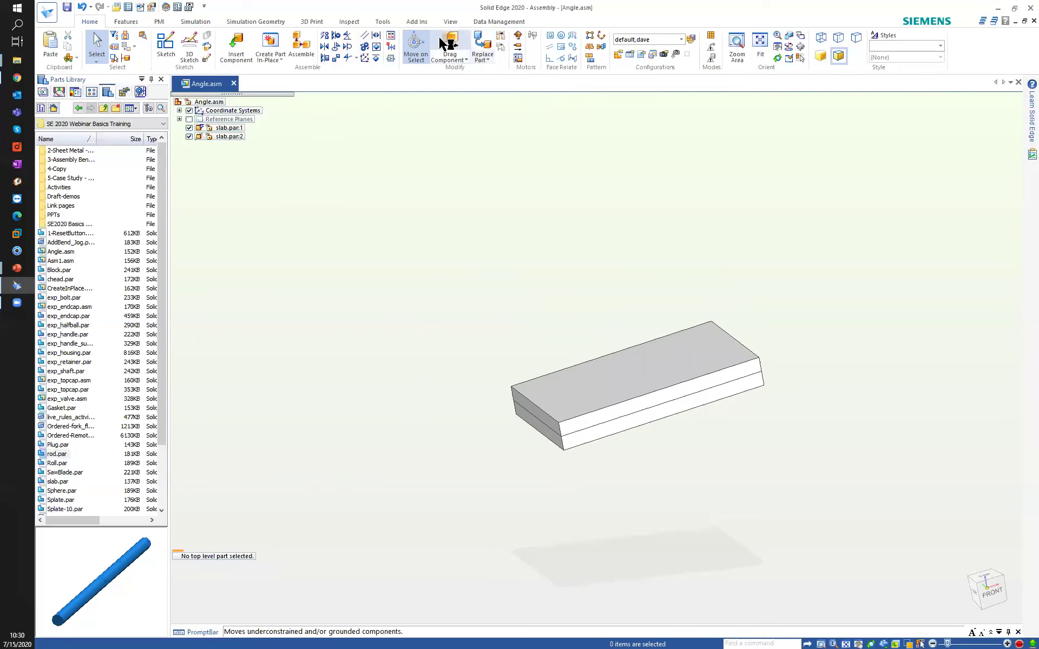
- Swing slab.par:2 partly open about its shared short edge with slab.par:1 using Drag Component
left_click(450, 48)
left_click_drag(690, 364, 669, 308)
middle_click_drag(638, 297, 513, 393)
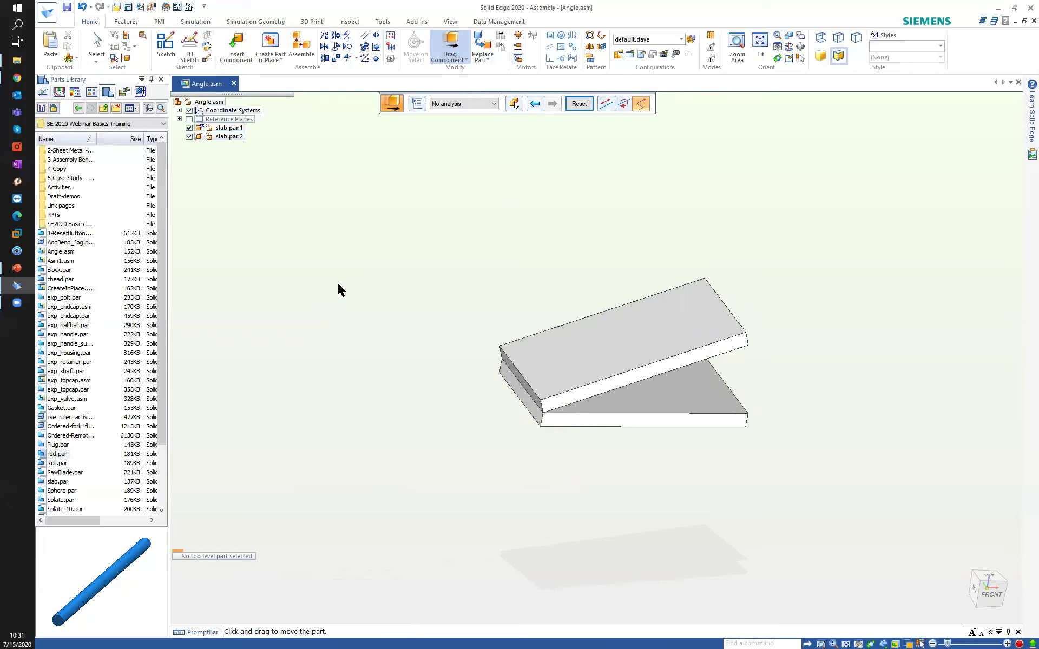
middle_click_drag(377, 287, 365, 321)
middle_click_drag(431, 242, 378, 233)
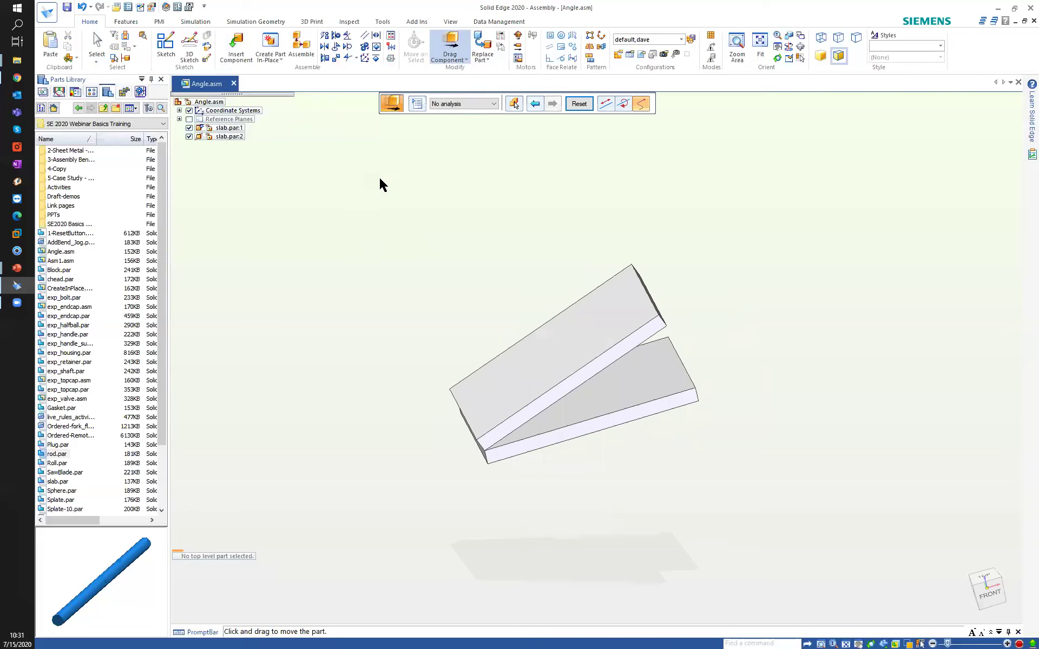
- Start an Angle relationship and review the assembly placement options without changing them
left_click(347, 37)
mouse_move(363, 342)
middle_mouse_down()
mouse_move(392, 269)
mouse_move(357, 311)
mouse_move(366, 326)
middle_mouse_up()
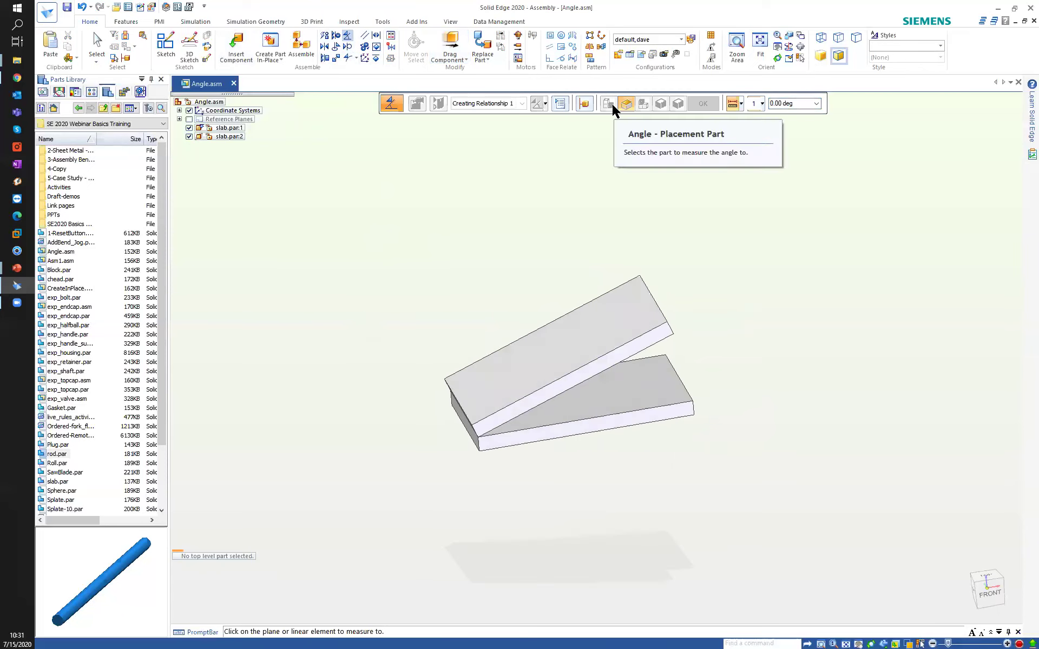
left_click(561, 106)
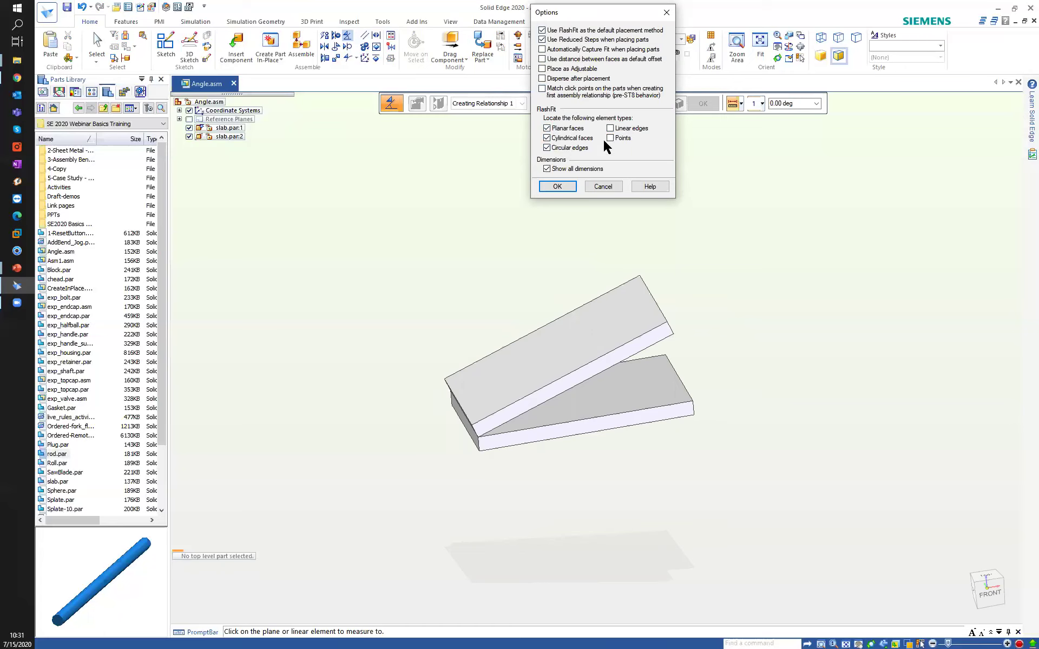
left_click(602, 186)
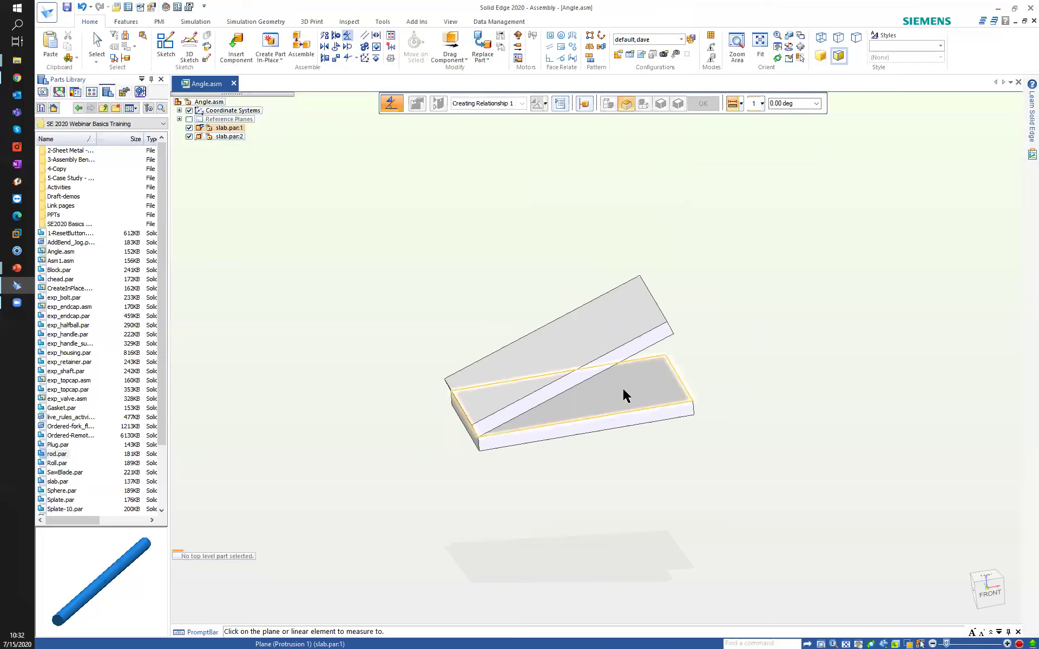
- Create an angle relationship between the adjoining short end faces of slab.par:1 and slab.par:2, measured on slab.par:2's long side face
middle_click_drag(585, 401, 464, 425)
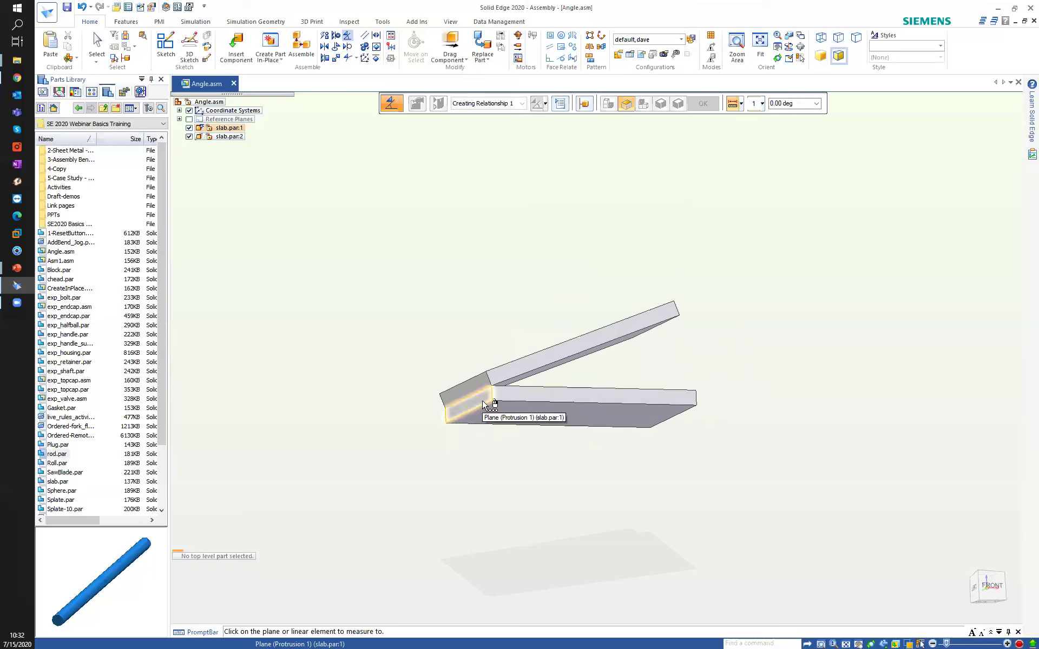
left_click(482, 407)
middle_click_drag(464, 271, 463, 315)
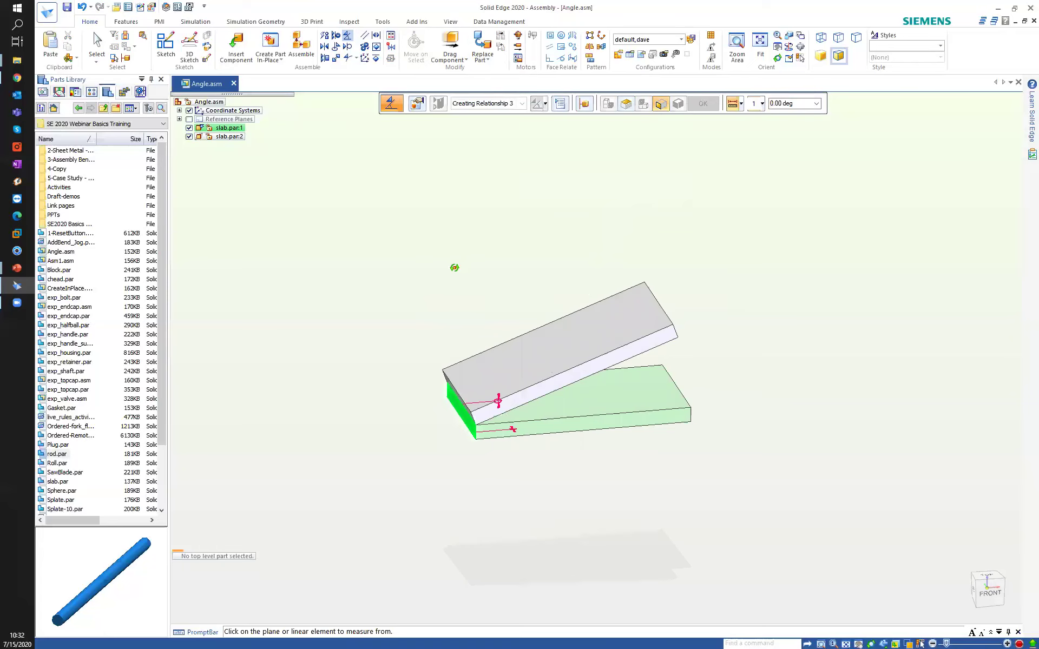
middle_click_drag(455, 266, 464, 344)
left_click(458, 391)
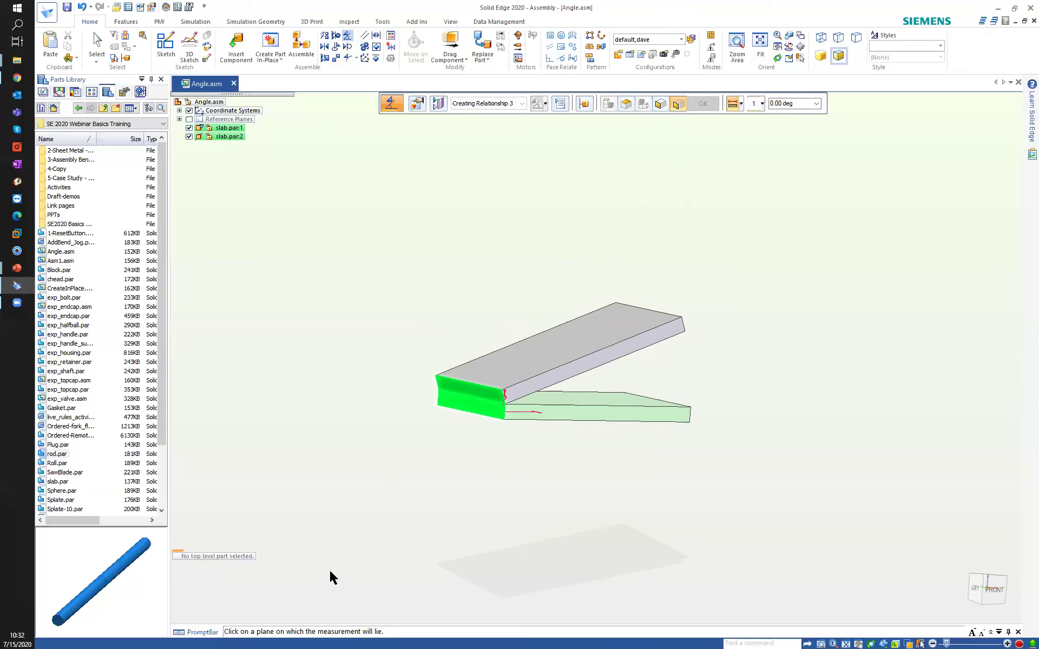
middle_click_drag(520, 413, 498, 422)
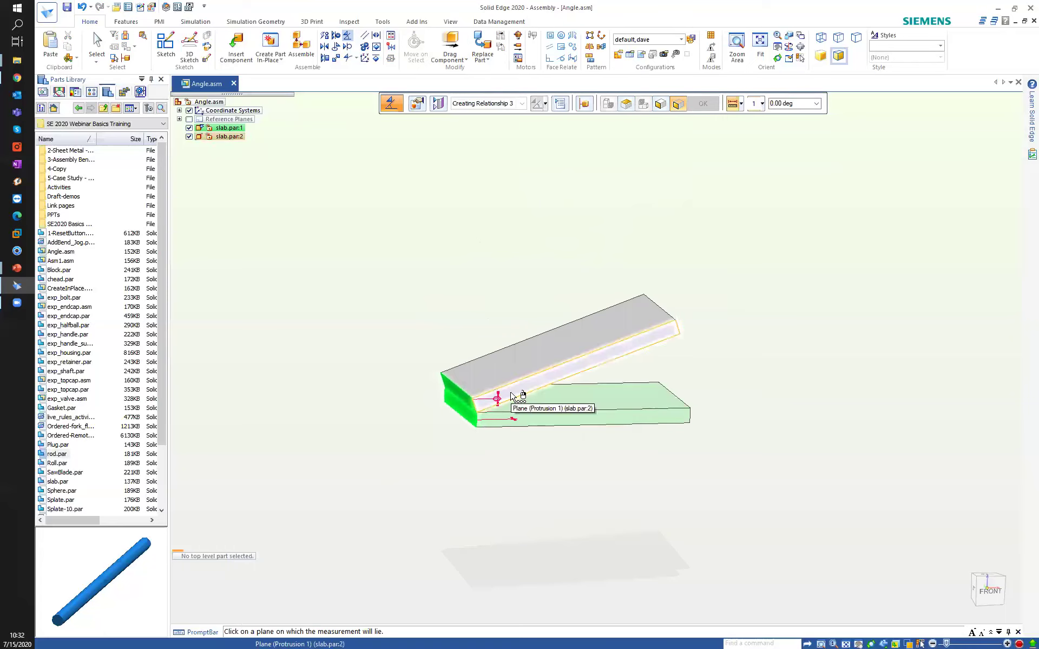
left_click(511, 397)
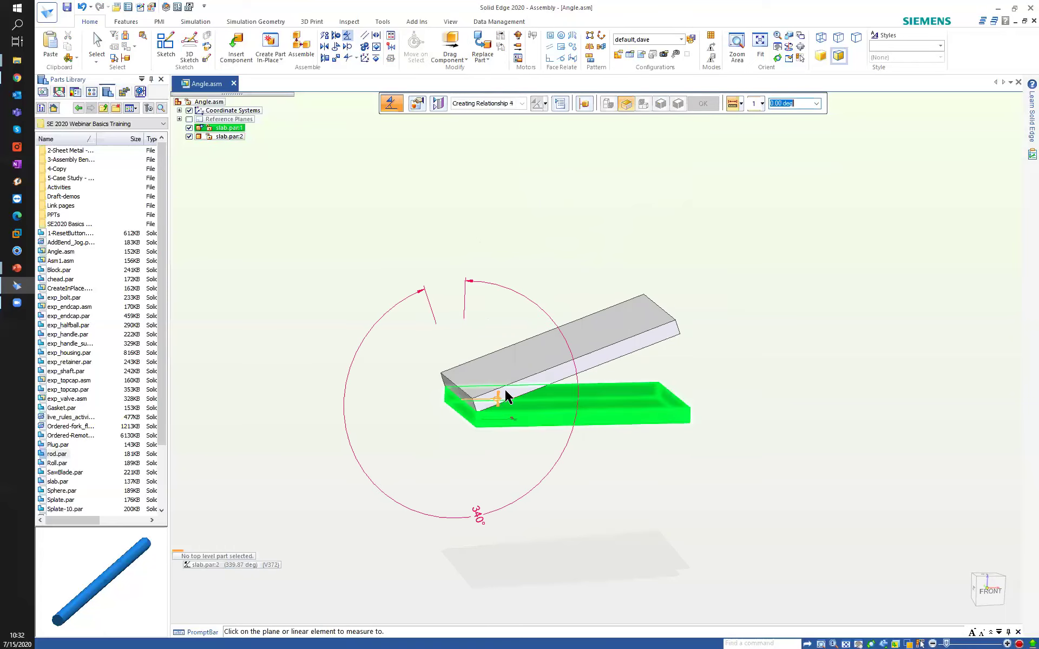
mouse_move(469, 379)
middle_mouse_down()
mouse_move(449, 429)
mouse_move(465, 385)
middle_mouse_up()
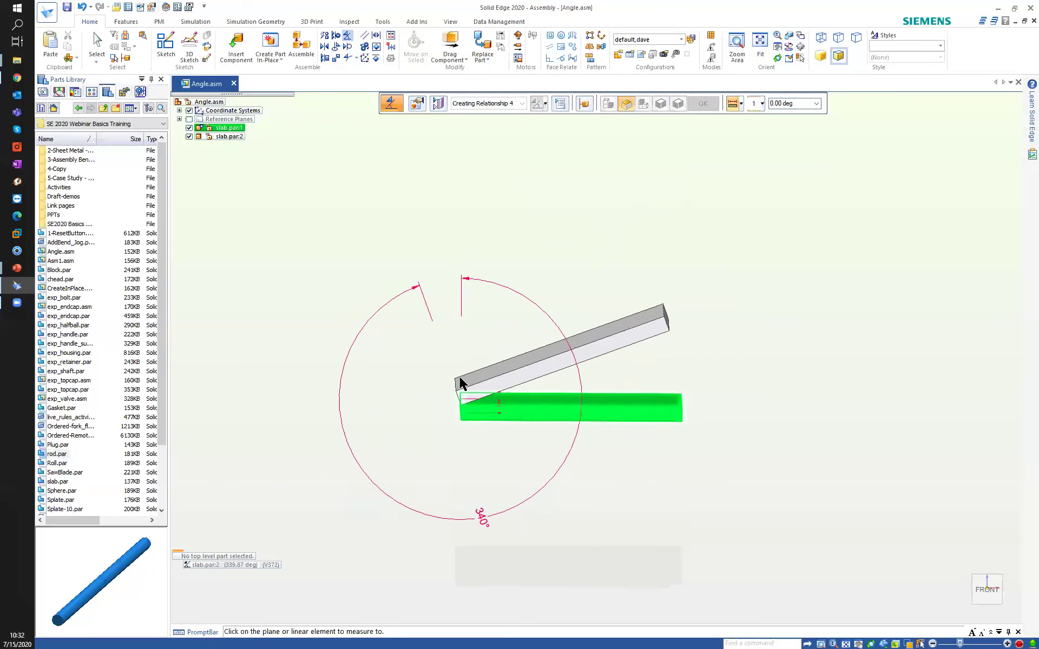
left_click(481, 519)
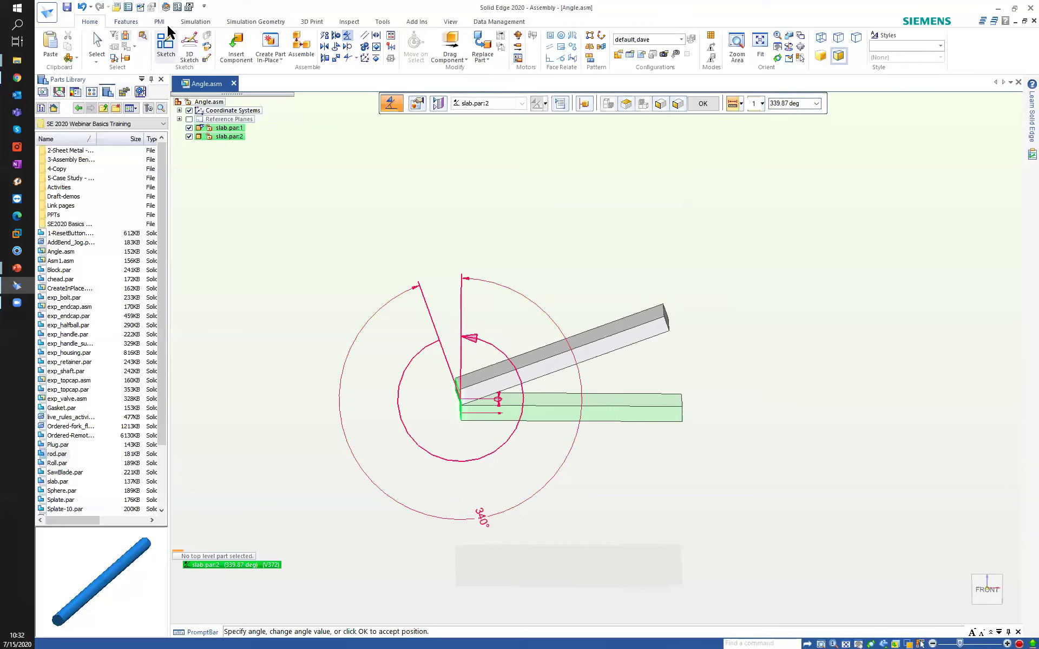
left_click(95, 42)
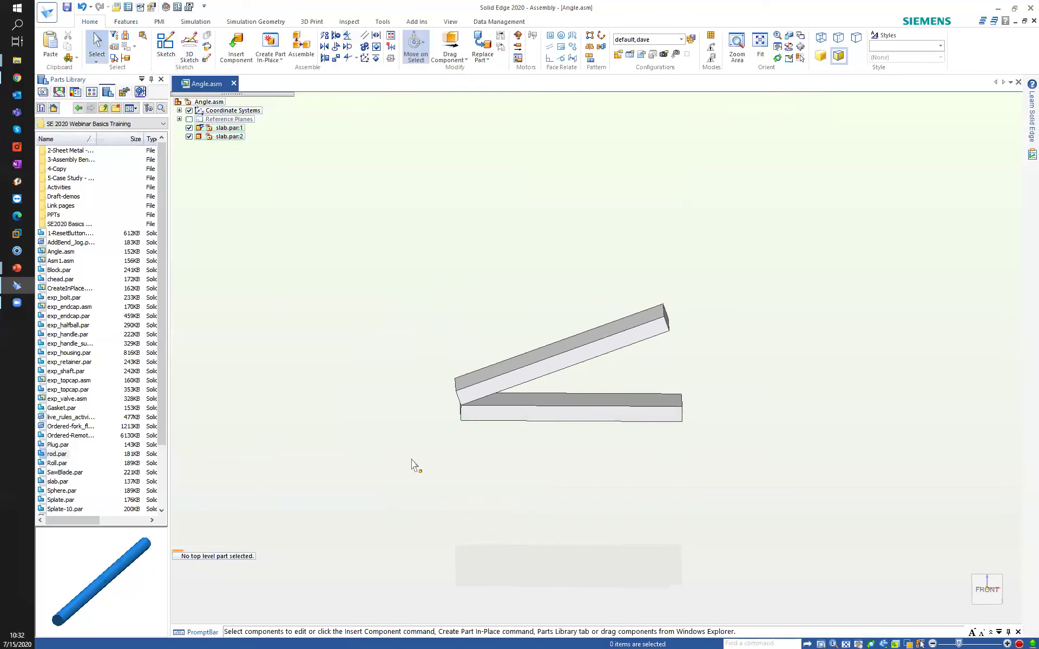
- Set slab.par:2's angle relationship to 340 degrees
left_click(548, 367)
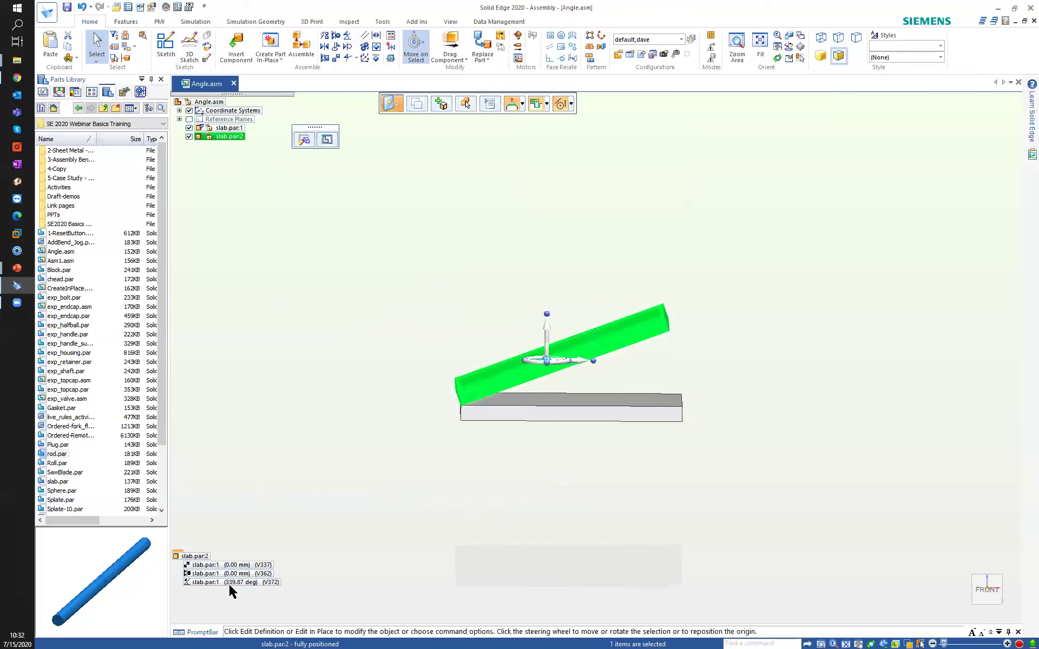
left_click(235, 584)
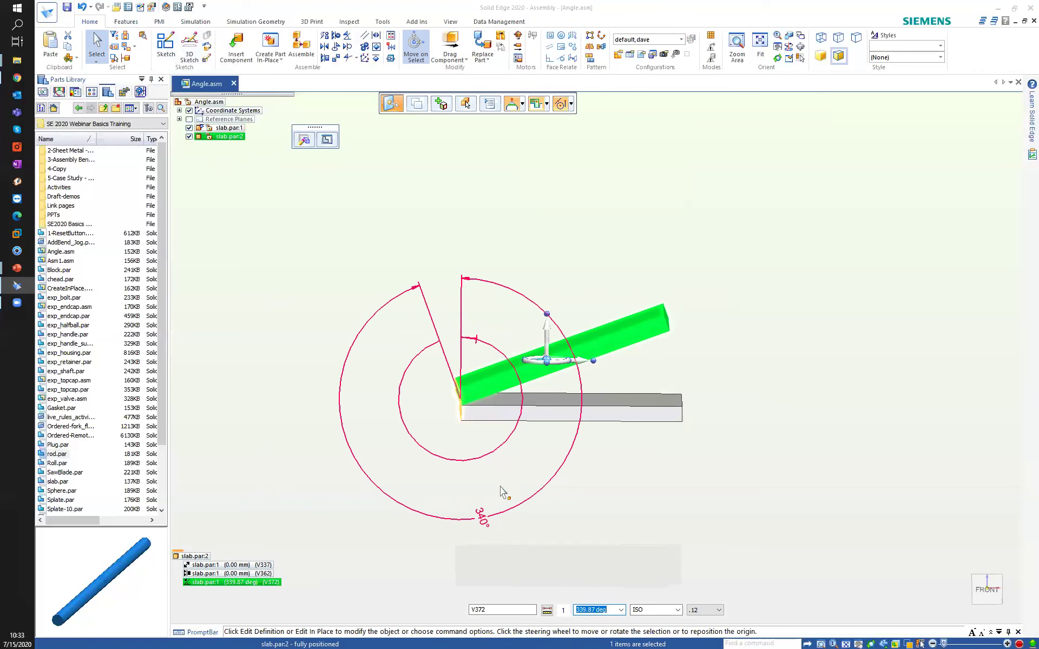
type("340")
key("Return")
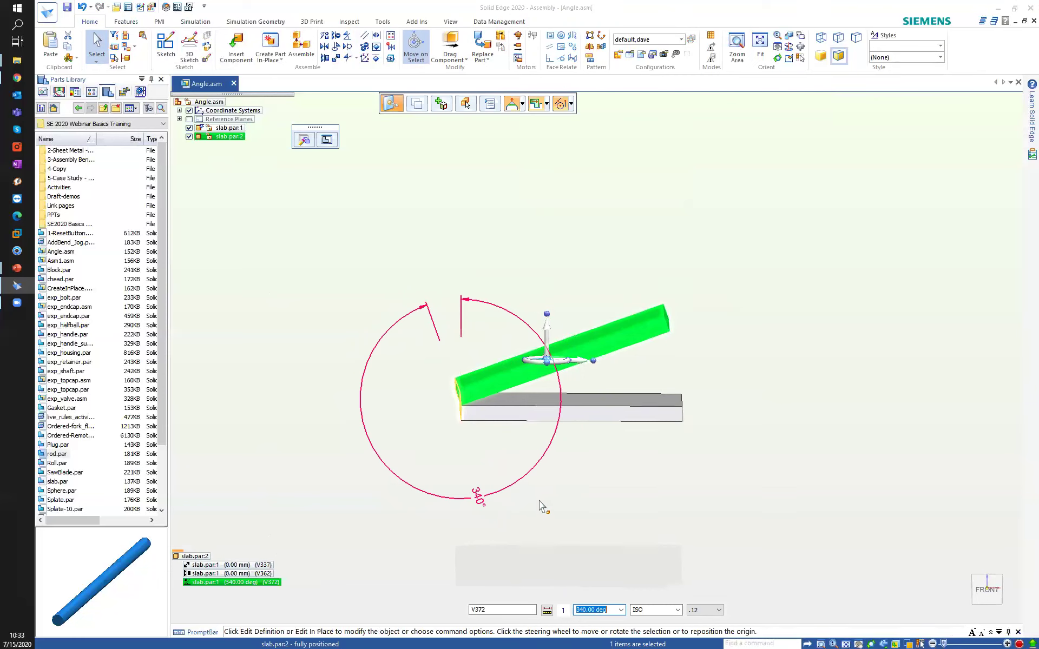
- Switch the angle relationship's measured direction to Second Angle and apply the resulting 20-degree value
left_click(564, 611)
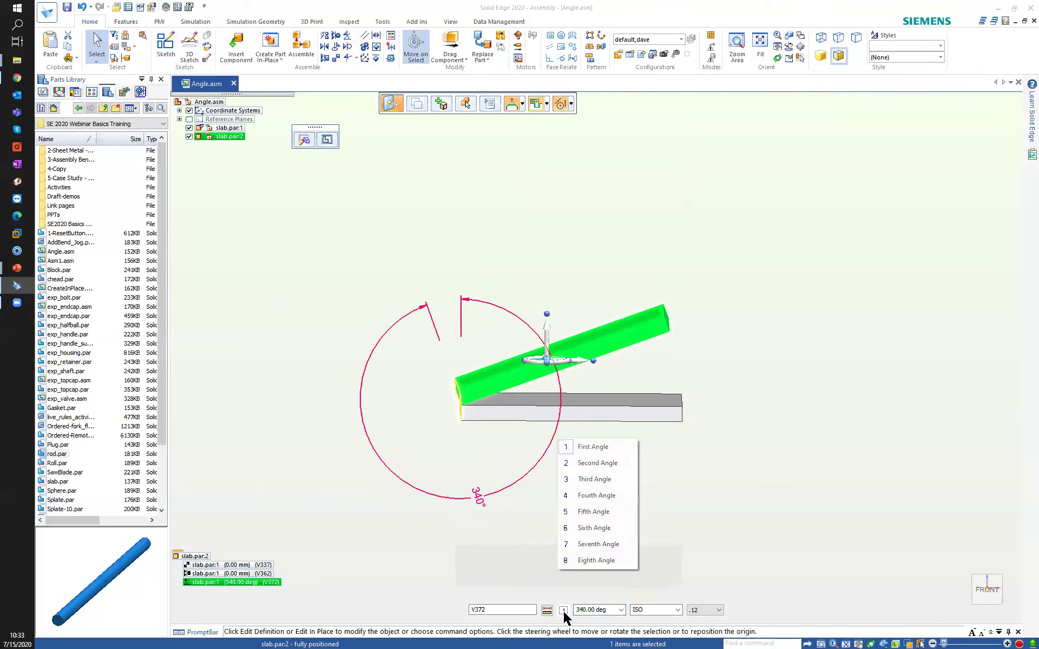
left_click(590, 465)
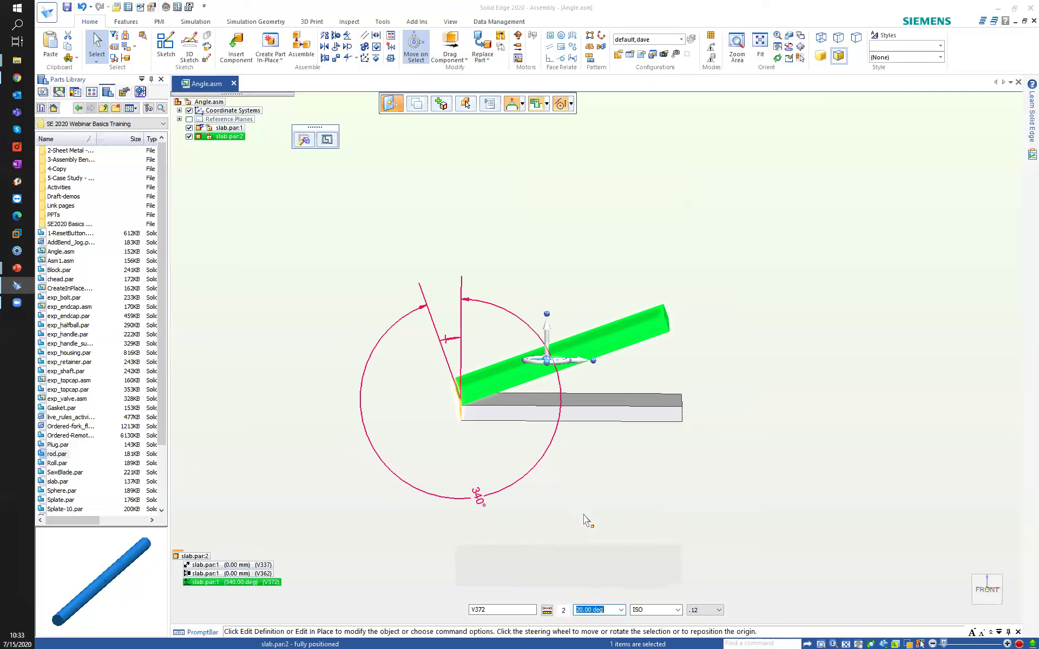
key("Return")
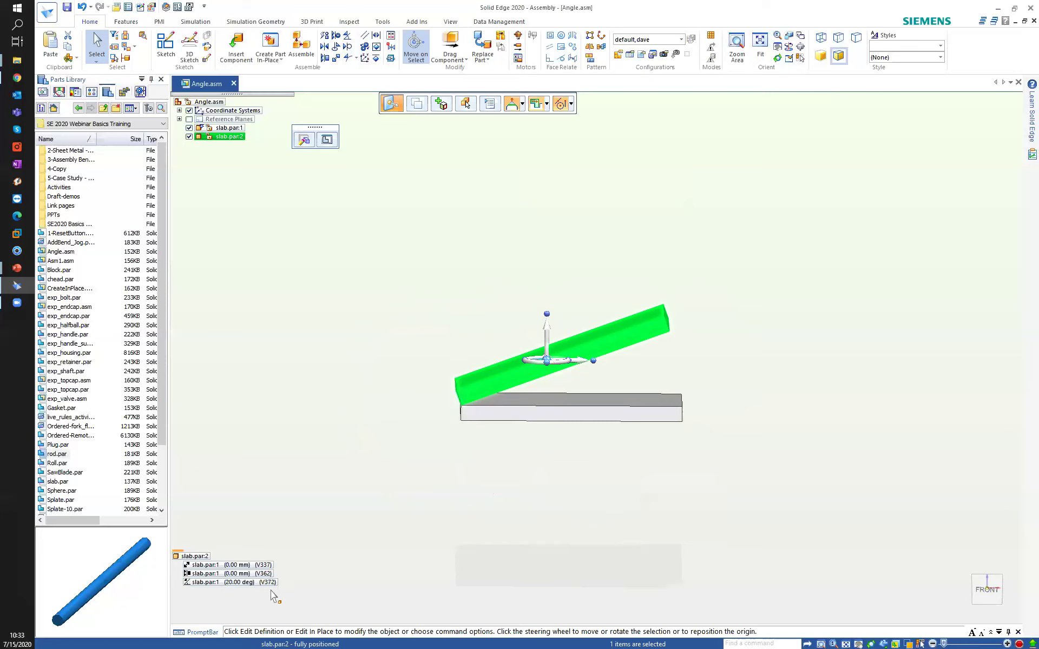
- Convert slab.par:2's angle relationship from Fixed to Range and set its maximum angle to 60 degrees
left_click(254, 583)
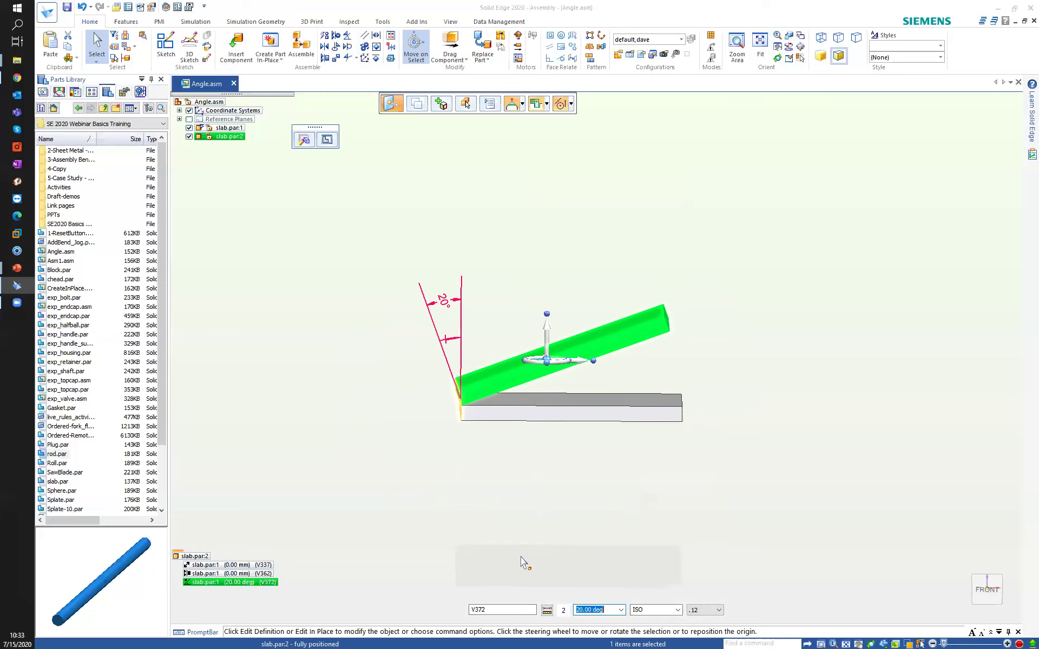
left_click(547, 610)
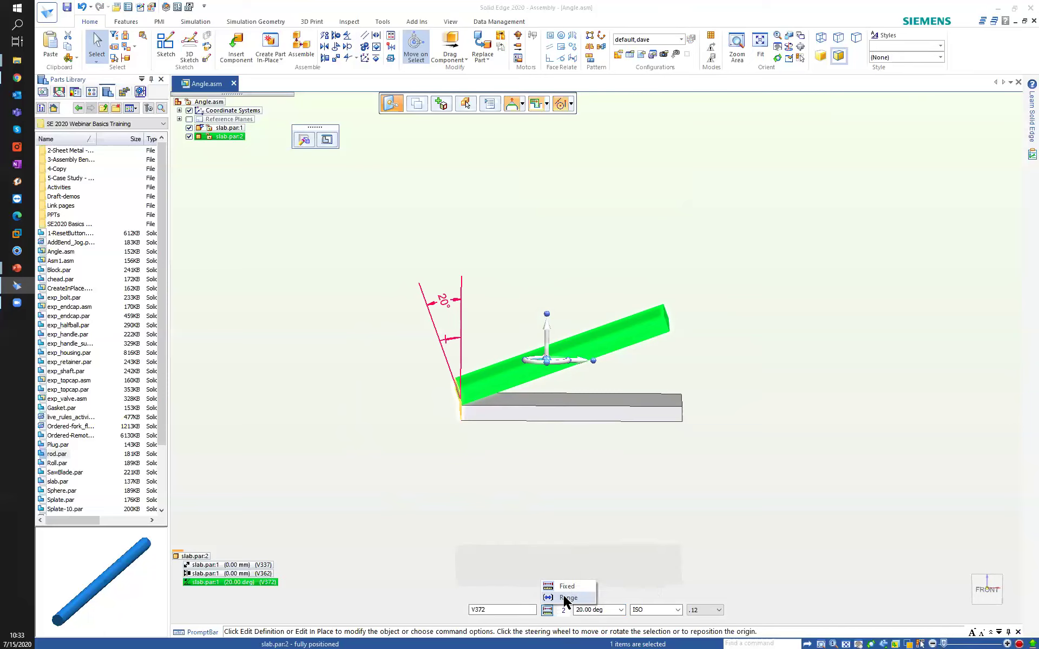
left_click(564, 597)
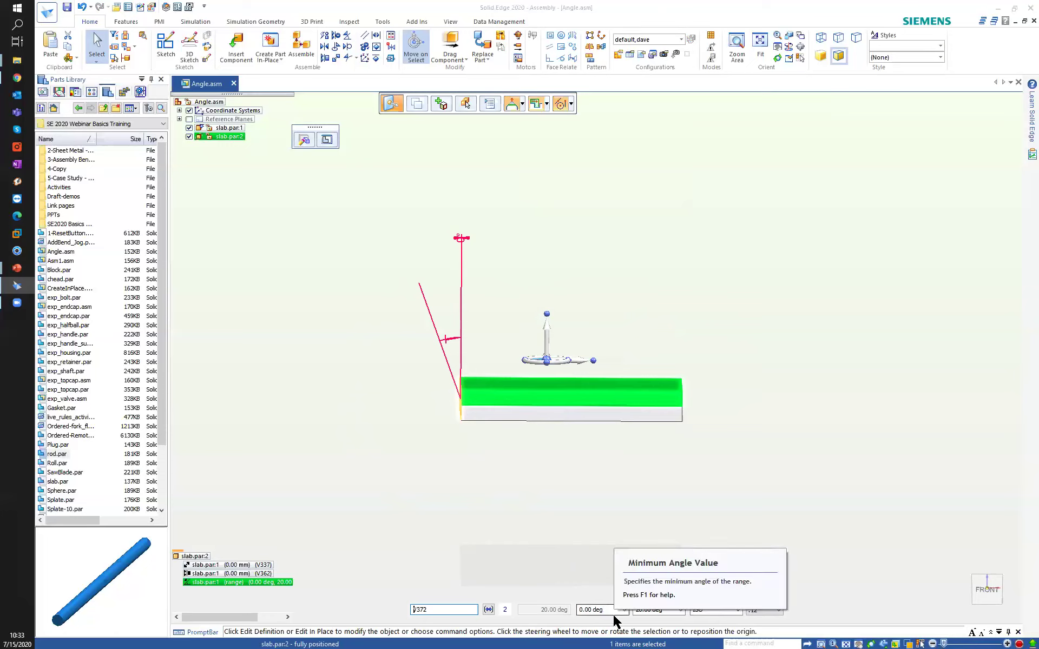
left_click(641, 610)
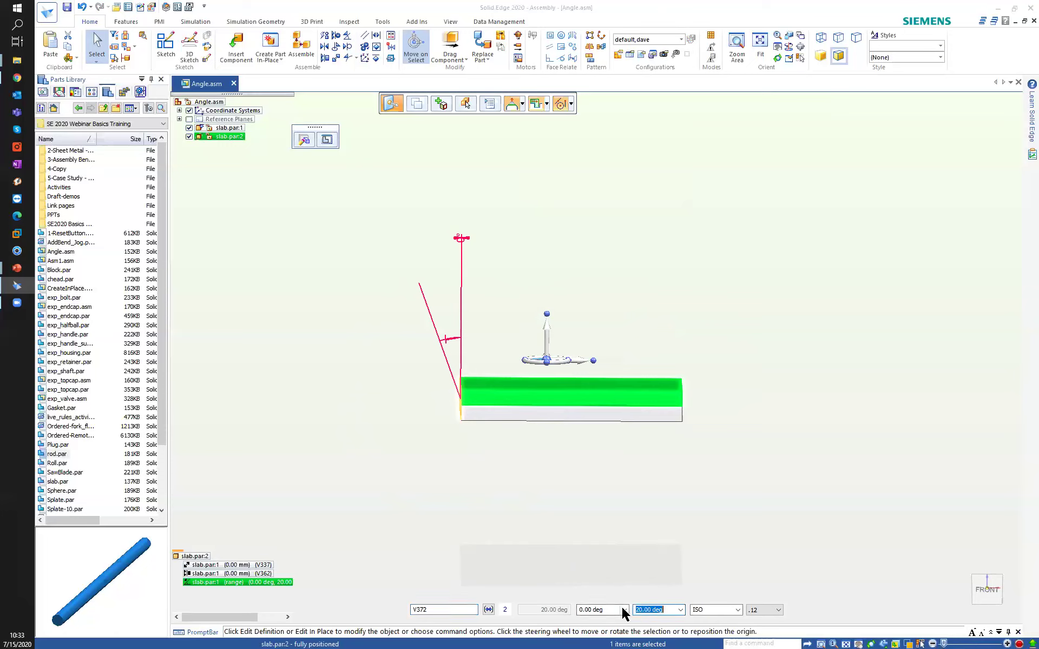
type("60")
key("Return")
left_click(708, 556)
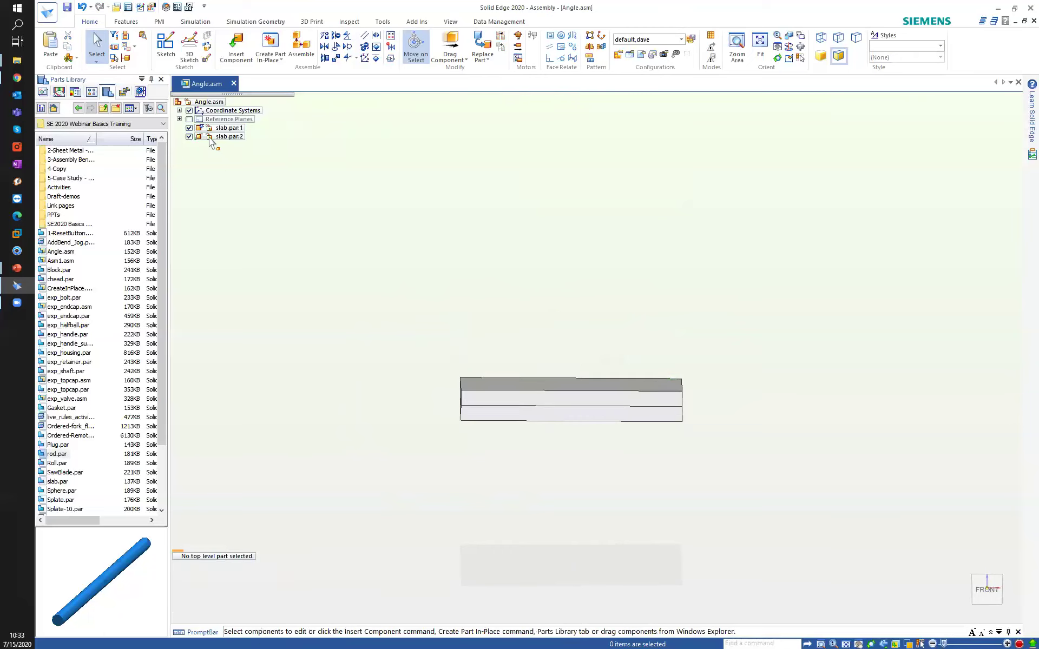
- Test slab.par:2's angle range by swinging it with Drag Component and bringing it back flat against slab.par:1
left_click(210, 138)
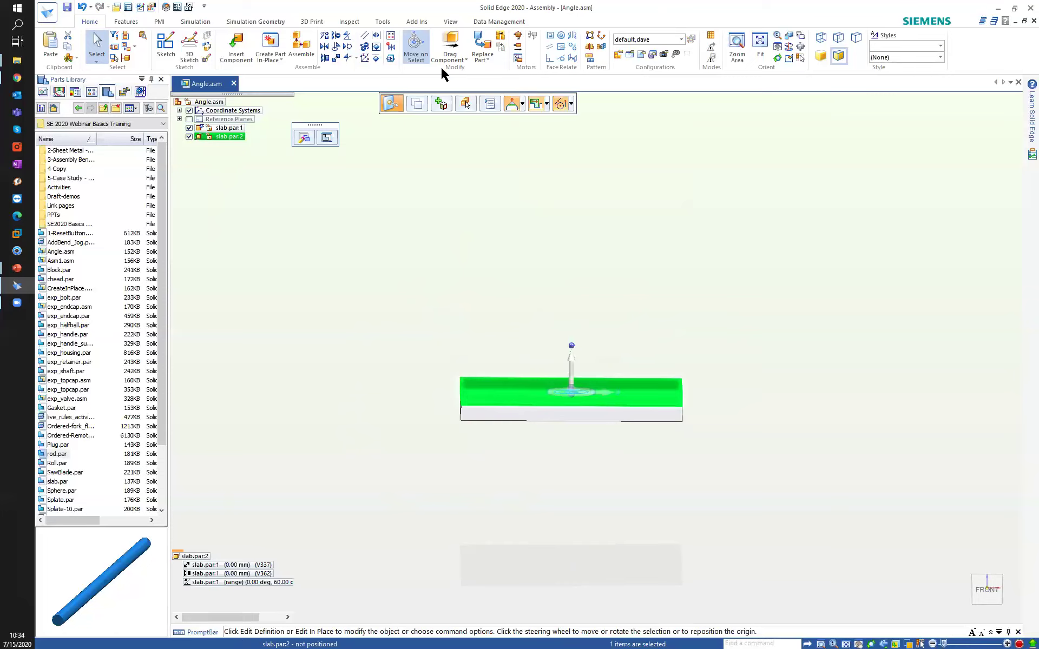
left_click(452, 46)
middle_click_drag(473, 174, 631, 395)
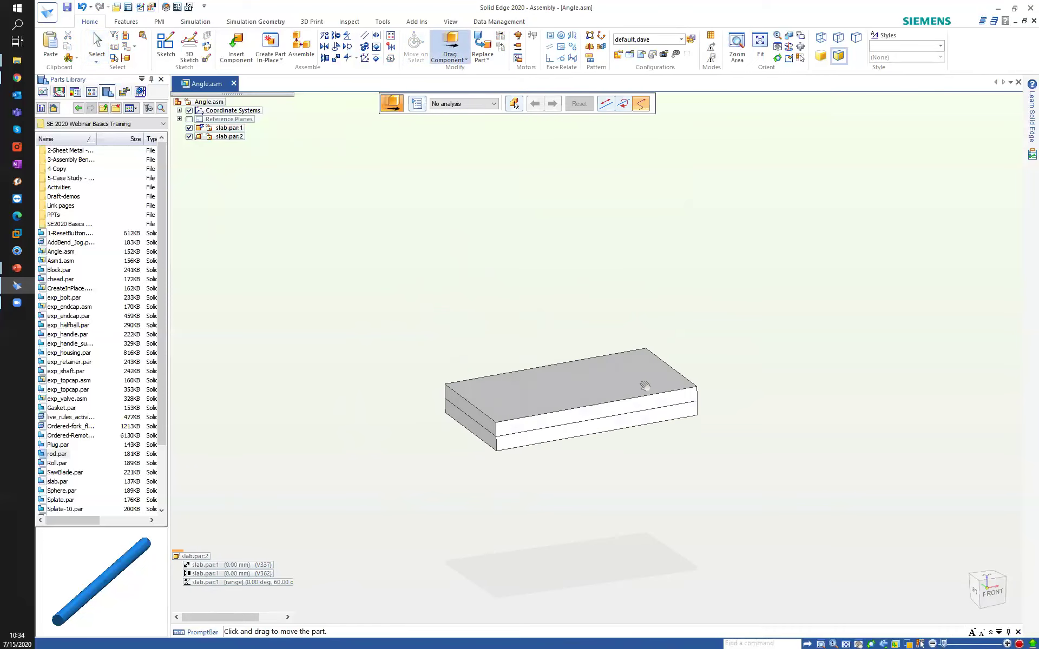
left_click_drag(652, 395, 503, 535)
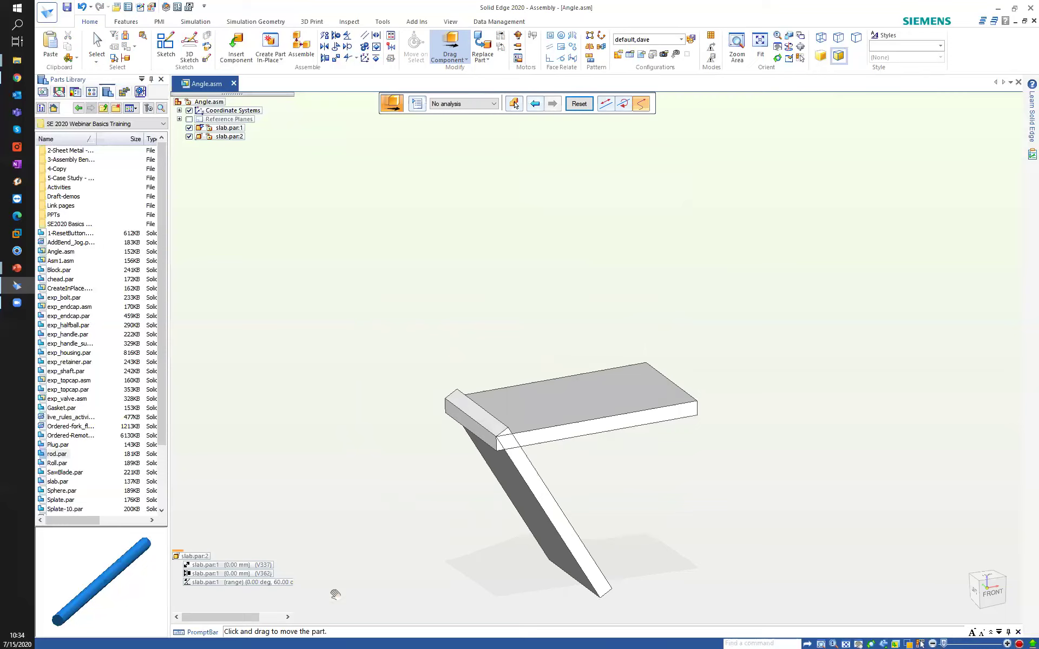
left_click_drag(540, 496, 634, 350)
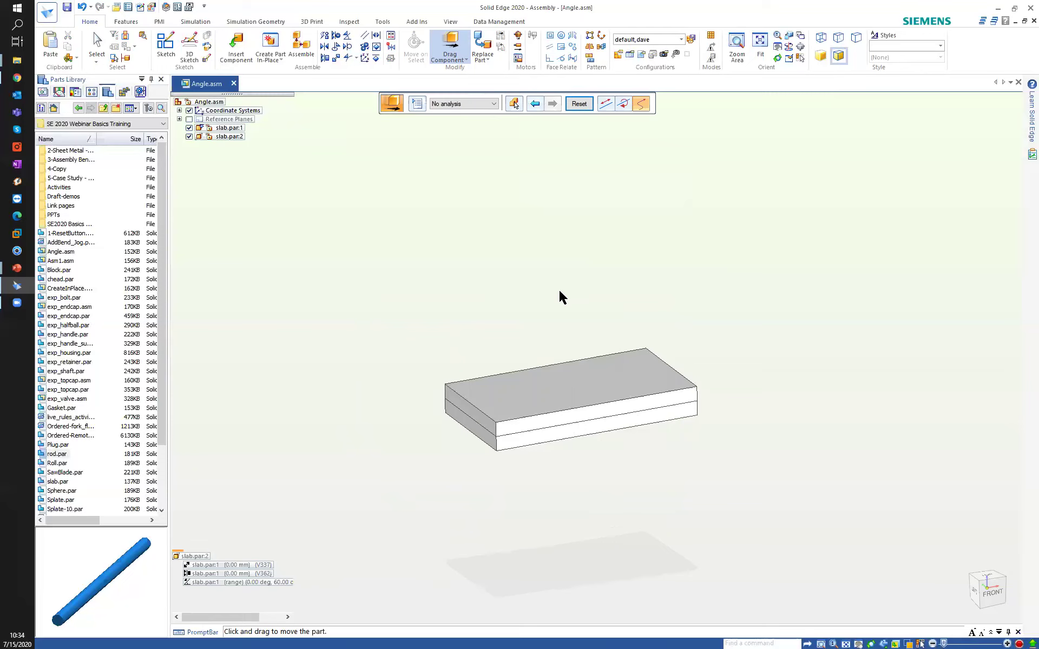
middle_click_drag(545, 295, 503, 408)
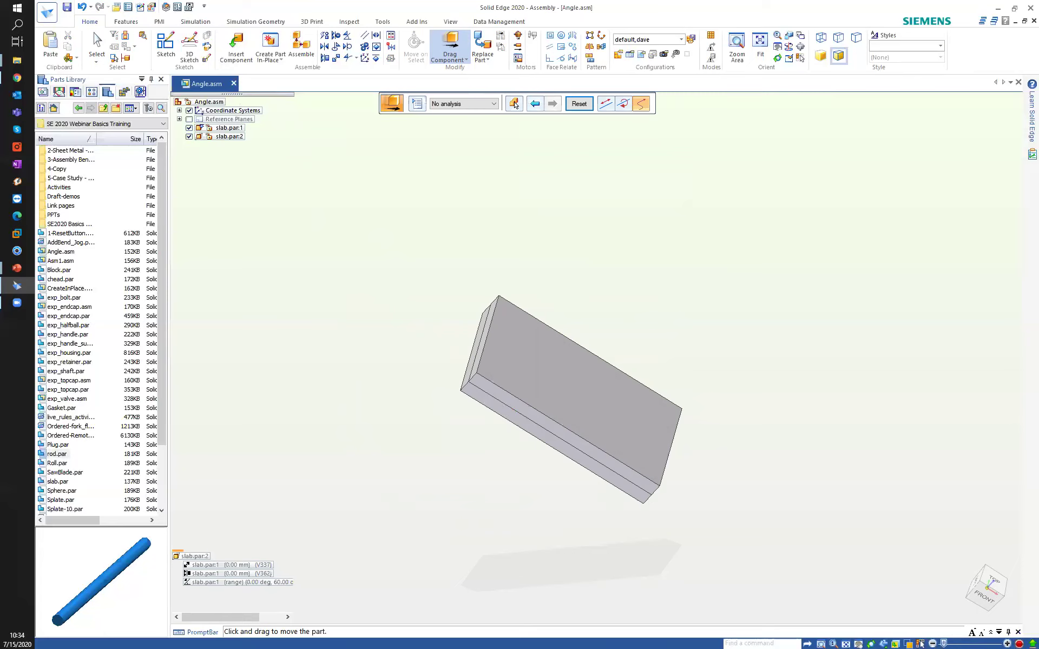
- Close Angle.asm without saving its changes and switch to the PowerPoint presentation
left_click(1018, 82)
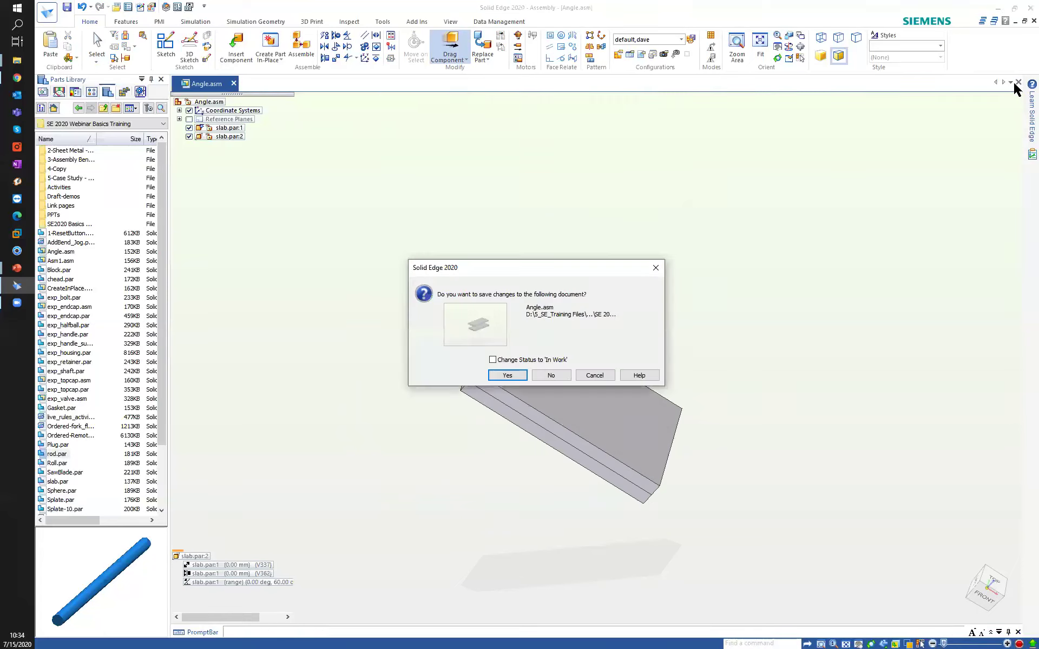
left_click(547, 377)
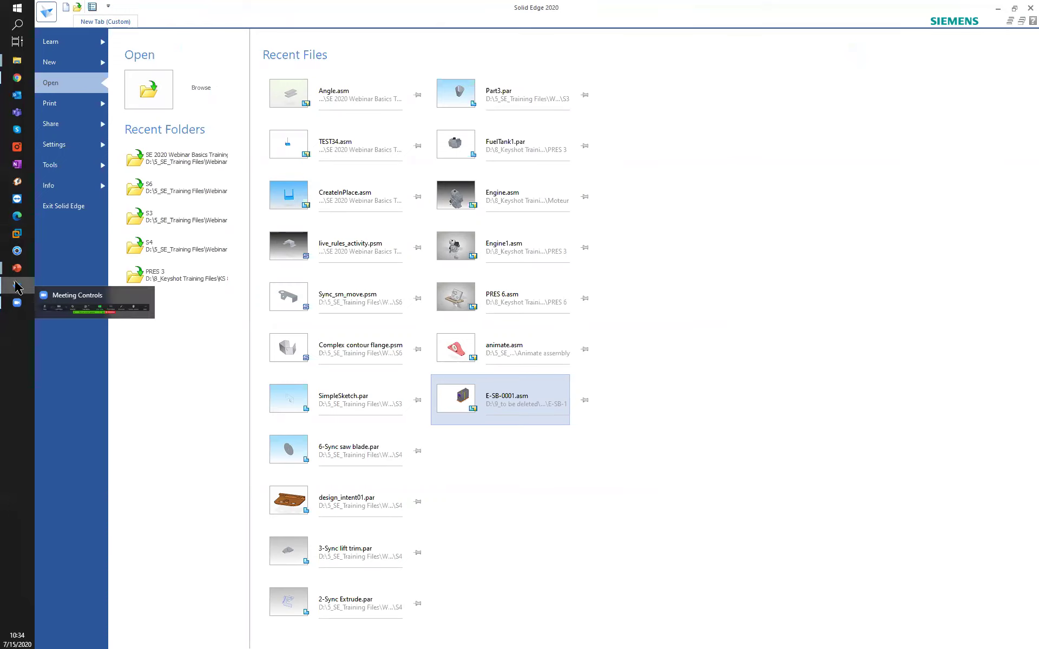
mouse_move(18, 282)
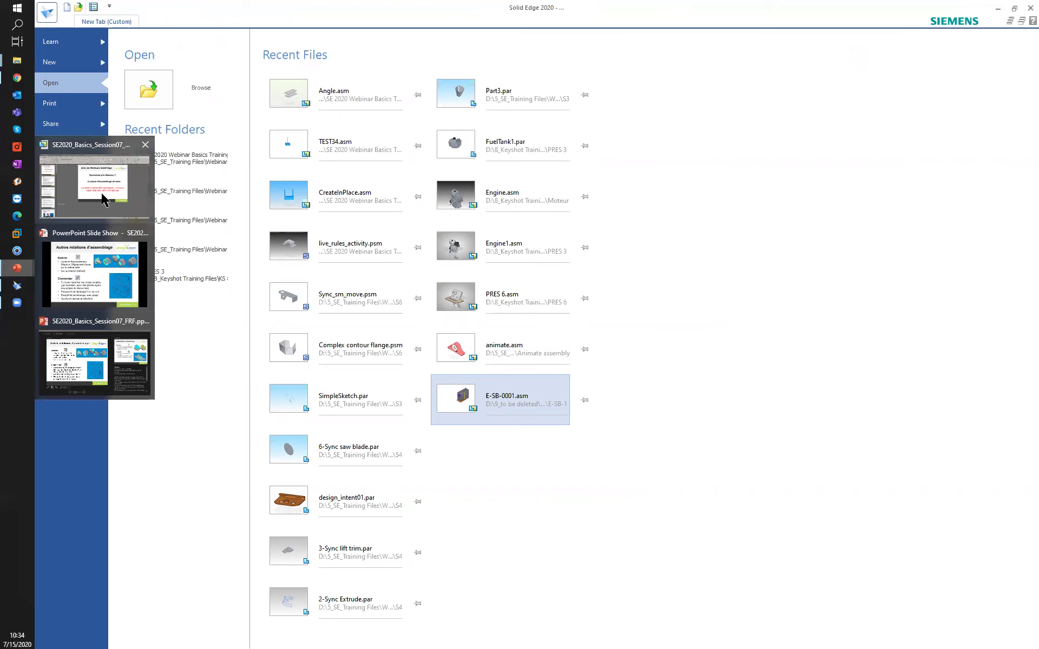
left_click(500, 399)
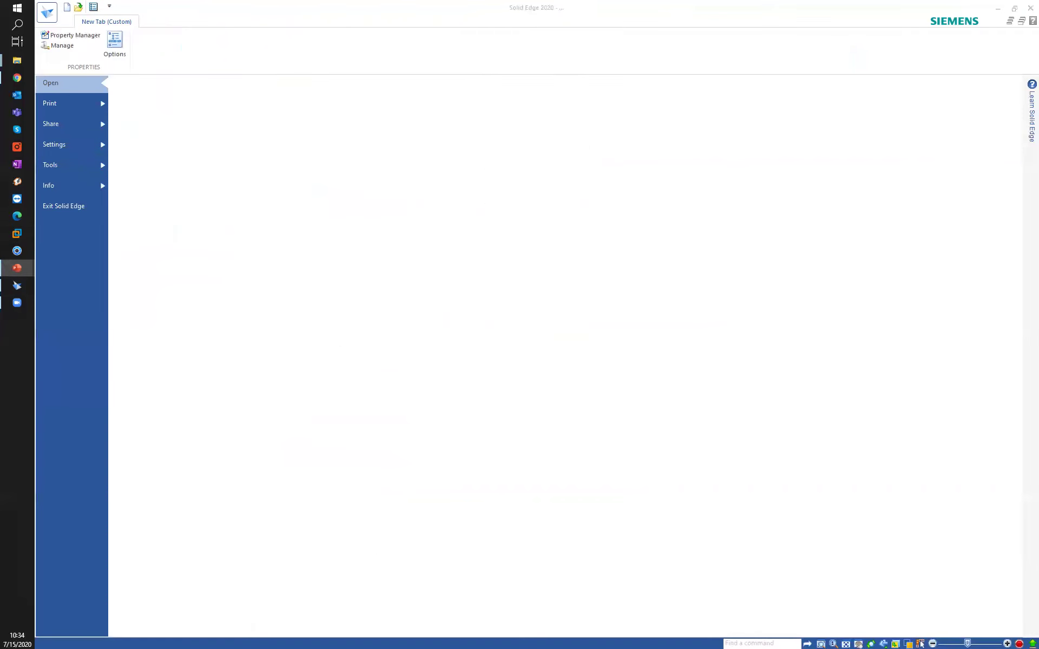
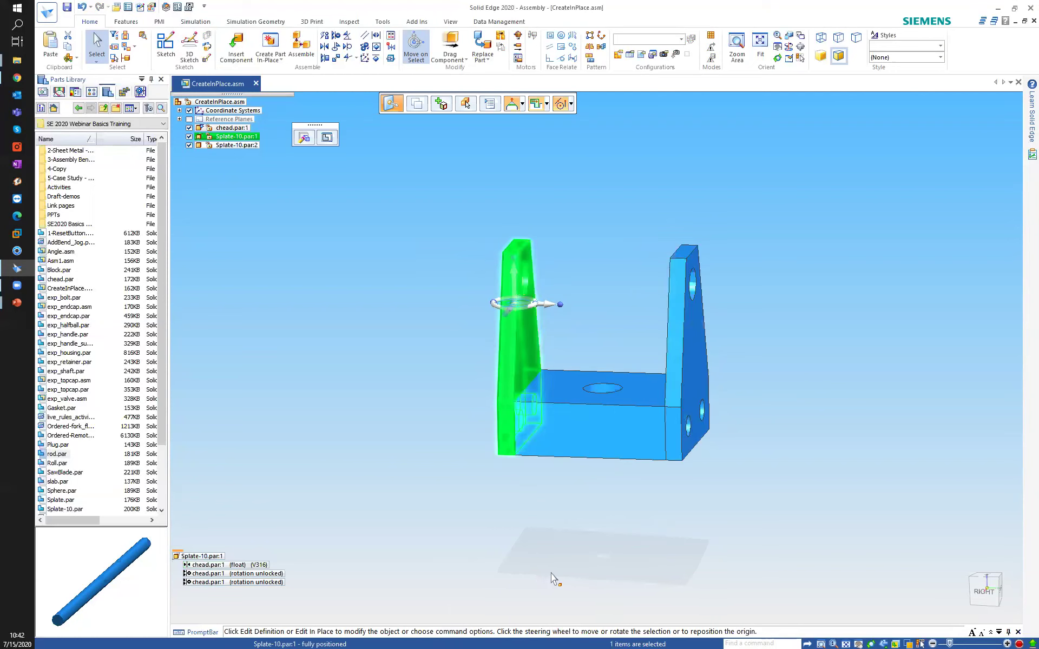
- Test the freedom of Splate-10.par:1 by pulling it away from chead.par:1 with Drag Component, and reset its position
middle_click_drag(319, 409, 476, 210)
left_click(449, 47)
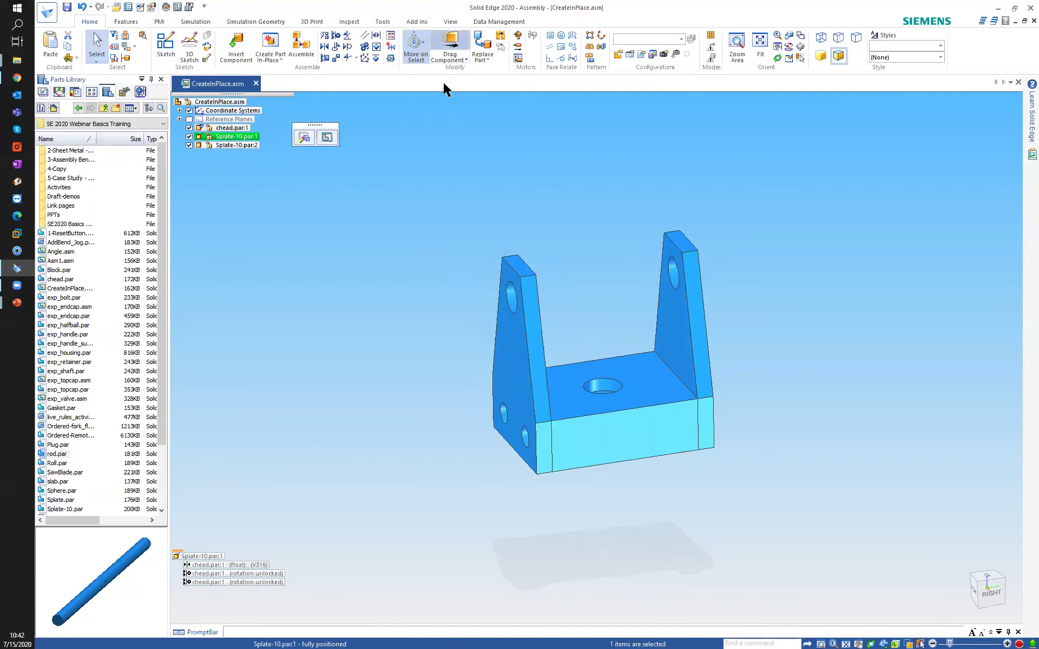
left_click_drag(491, 346, 448, 358)
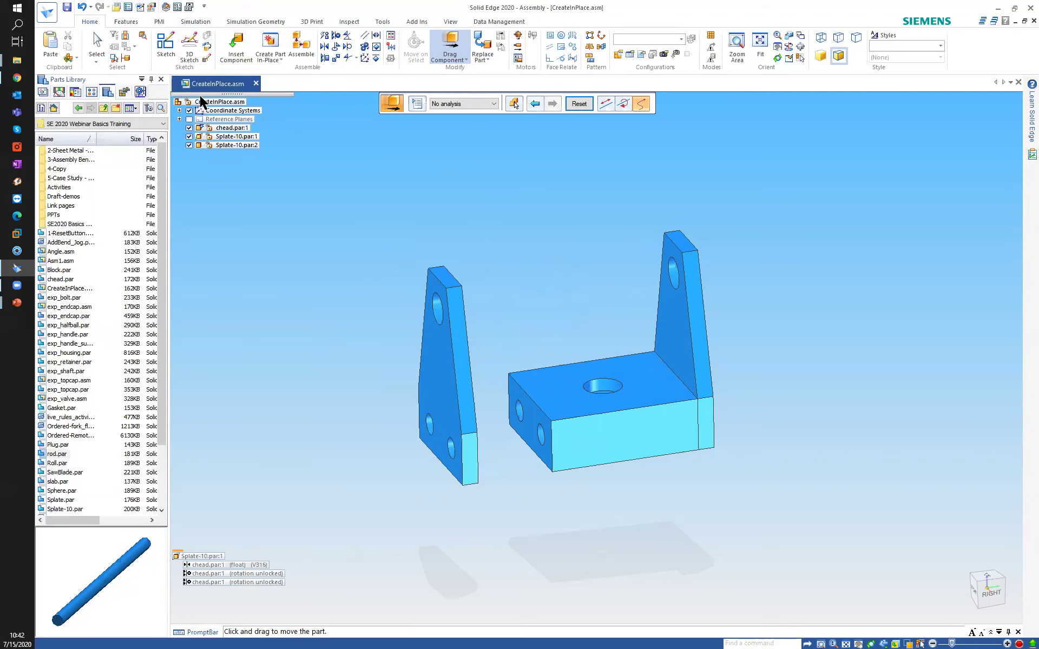
left_click(579, 103)
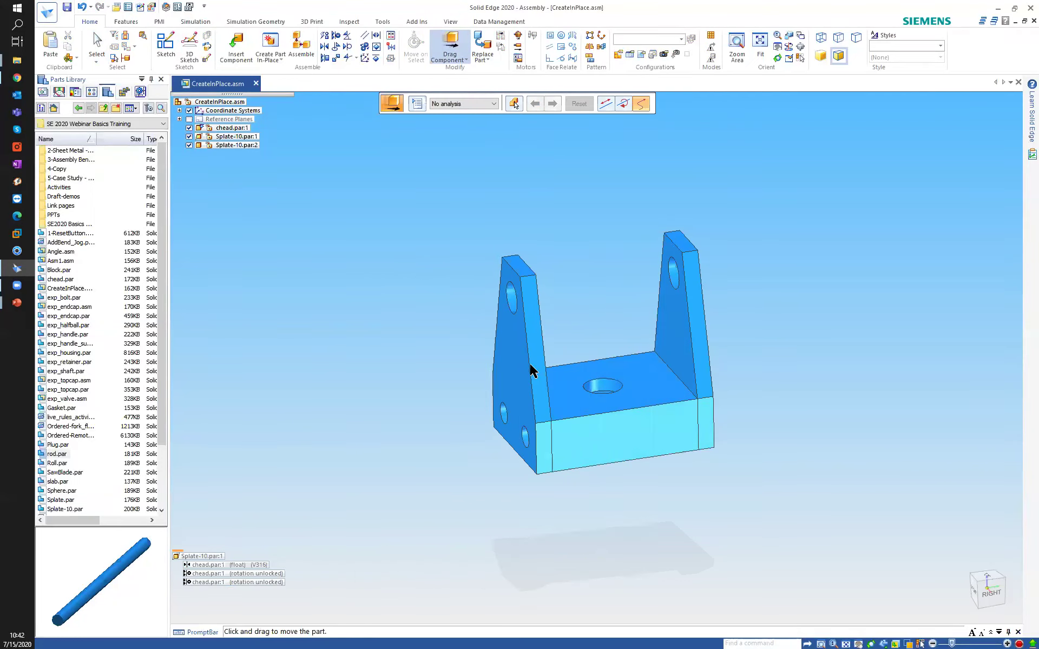
right_click_drag(431, 238, 409, 221)
- Change the floating planar relationship between Splate-10.par:1 and chead.par:1 to a Fixed offset
left_click(410, 221)
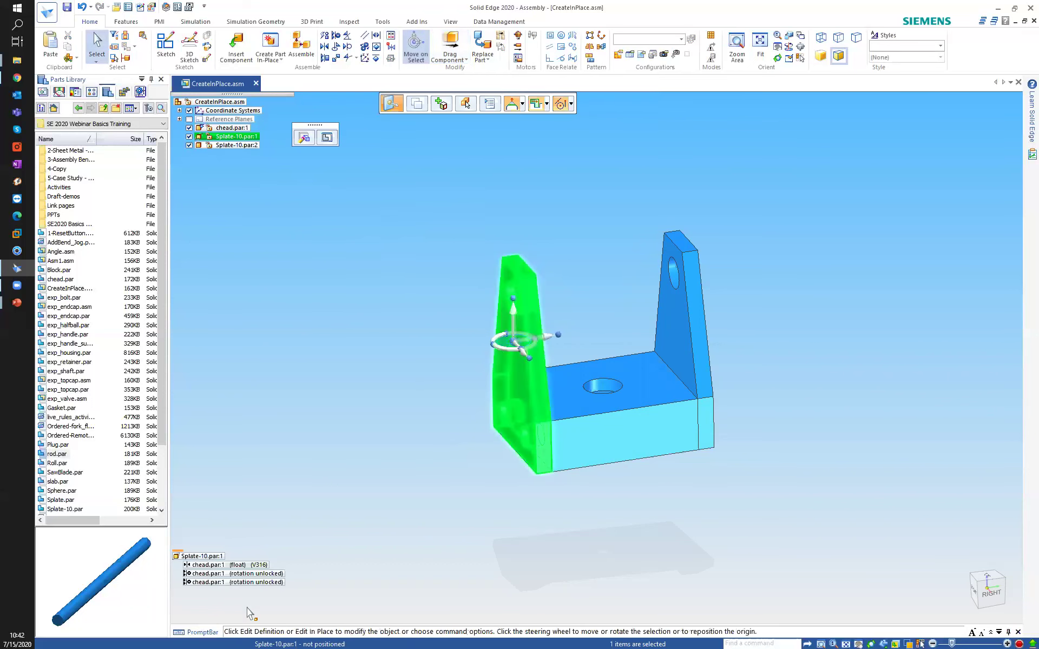
left_click(205, 567)
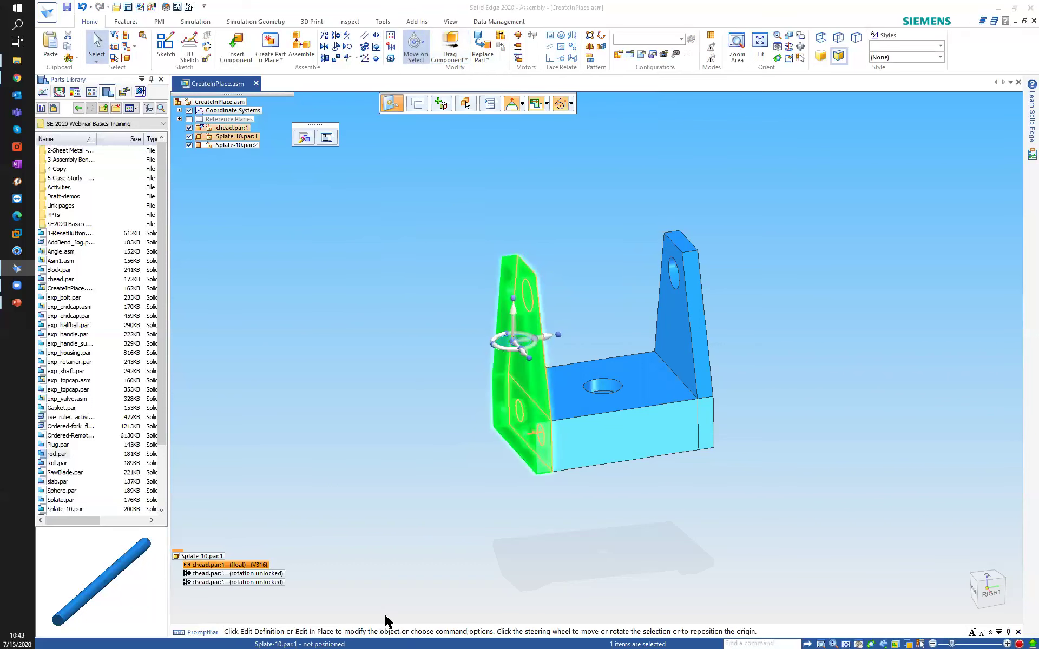
left_click(532, 610)
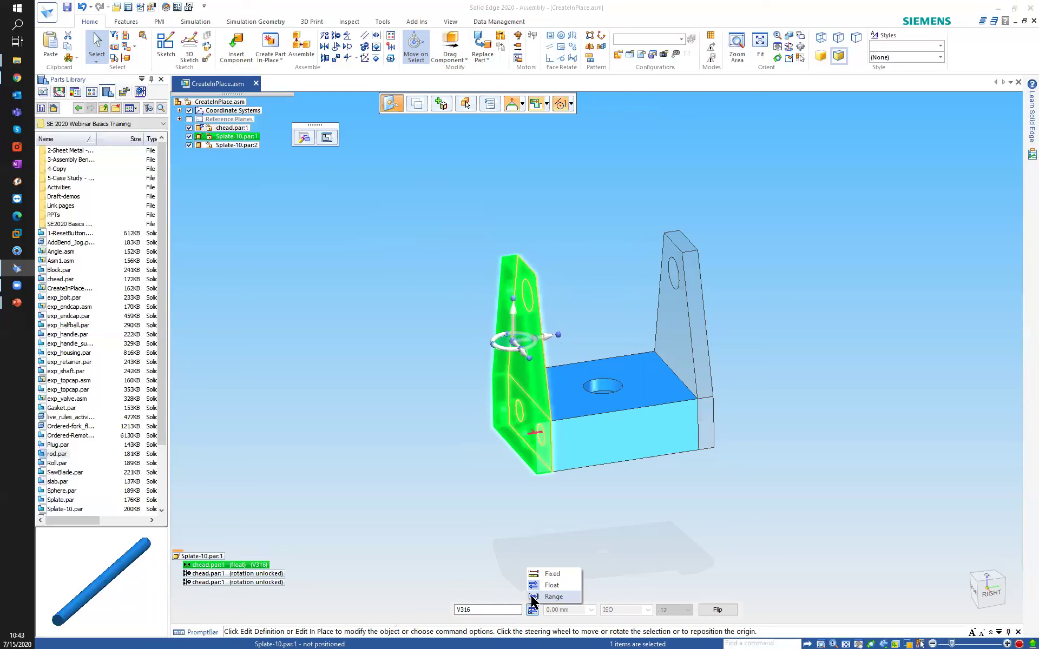
left_click(547, 574)
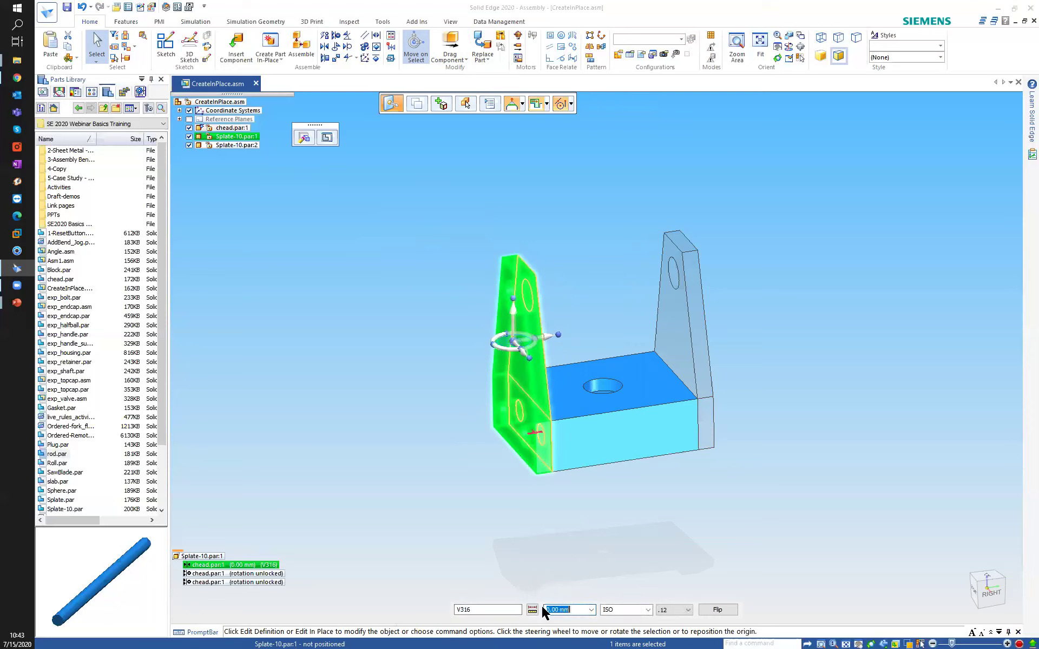
- Set the selected Splate-10.par:1 mate offset to 15 mm and turn it into a range offset from 0 to 15 mm
type("15")
key("Return")
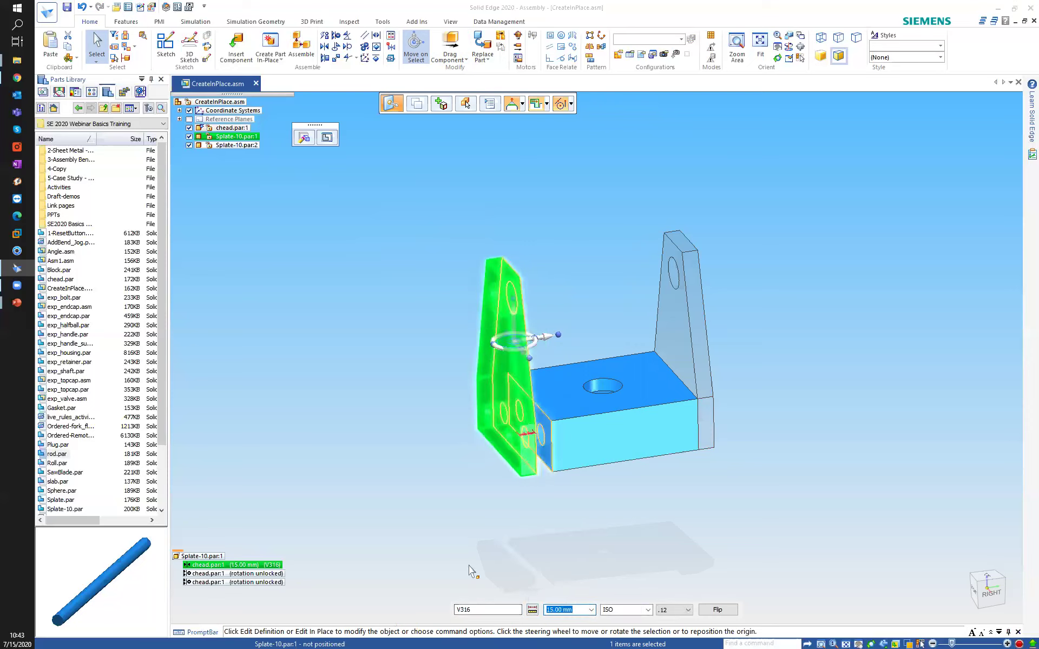
middle_click_drag(435, 464, 443, 423)
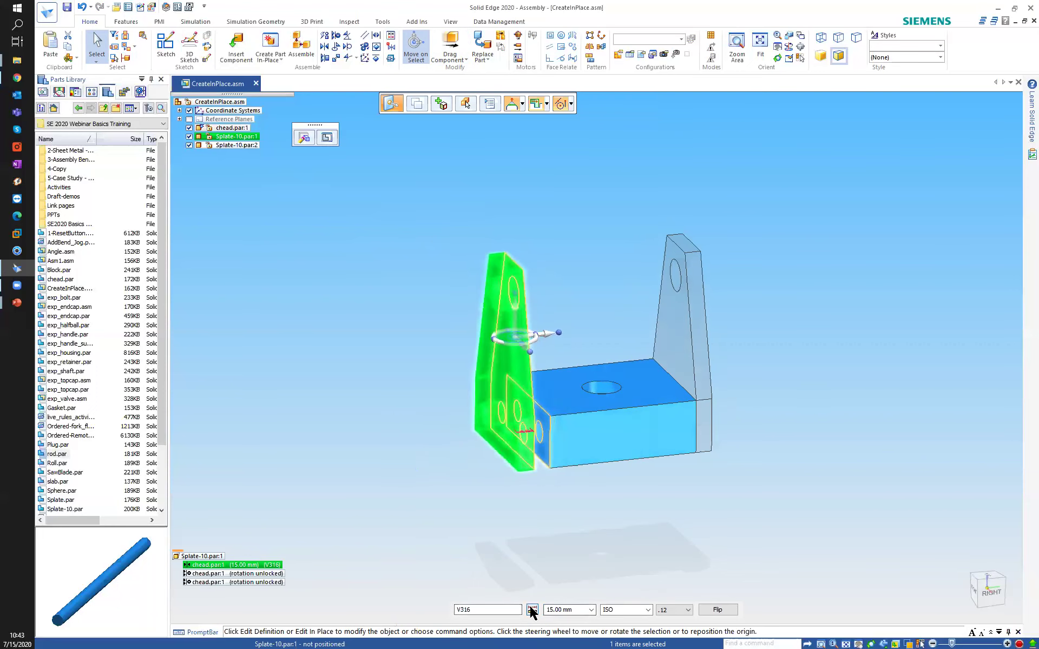
left_click(532, 610)
left_click(543, 599)
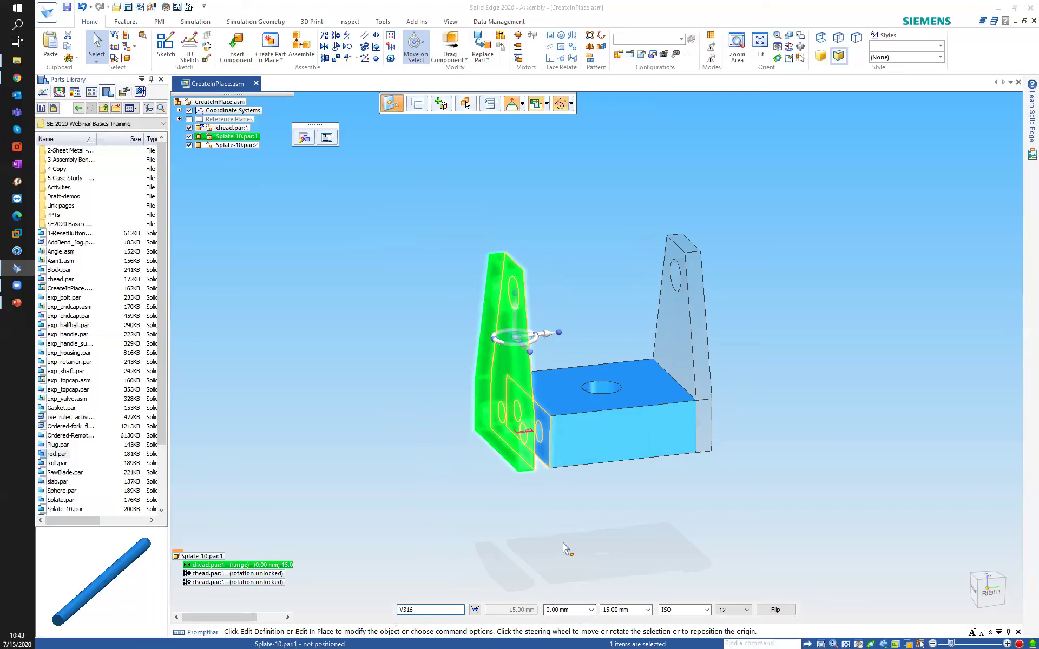
left_click(582, 608)
left_click(394, 380)
- Move Splate-10.par:1 with Drag Component to test its travel relative to the chead block
left_click(450, 48)
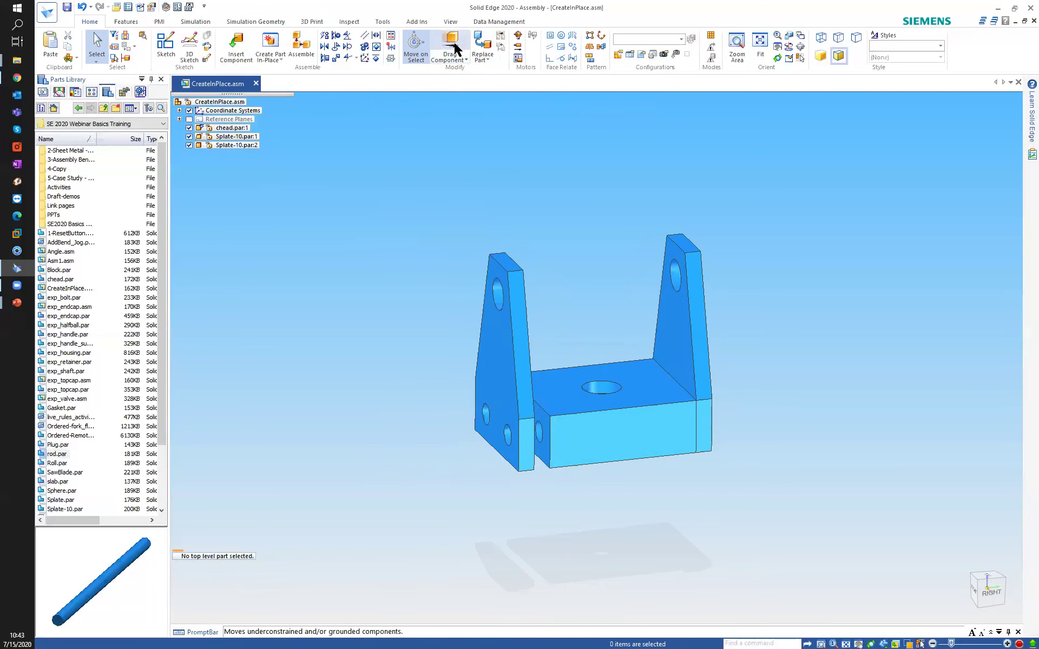
left_click(516, 350)
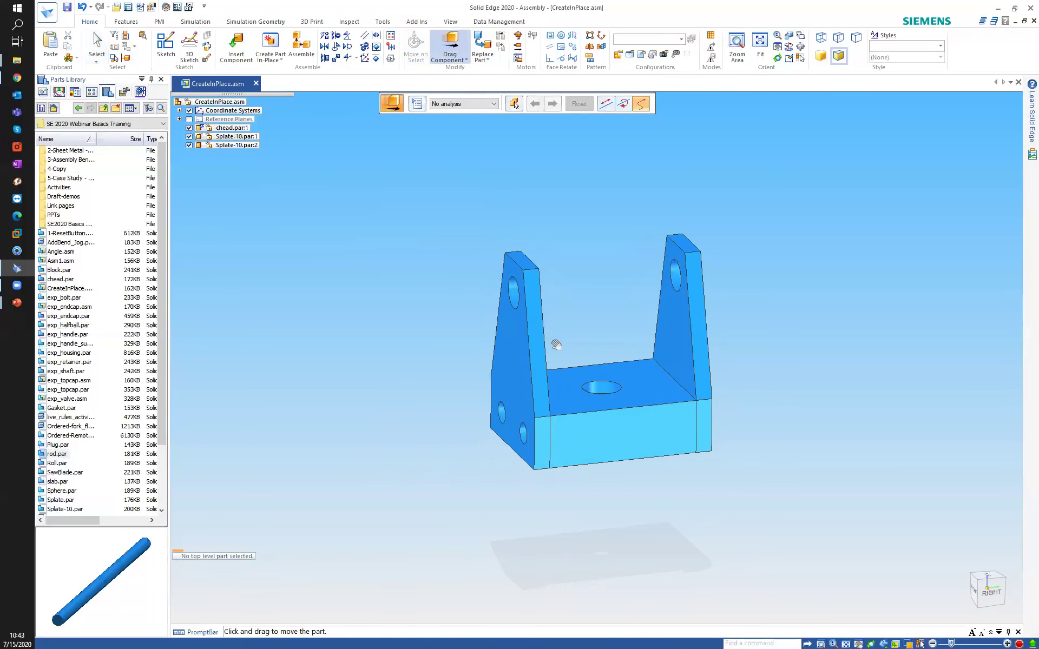
left_click_drag(501, 343, 503, 340)
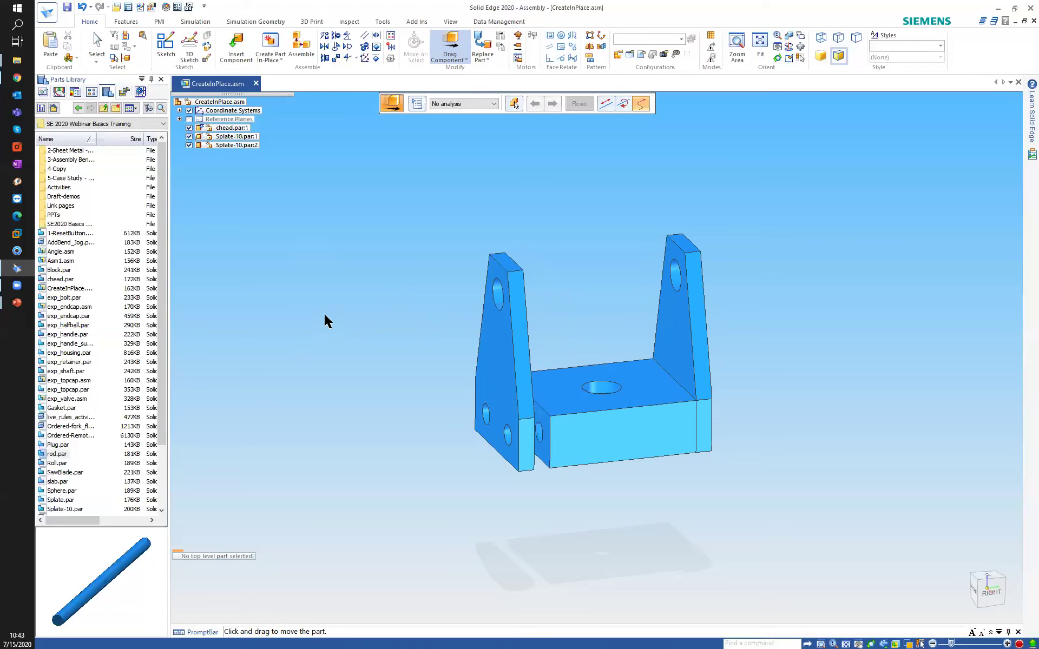
middle_click_drag(420, 373, 455, 379)
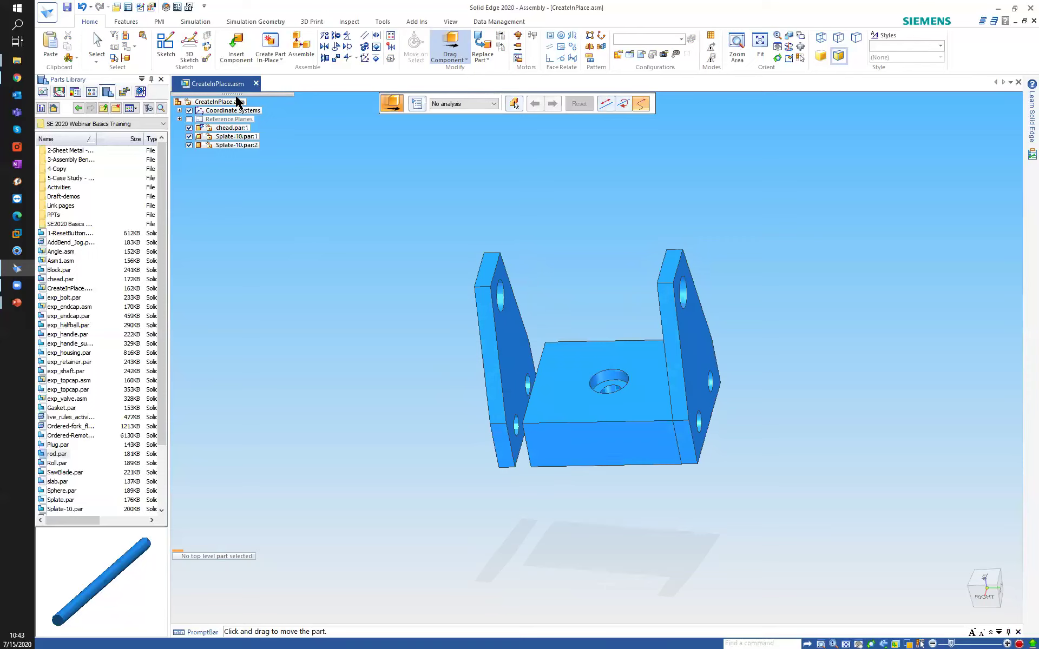
- Close CreateInPlace.asm without saving and create a new ISO Metric Assembly
left_click(256, 84)
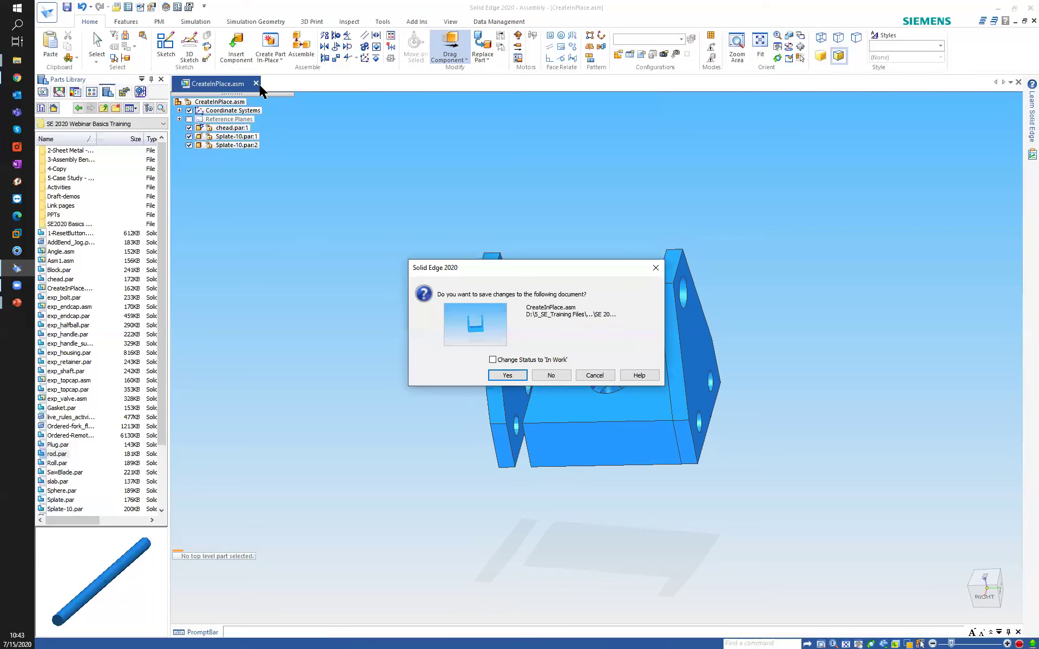
left_click(551, 375)
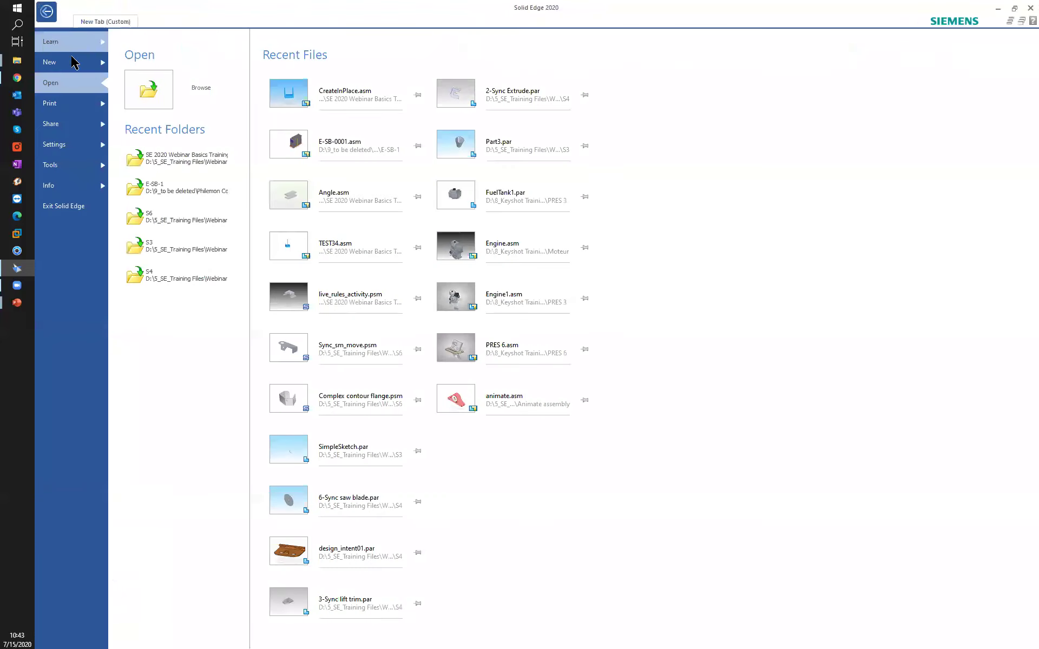
left_click(65, 62)
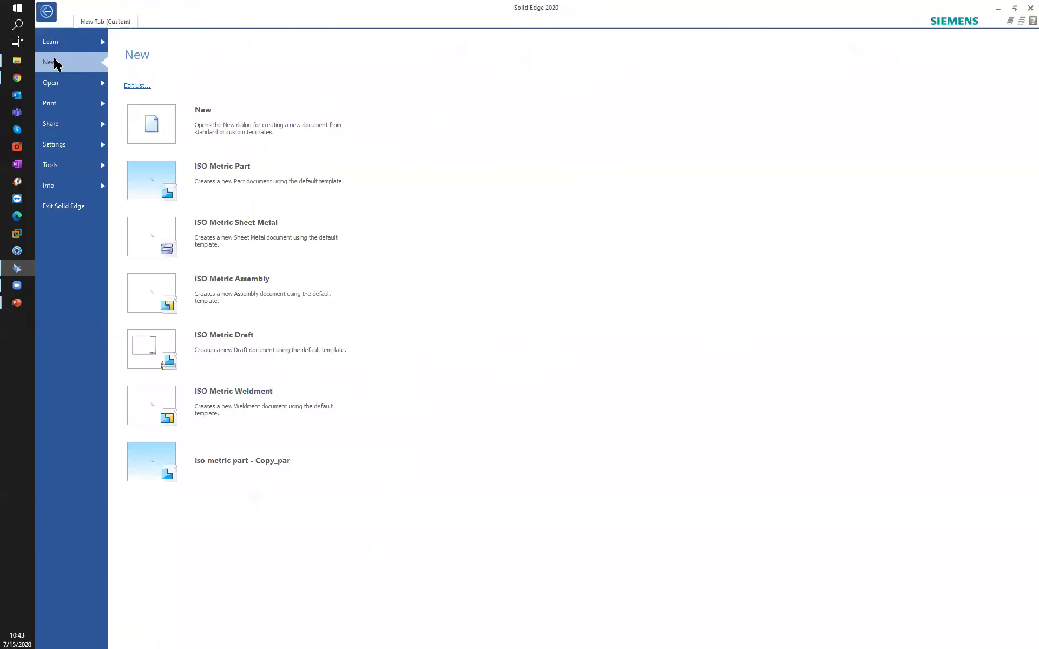
left_click(226, 291)
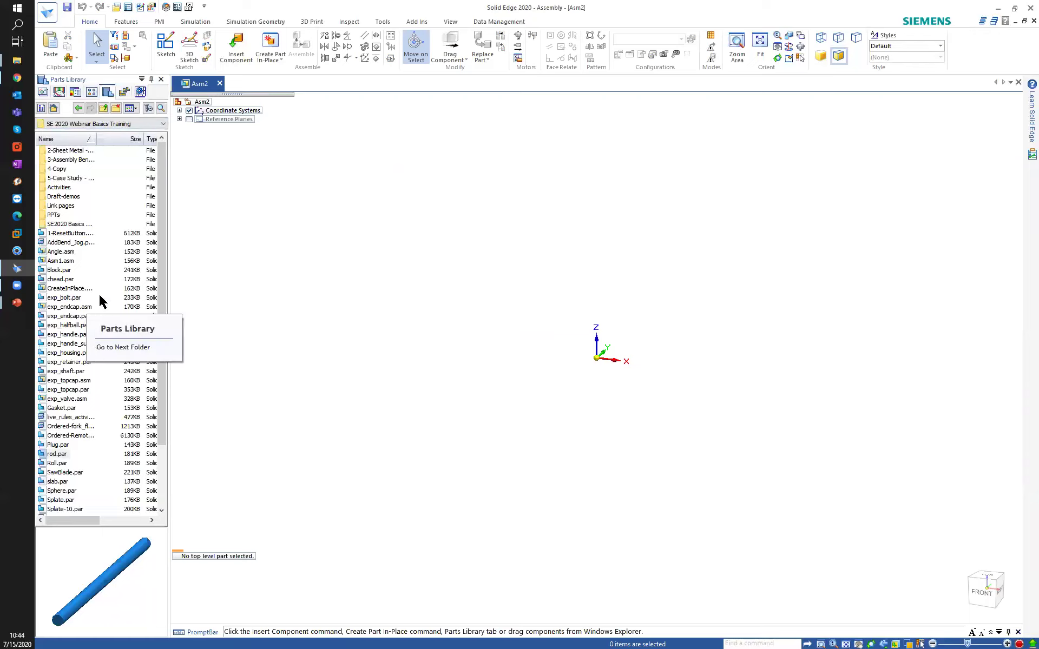
- Place Block.par from the parts library as the first component of the assembly
left_click(62, 270)
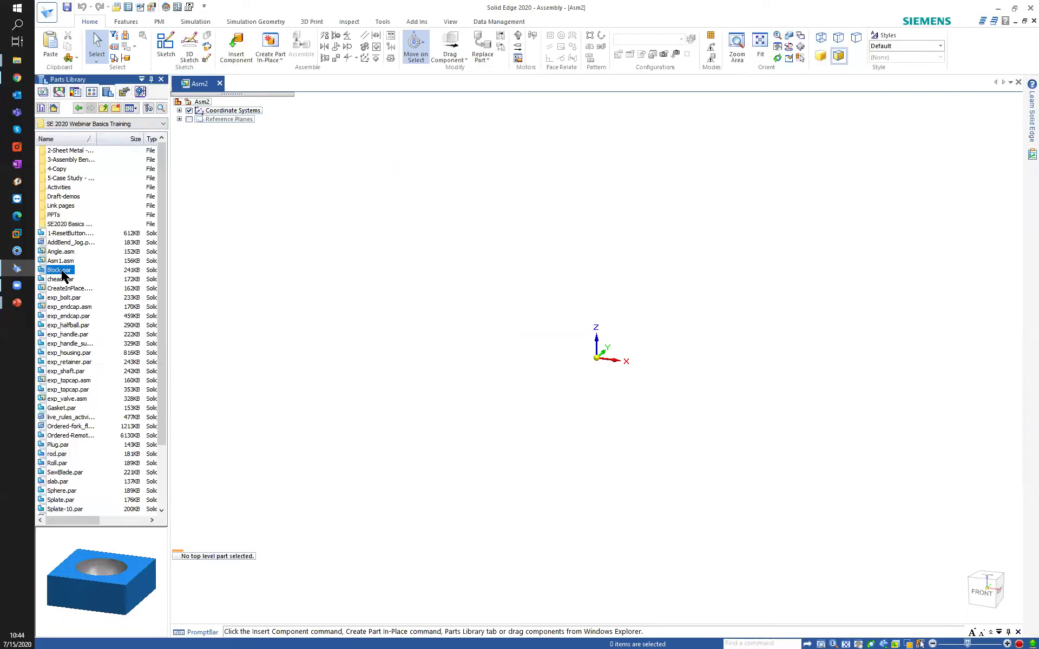
left_click_drag(113, 263, 477, 264)
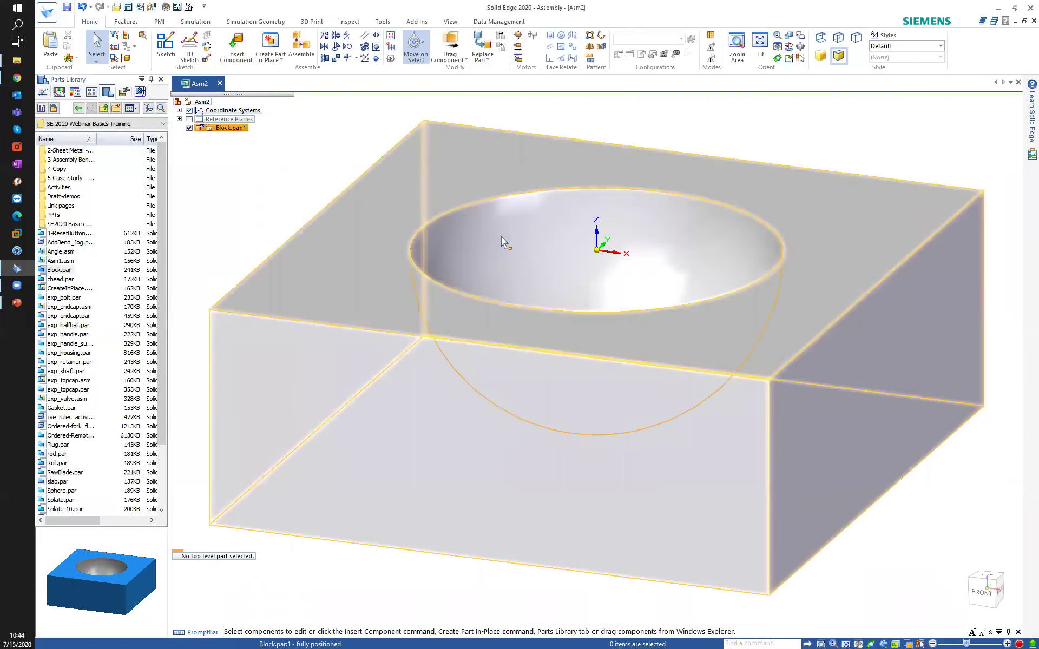
scroll(521, 325, "down", 2)
middle_click_drag(554, 339, 516, 346)
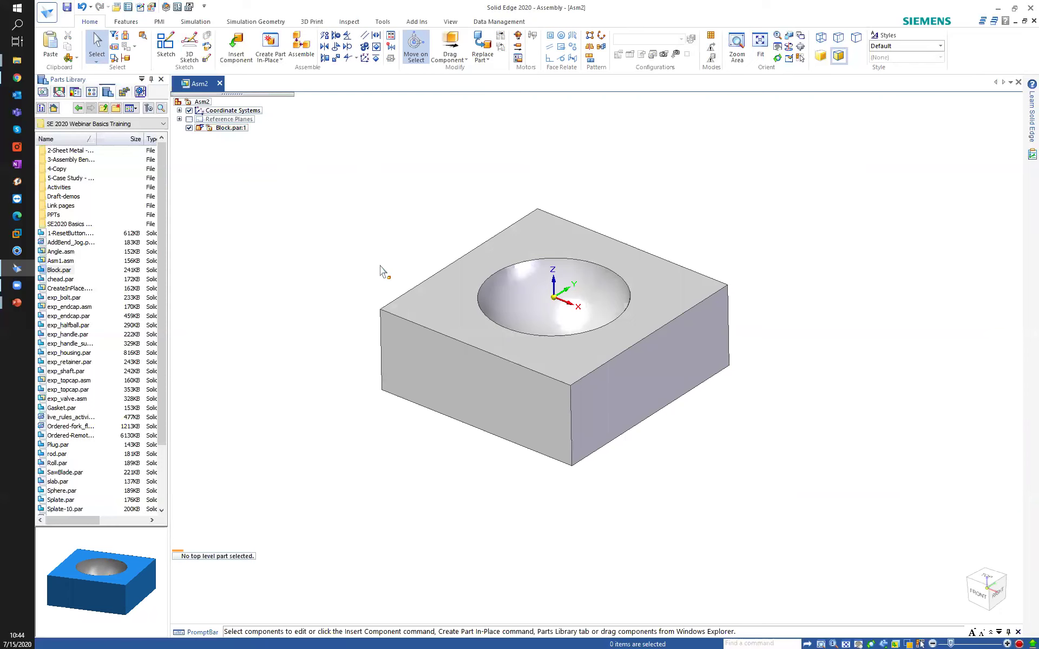
- Examine the relationship that positions Block.par:1 in the assembly
left_click(218, 129)
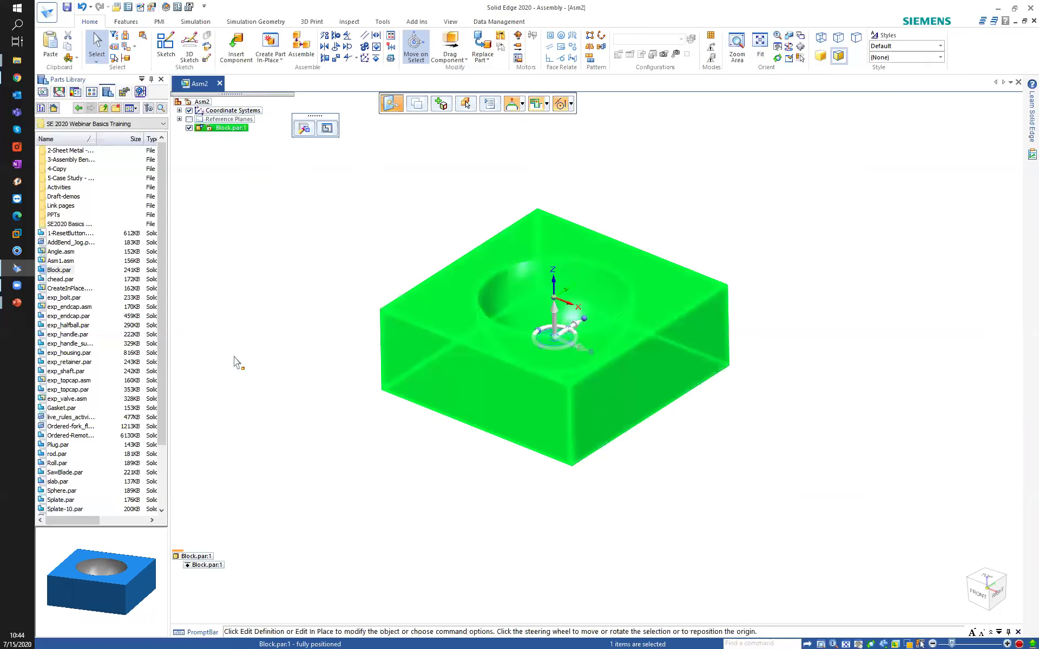
left_click(208, 565)
left_click(420, 197)
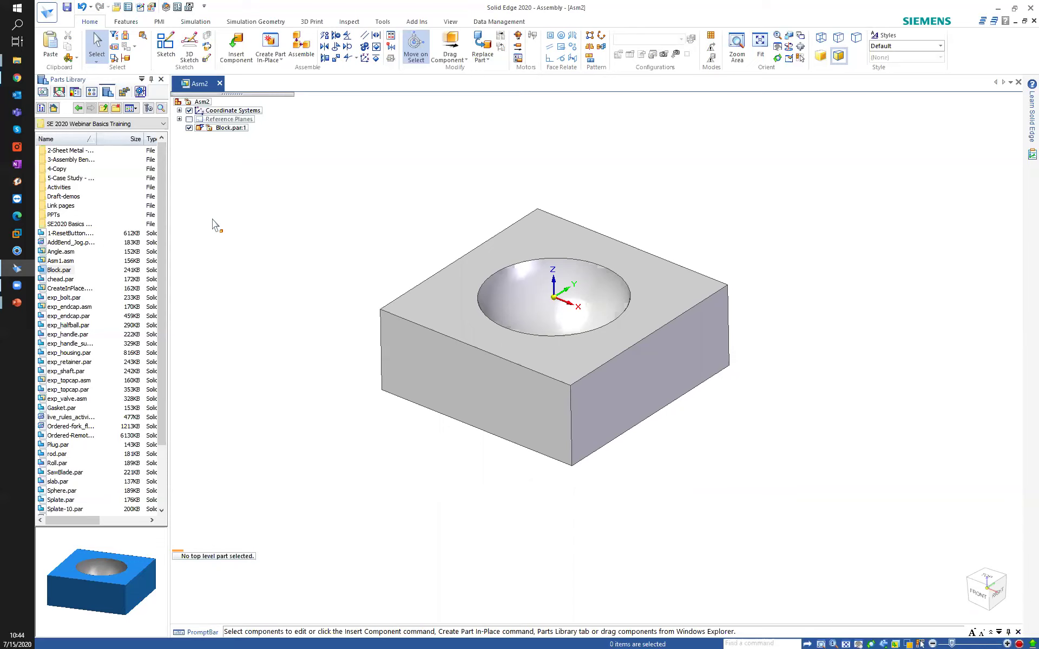
- Display the model with visible and hidden edges and bring Sphere.par into the assembly beside the block
left_click_drag(162, 412, 155, 466)
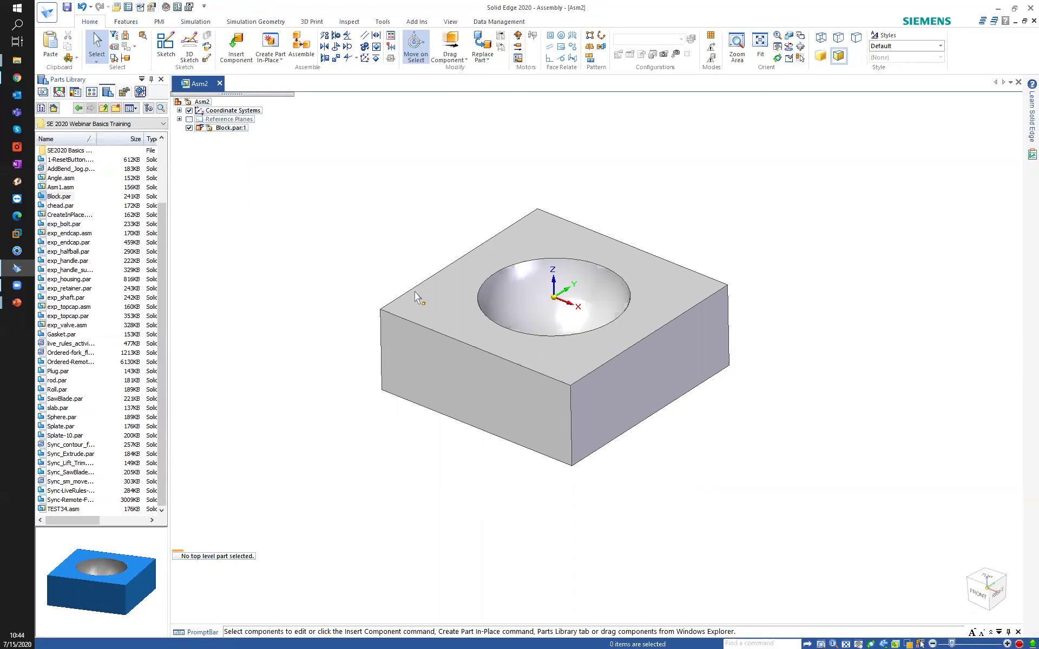
mouse_move(454, 314)
middle_mouse_down()
mouse_move(463, 336)
mouse_move(544, 282)
mouse_move(564, 242)
mouse_move(518, 331)
mouse_move(524, 376)
mouse_move(462, 441)
mouse_move(473, 323)
middle_mouse_up()
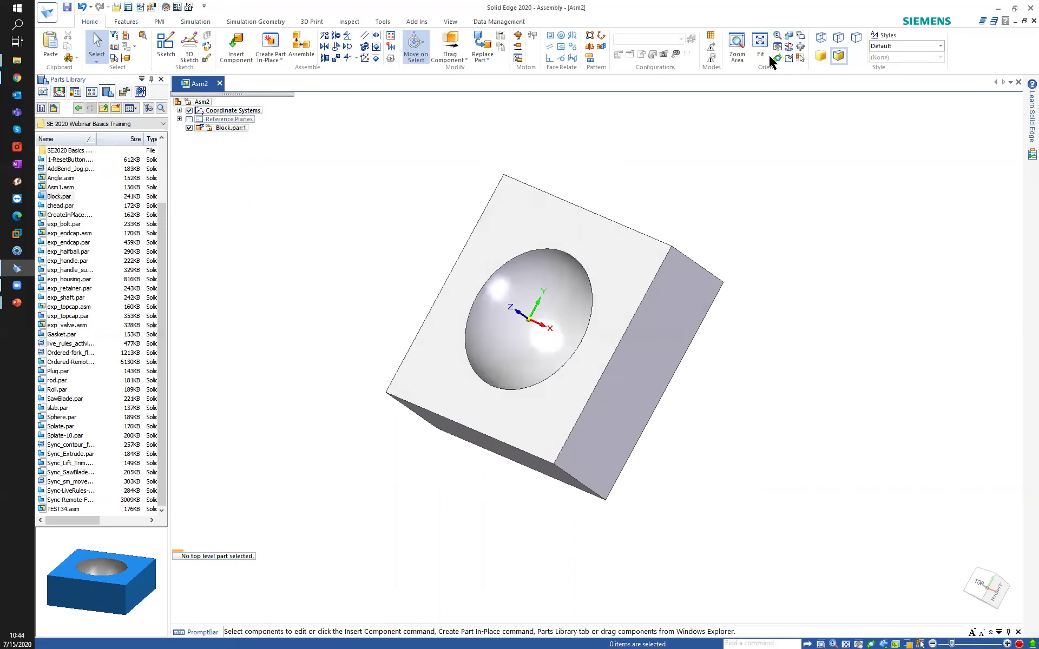
left_click(839, 37)
middle_click_drag(536, 303, 514, 262)
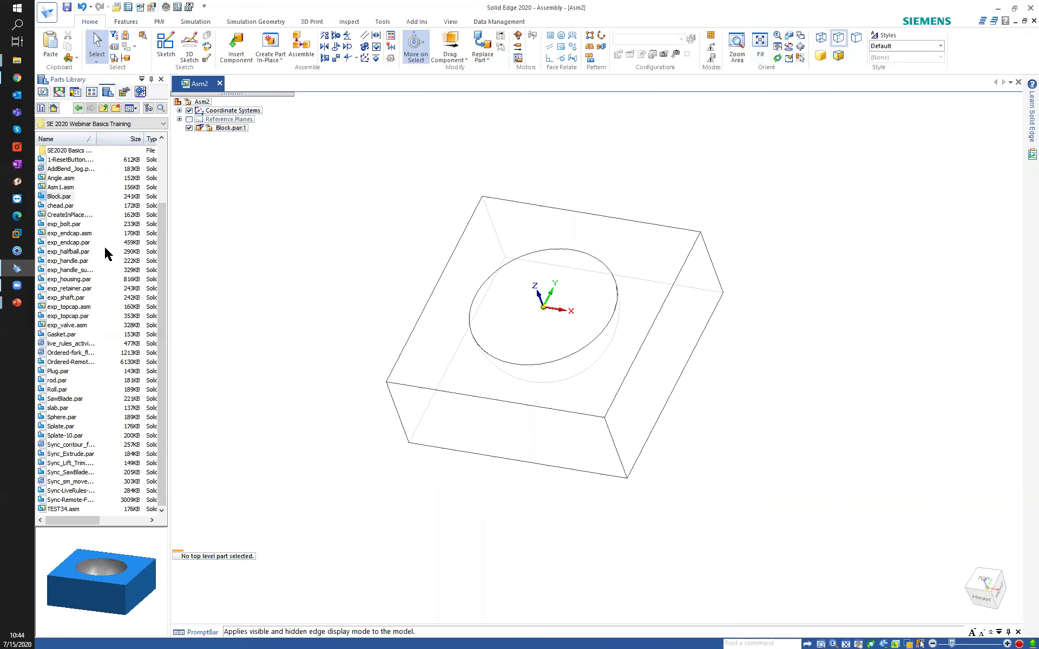
left_click(61, 418)
left_click_drag(58, 419, 387, 193)
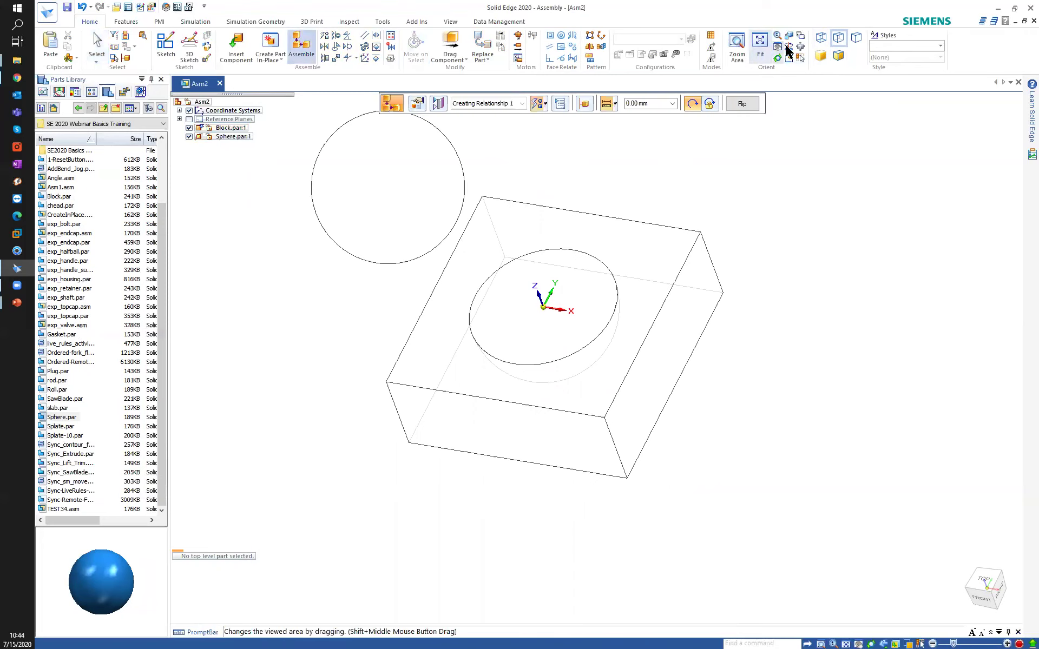
- Restore the shaded with visible edges display and show the sphere's reference planes for placement
left_click(839, 56)
middle_click_drag(440, 214, 435, 217)
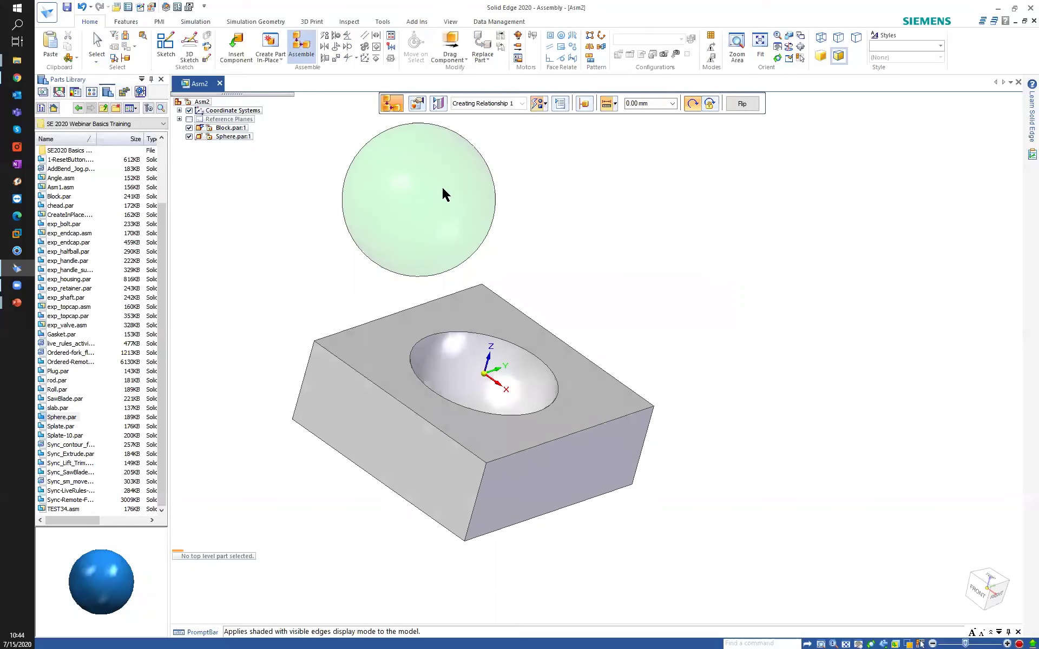
left_click(438, 104)
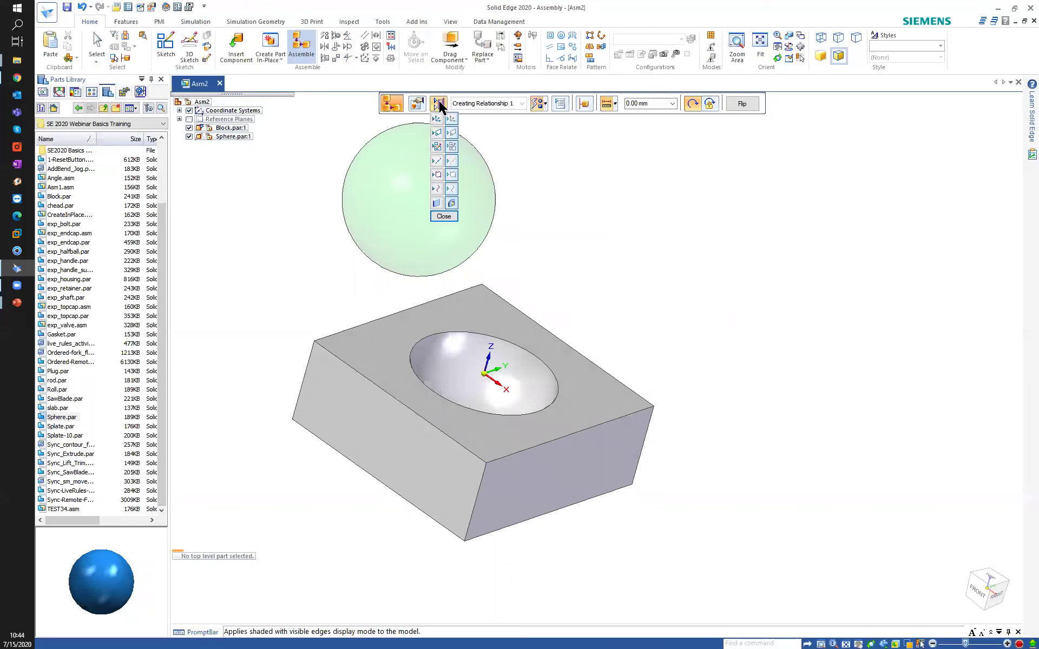
left_click(439, 145)
middle_click_drag(334, 321, 319, 284)
middle_click_drag(364, 190, 414, 197)
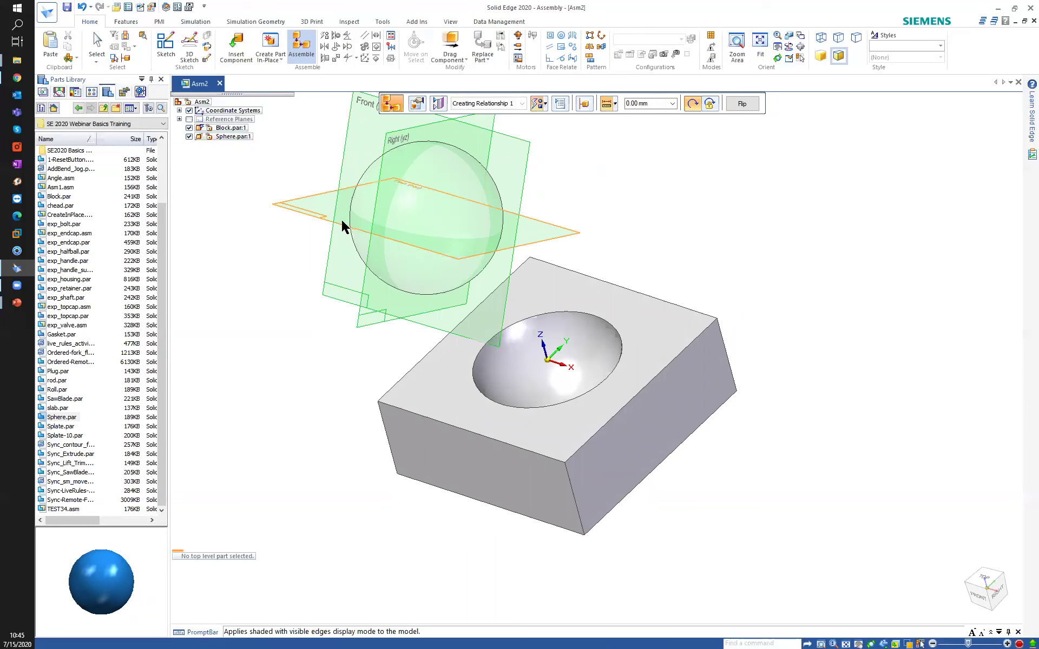
- Constrain the sphere's Top (xy) plane to the block's top face
left_click(307, 213)
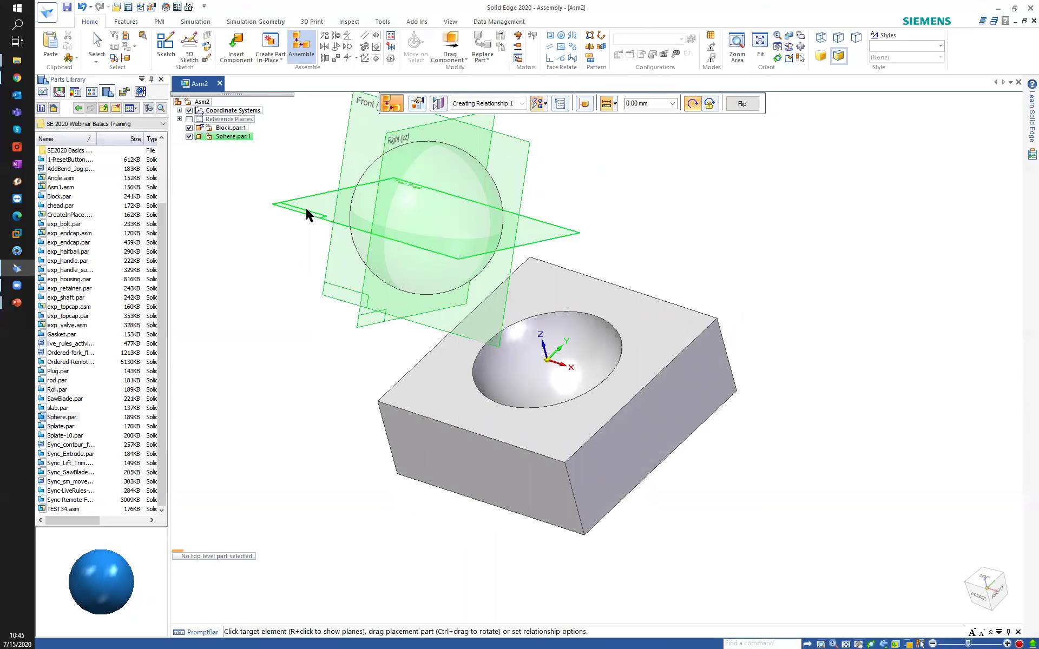
left_click(424, 395)
key("ctrl+f")
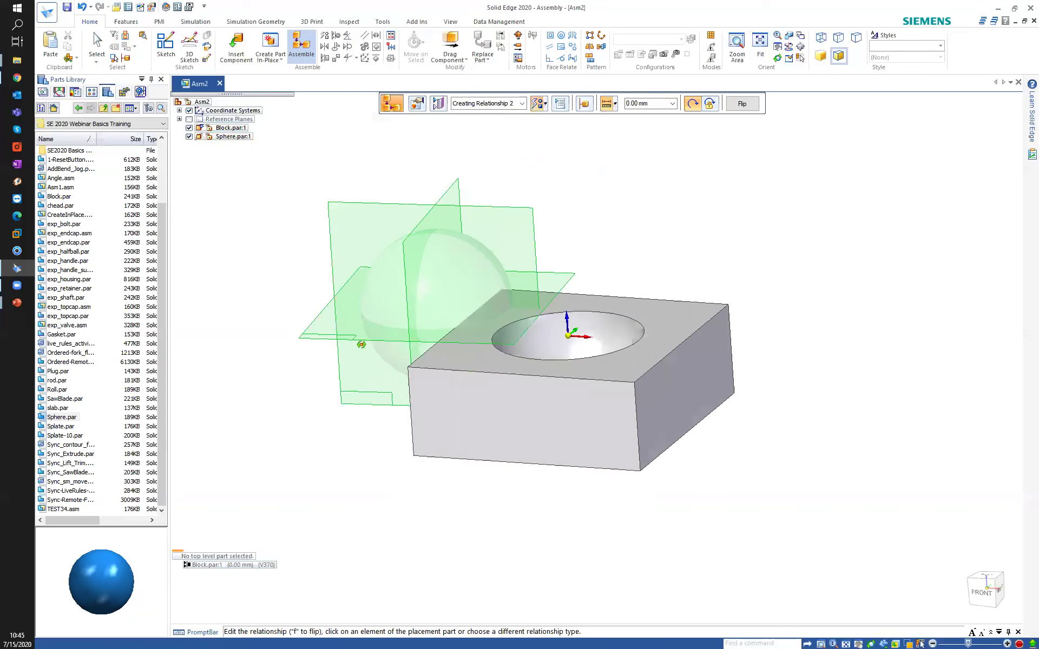
- Constrain the sphere's Front (xz) plane to the xz plane of the assembly's base coordinate system
middle_click_drag(431, 312, 264, 423)
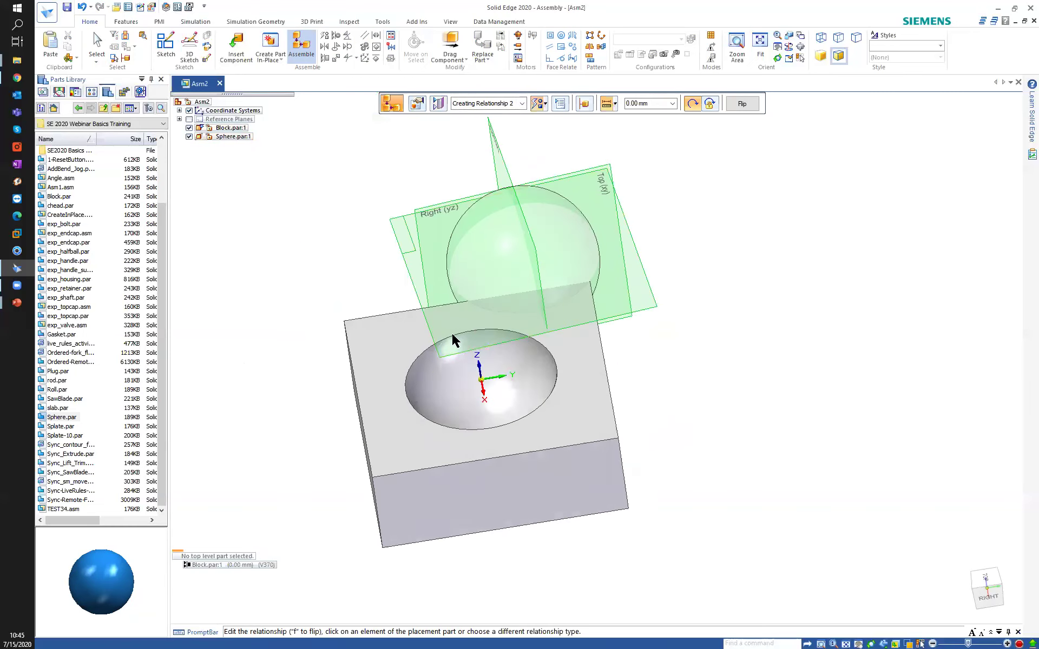
left_click(508, 171)
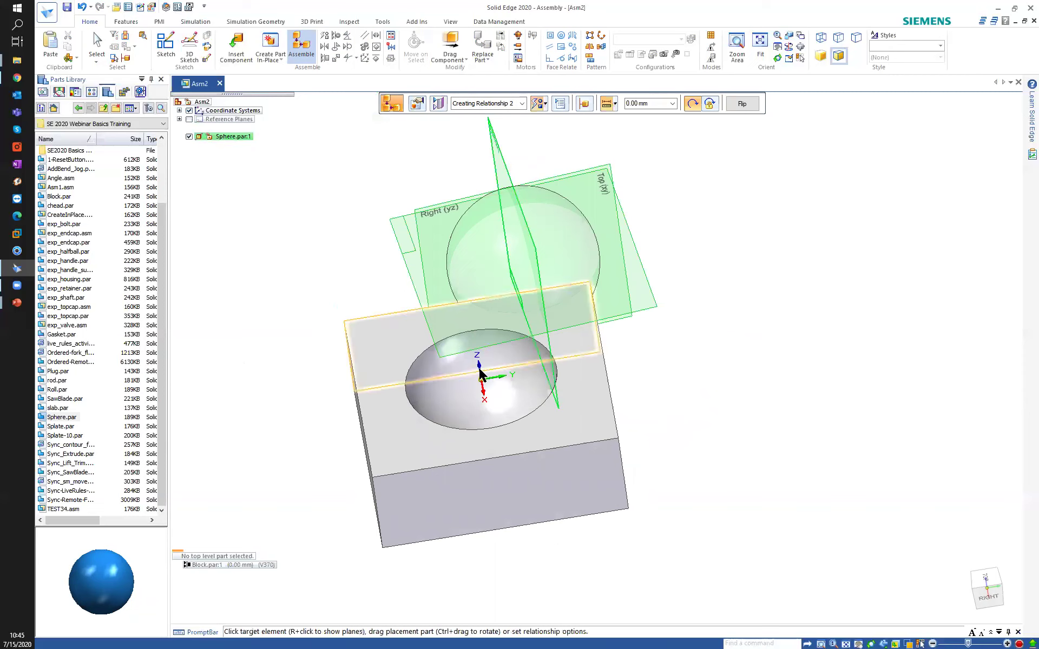
middle_click_drag(482, 385, 564, 327)
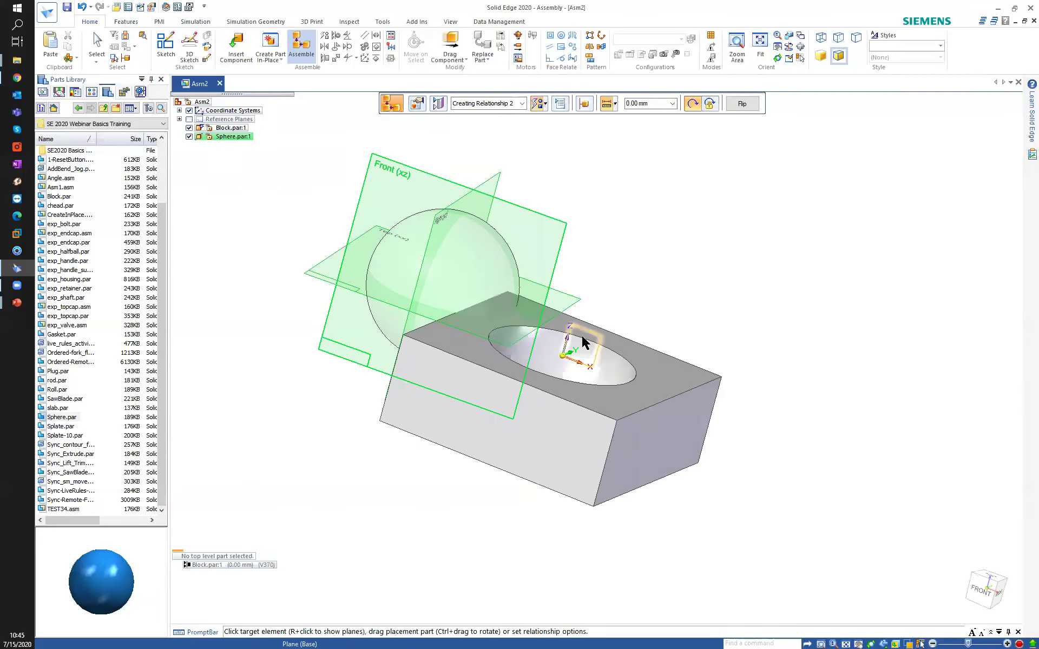
left_click(588, 343)
- Constrain the sphere's Right (yz) plane to the yz plane of the base coordinate system, seating it in the block's cavity
left_click(469, 200)
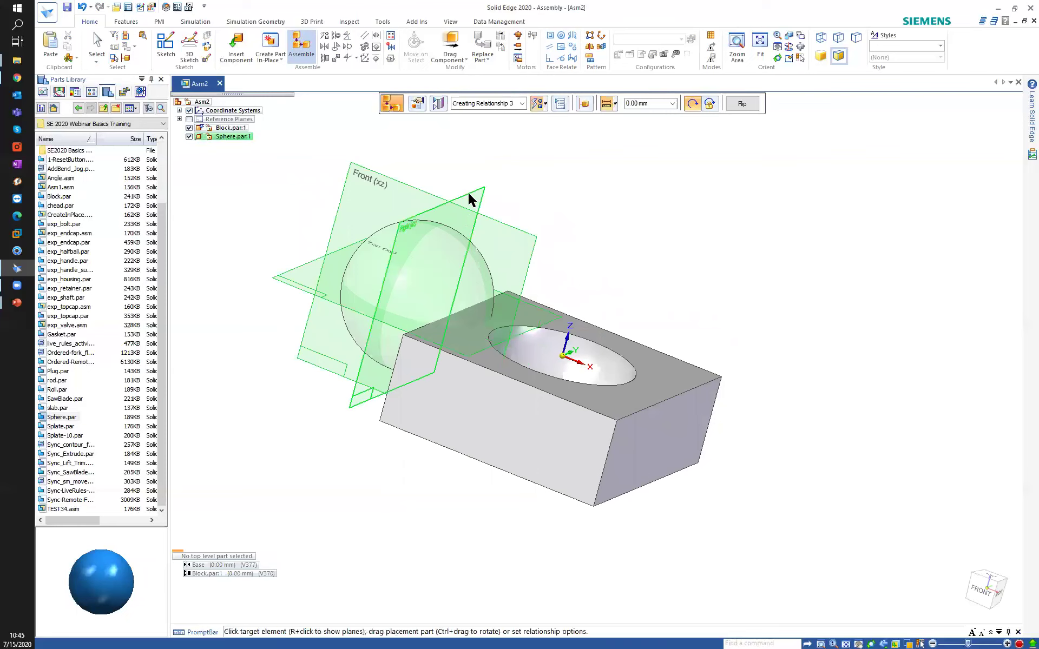
middle_click_drag(570, 326, 518, 352)
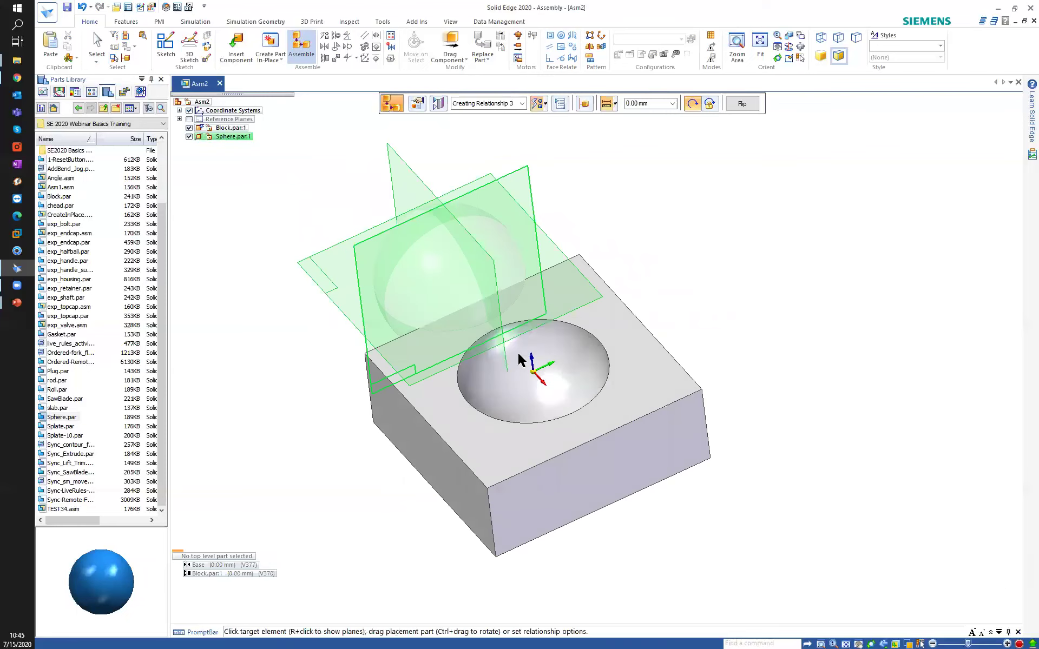
left_click(548, 353)
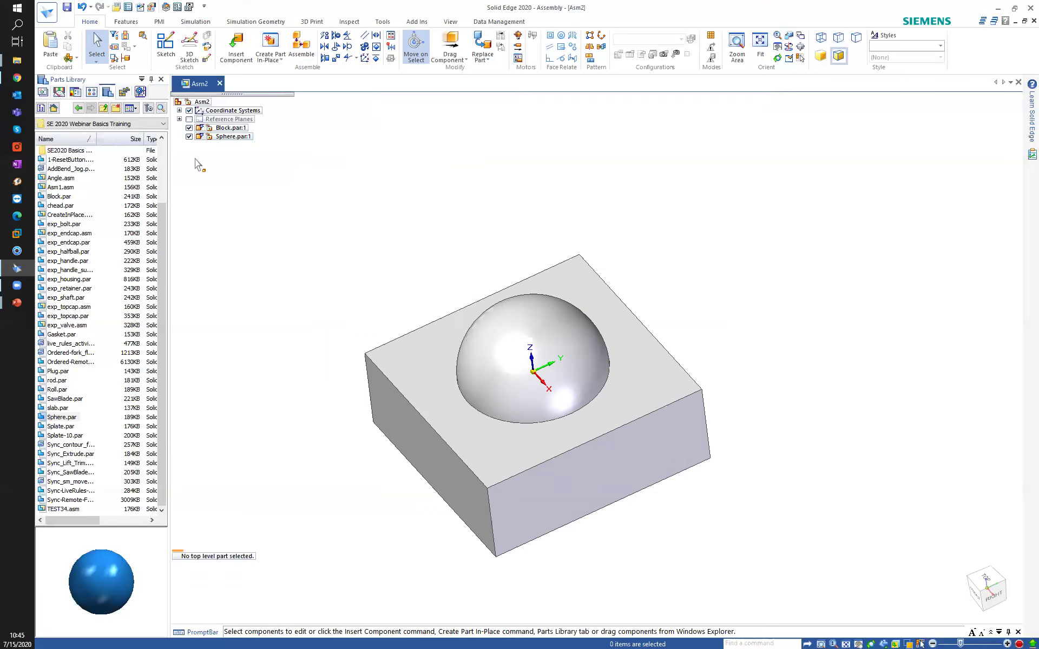
- Enable "Maintain relationships when placing component" in the Assembly section of the program options and accept the change
key("ctrl+i")
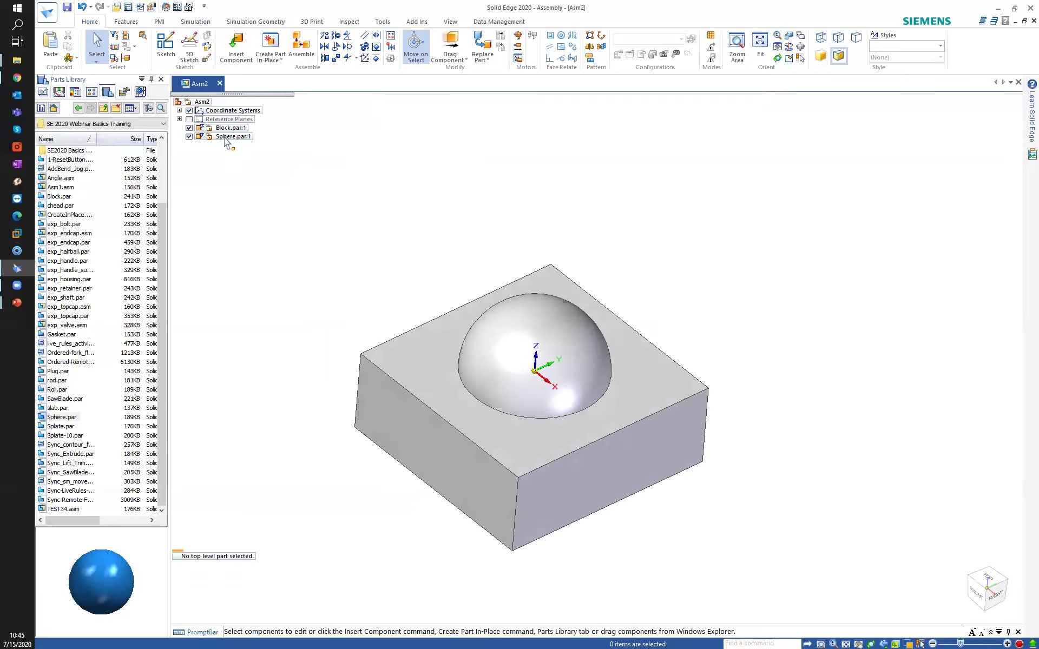
mouse_move(295, 169)
middle_mouse_down()
mouse_move(327, 170)
mouse_move(275, 172)
middle_mouse_up()
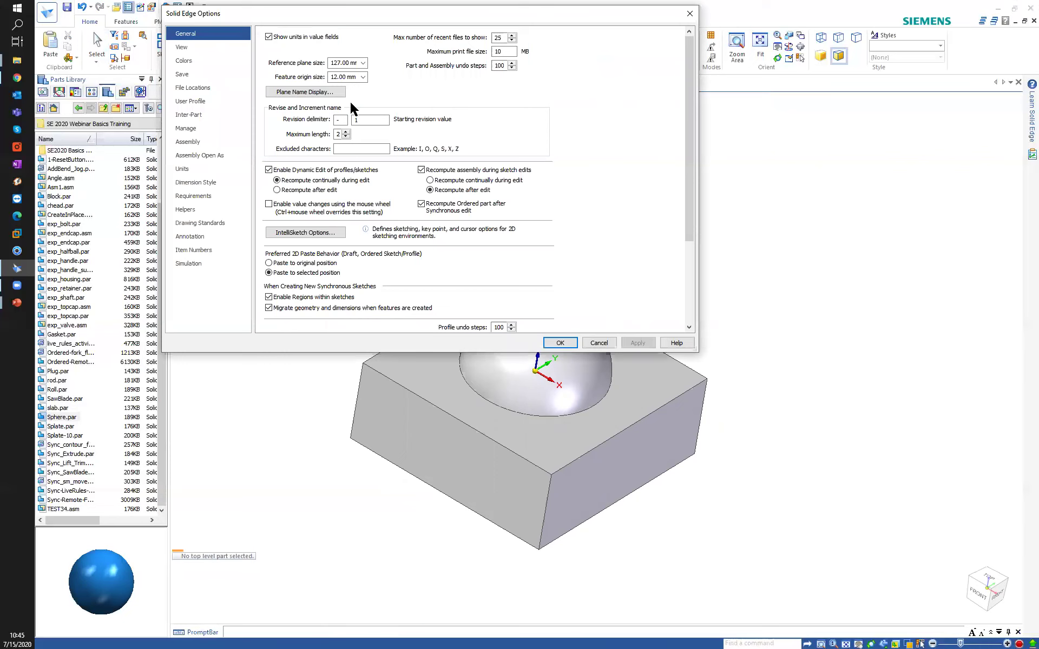
left_click(188, 142)
left_click(277, 72)
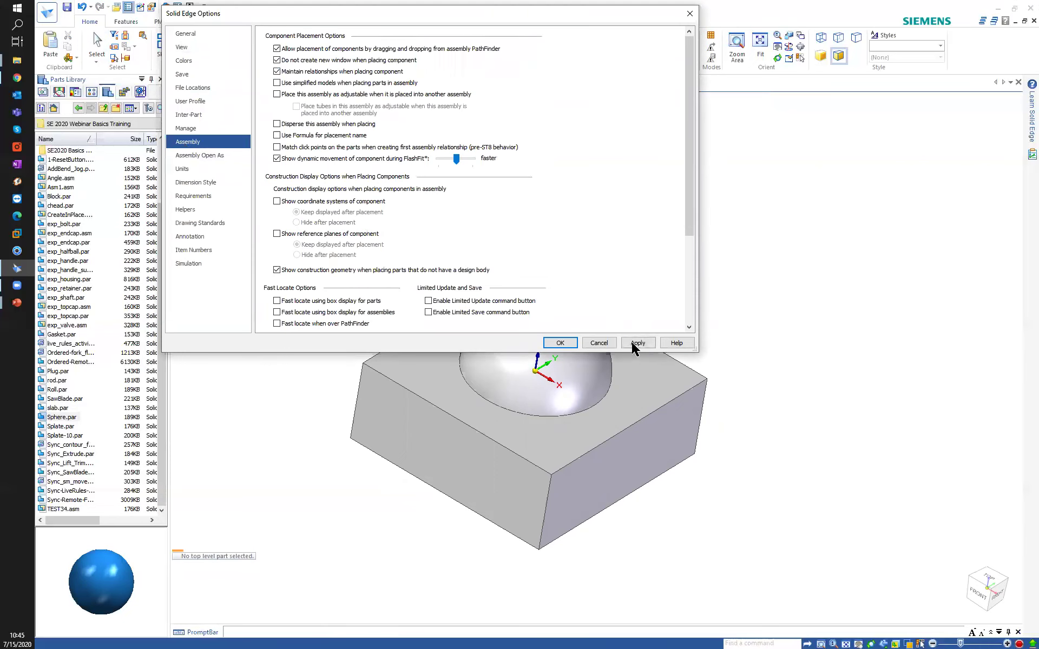
left_click(561, 343)
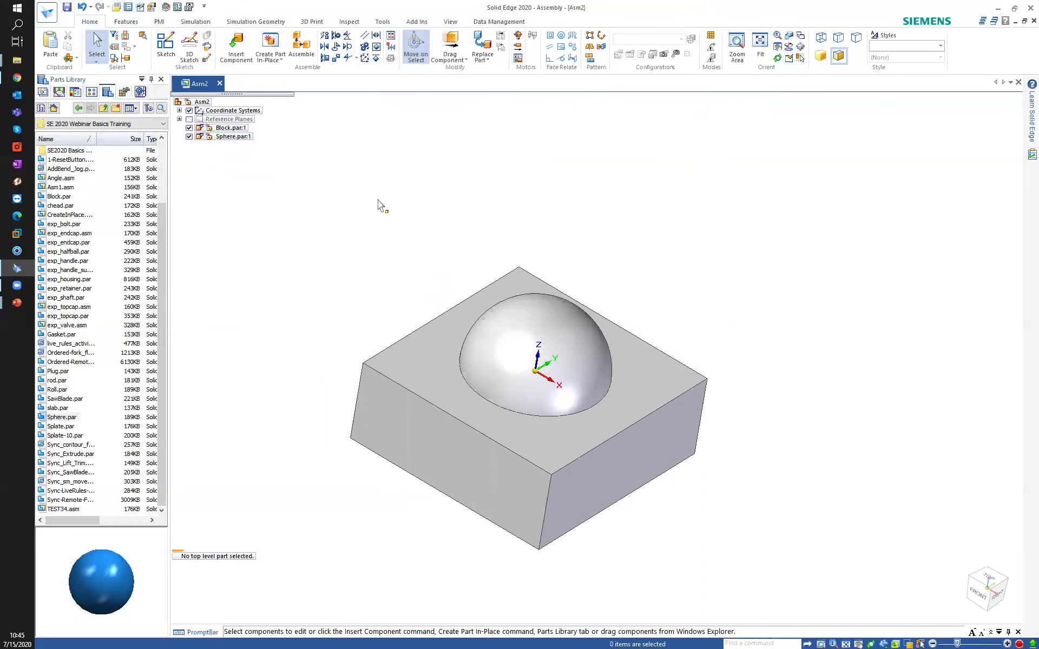
- Delete the ground relationship of Sphere.par:1 and move the sphere up out of the block's cavity with Drag Component
left_click(227, 138)
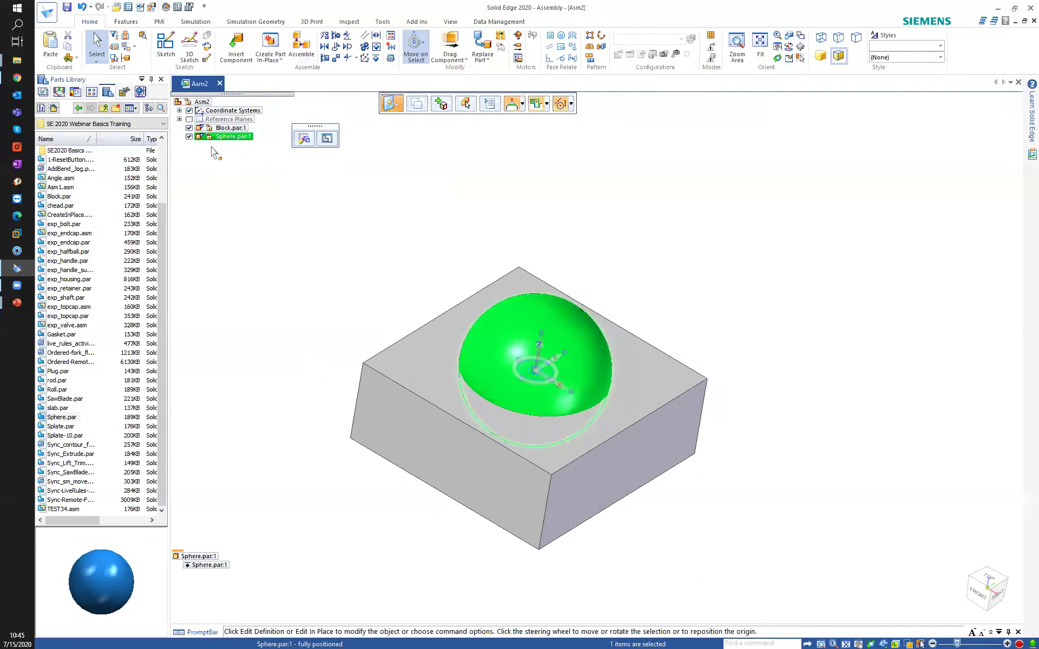
left_click(200, 566)
key("Delete")
left_click(450, 48)
left_click_drag(562, 305, 568, 268)
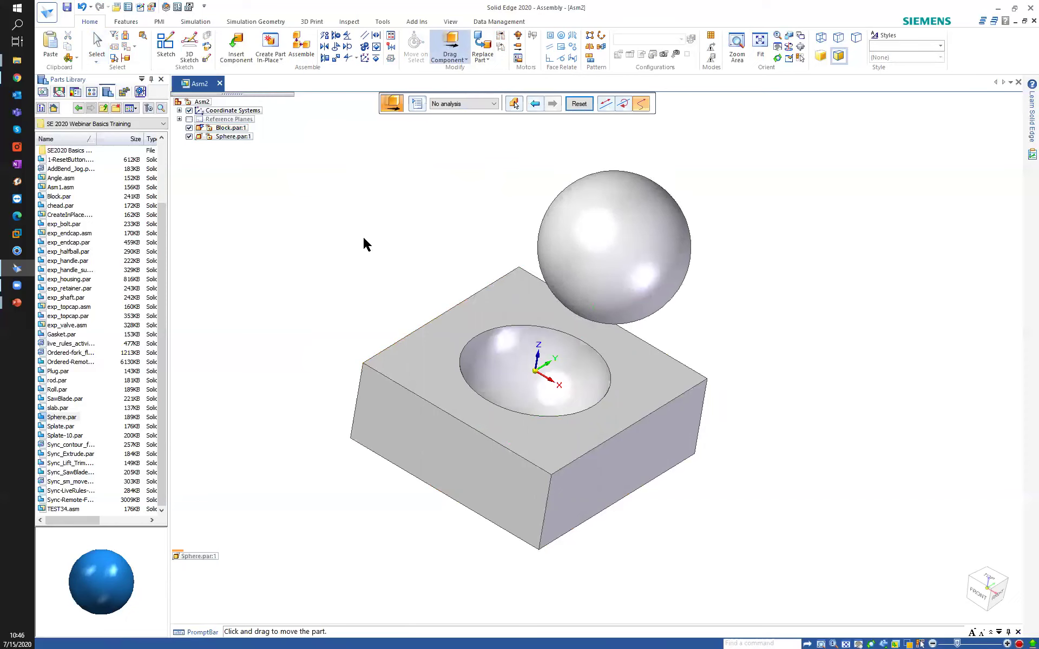
- Add a Connect relationship with 0.00 mm offset between the sphere's center point and the center point of the block's cavity
middle_click_drag(364, 244, 334, 245)
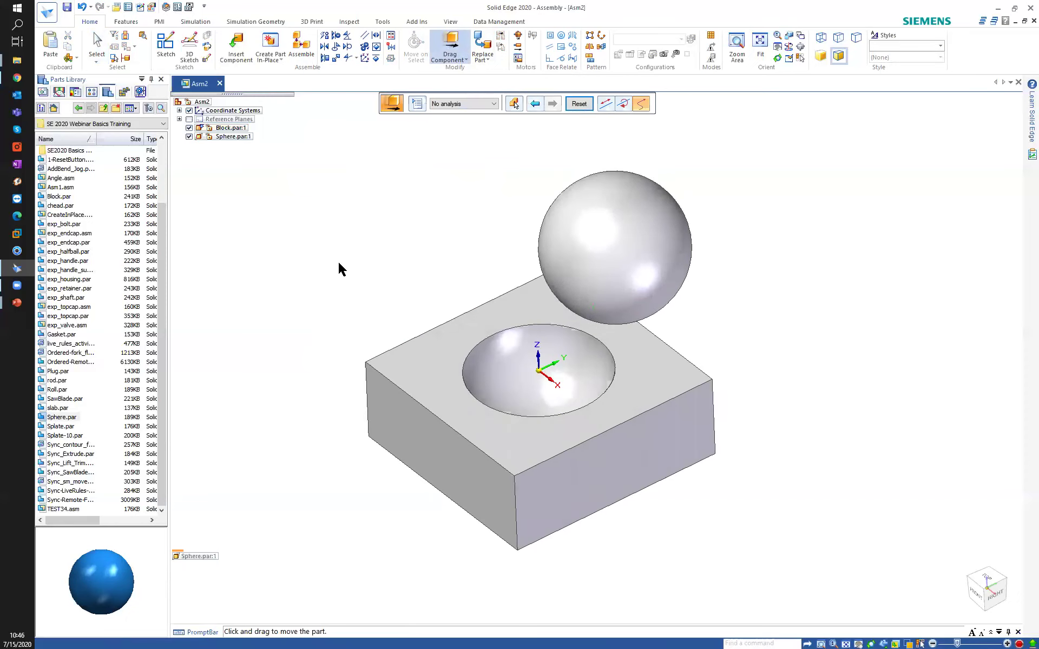
middle_click_drag(339, 197, 379, 184)
left_click(335, 59)
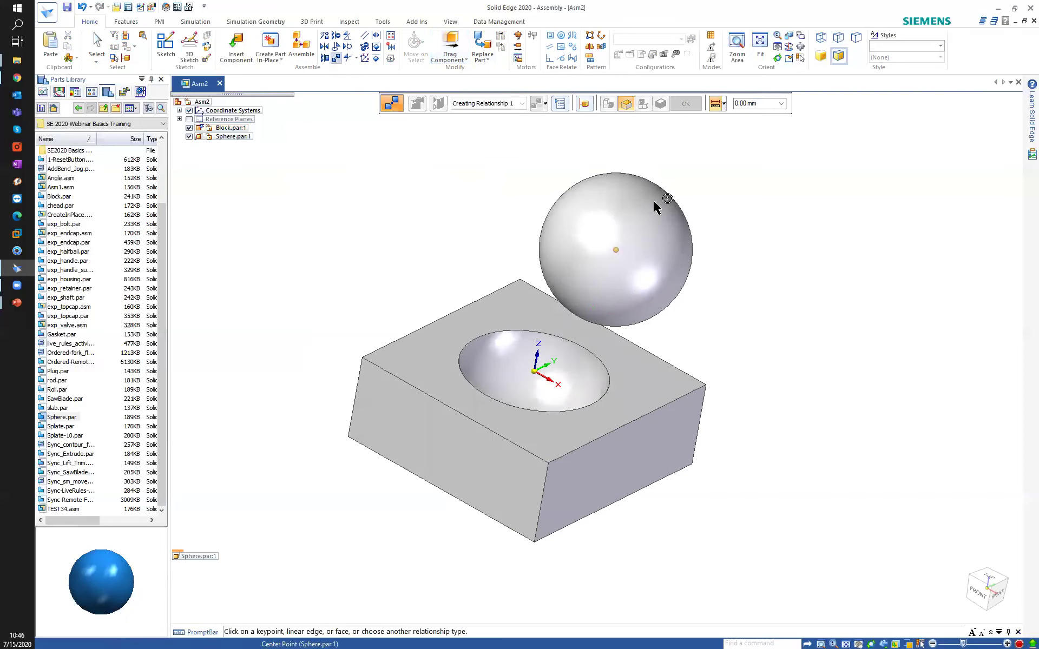
left_click(595, 207)
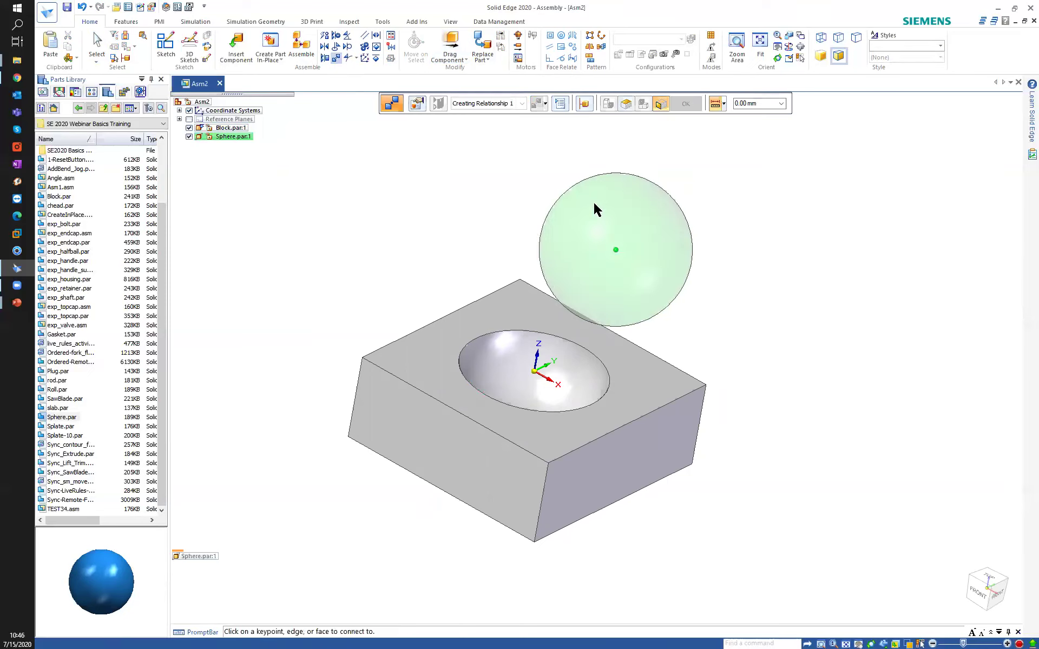
middle_click_drag(645, 225, 598, 371)
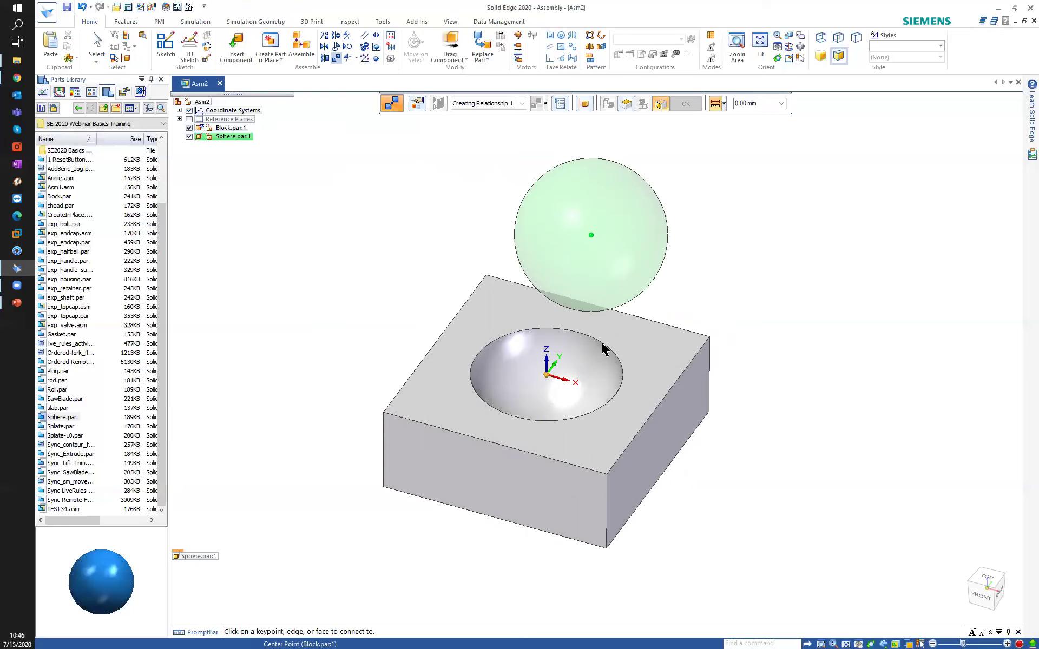
left_click(546, 377)
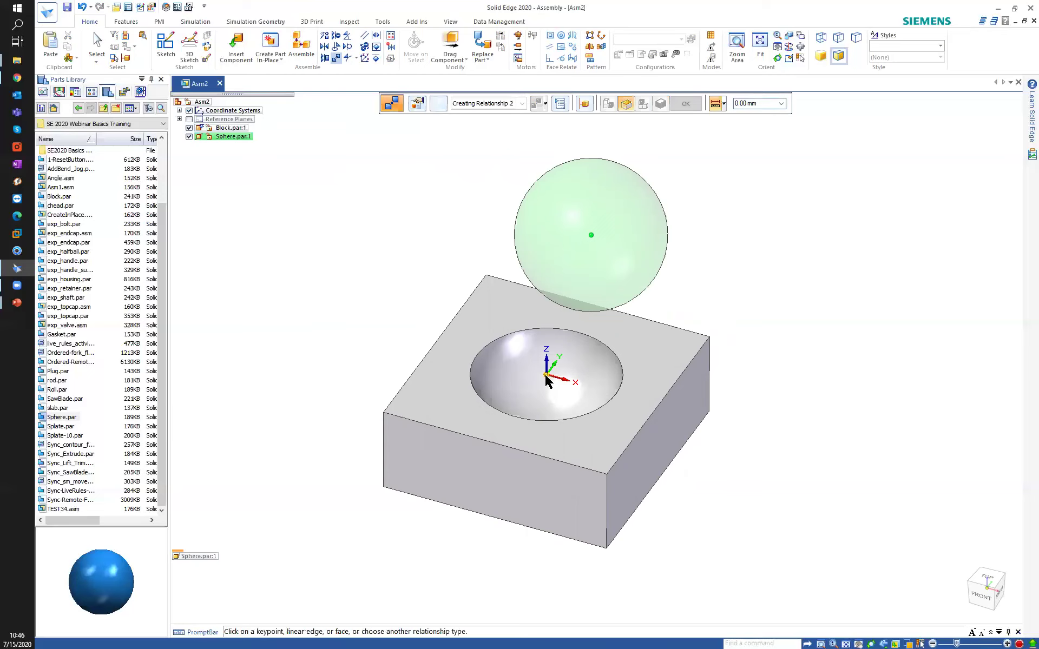
right_click(358, 263)
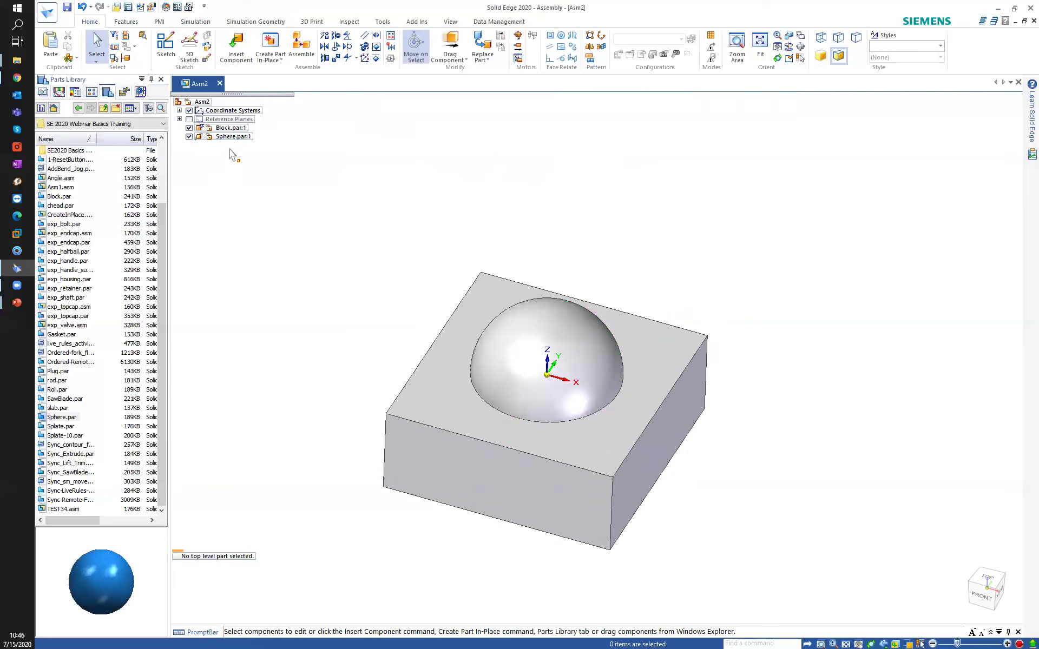
- Examine the sphere's relationship and test its remaining freedom of movement with Drag Component
left_click(224, 136)
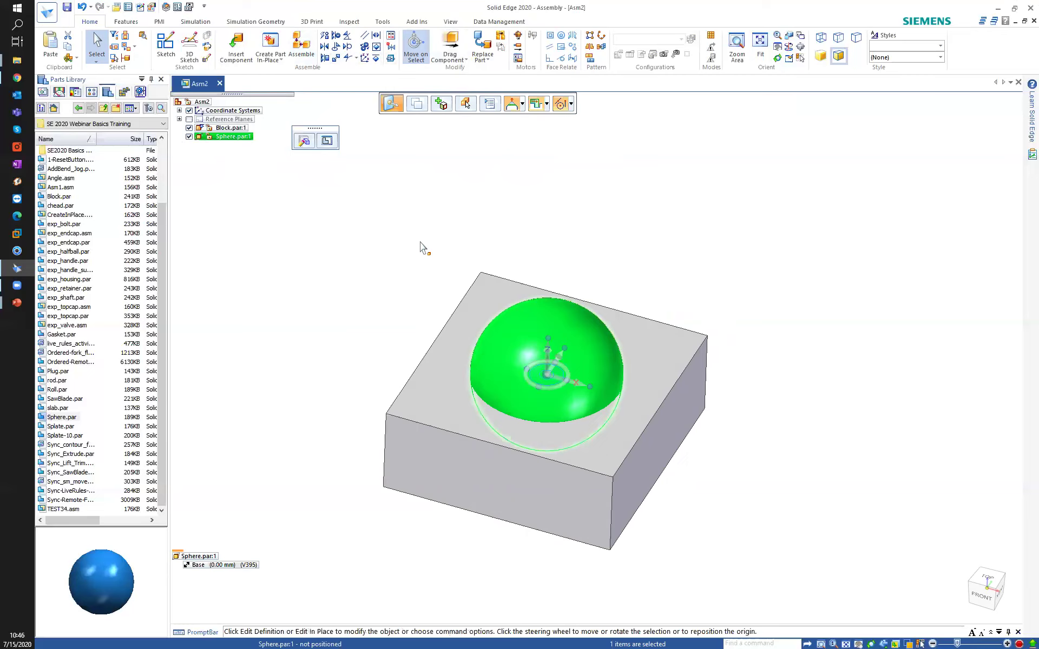
left_click(450, 51)
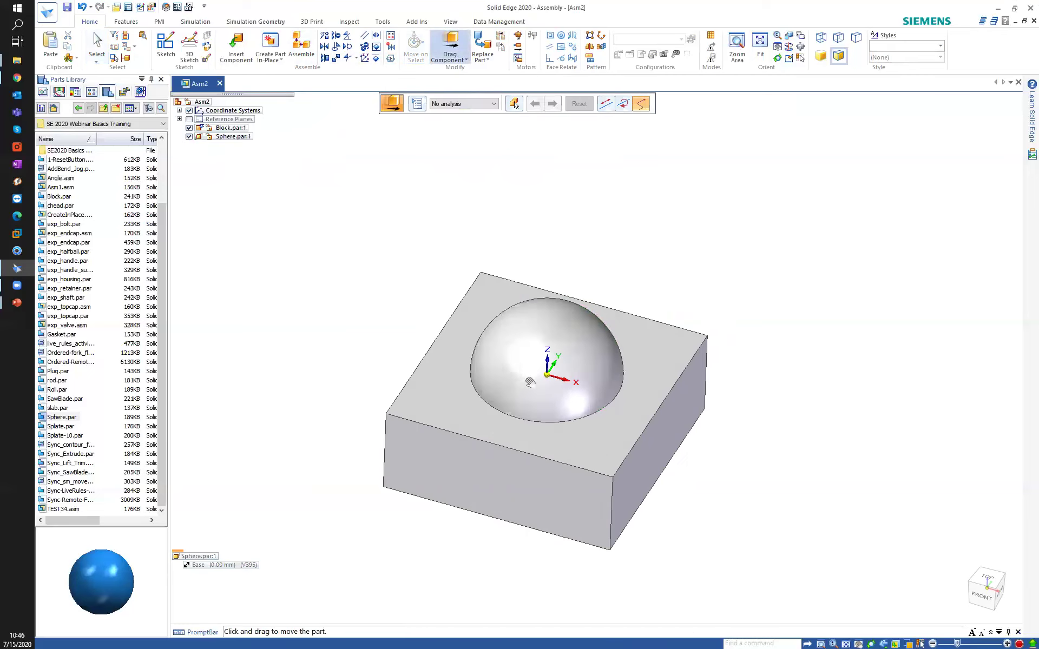
middle_click_drag(539, 330, 447, 257)
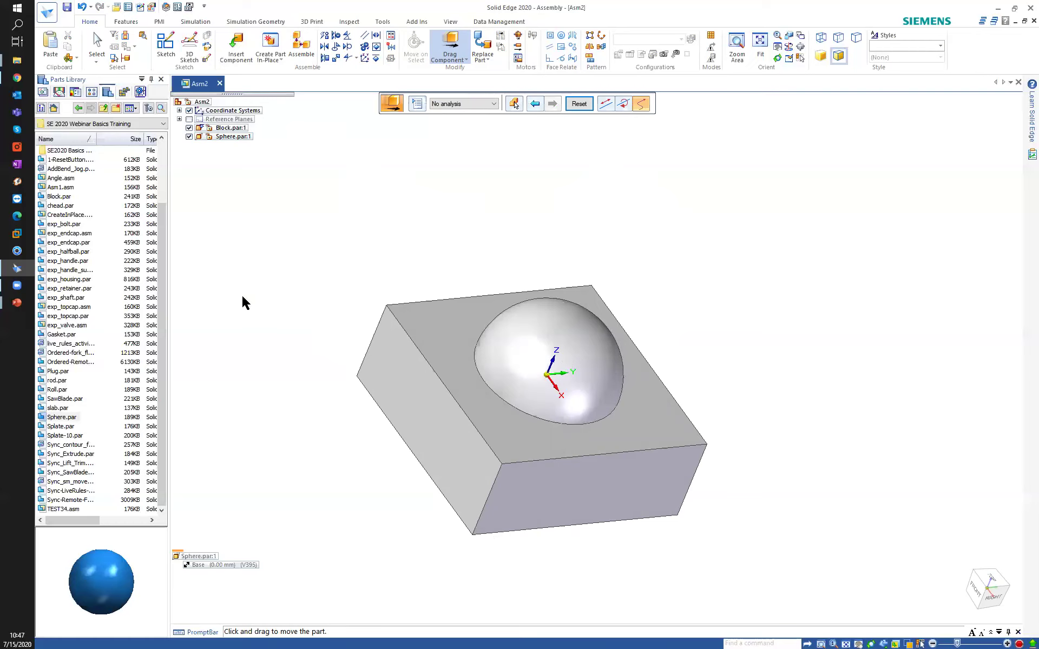
middle_click_drag(379, 306, 449, 319)
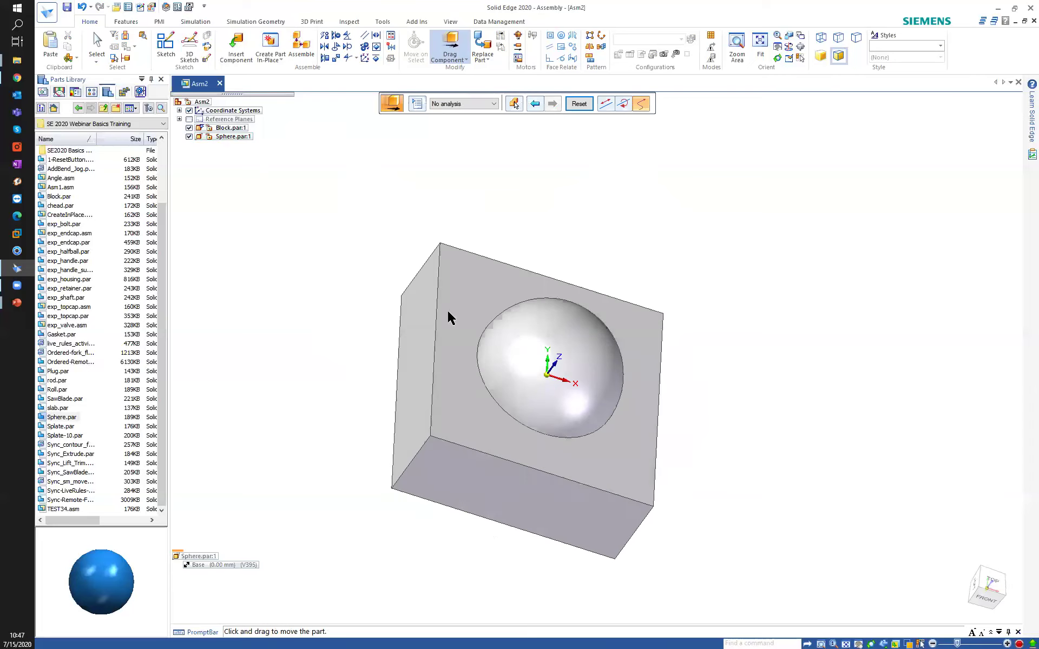
- Close the Asm2 assembly and minimize Solid Edge to return to the presentation slides
left_click(220, 83)
left_click(542, 381)
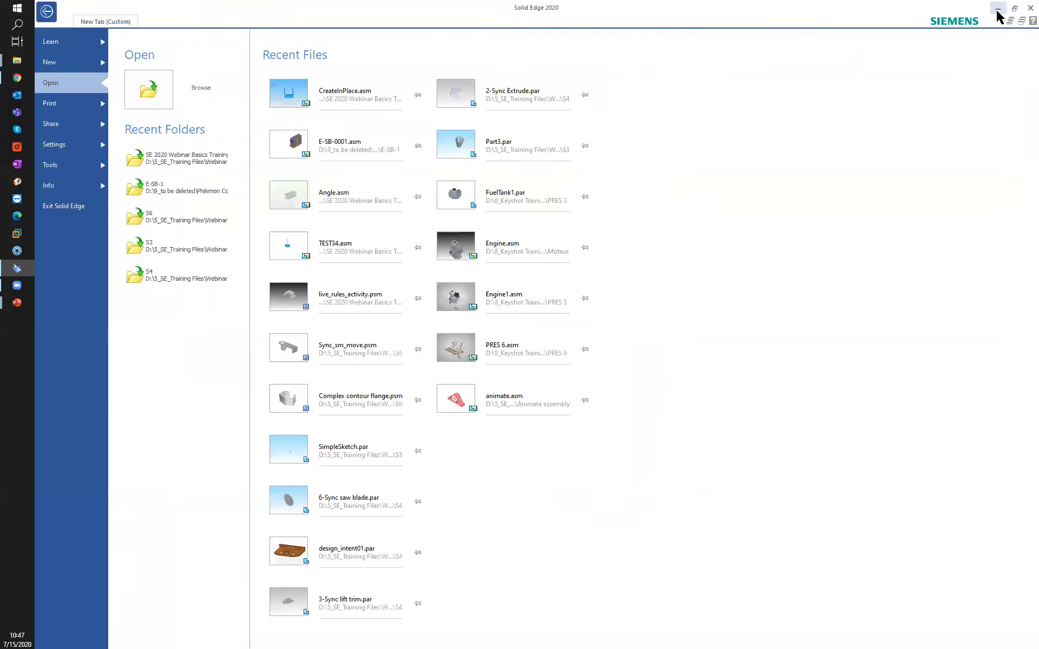
left_click(998, 9)
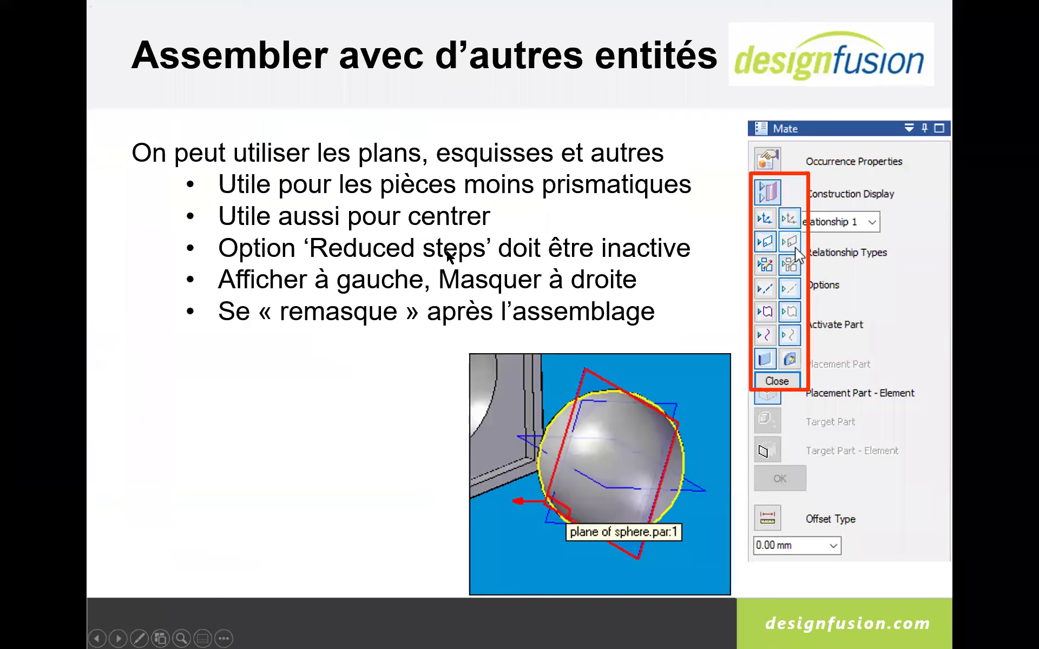
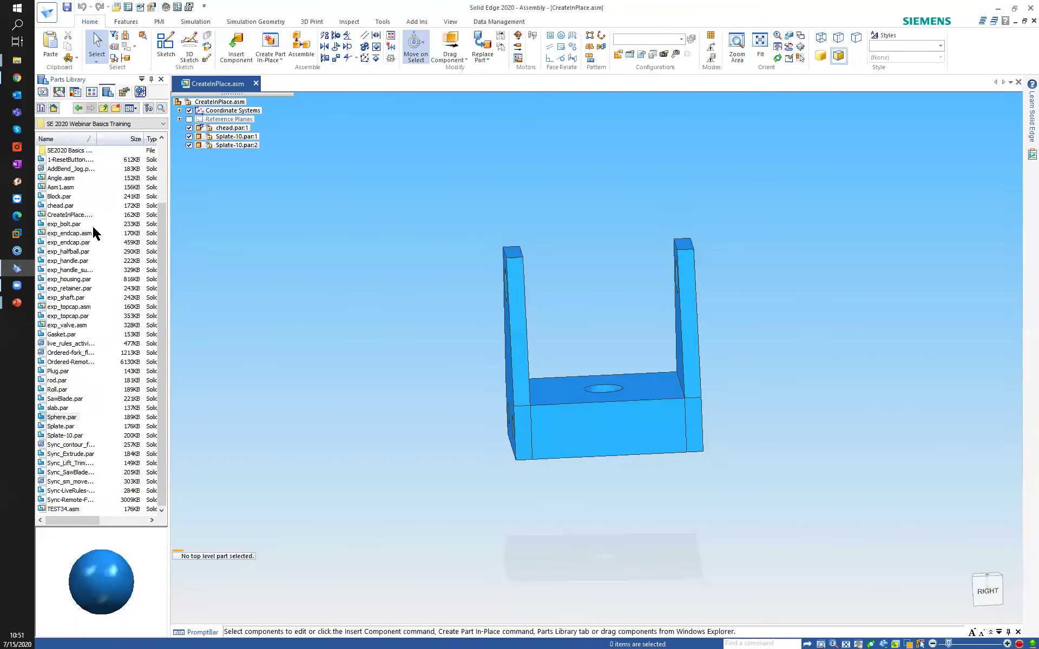
- Start Create Part In-Place in the CreateInPlace assembly with the origin by graphic input and the component edited in place
key("ctrl+i")
middle_click_drag(449, 236, 414, 229)
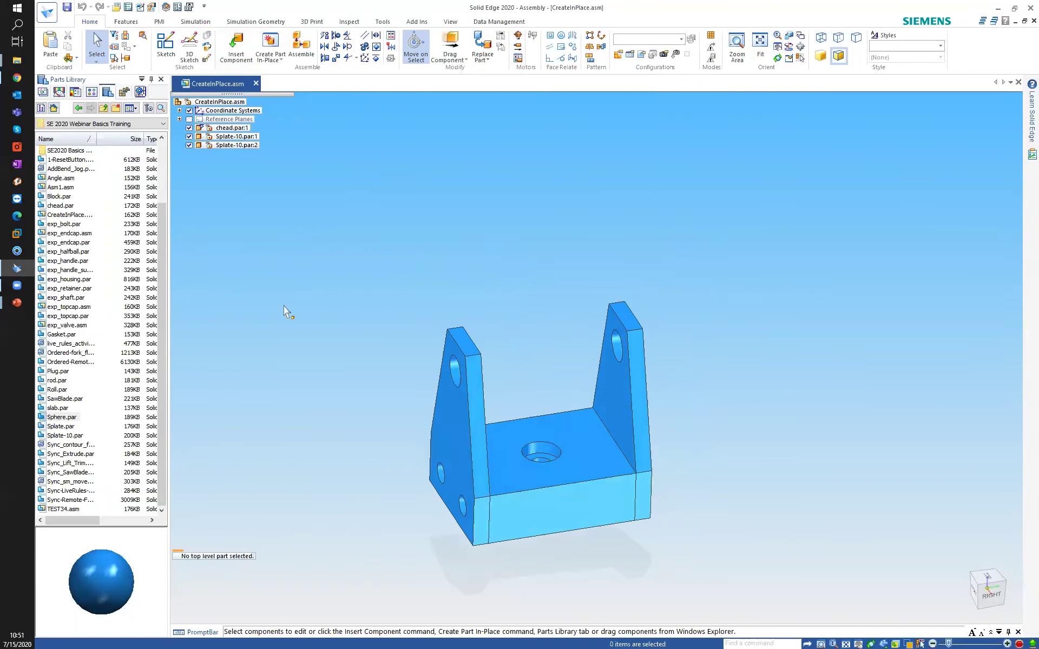
middle_click_drag(540, 457, 550, 517)
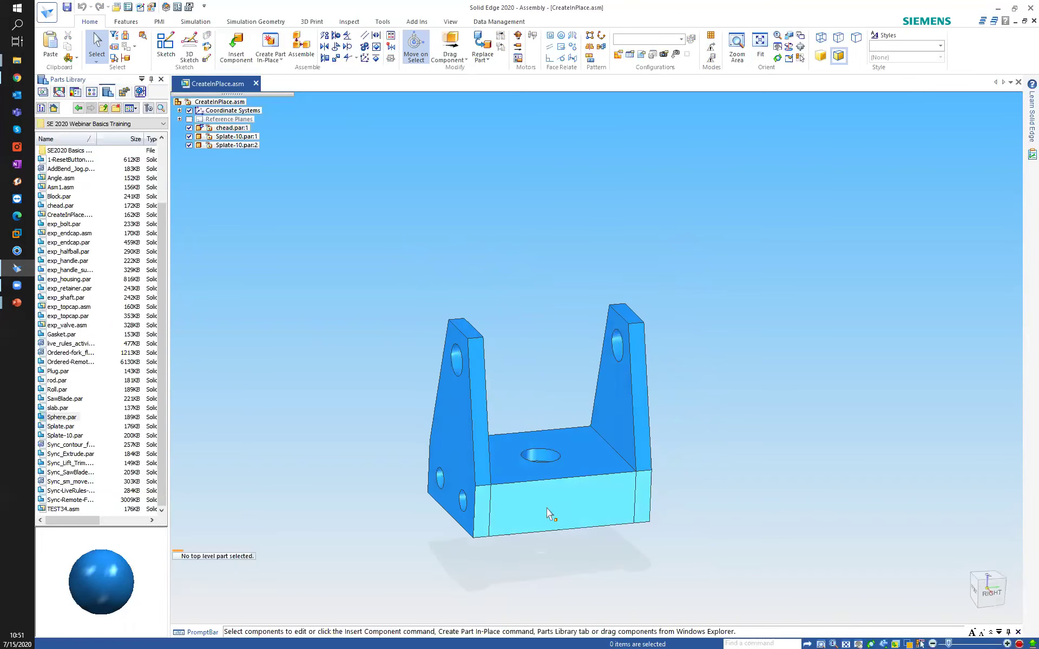
scroll(341, 336, "down", 3)
mouse_move(336, 314)
middle_mouse_down()
mouse_move(352, 304)
mouse_move(350, 323)
middle_mouse_up()
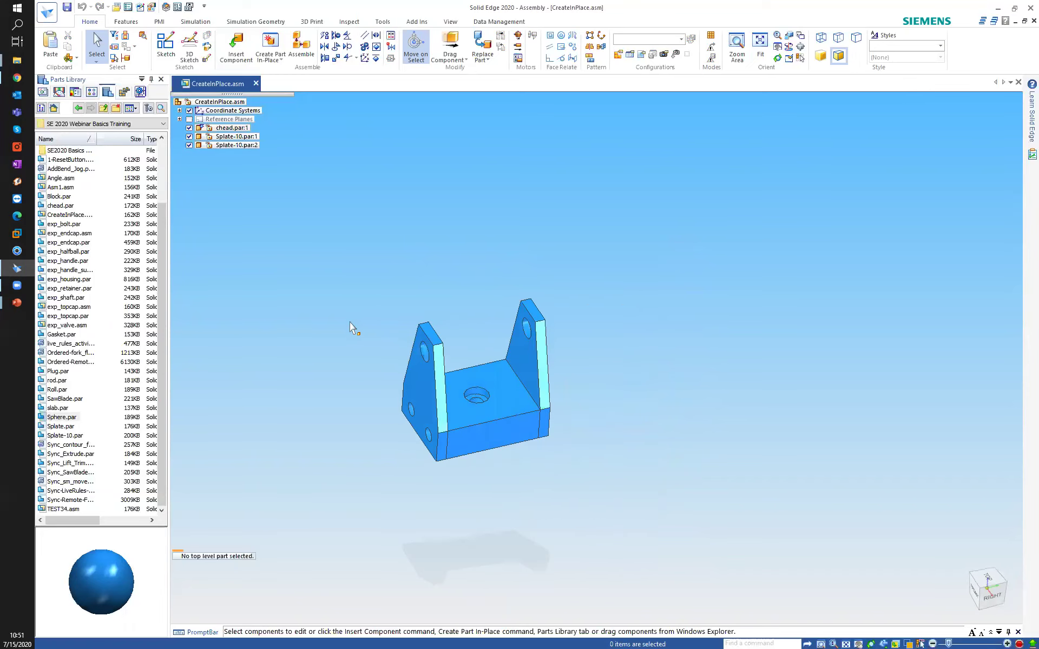
left_click(268, 39)
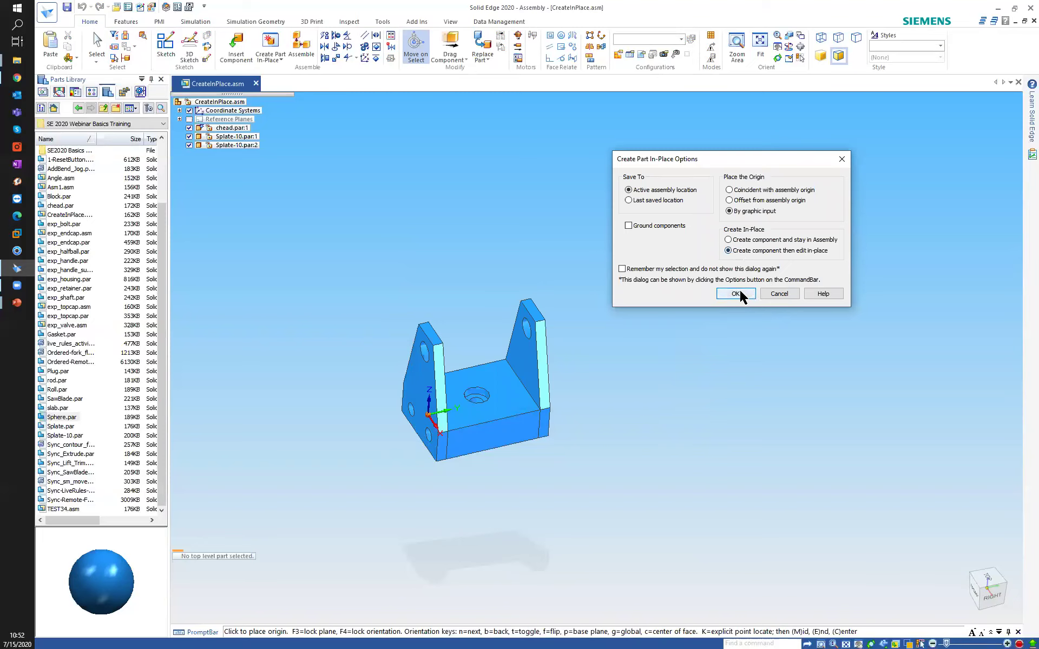
left_click(736, 294)
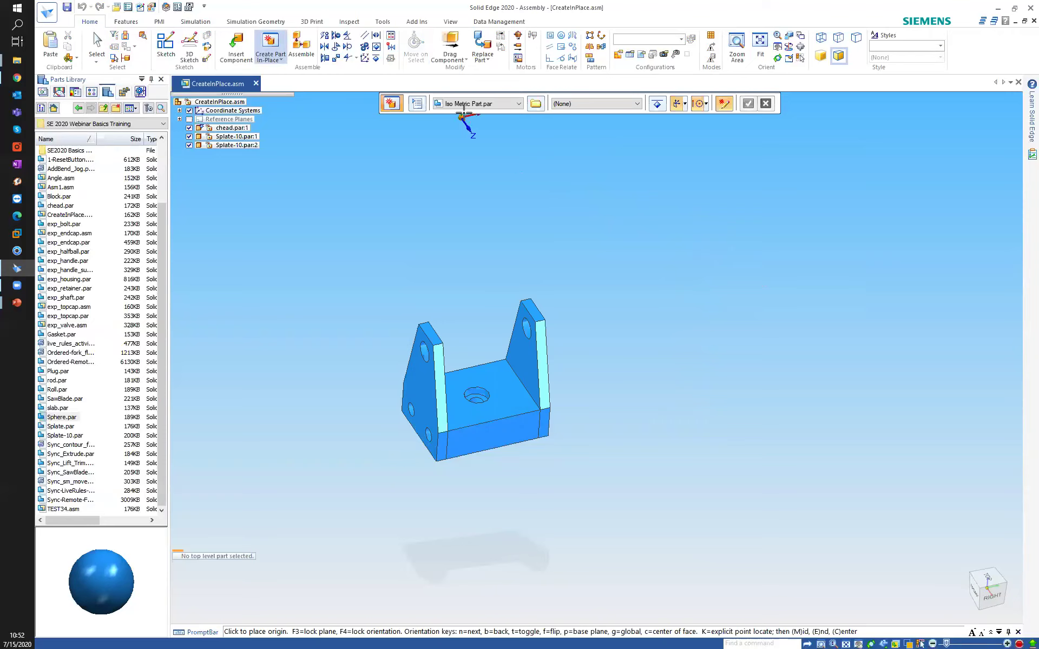
- Review the available templates for the new part, including the ANSI Inch set, and cancel the template selection
left_click(519, 106)
left_click(469, 115)
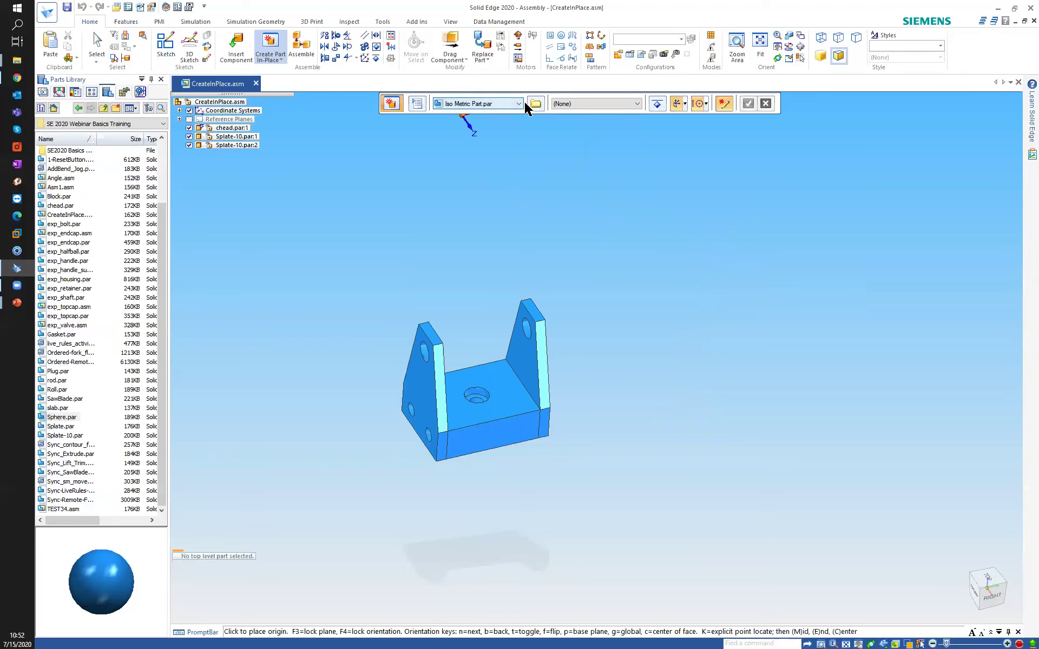
left_click(536, 105)
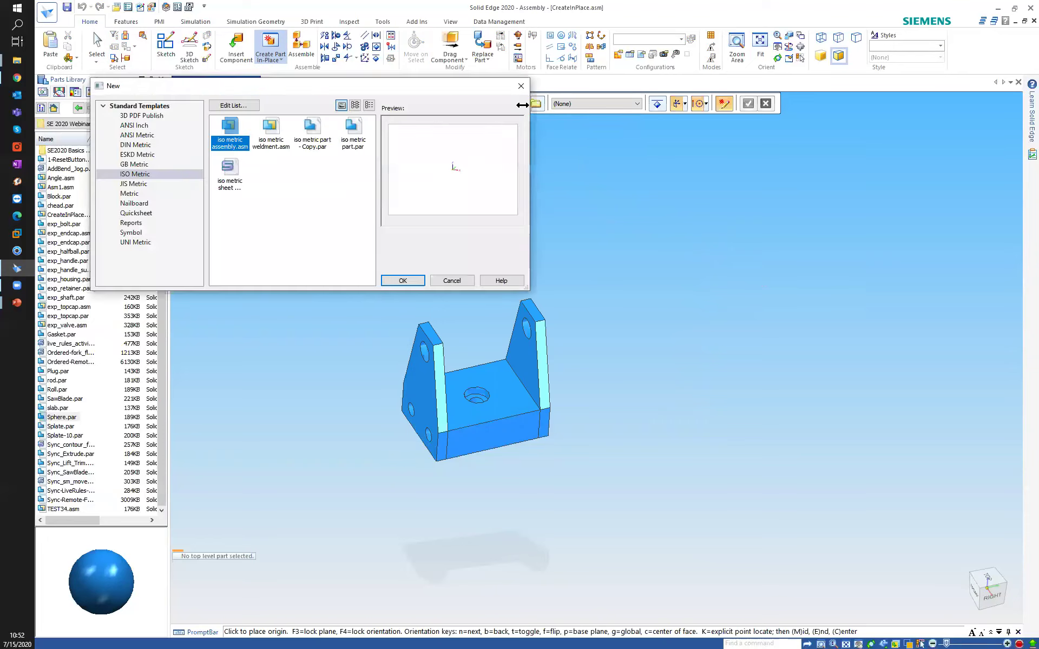
left_click(132, 127)
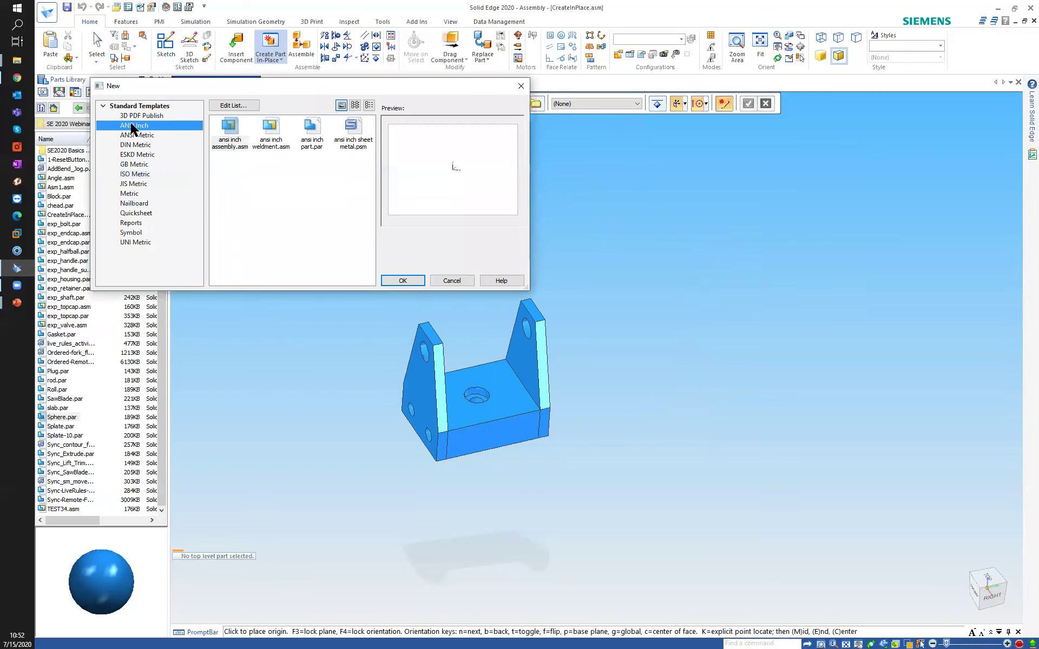
left_click(454, 281)
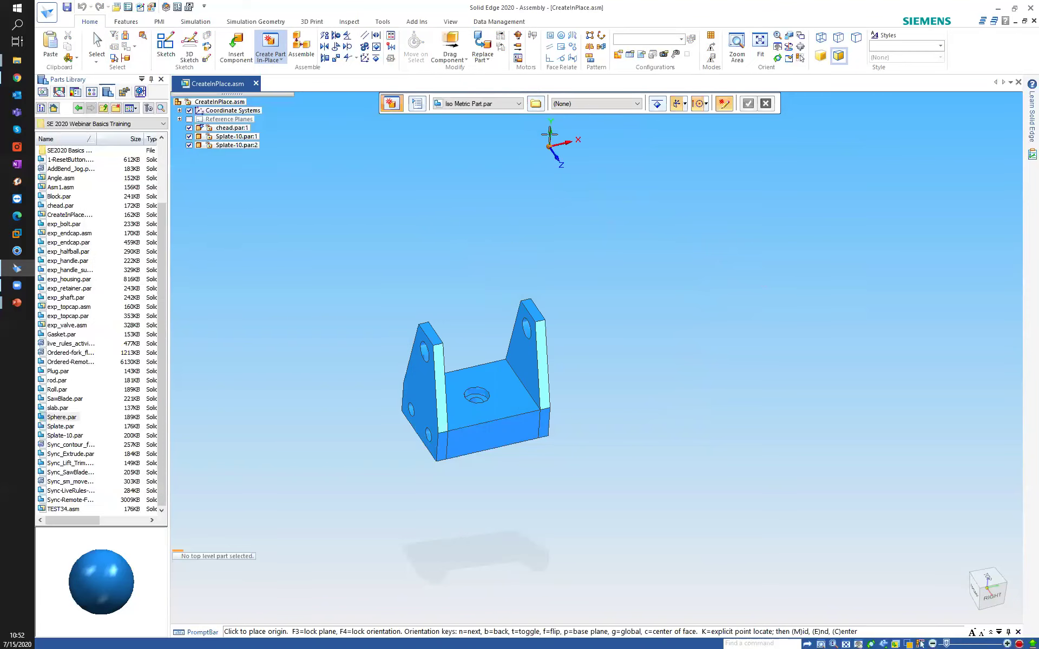
- Set the new part's material to Steel
left_click(637, 104)
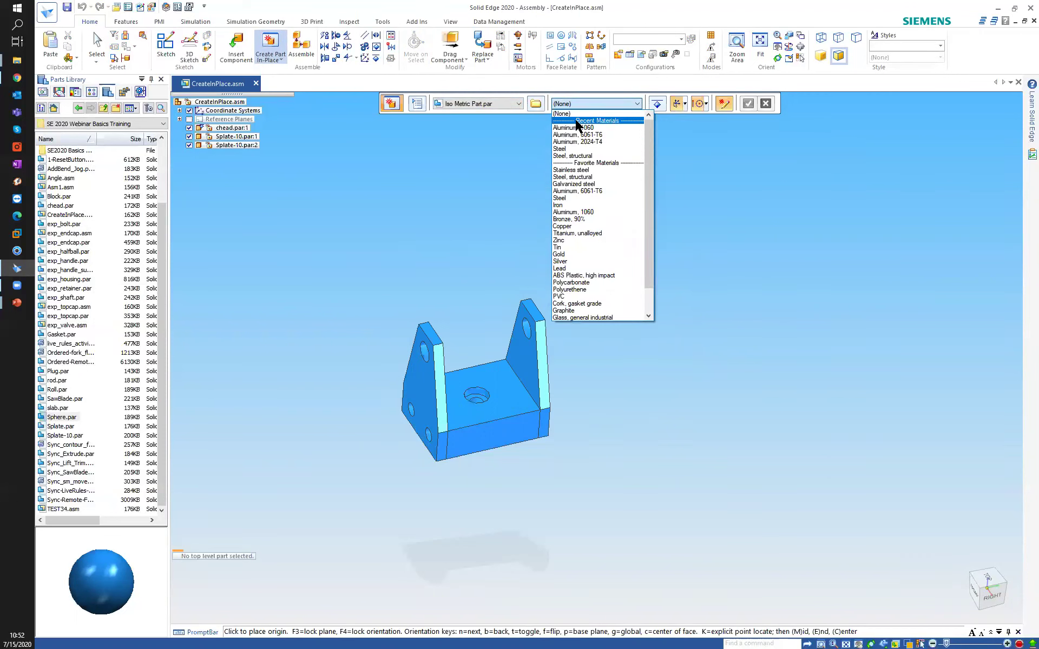
left_click(576, 148)
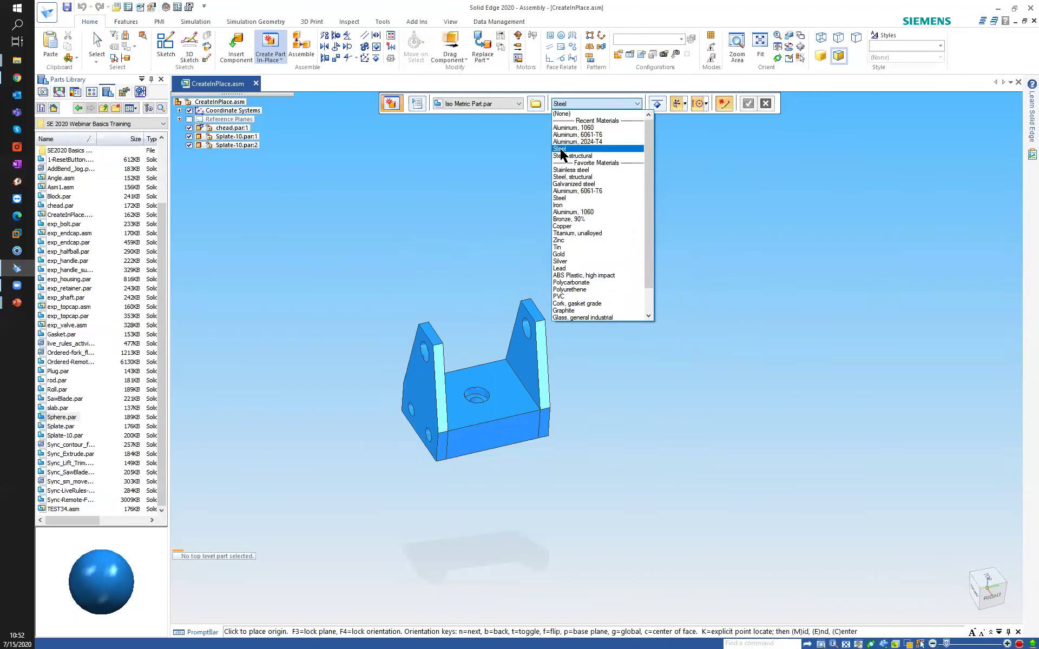
left_click(658, 111)
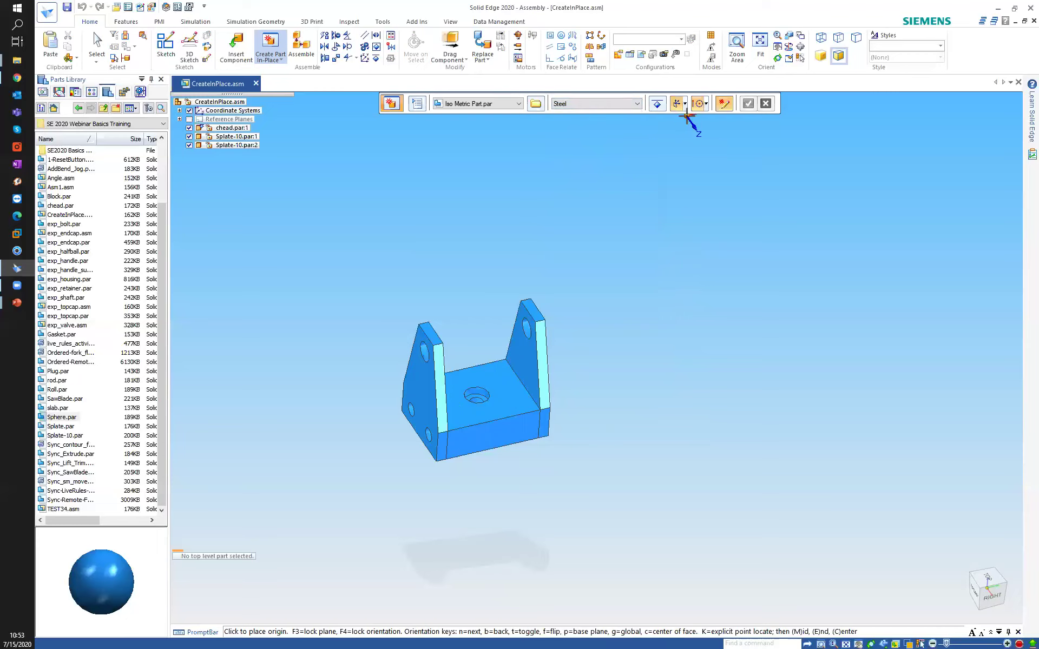
- Place the new part's origin at the center of the hole on the top face of chead.par:1
left_click(488, 398)
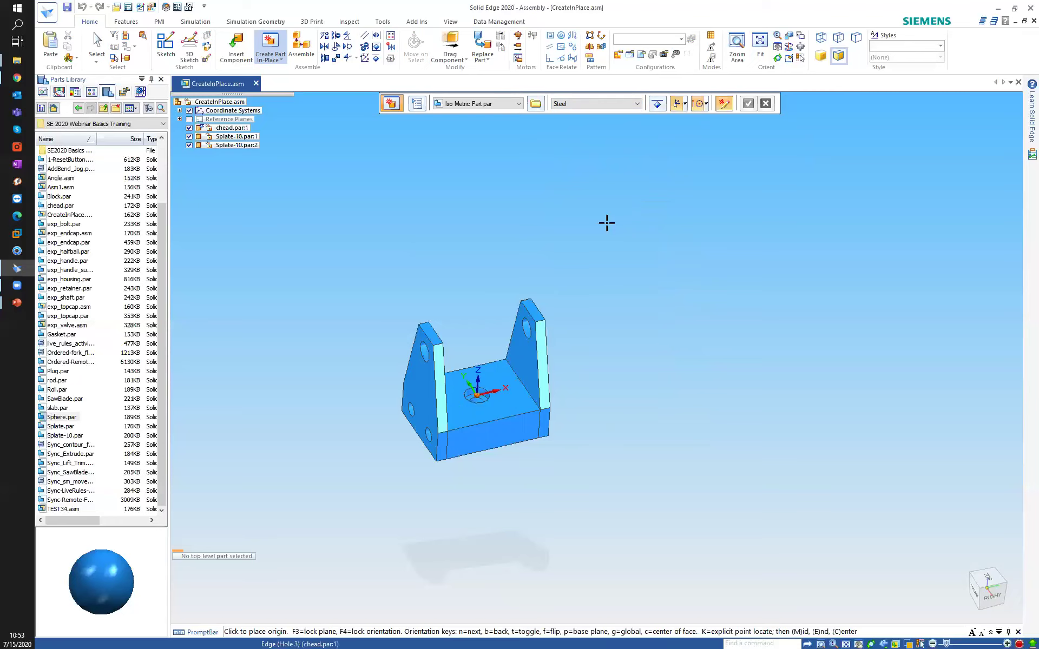
left_click(706, 104)
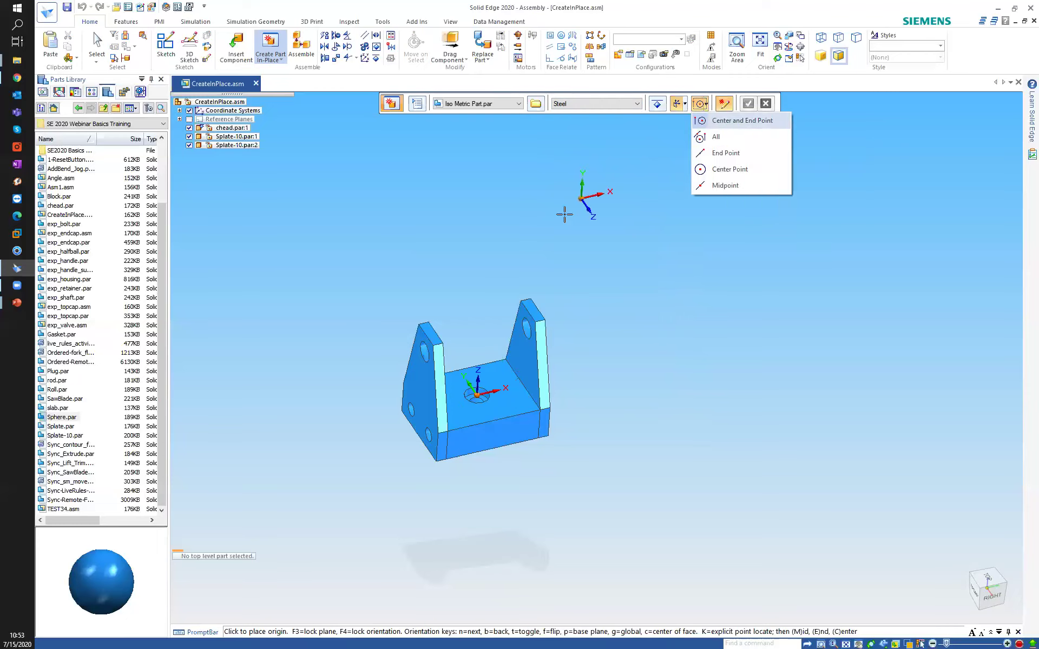
left_click(483, 387)
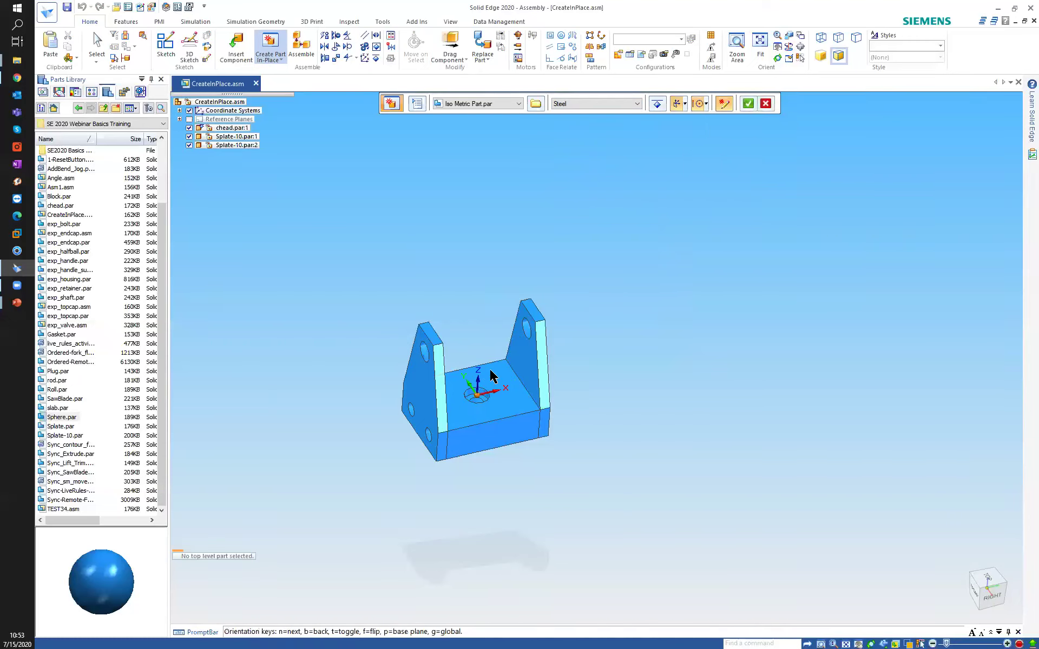
key("ctrl+t")
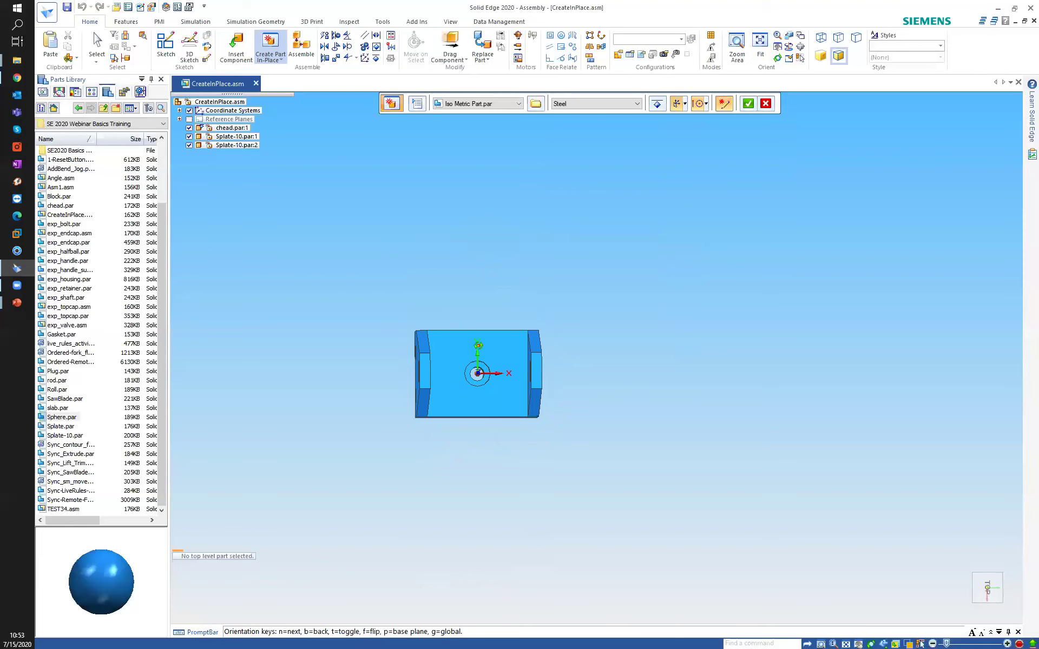
left_click(1001, 597)
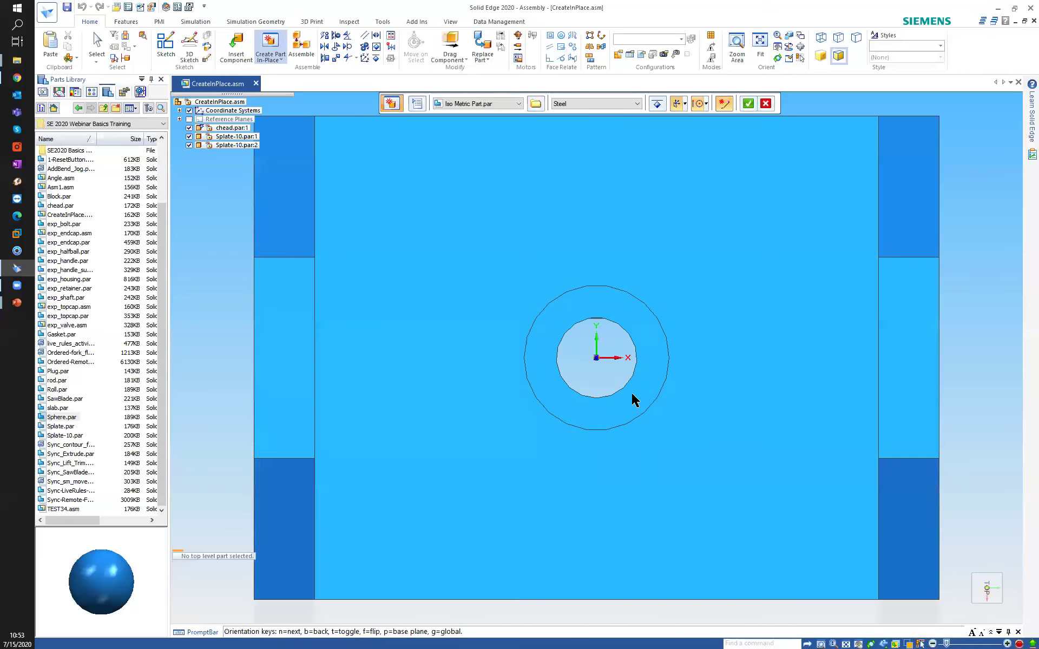
- Accept the origin placement and save the new part as Pin23.par for in-place editing
left_click(750, 109)
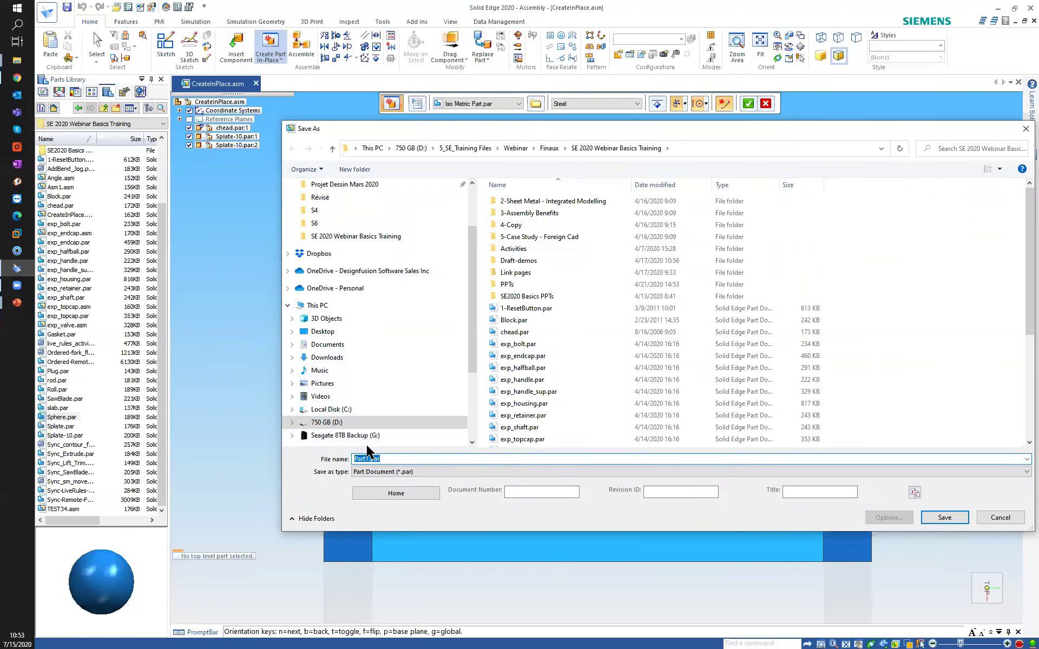
type("Pin2")
key("Return")
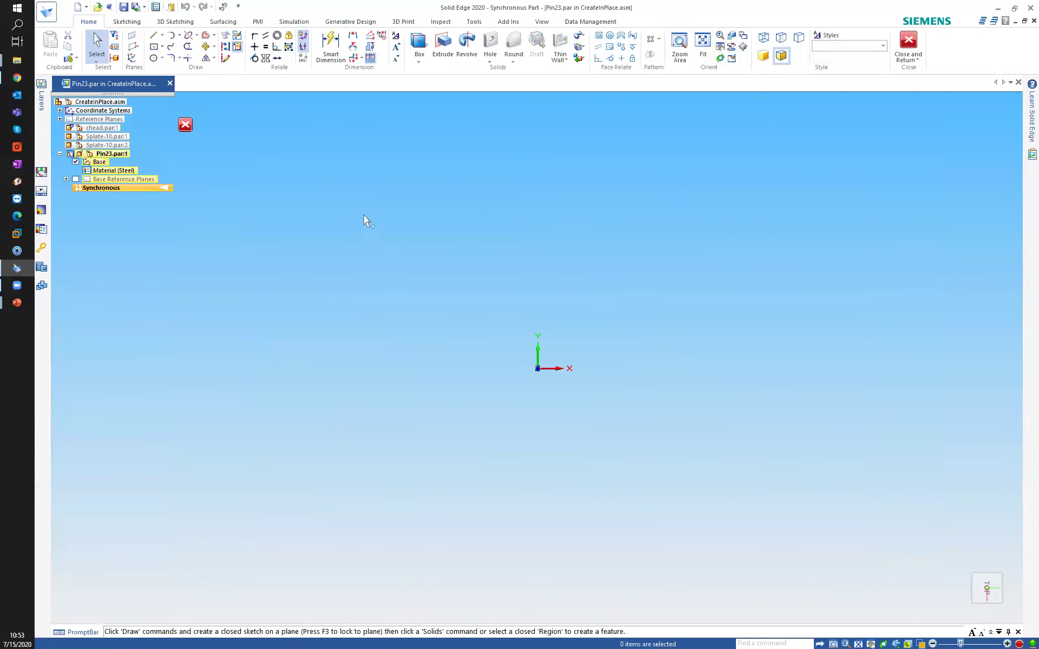
middle_click_drag(473, 364, 453, 246)
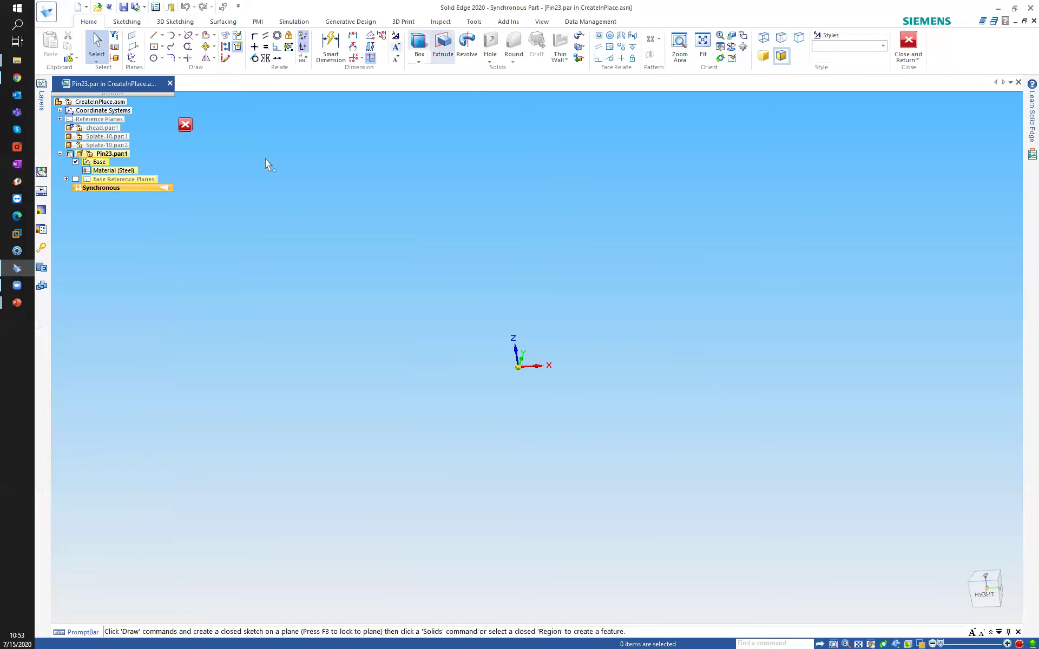
- Transition the Pin23 part from synchronous to ordered modeling
right_click(103, 187)
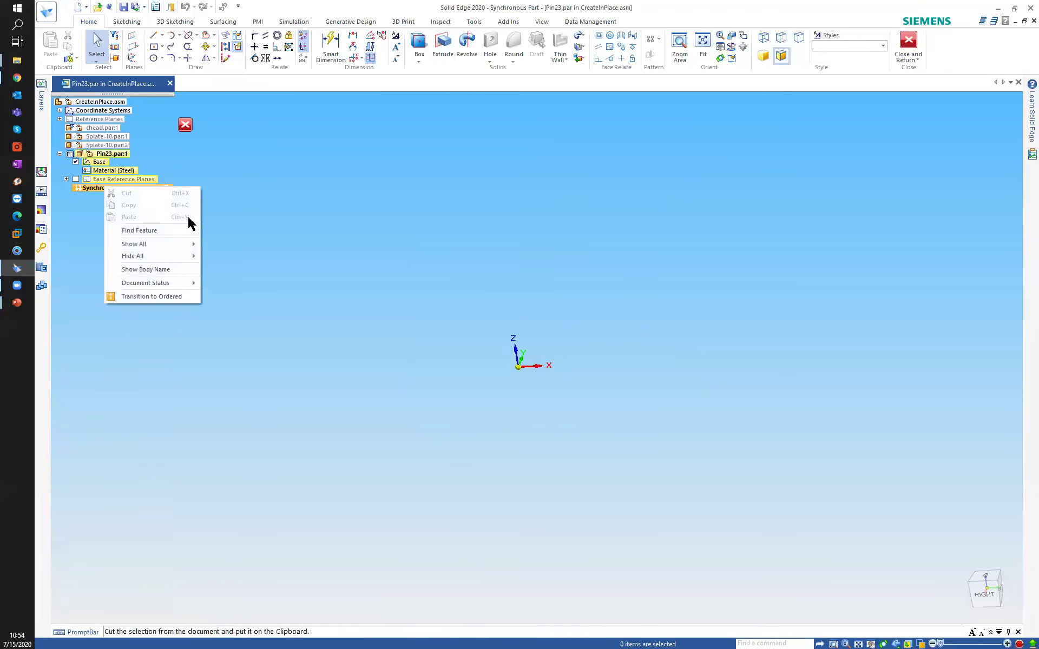
left_click(155, 297)
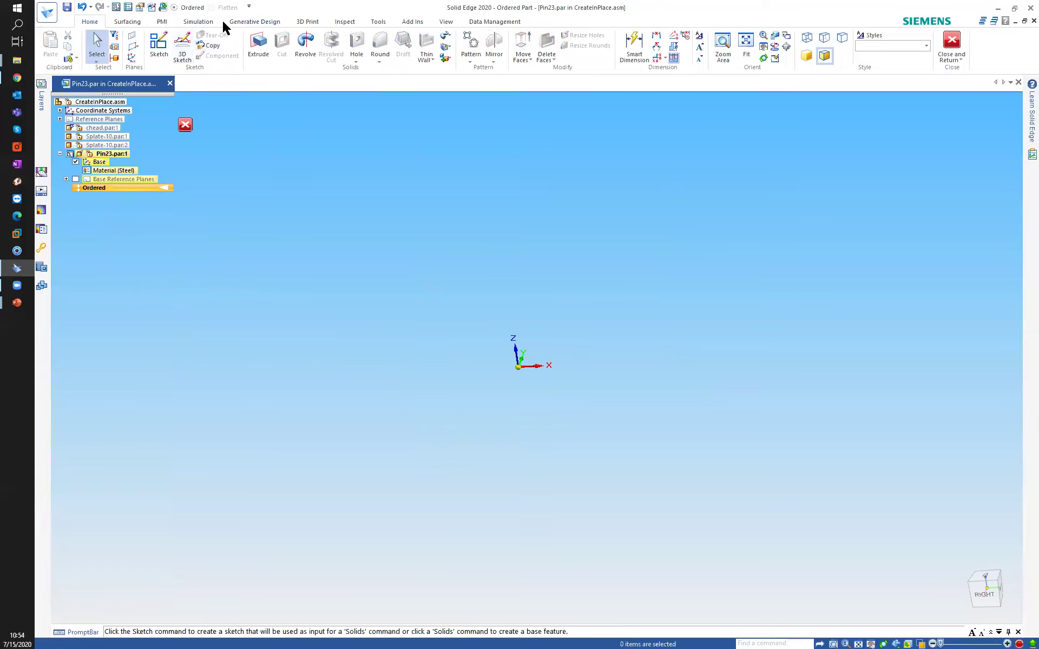
- Add the Hide Previous Level command to the Quick Access Toolbar
left_click(376, 22)
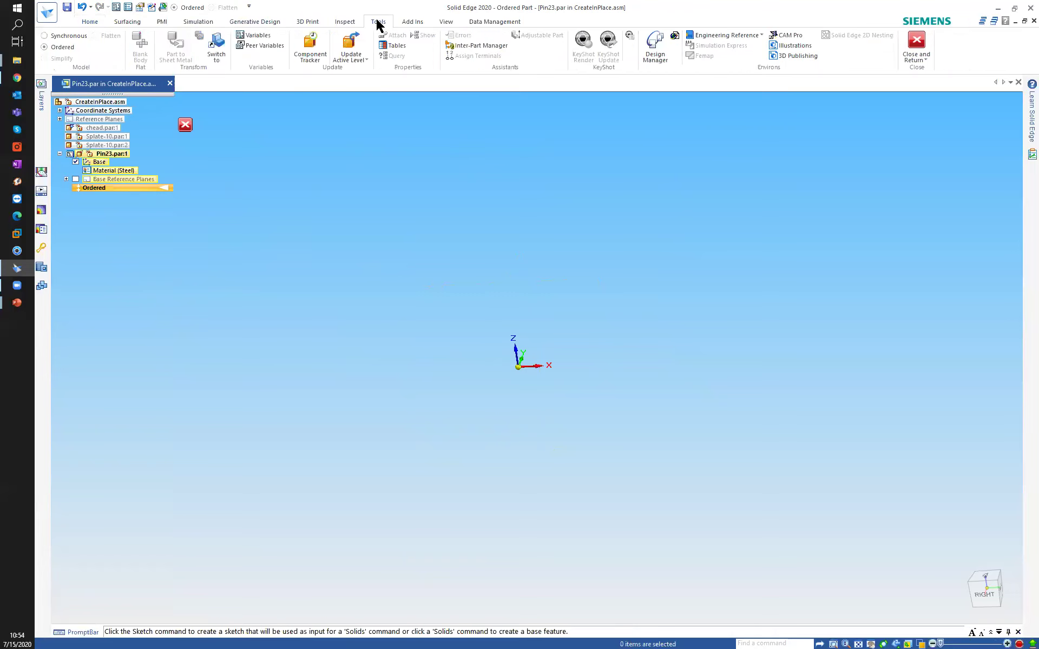
left_click(447, 23)
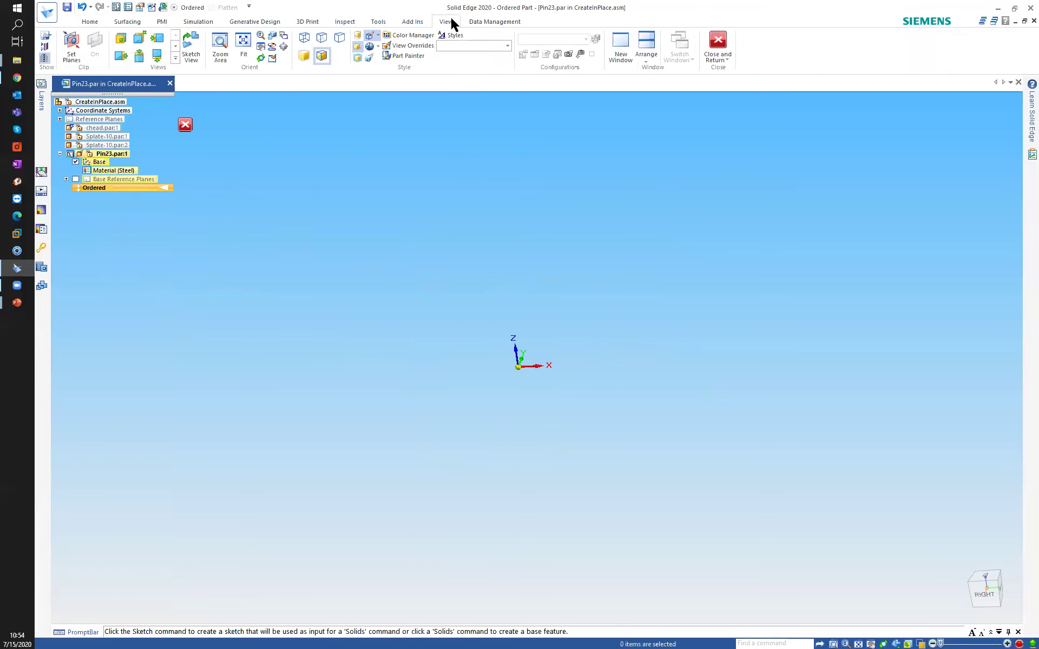
right_click(44, 61)
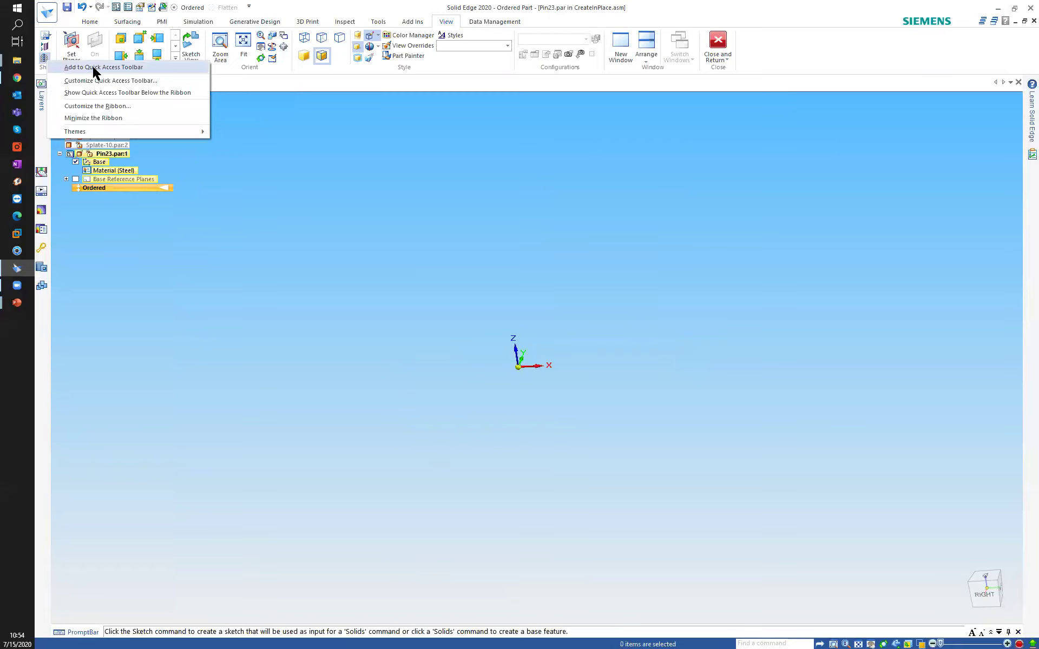
key("Escape")
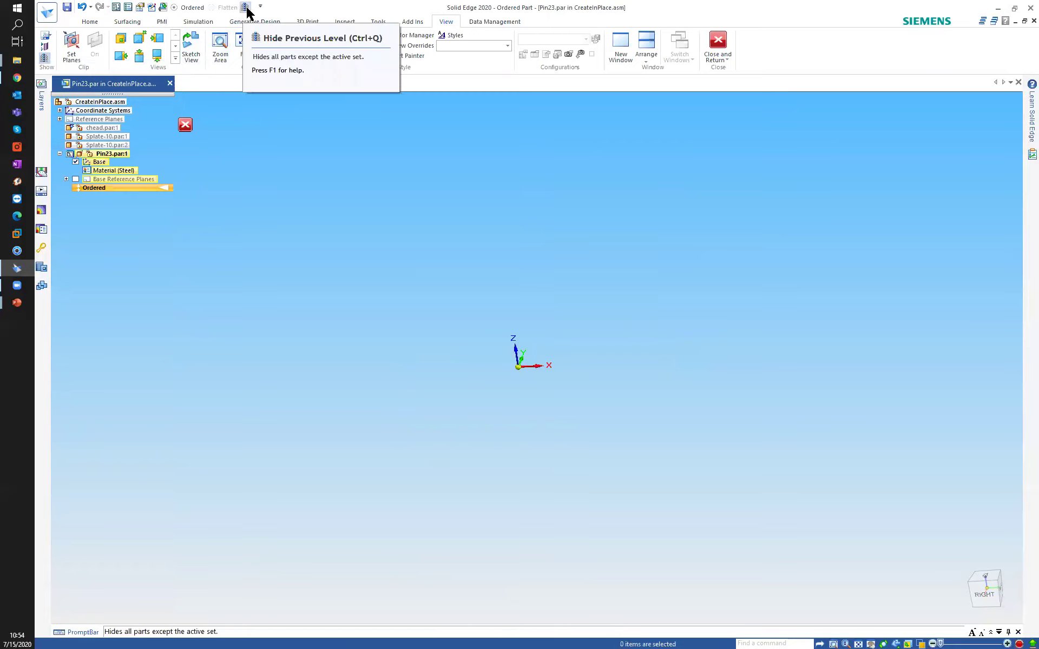
left_click(90, 22)
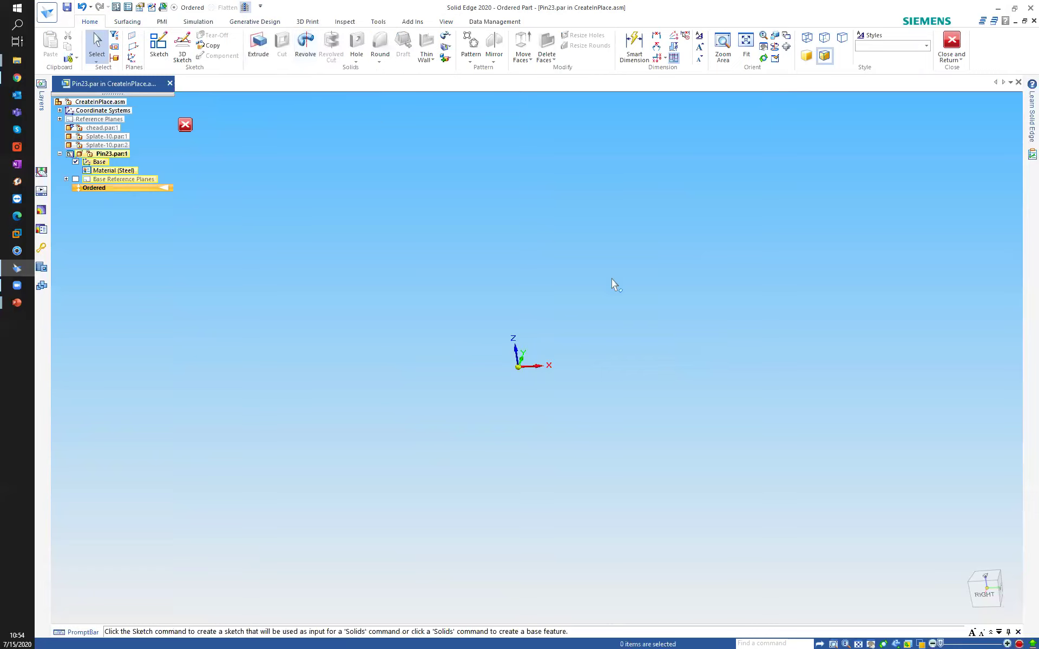
- Toggle the display of the previous assembly level, leaving the surrounding parts shown around the pin's origin
key("ctrl+q")
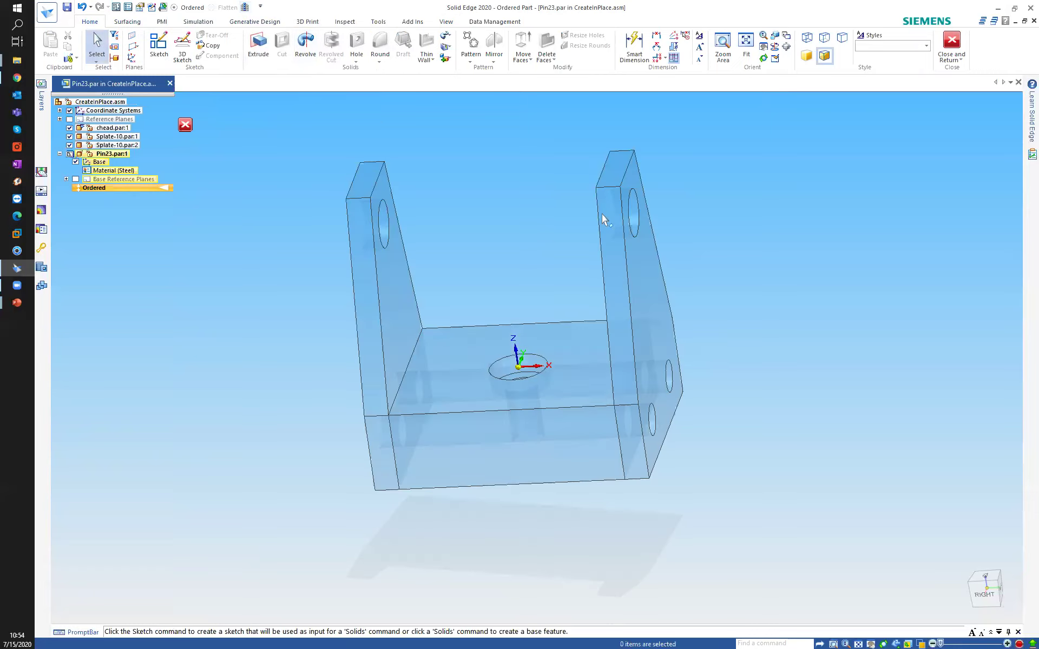
left_click(245, 7)
left_click(244, 8)
left_click(244, 7)
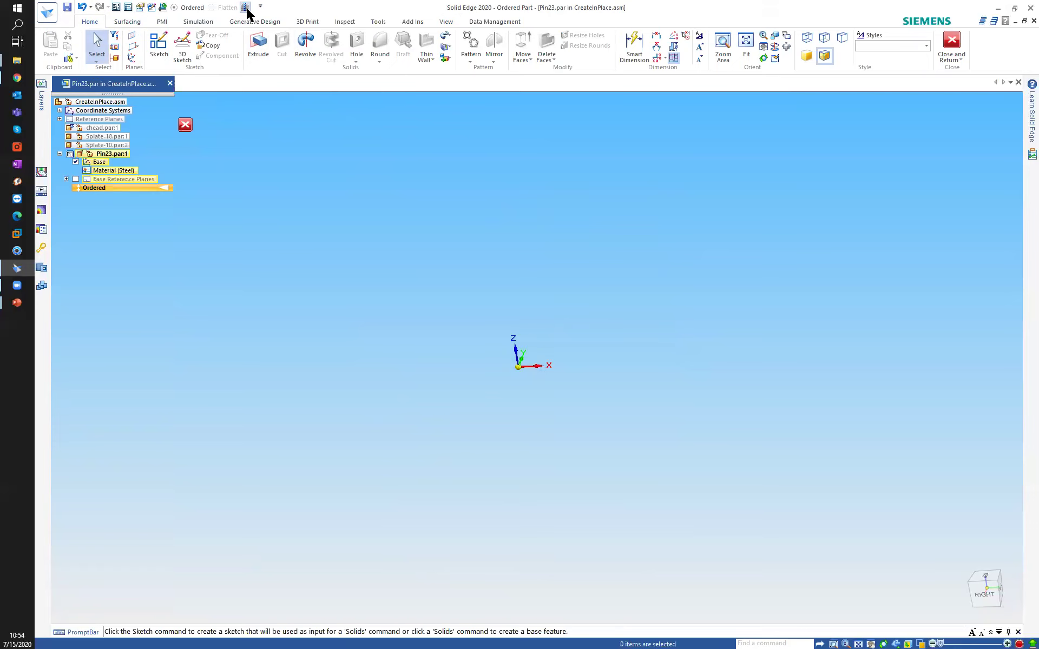
left_click(244, 7)
middle_click_drag(269, 198, 319, 247)
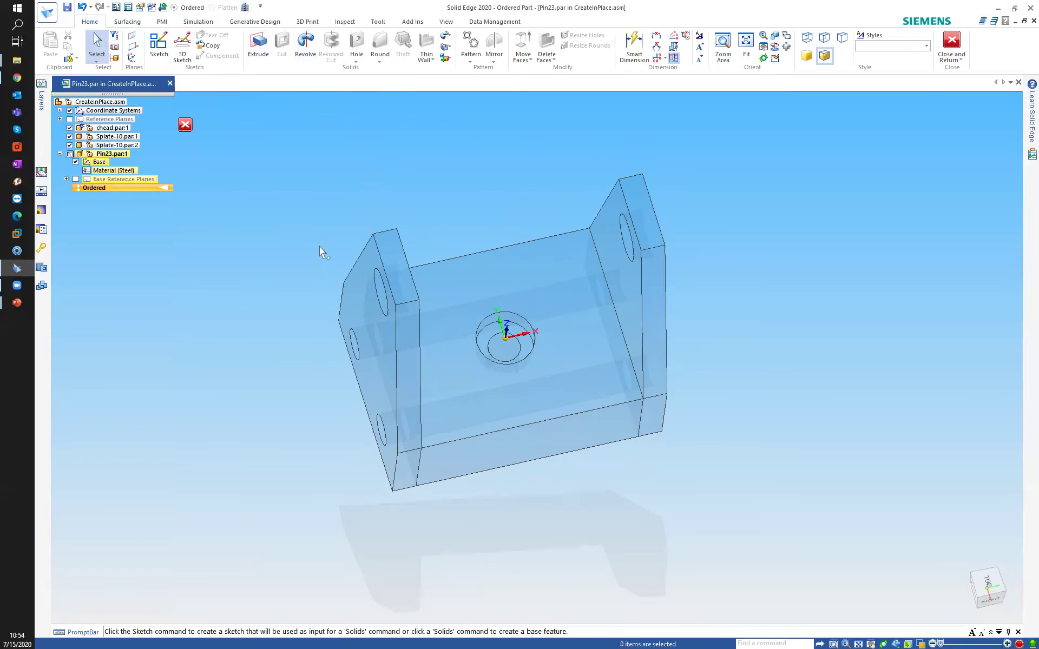
- Start an extruded protrusion with a sketch on the pin's XY base plane at the hole's top
left_click(261, 46)
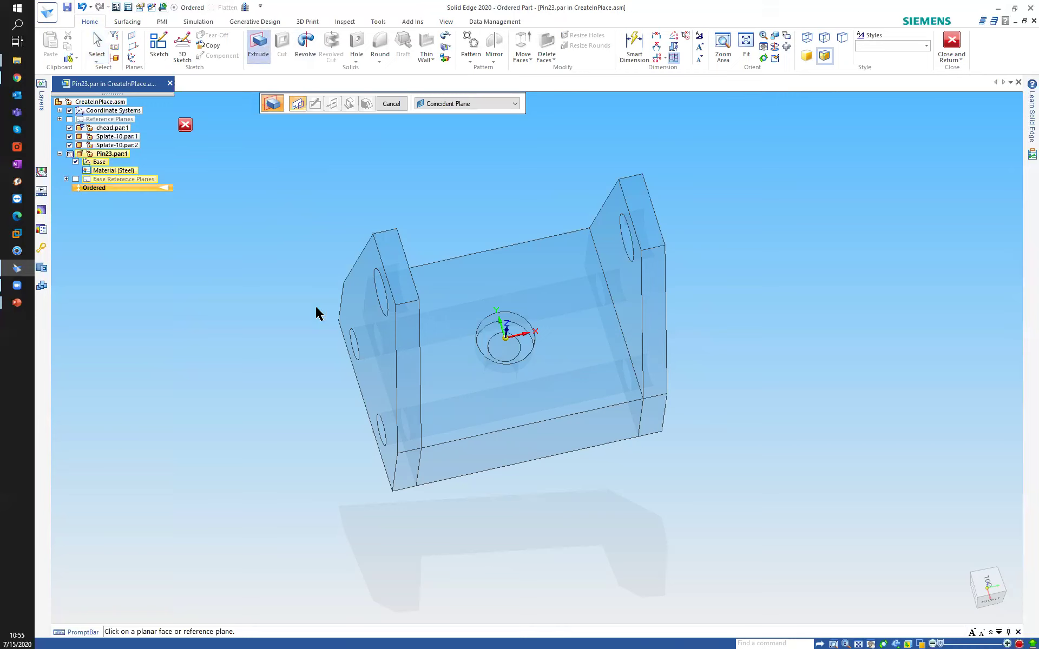
mouse_move(512, 325)
middle_mouse_down()
mouse_move(496, 362)
mouse_move(515, 316)
middle_mouse_up()
key("ctrl+shift+p")
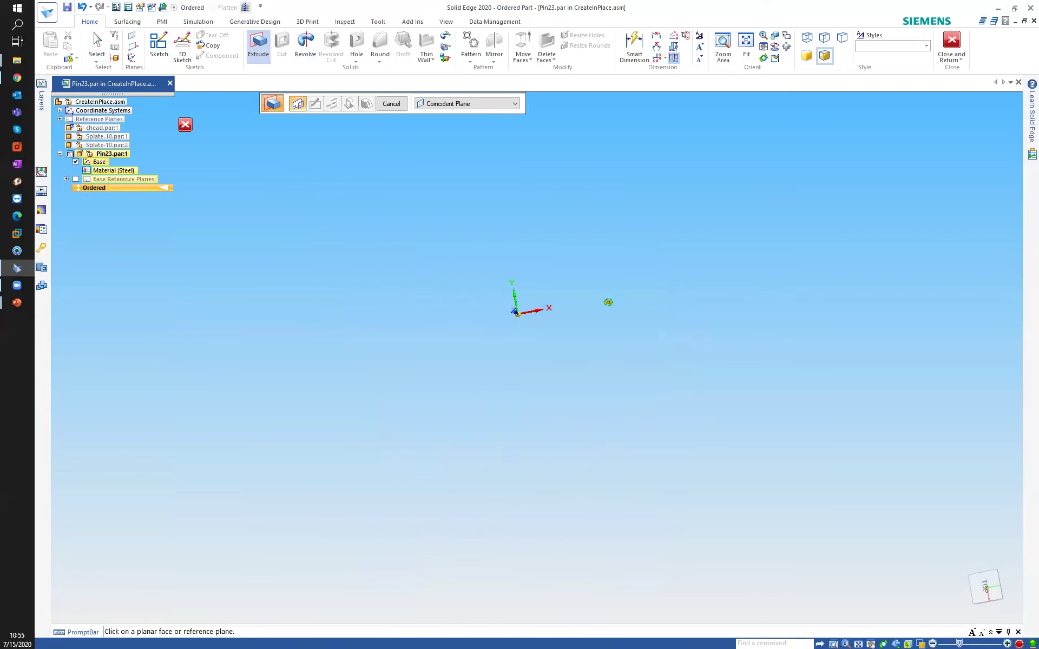
middle_click_drag(608, 302, 654, 268)
left_click(532, 306)
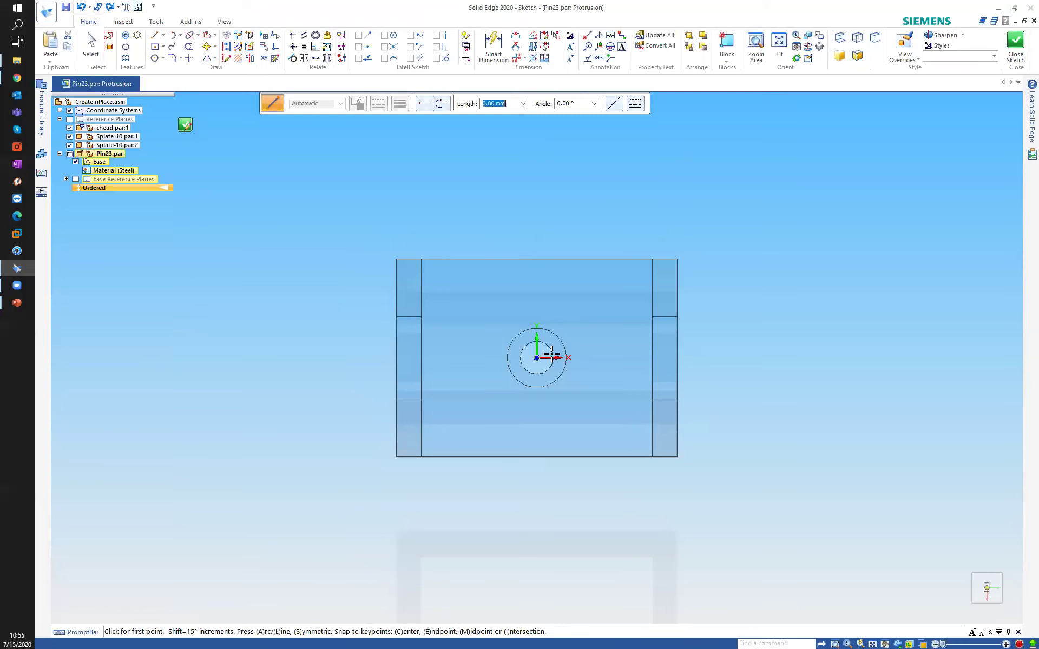
middle_click_drag(481, 388, 419, 327)
middle_click_drag(535, 419, 509, 371)
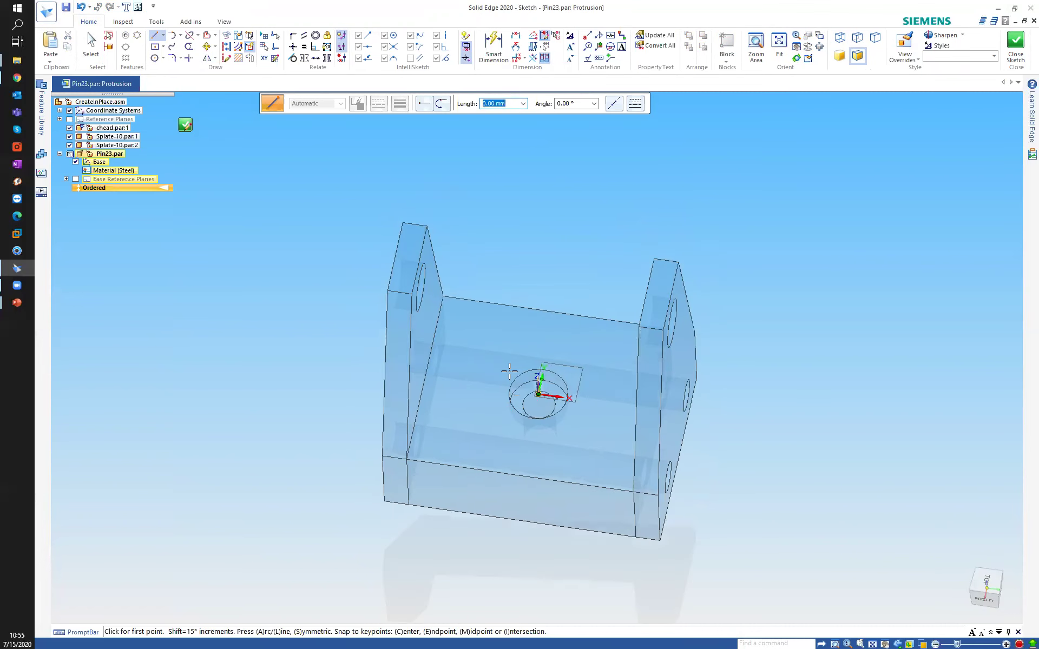
- Project the larger hole edge of chead.par:1 into the sketch as a single wireframe with associativity maintained, and close the sketch
left_click(155, 59)
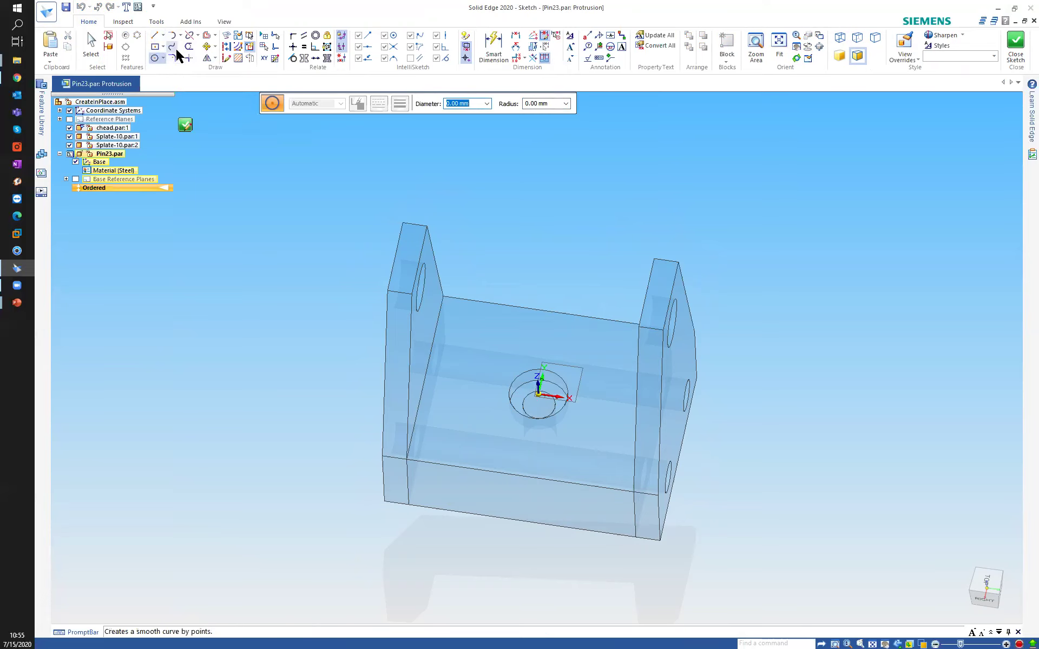
left_click(228, 36)
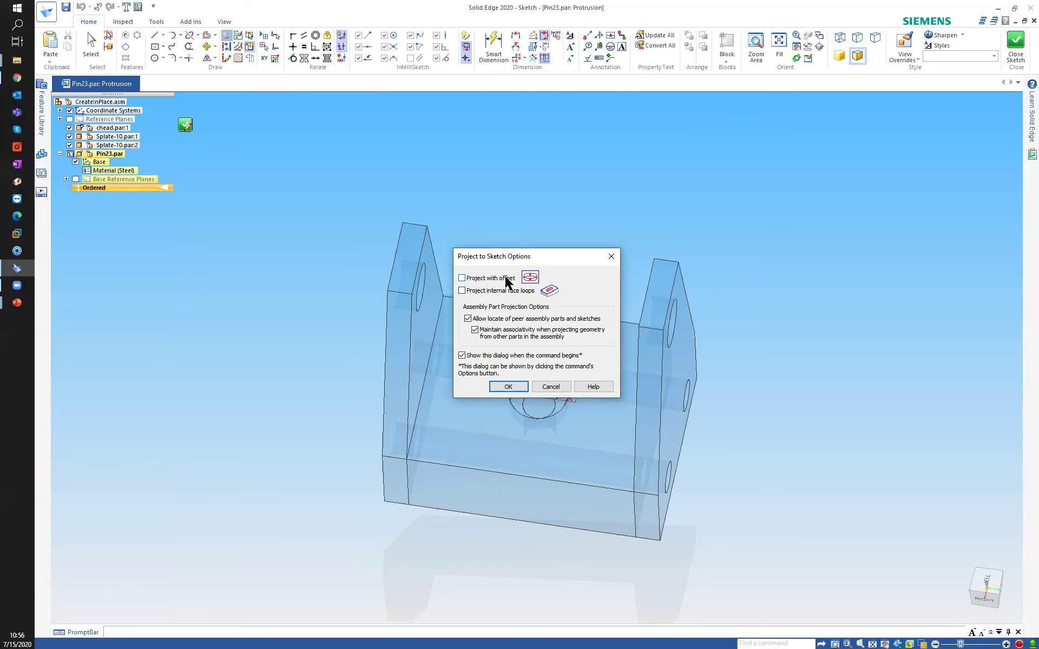
left_click(508, 387)
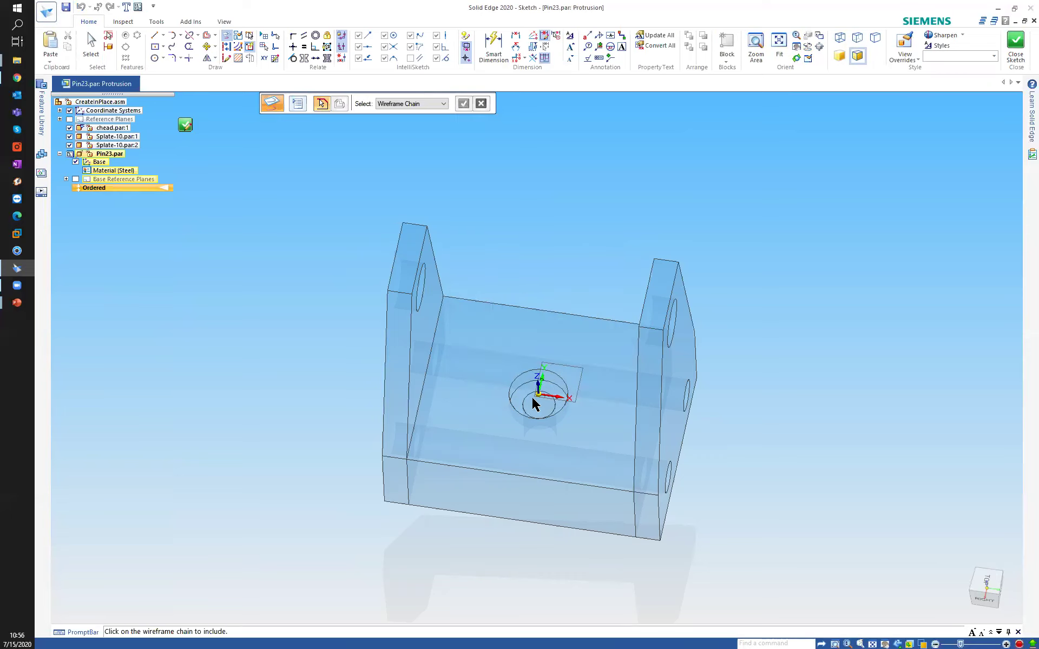
left_click(416, 105)
left_click(408, 130)
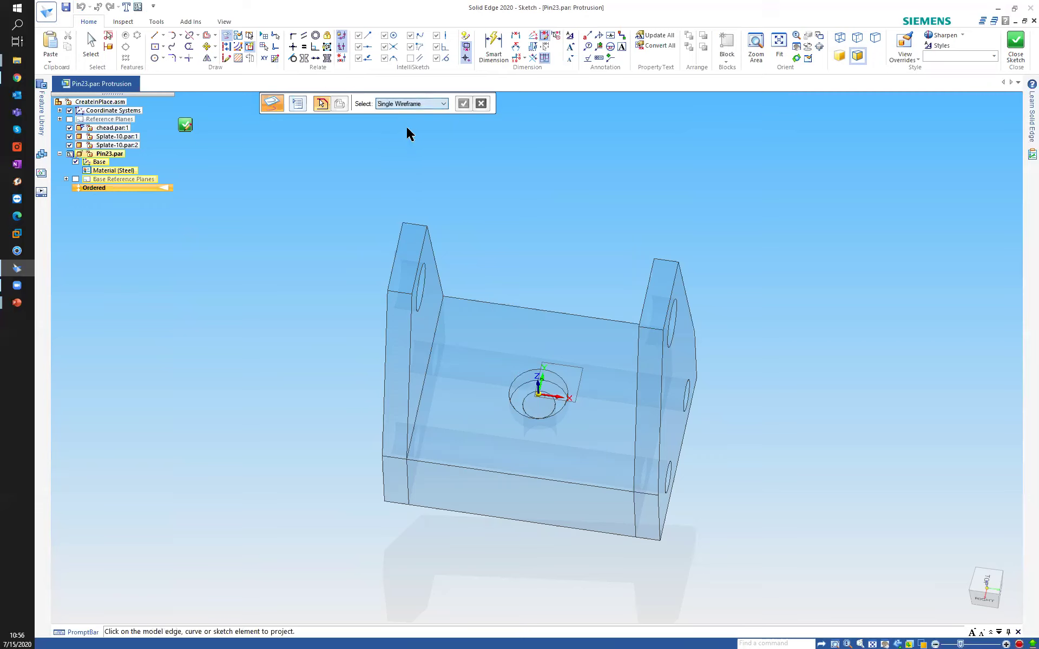
left_click(522, 375)
middle_click_drag(480, 216, 449, 228)
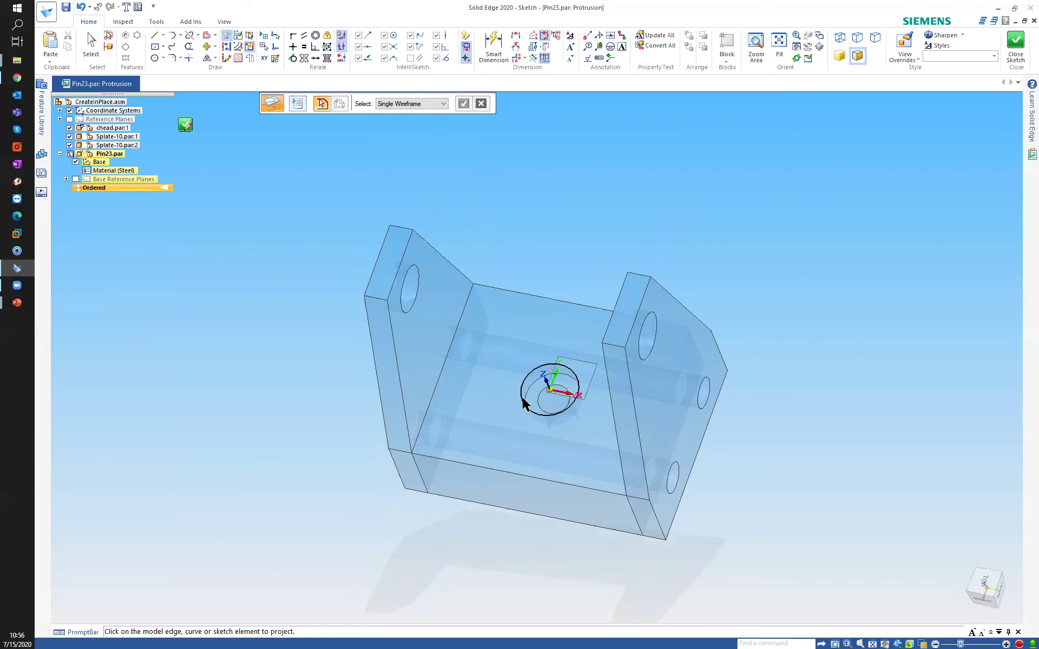
left_click(184, 125)
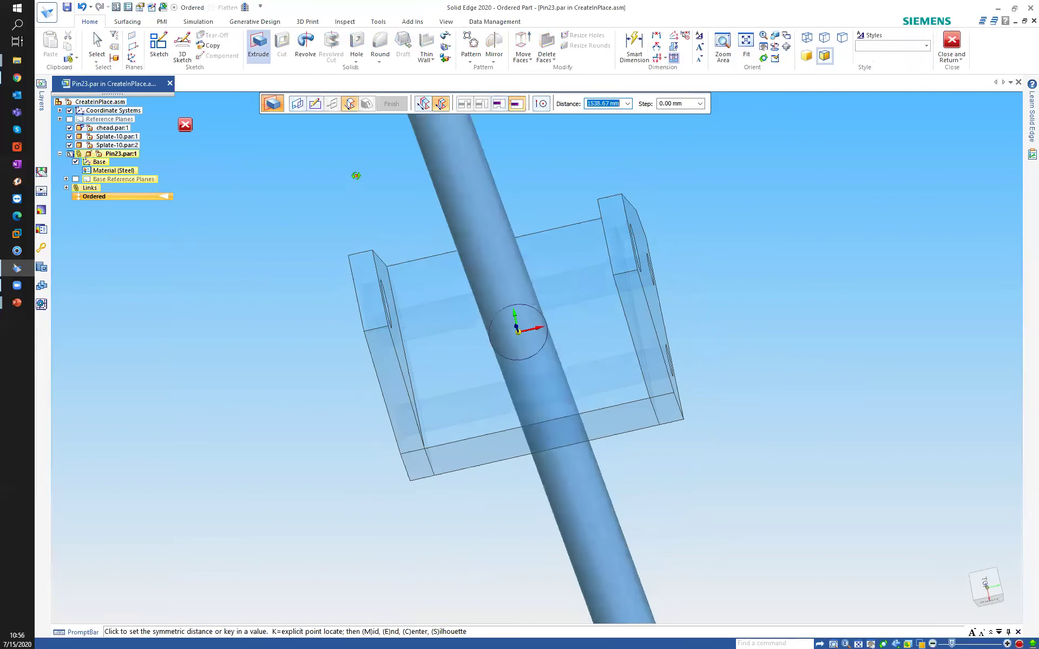
- Extrude the projected circle non-symmetrically 12 mm down to the counterbore's bottom edge and finish the protrusion
left_click(441, 104)
middle_click_drag(522, 330, 529, 260)
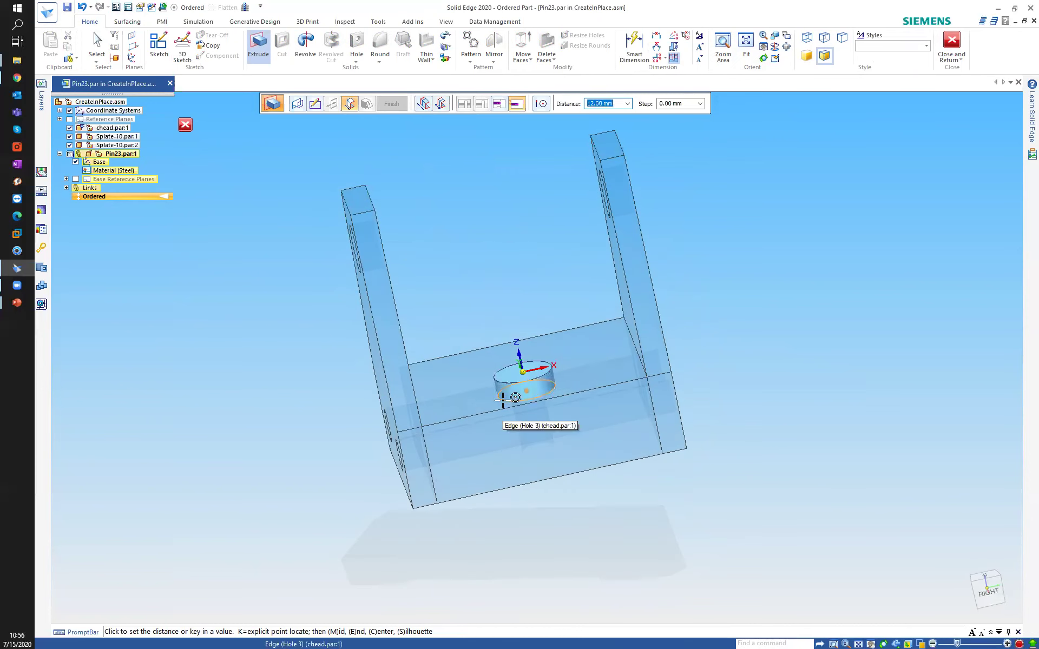
left_click(515, 398)
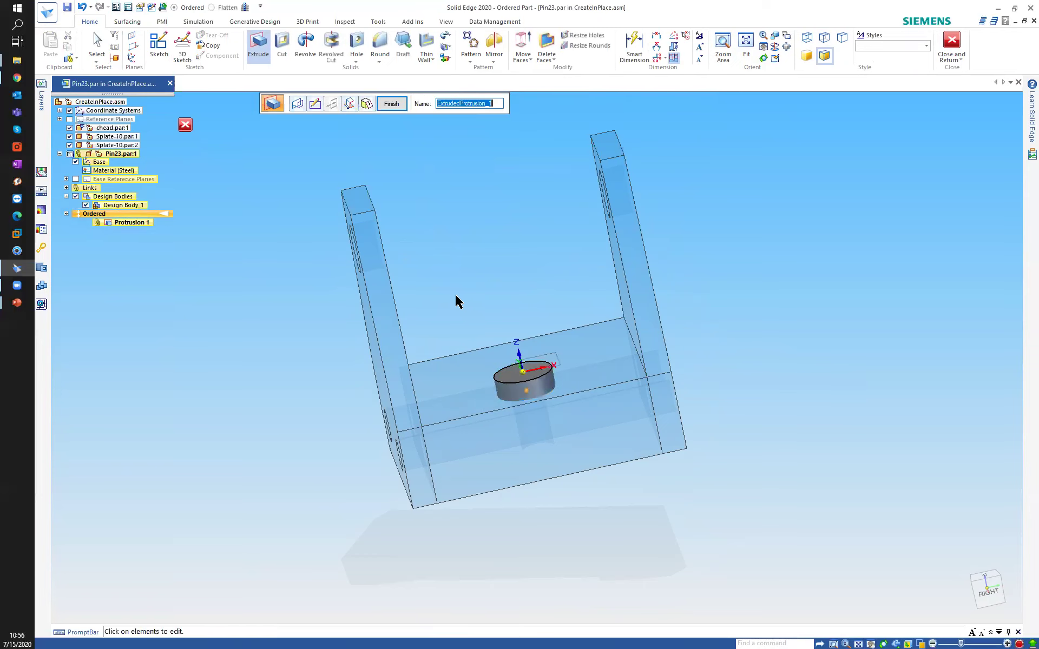
left_click(393, 105)
- Start a second extruded protrusion with a sketch on the bottom face of the pin head
middle_click_drag(485, 243, 485, 170)
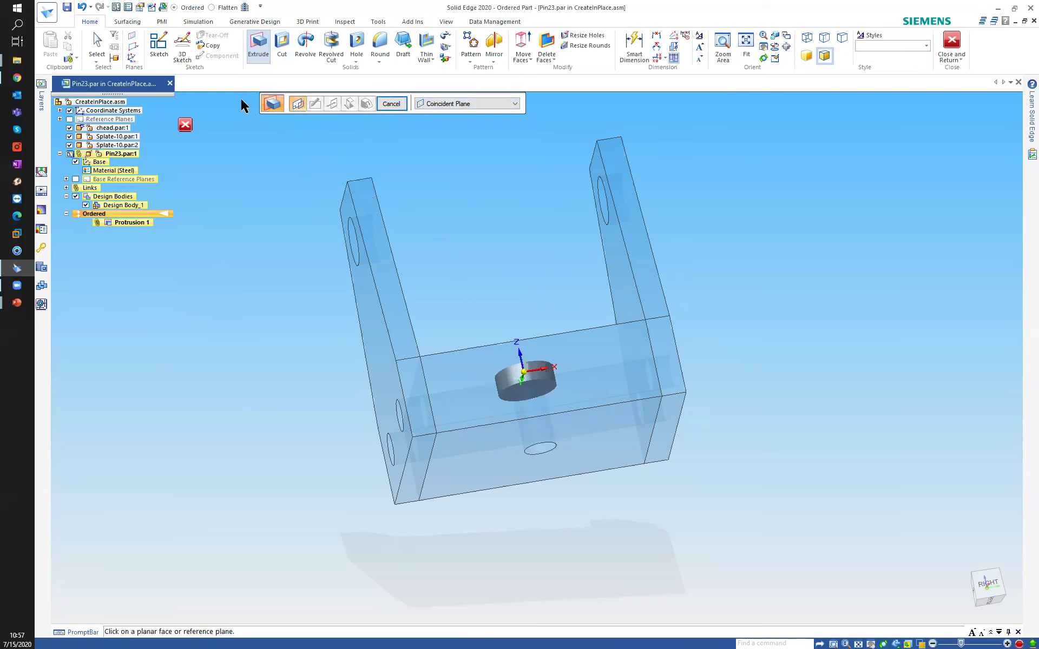
middle_click_drag(422, 179, 411, 92)
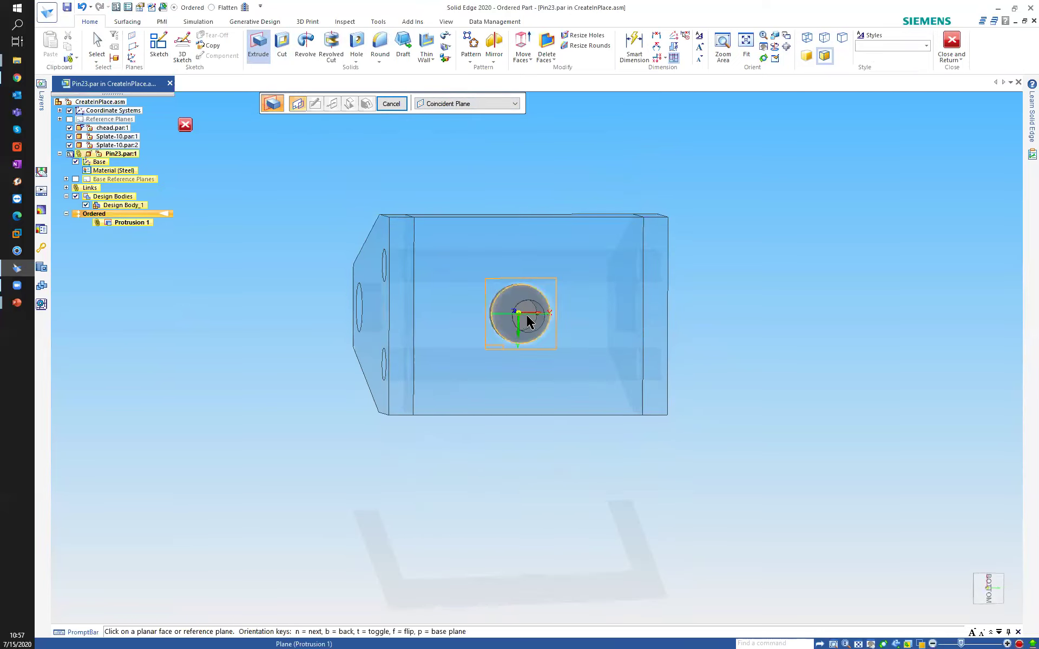
middle_click_drag(519, 314, 433, 420)
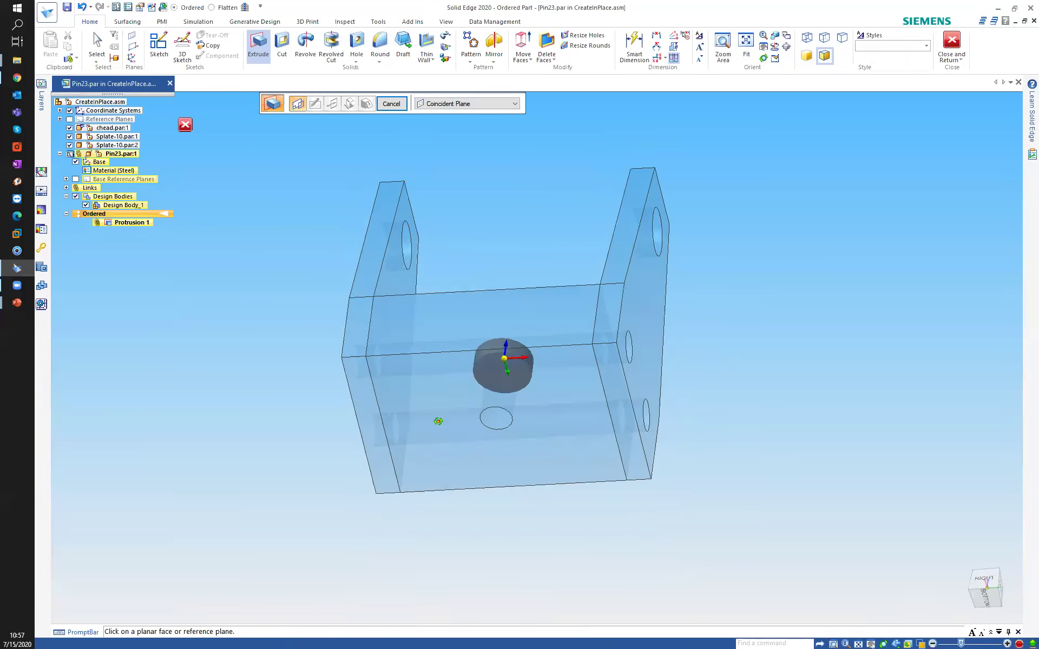
left_click(491, 364)
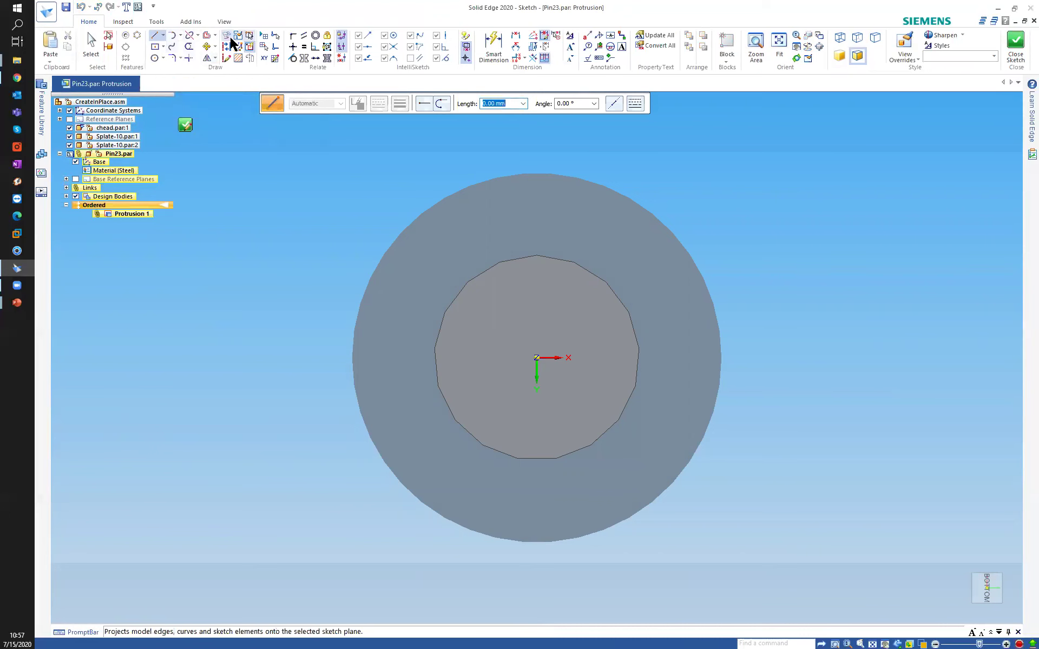
- Enable edge locating for Peers so the sketch can reference edges of neighboring assembly parts
left_click(156, 22)
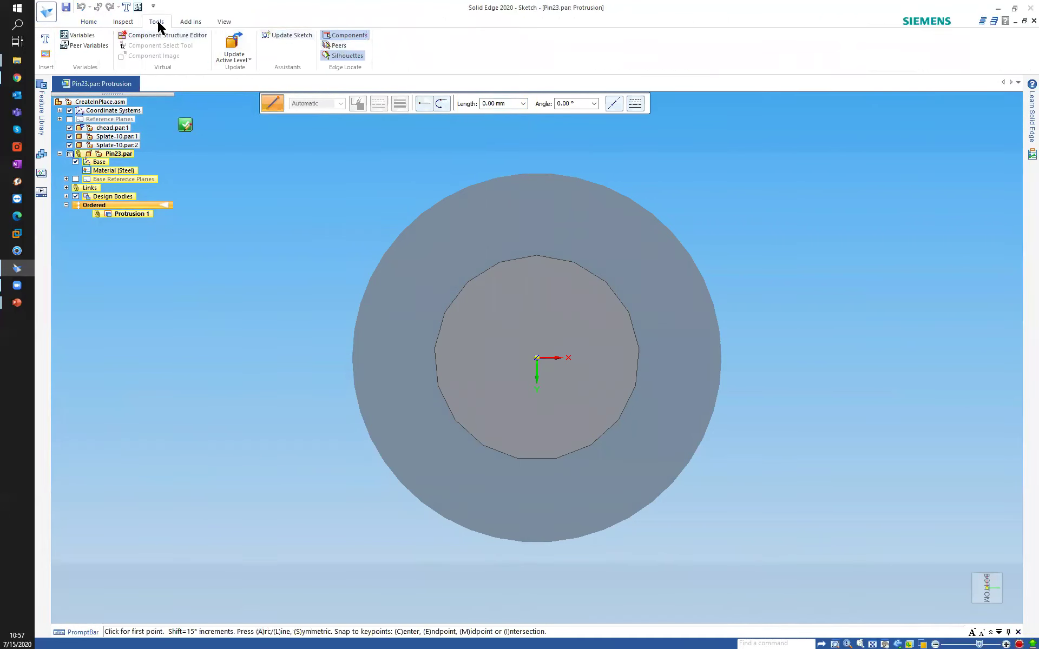
left_click(336, 49)
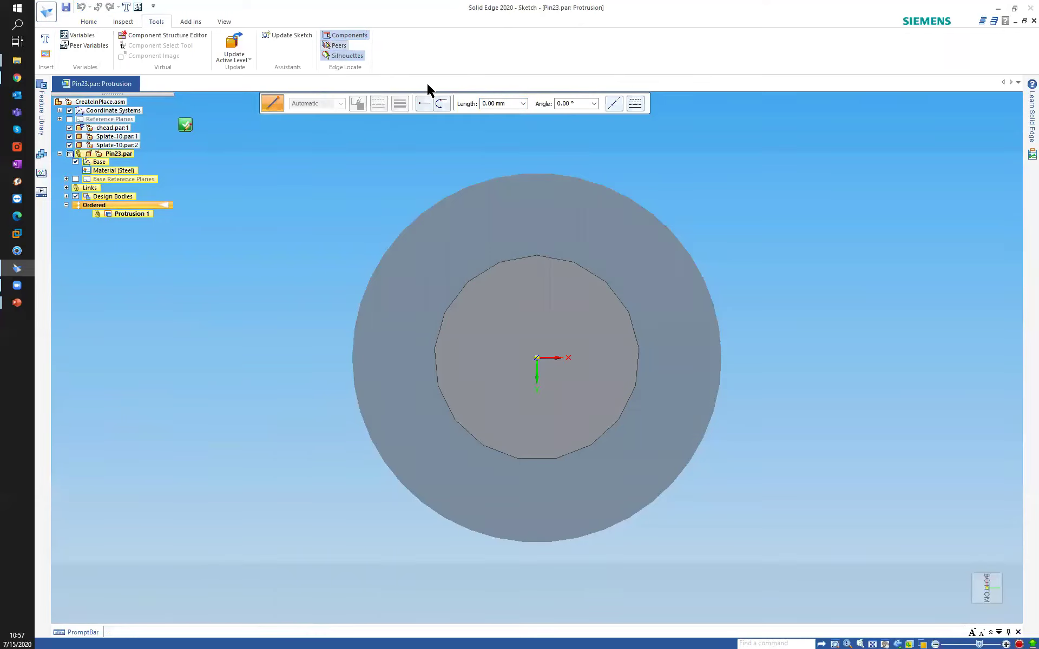
left_click(88, 22)
scroll(351, 279, "down", 4)
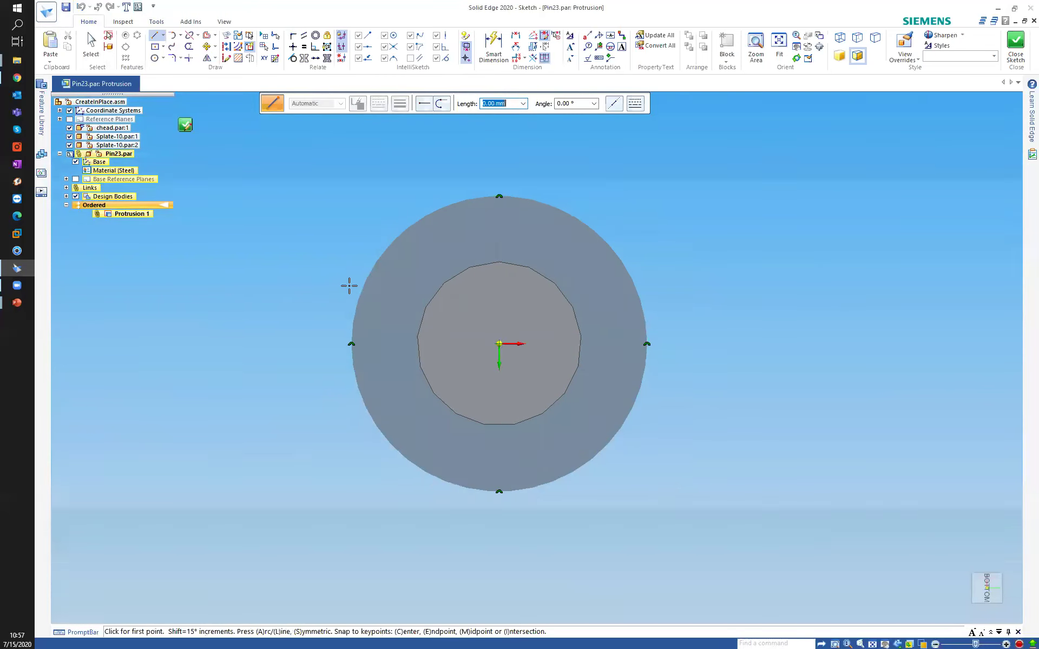
middle_click_drag(355, 269, 250, 128)
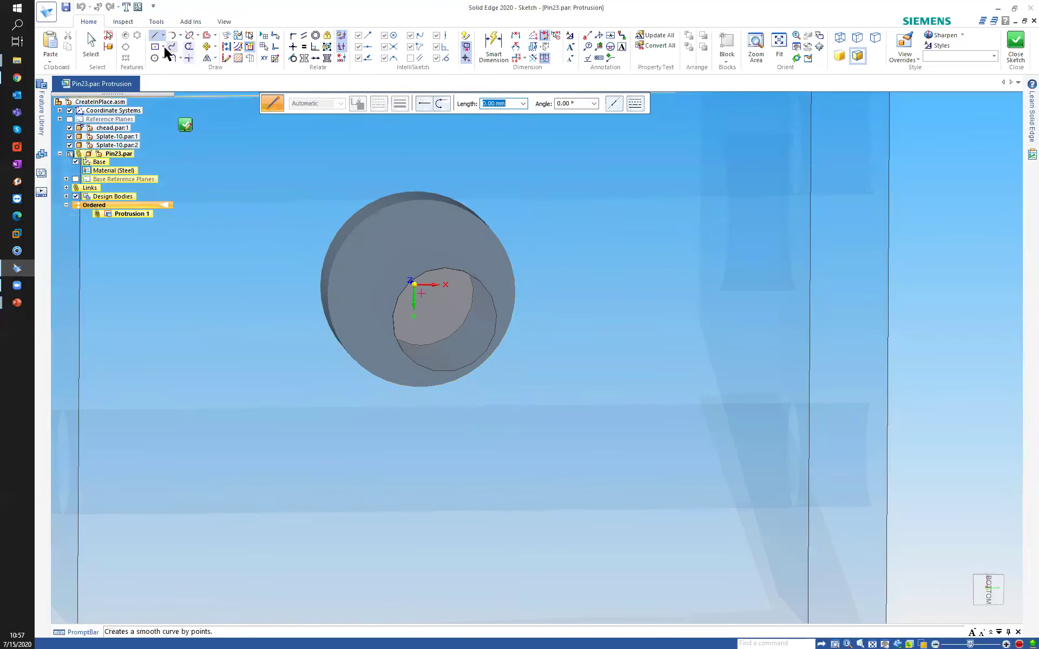
left_click(154, 58)
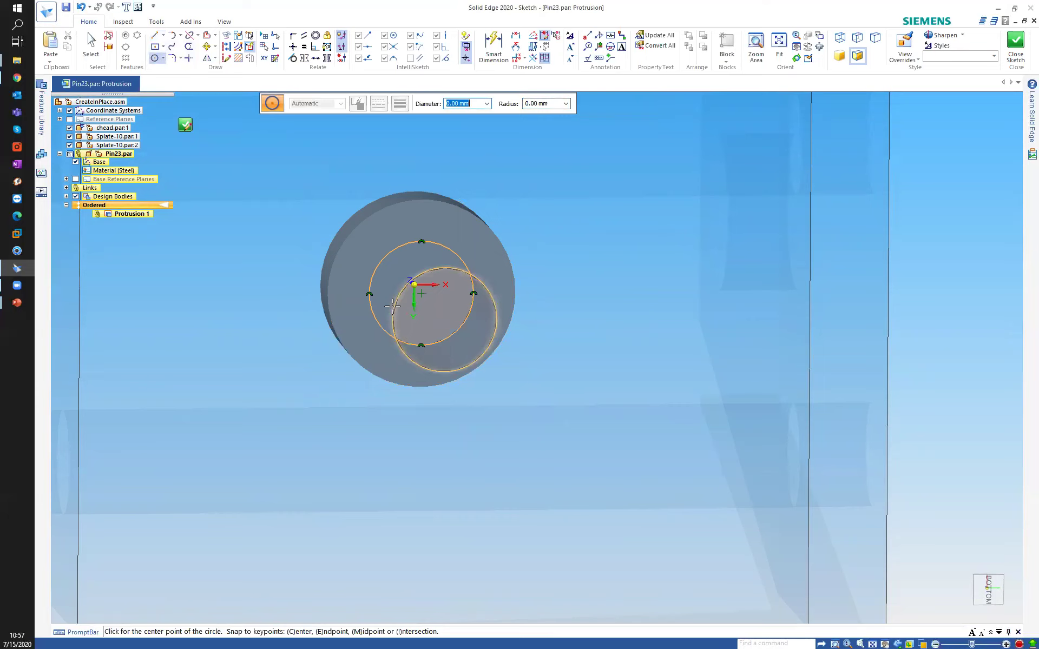
left_click(392, 307)
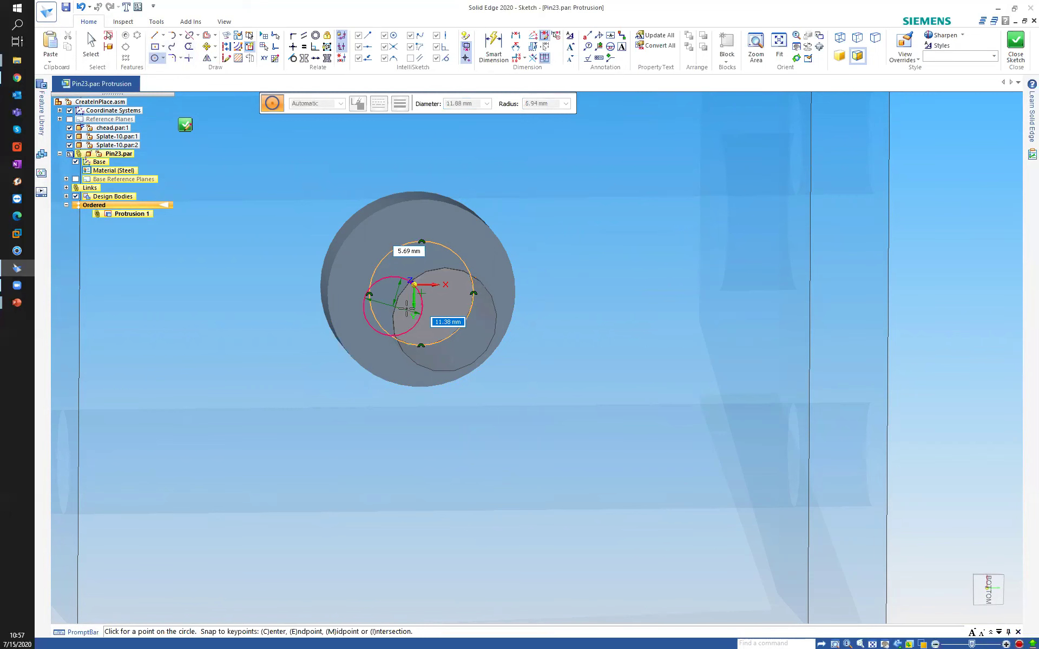
key("Escape")
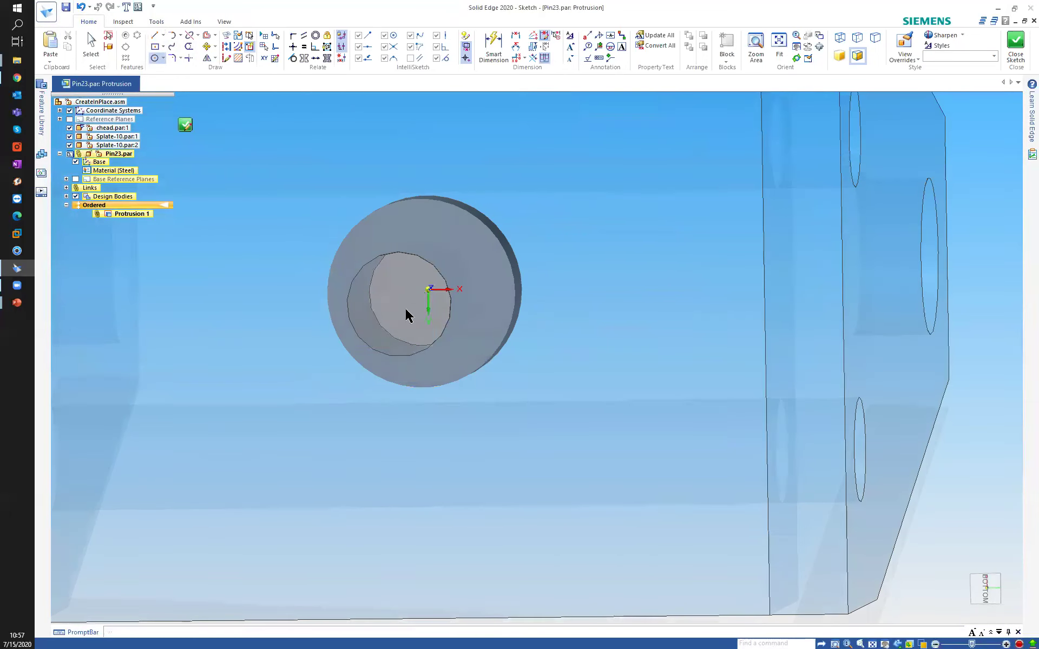
- Sketch a 20 mm diameter circle centred on the pin head, matching chead.par's smaller hole edge, and close the sketch
left_click(154, 58)
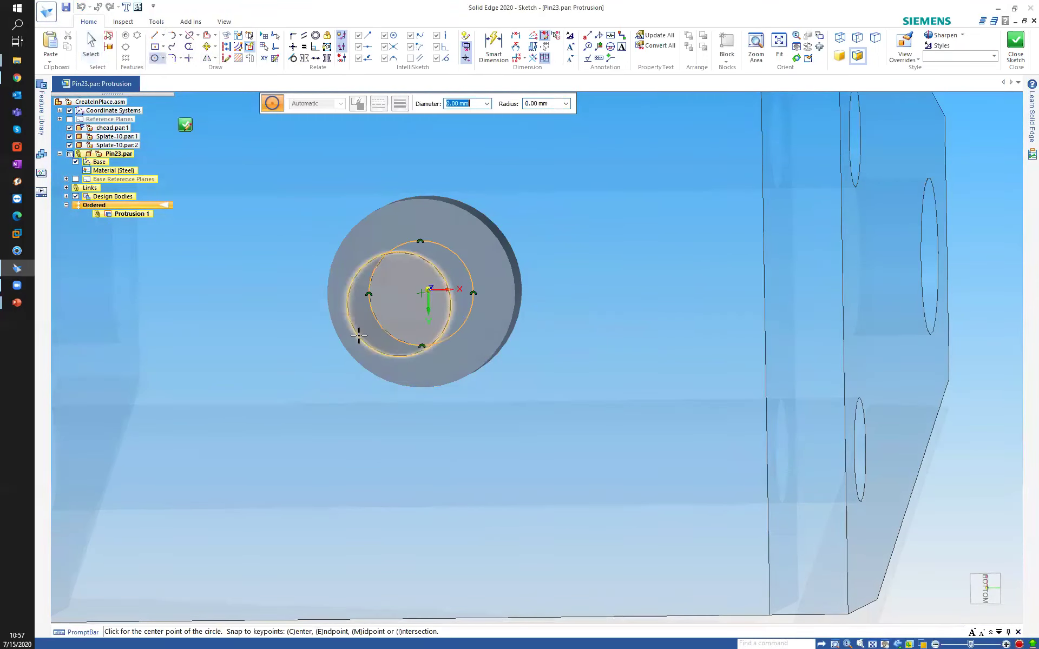
left_click(421, 293)
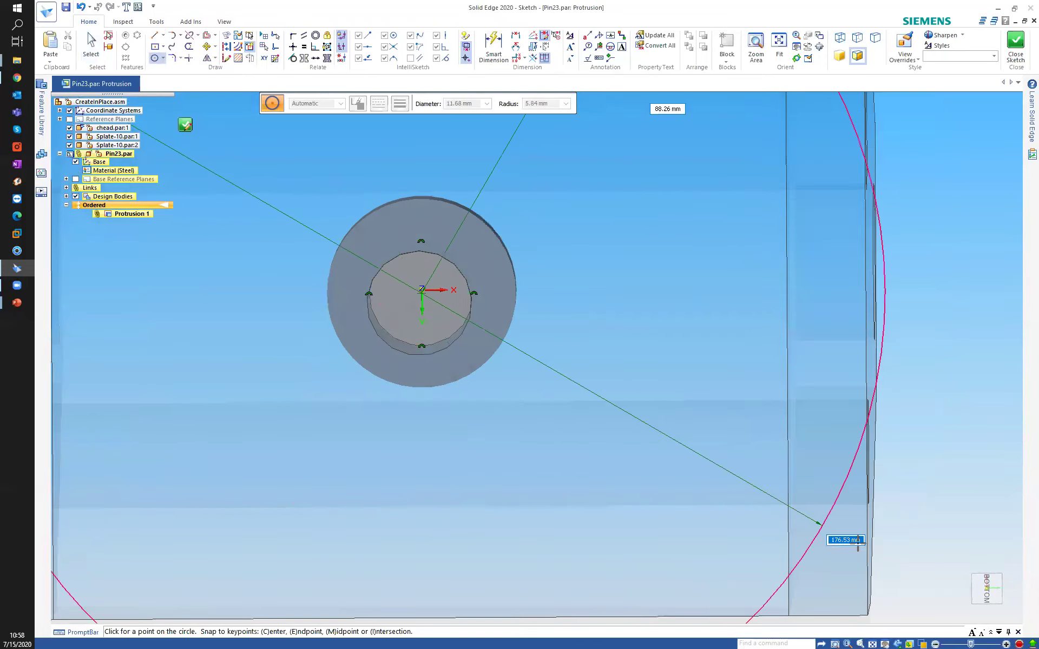
left_click(996, 589)
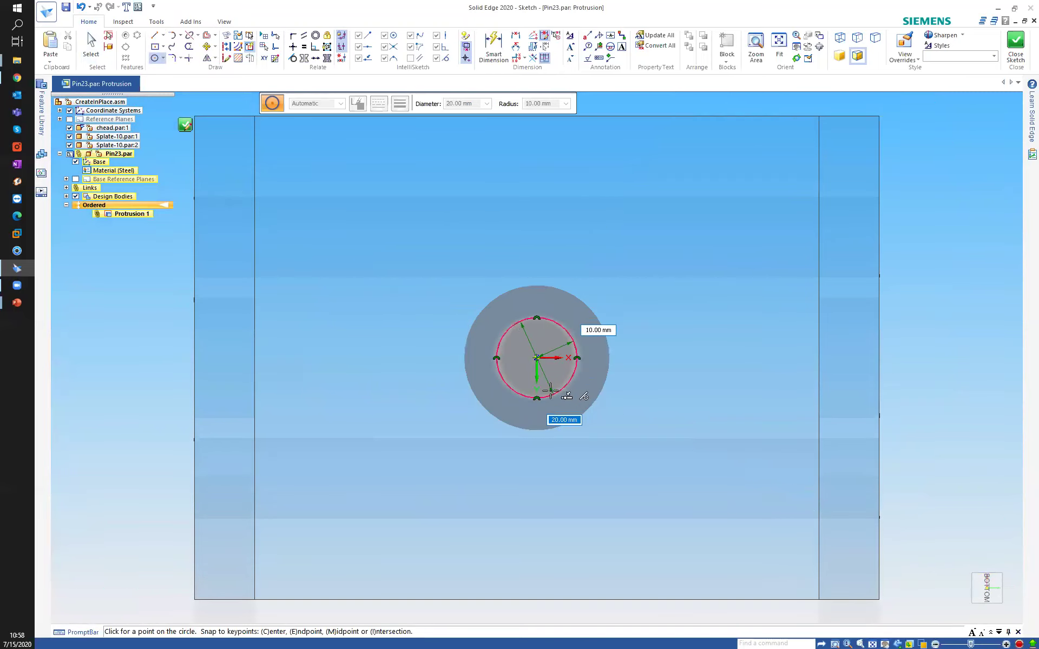
scroll(516, 390, "up", 2)
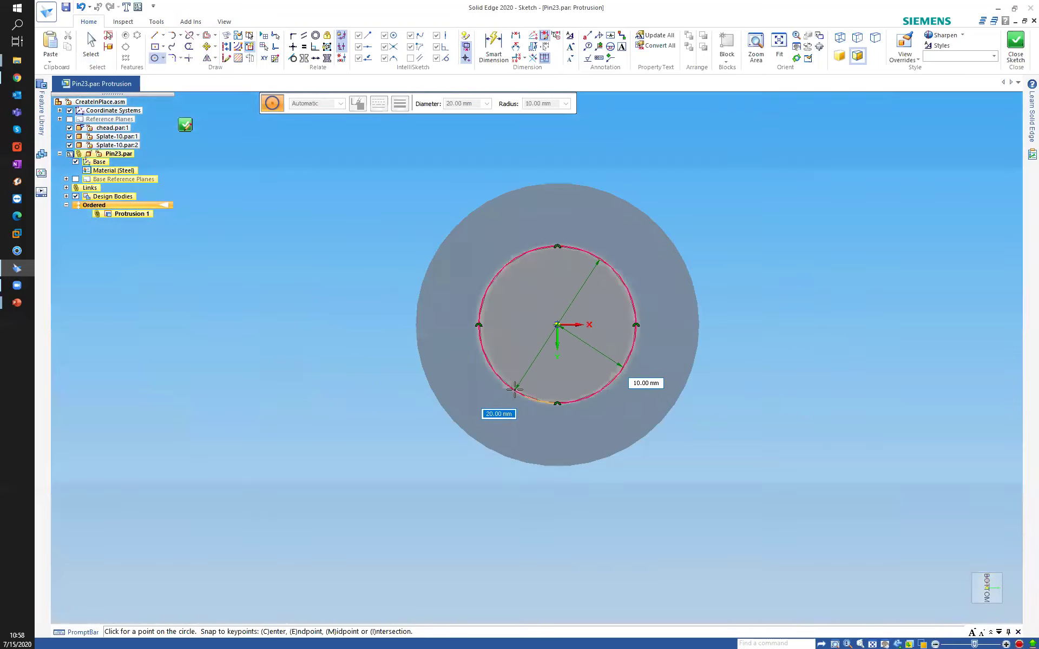
left_click(510, 385)
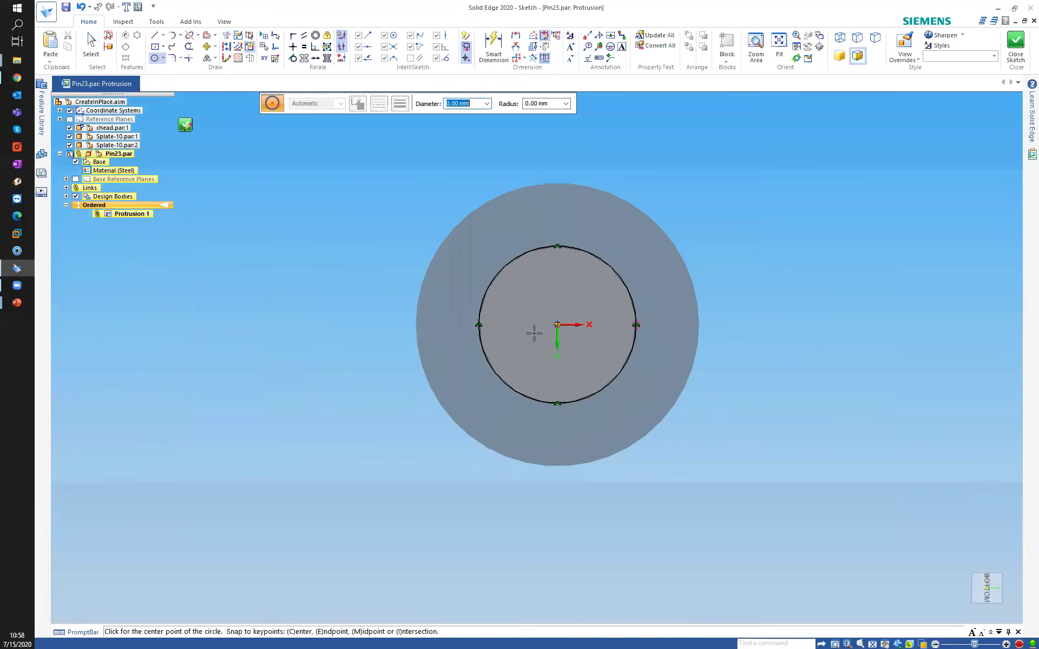
scroll(533, 332, "down", 1)
middle_click_drag(570, 328, 462, 357)
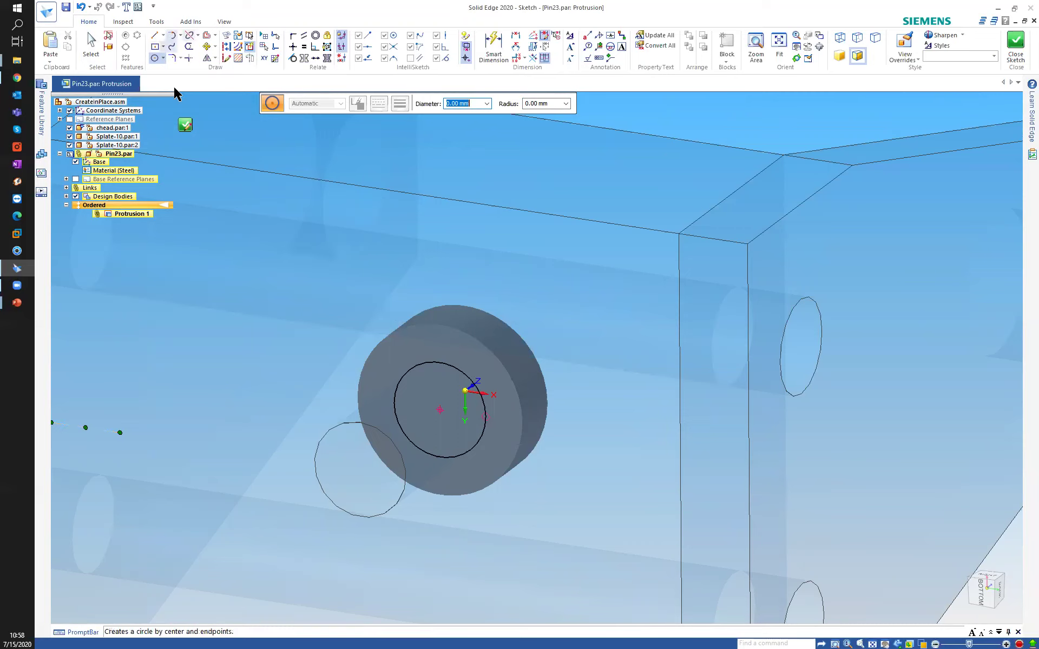
left_click(185, 127)
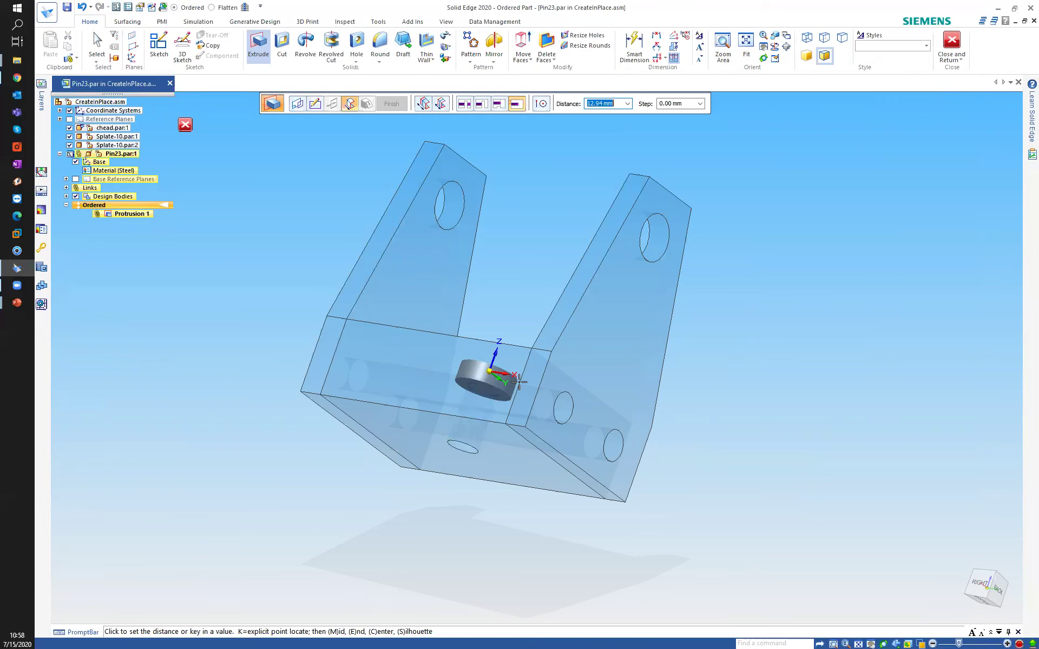
- Extrude the circle downward from the pin head by 38+5 mm to form the shank, and finish the protrusion
type("38+")
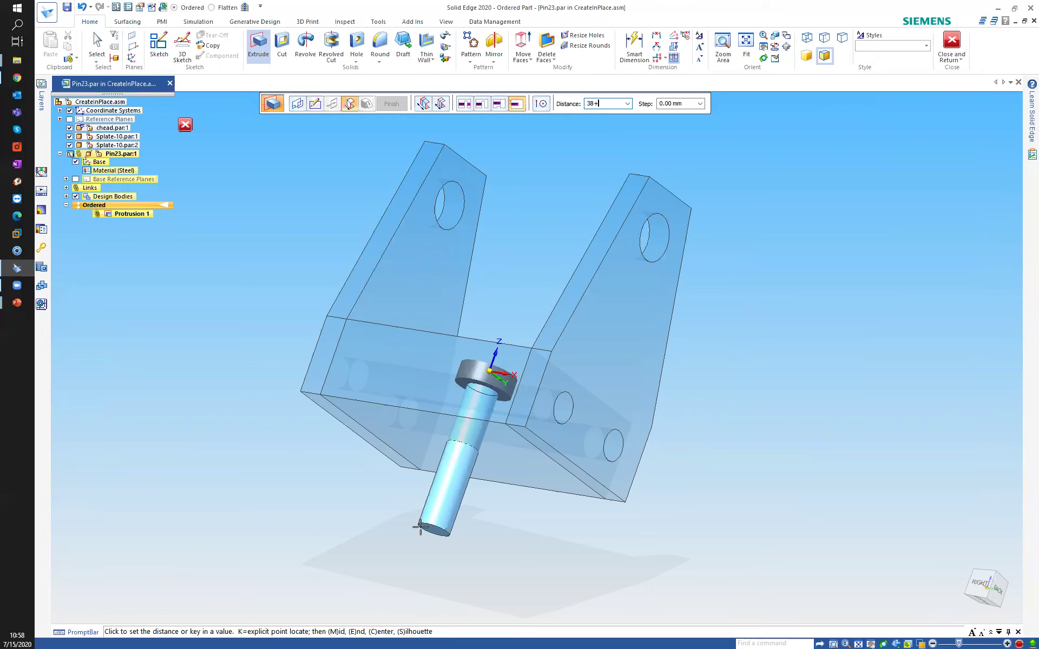
type("5")
key("Return")
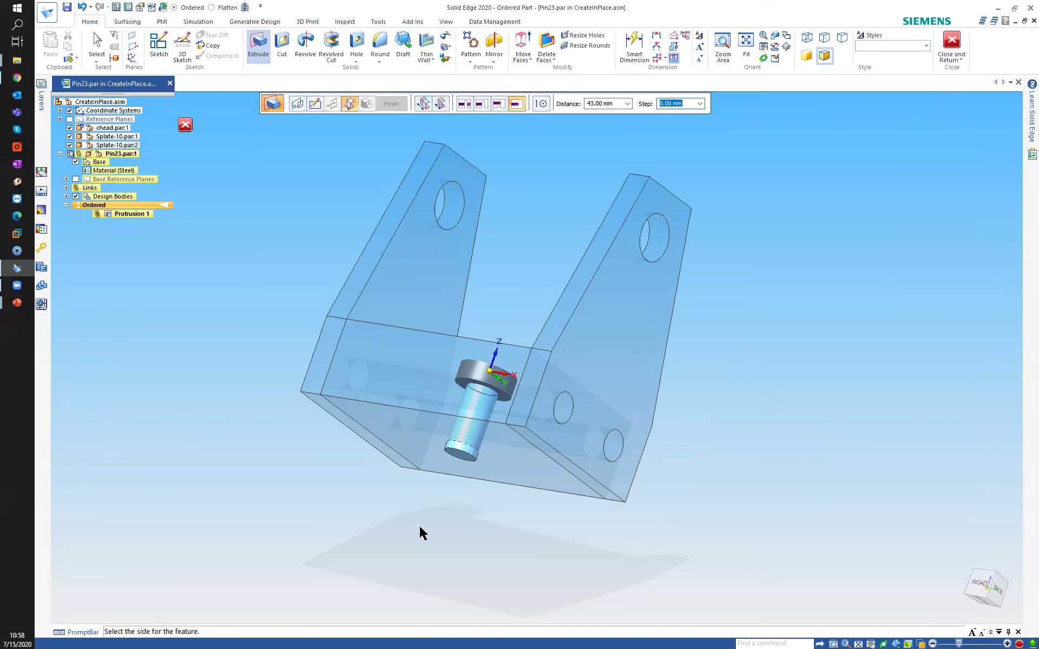
middle_click_drag(413, 475, 431, 374)
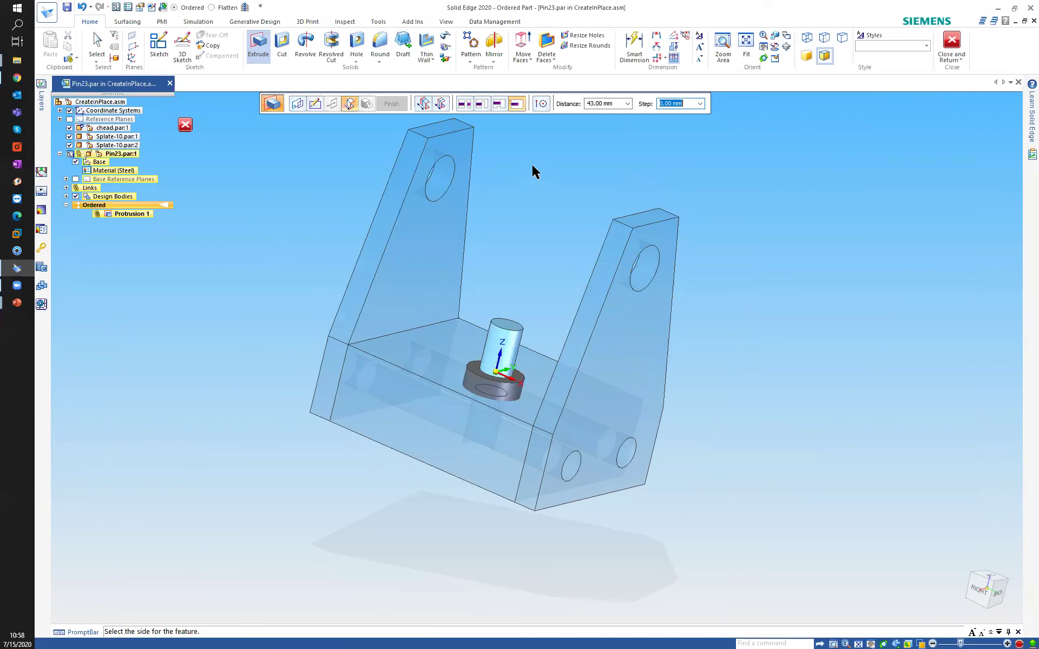
left_click(377, 516)
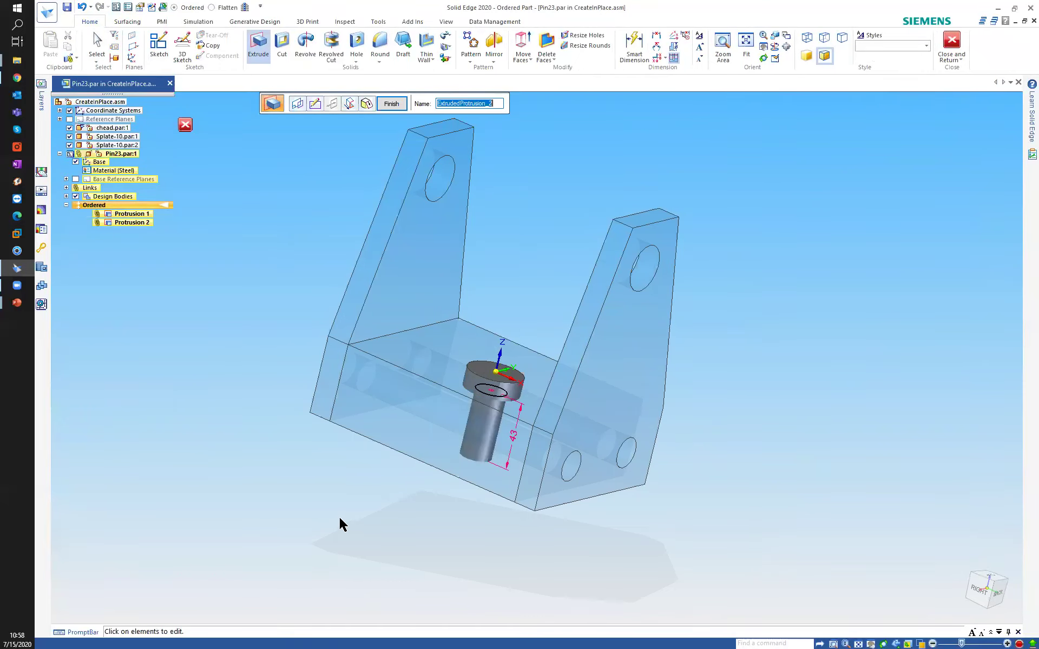
middle_click_drag(332, 488, 303, 476)
left_click(392, 103)
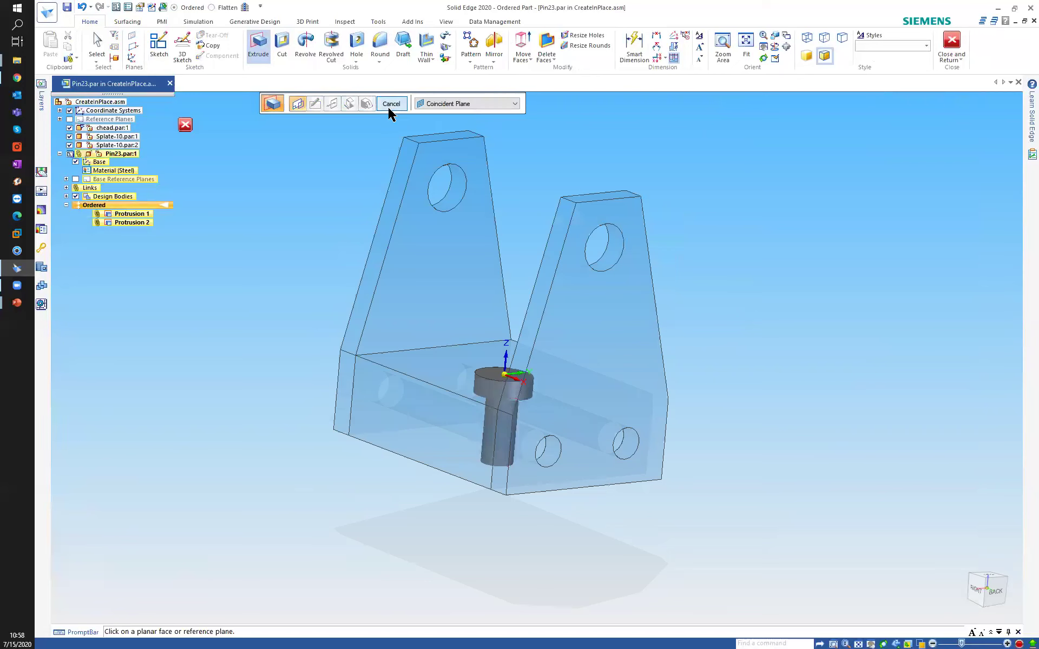
- Leave the extrusion command, close the in-place edit of the pin and return to the CreateInPlace.asm assembly
key("Escape")
middle_click_drag(255, 290, 319, 418)
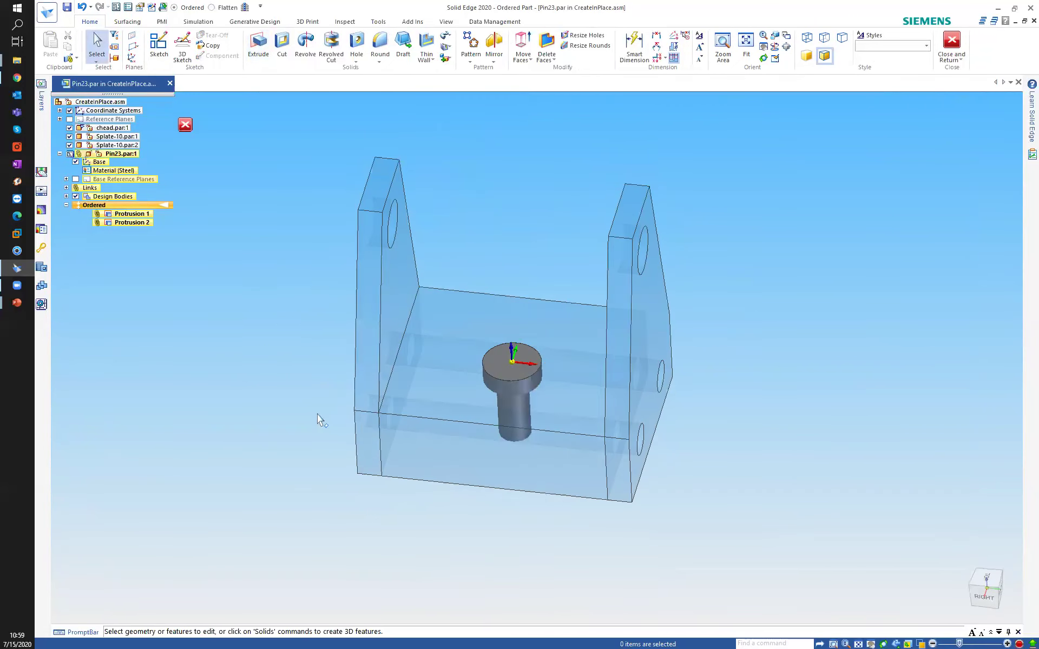
left_click(186, 126)
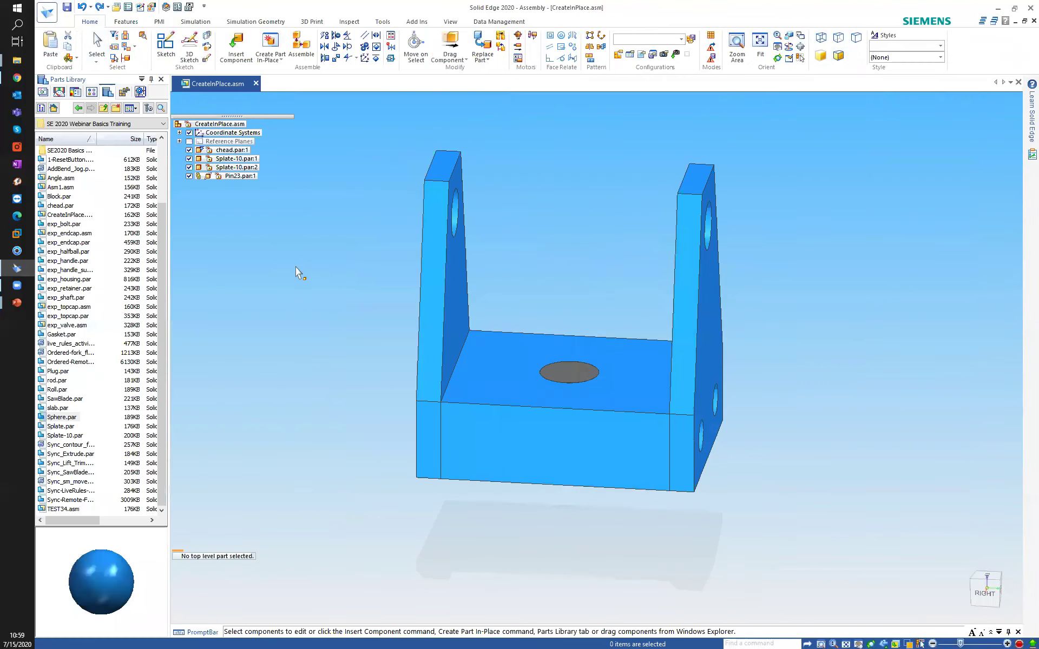
- Constrain Pin23.par:1 to chead.par:1 with an axial relationship with rotation unlocked and a planar relationship at 0.00 mm offset
left_click(233, 176)
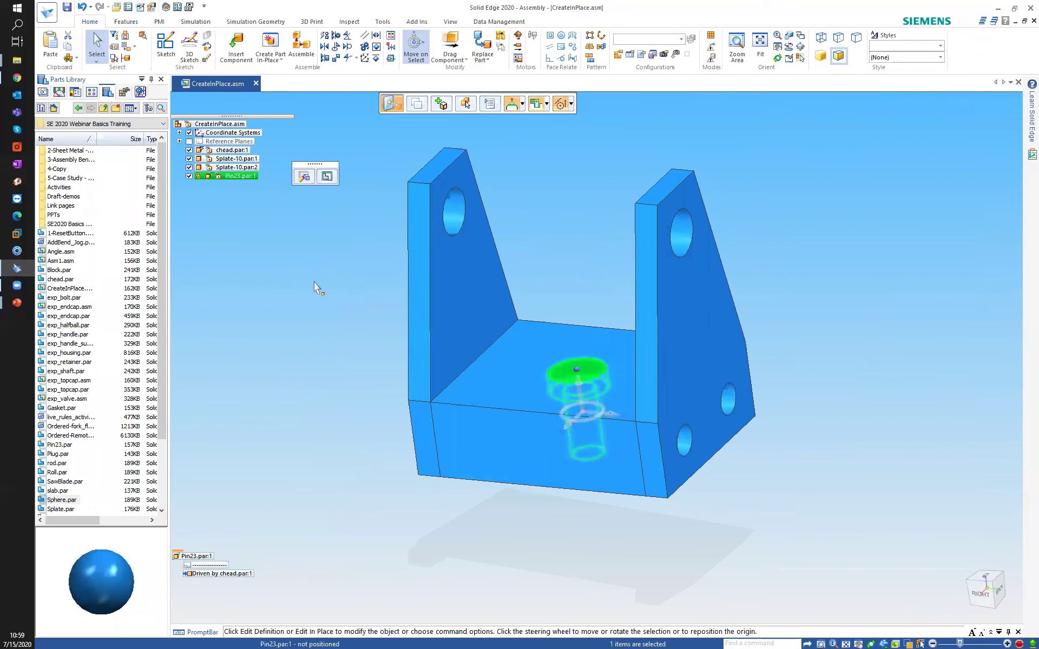
left_click(302, 46)
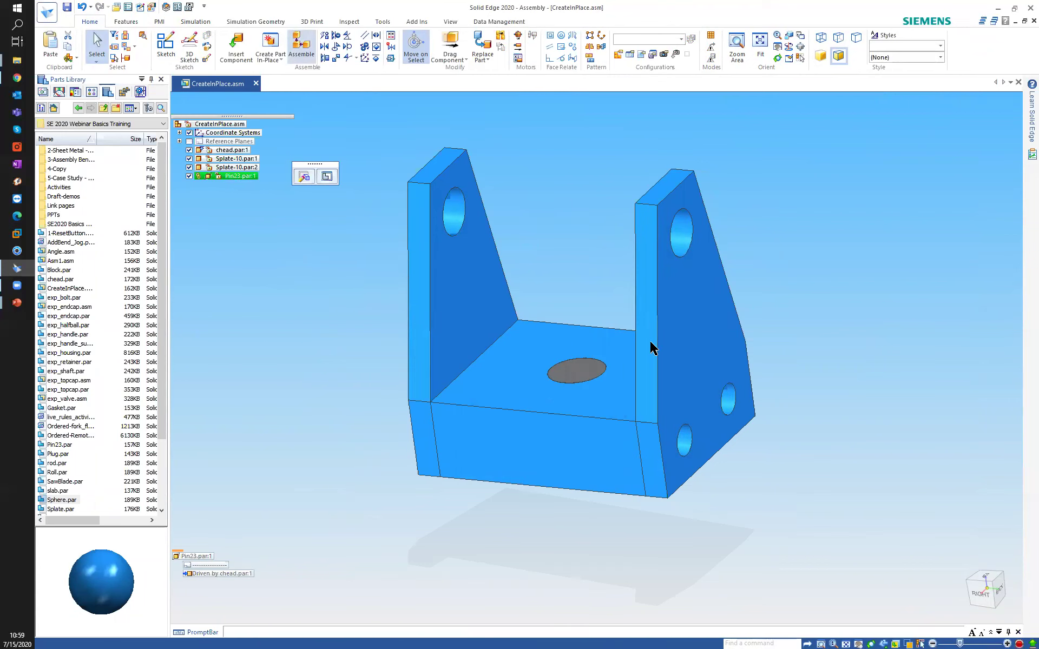
left_click(602, 393)
left_click(582, 368)
left_click(558, 341)
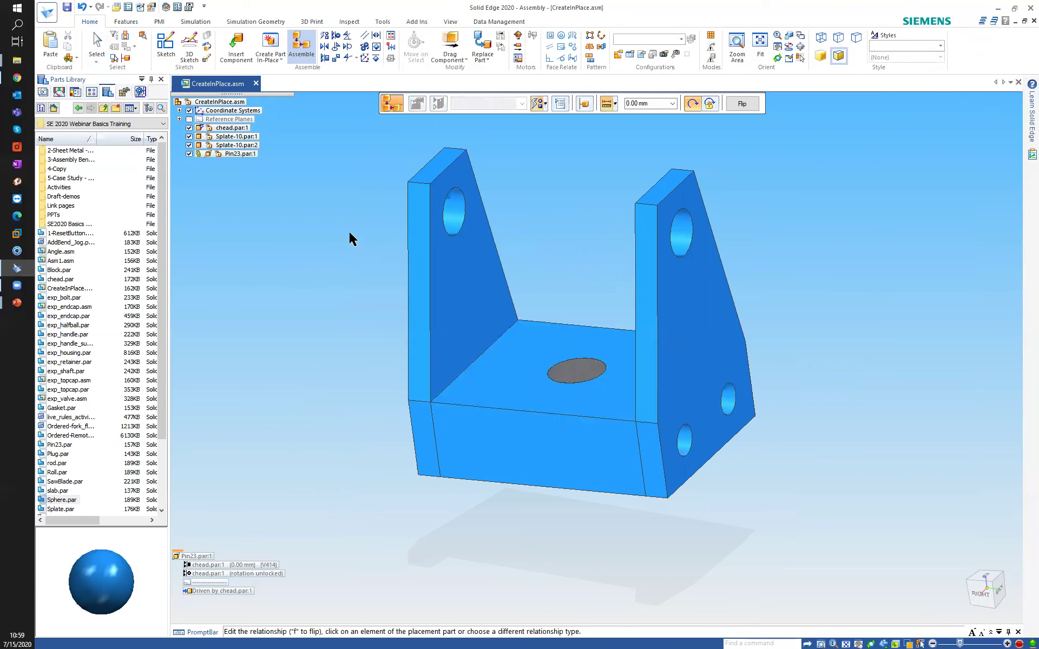
key("Escape")
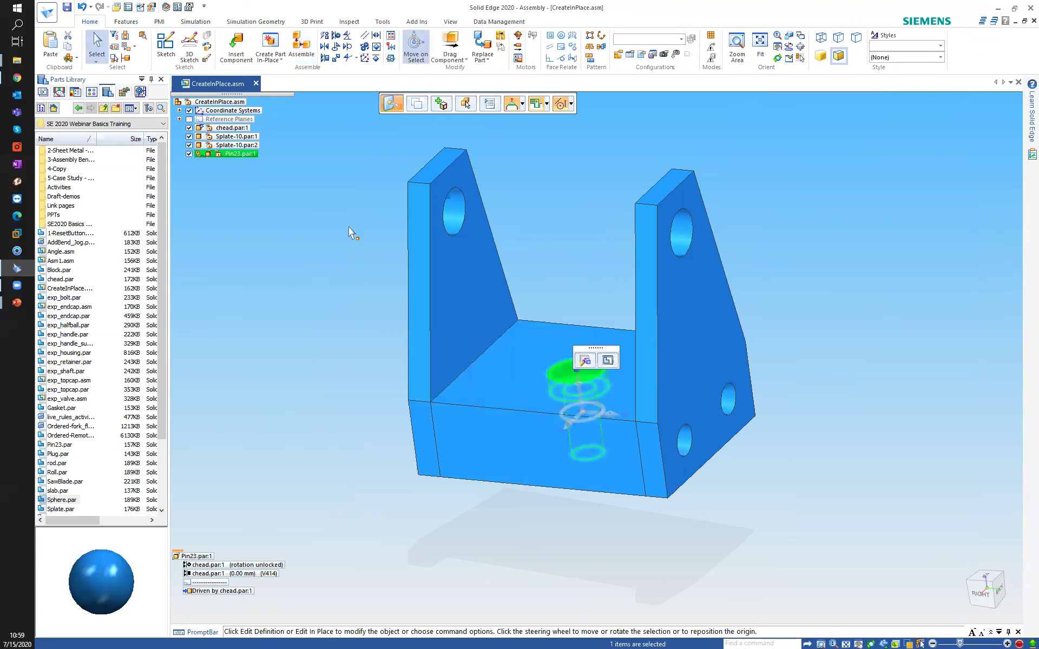
- Hide Pin23.par:1 in the assembly to expose the counterbored hole in chead.par
left_click(349, 228)
middle_click_drag(322, 255, 523, 399)
left_click(523, 341)
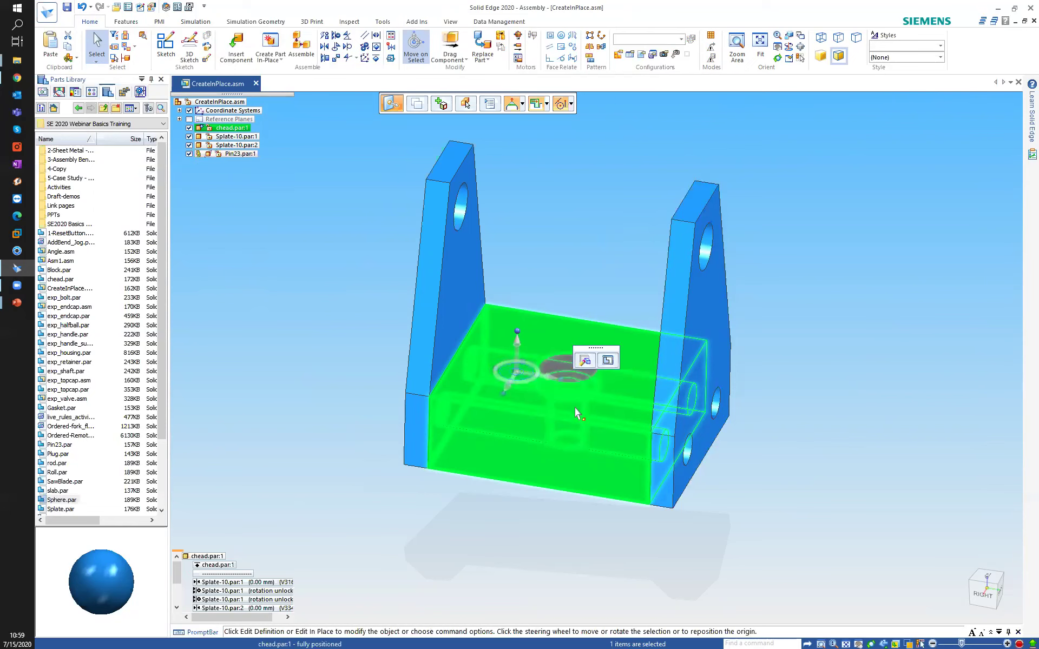
left_click(315, 360)
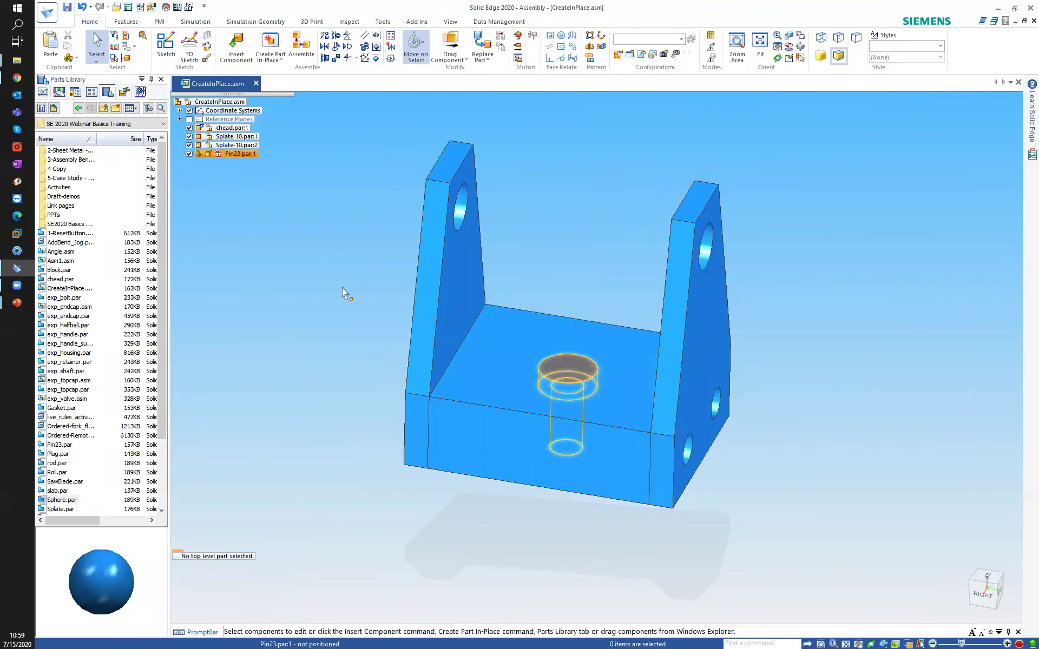
left_click(190, 154)
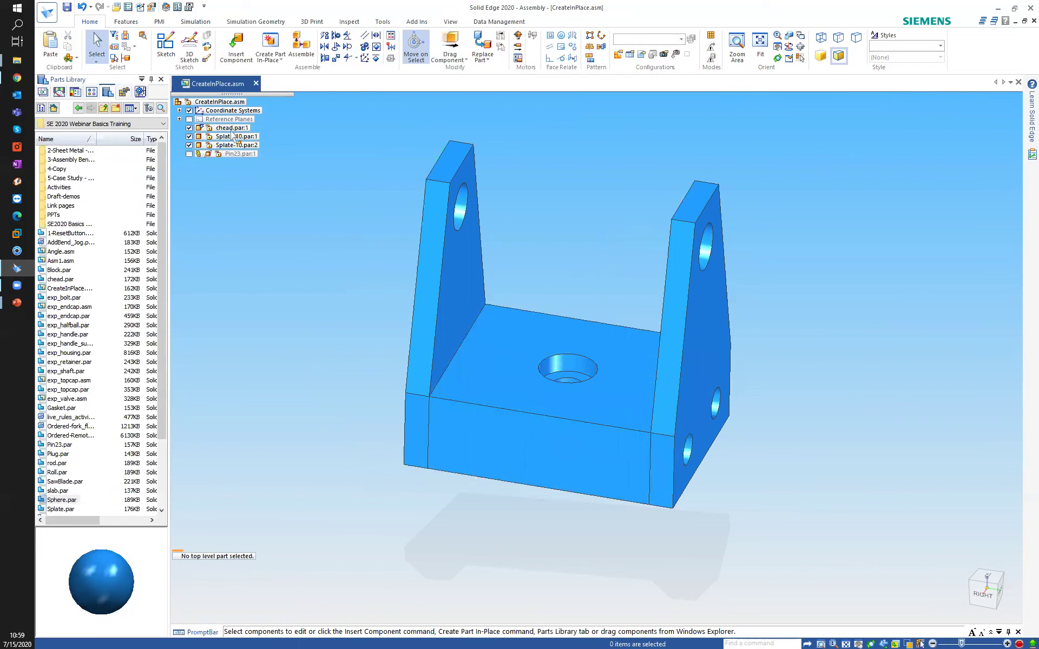
- Close CreateInPlace.asm without saving its changes or the changed display configuration
left_click(256, 84)
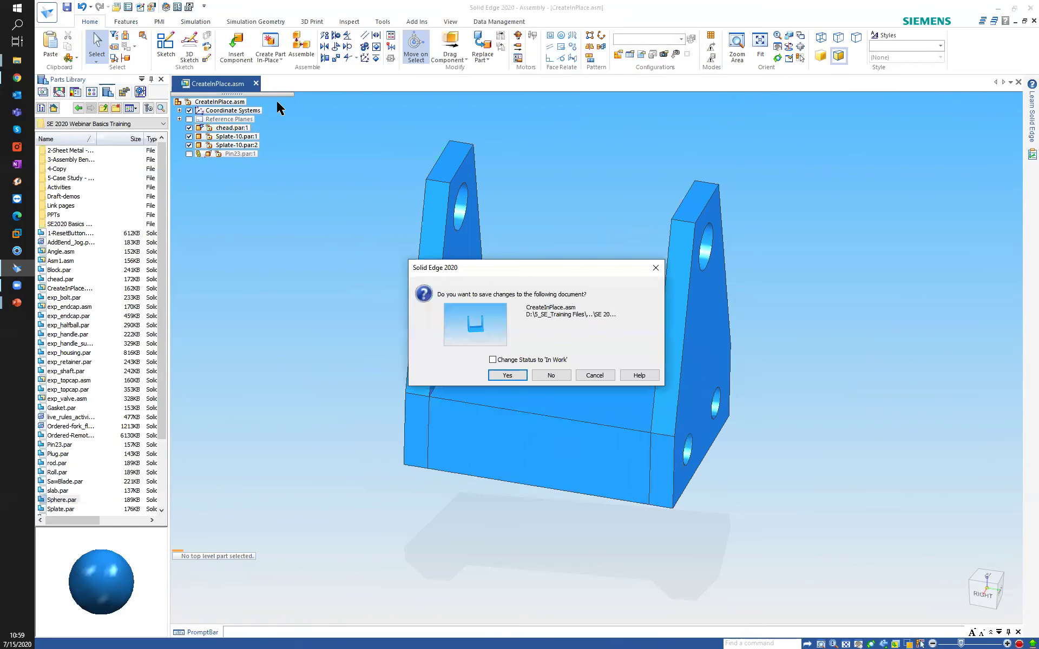
left_click(551, 376)
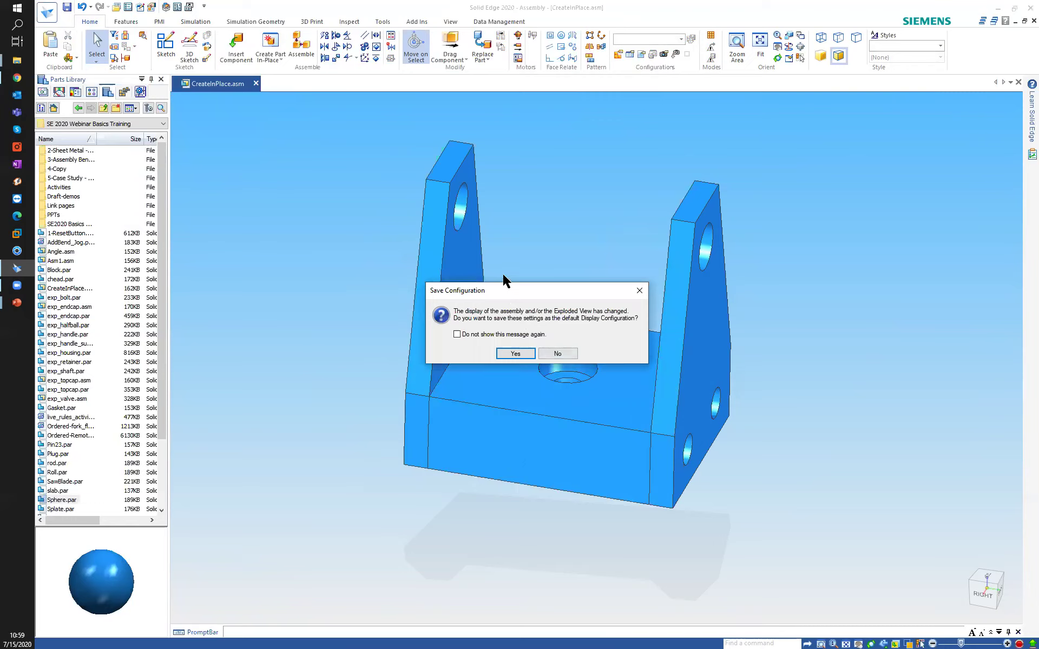
left_click(557, 353)
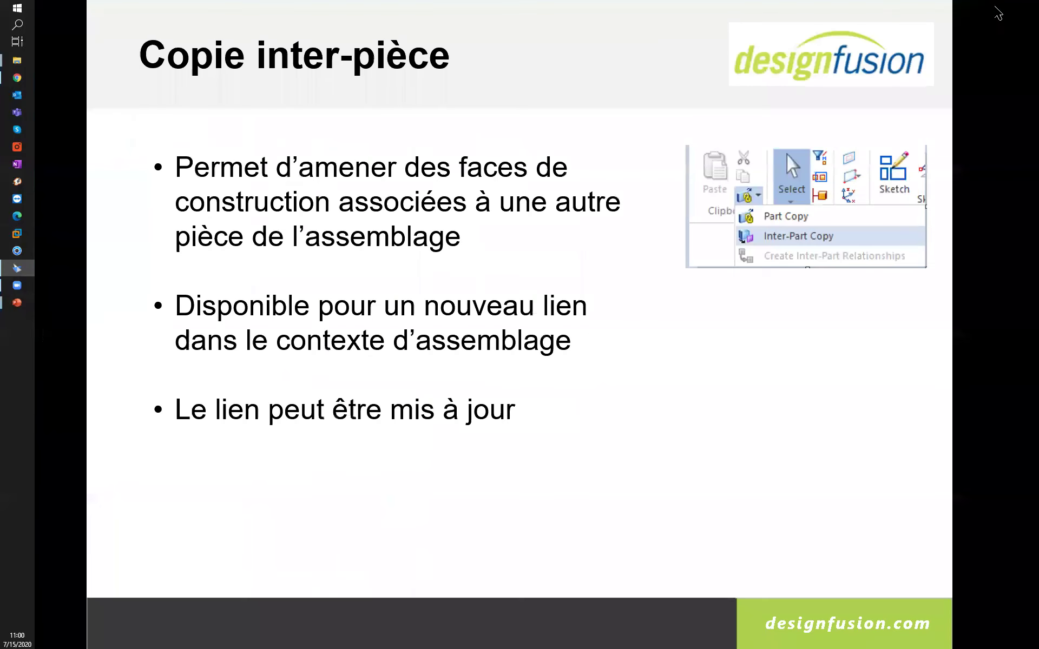
left_click(998, 8)
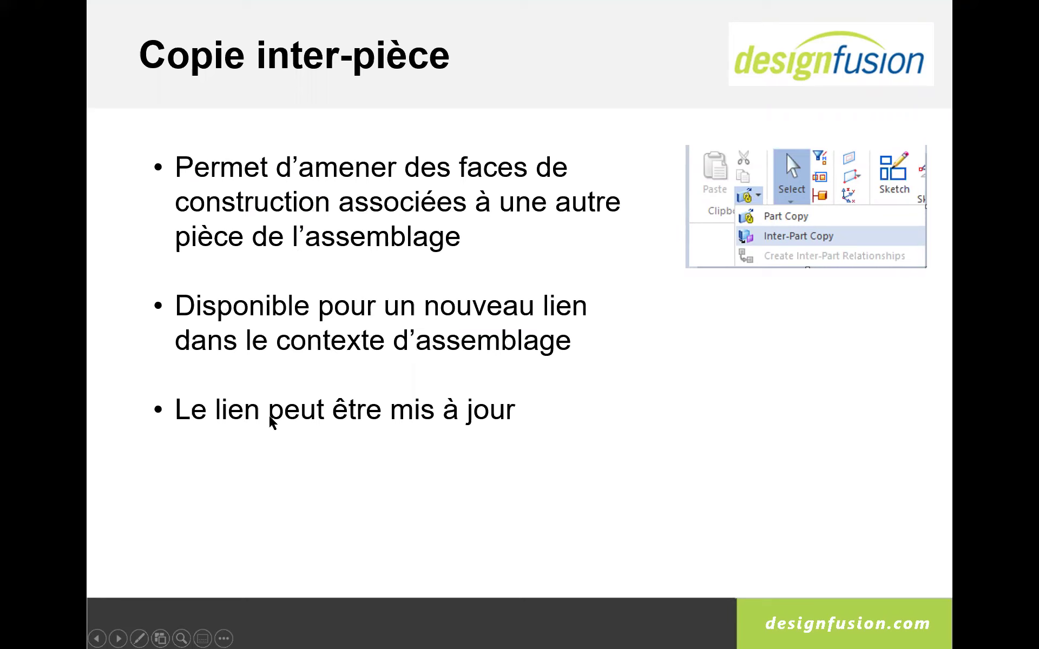
left_click(412, 233)
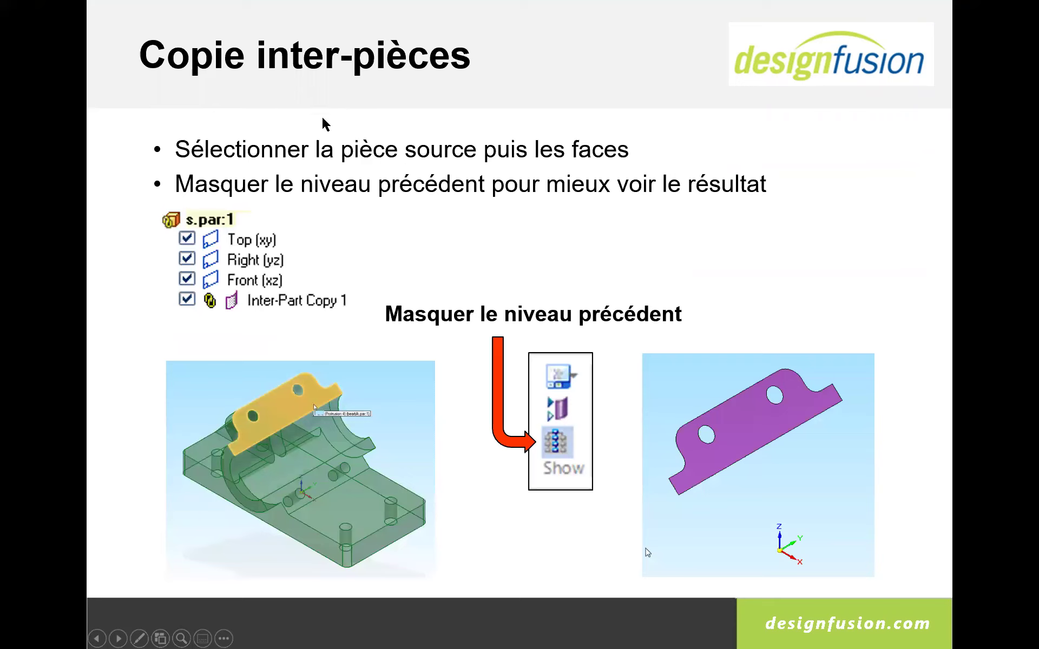
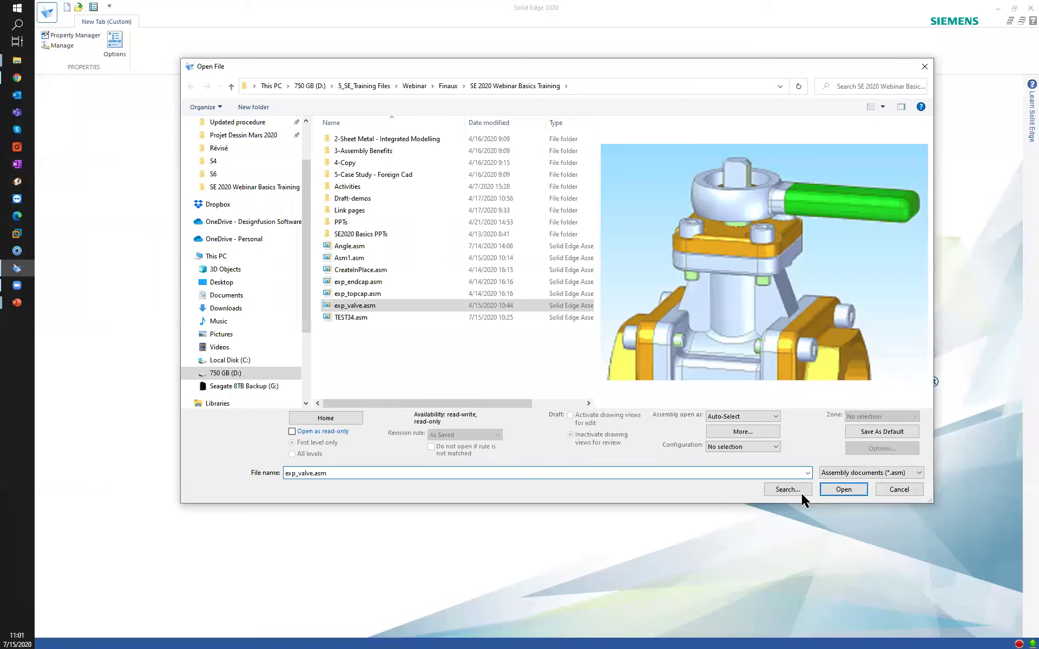
- Filter the file list to Top Level Assembly documents and open exp_valve.asm
left_click(359, 258)
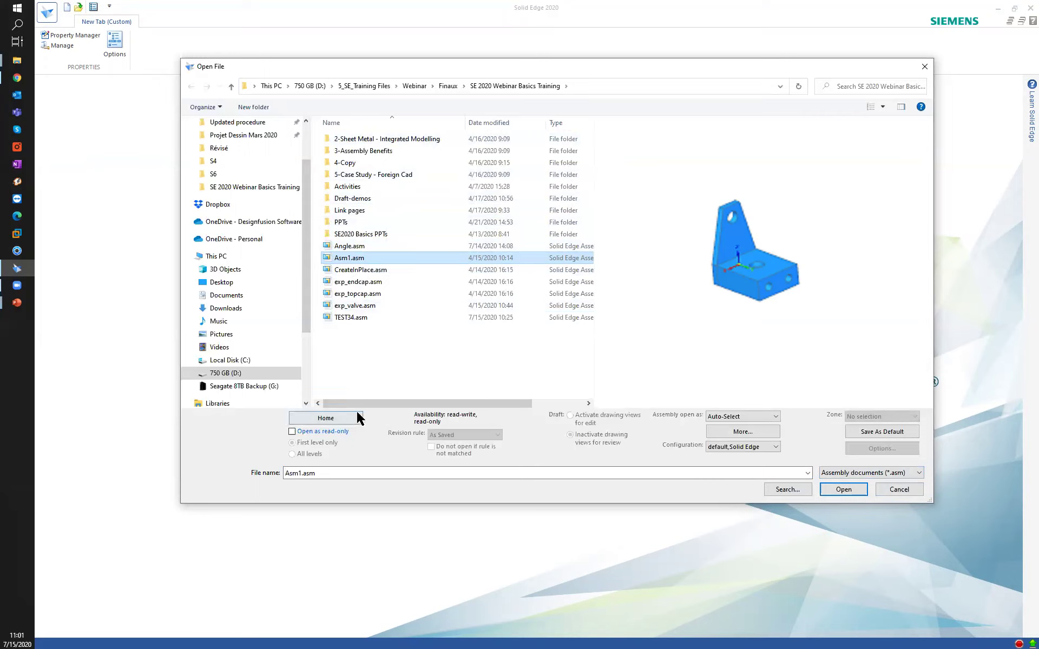
left_click(920, 473)
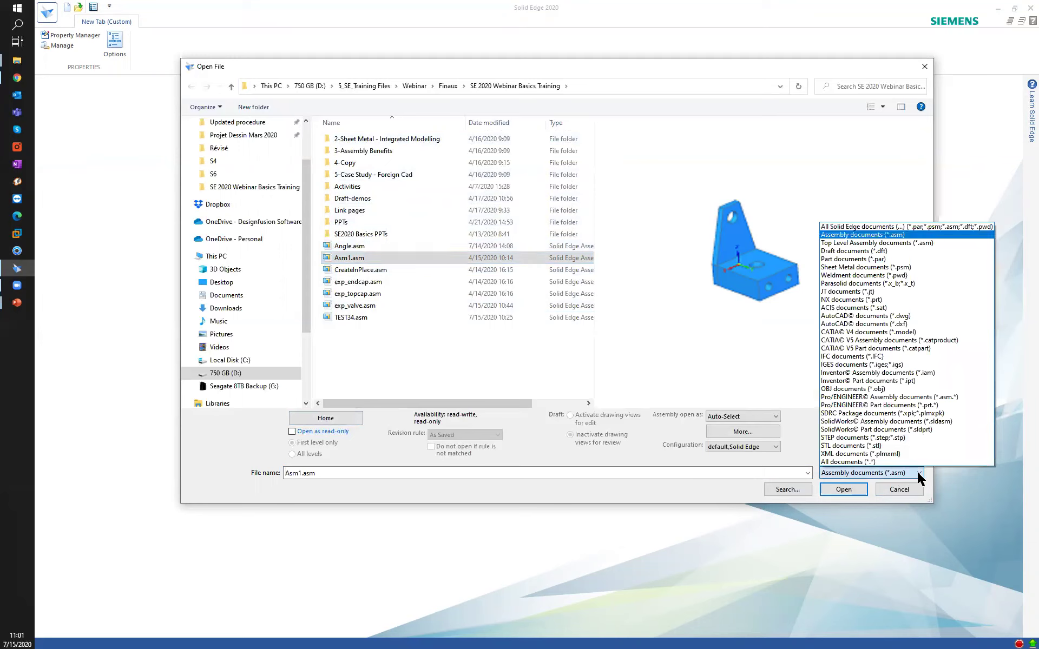
left_click(856, 244)
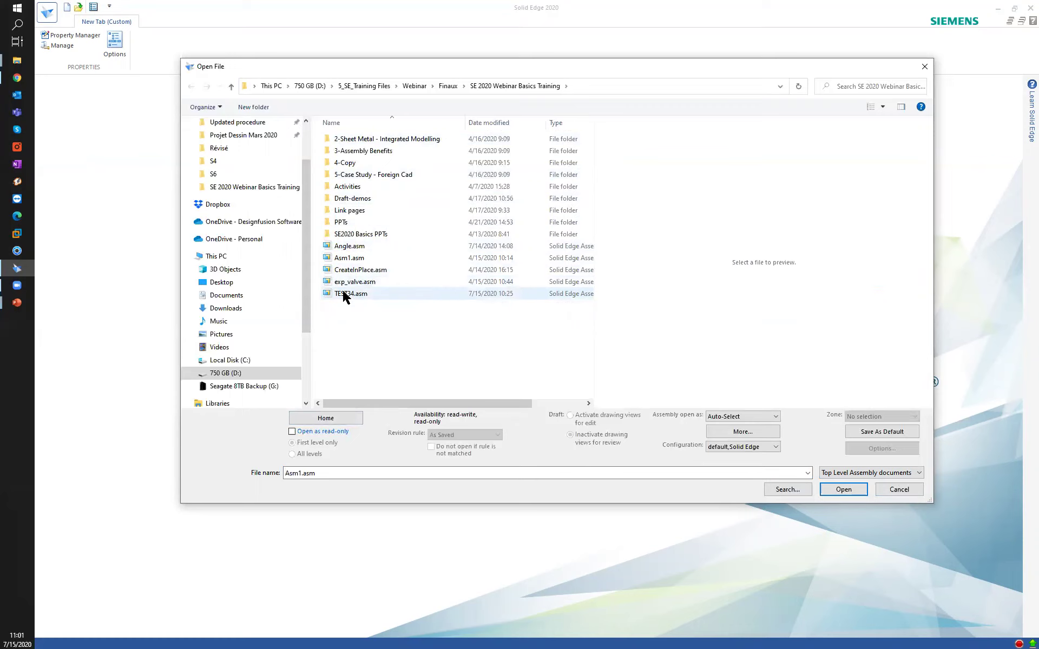
left_click(349, 281)
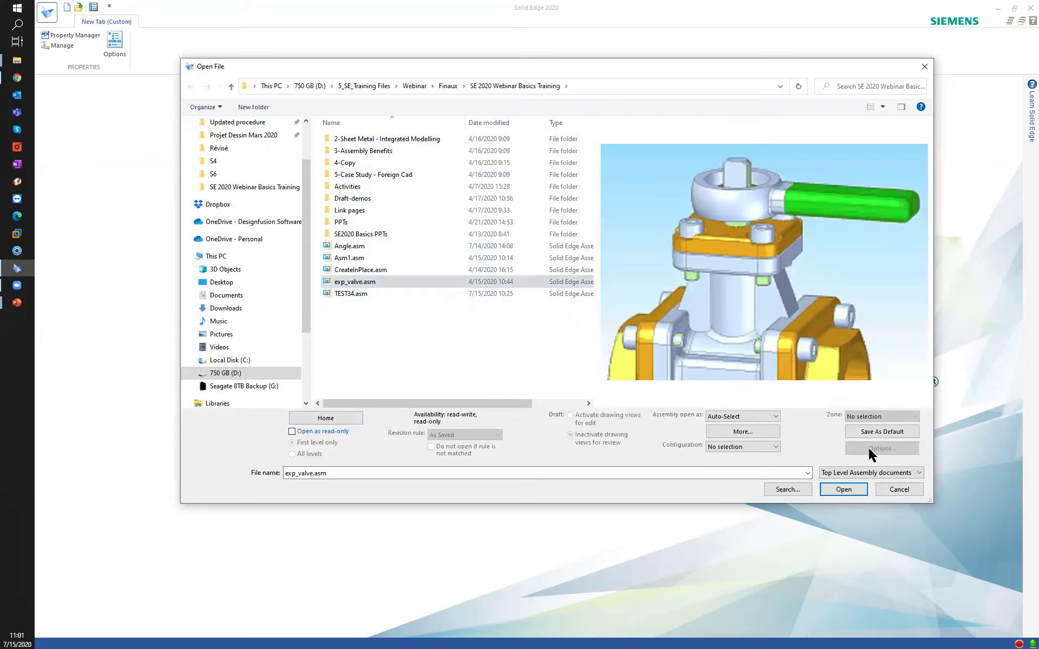
left_click(844, 490)
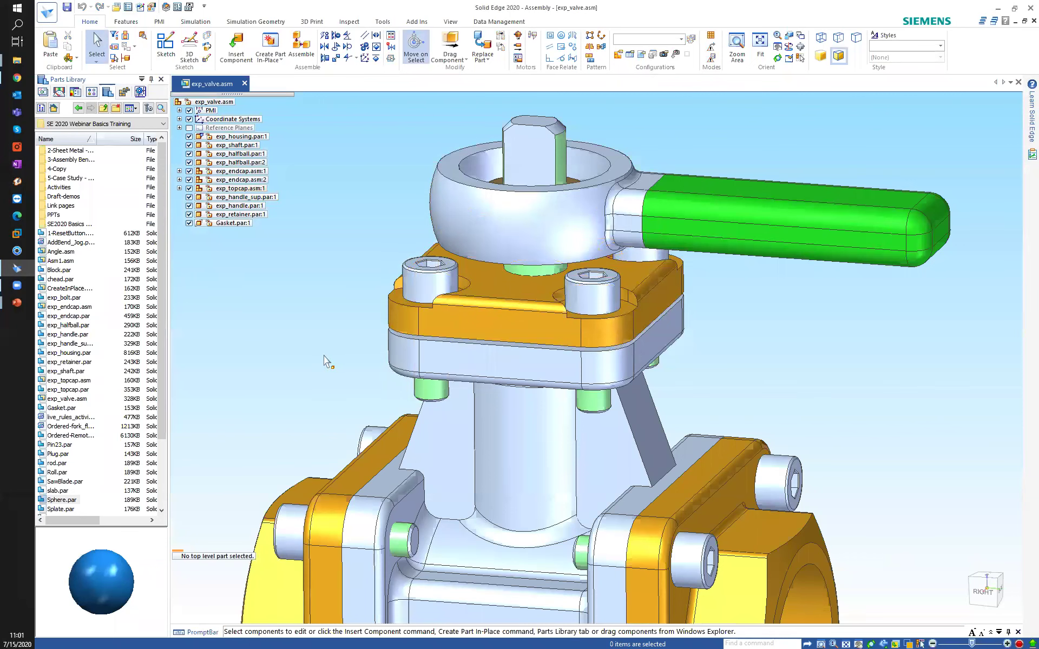
- Select the exp_topcap.asm:1 subassembly of the valve and examine its components from several angles
middle_click_drag(371, 329, 385, 301)
left_click(472, 296)
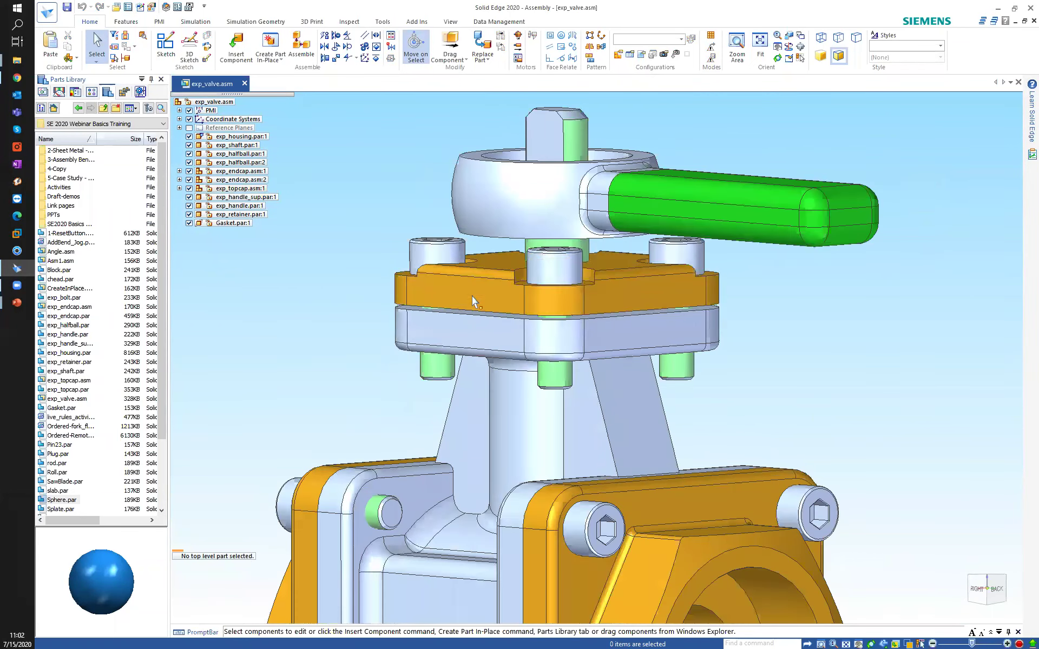
middle_click_drag(280, 321, 364, 254)
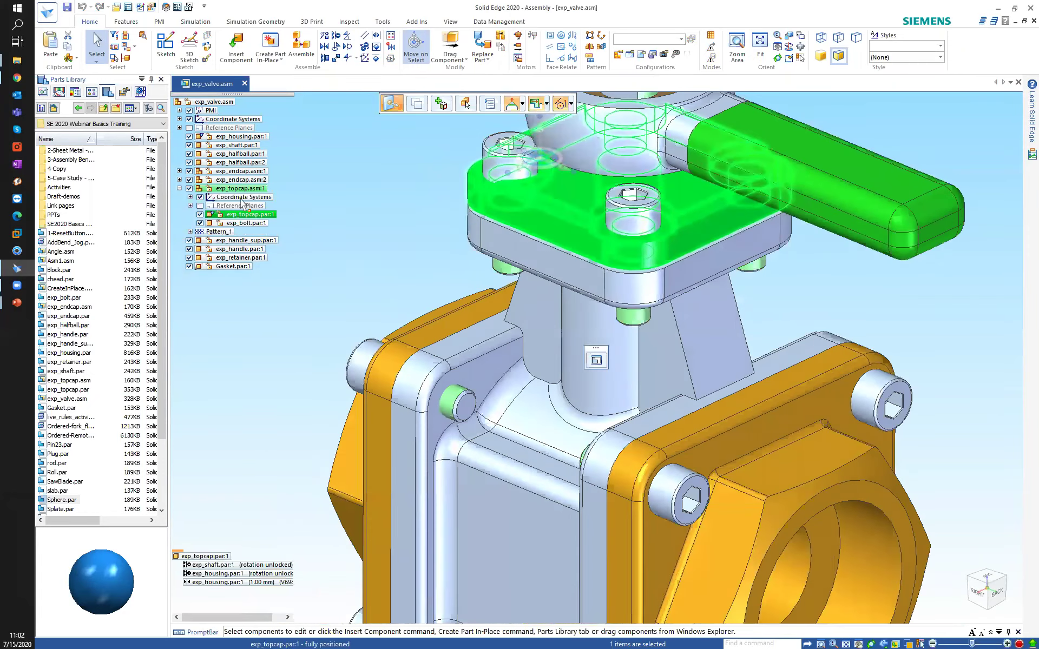
left_click(241, 188)
middle_click_drag(379, 162, 526, 210)
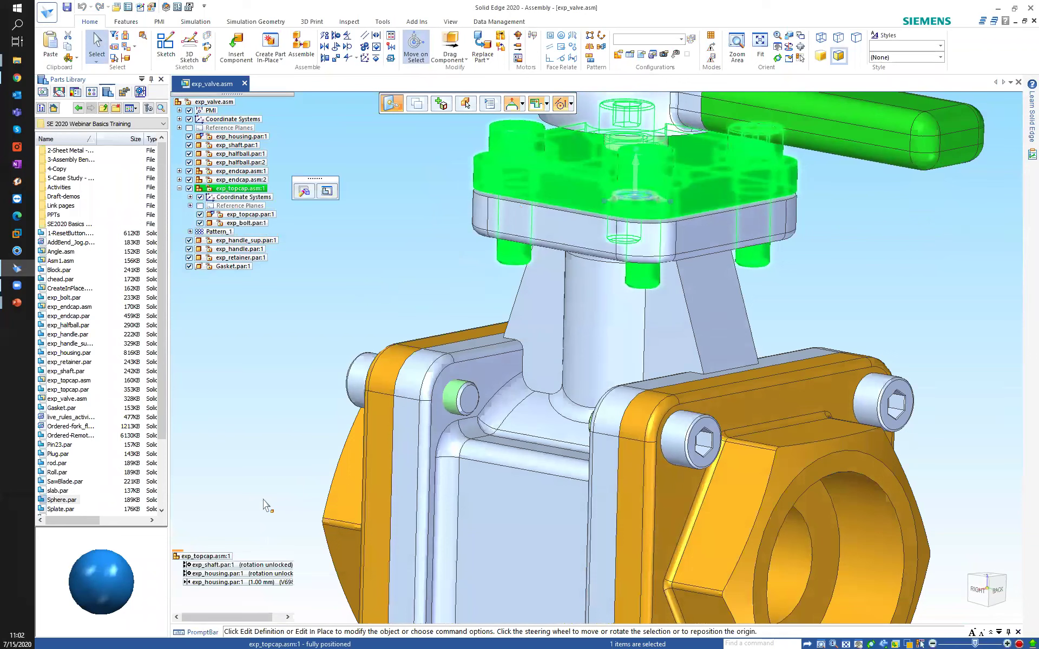
- Set the offset of the exp_topcap.asm:1 mate relationship with exp_housing.par:1 to 2 mm
left_click(236, 583)
type("2")
key("Return")
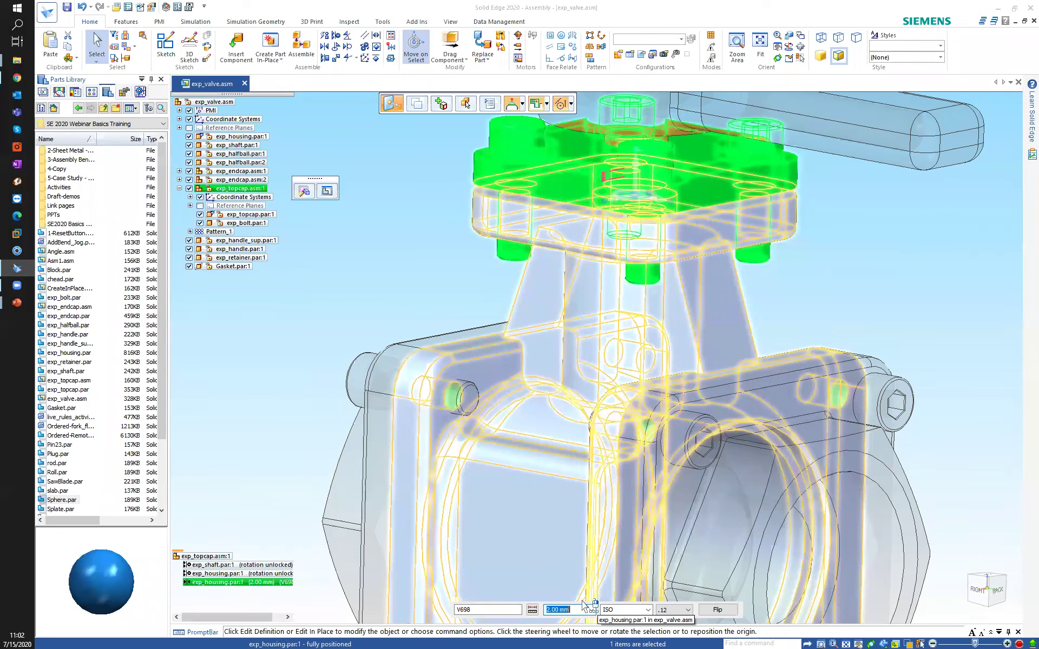
left_click(359, 279)
- Begin an in-place part that is edited after creation, placing its origin by graphic input on the upper flange edge of exp_housing.par
mouse_move(529, 211)
middle_mouse_down()
mouse_move(564, 180)
mouse_move(551, 196)
mouse_move(436, 208)
middle_mouse_up()
scroll(323, 253, "down", 2)
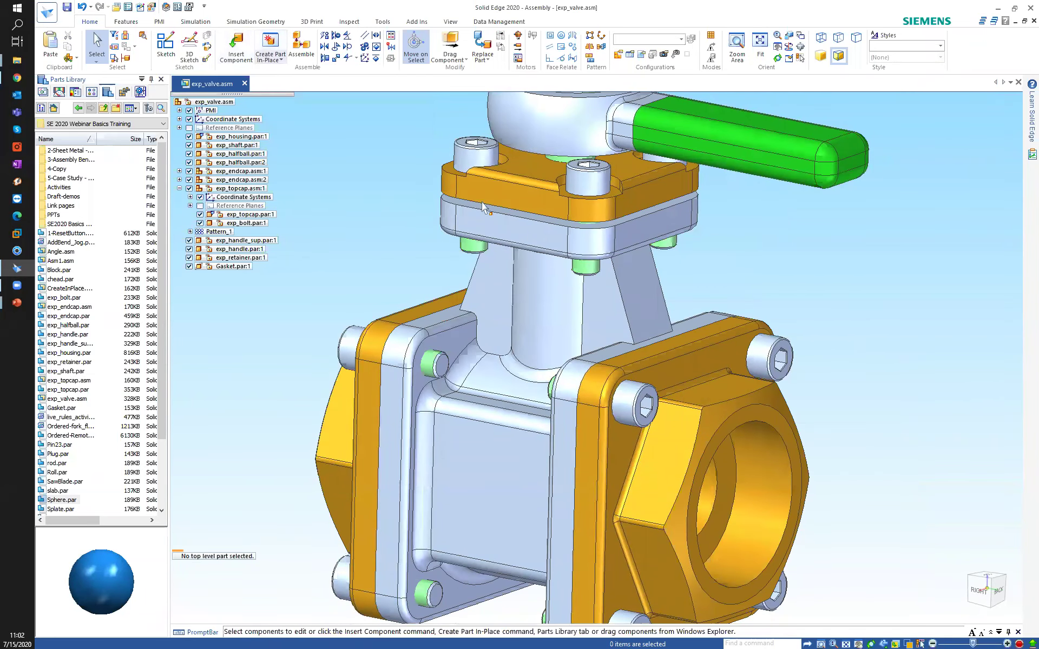
left_click(269, 43)
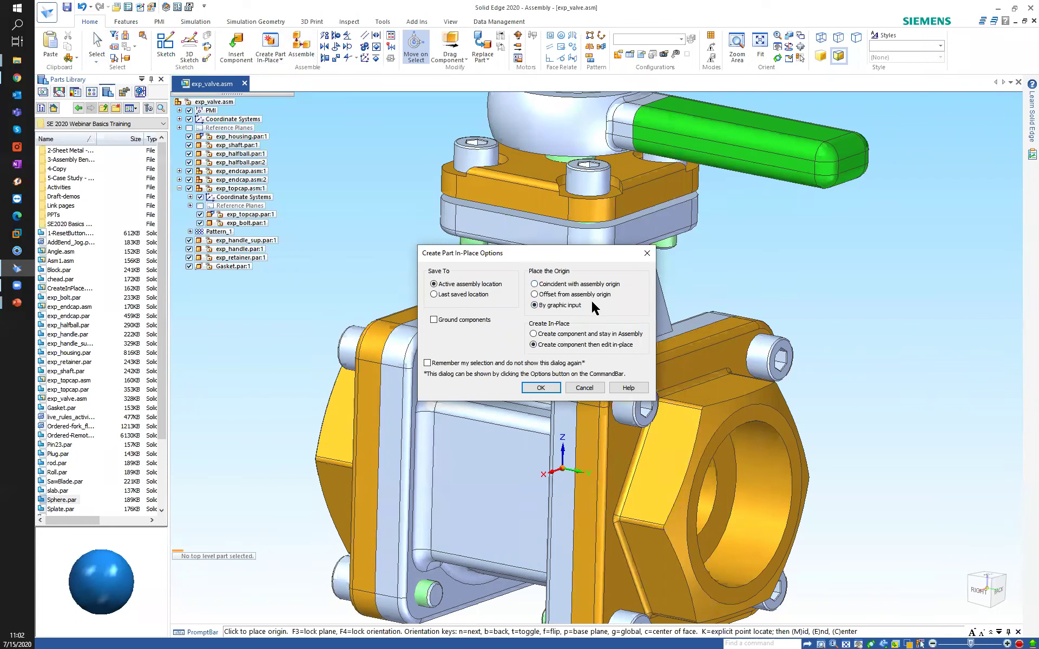
left_click(540, 388)
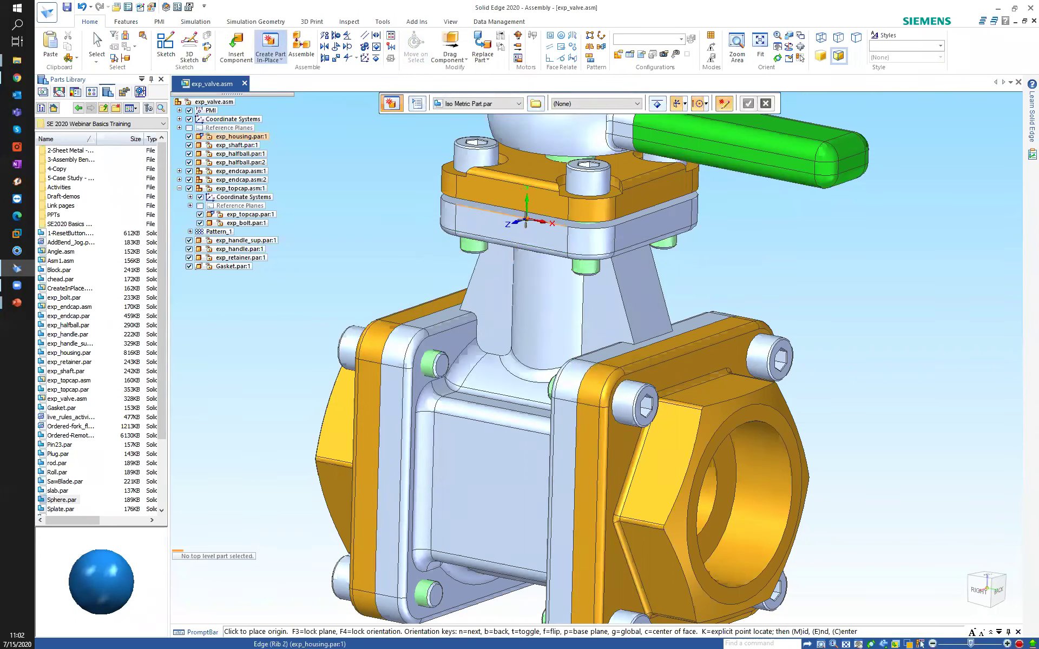
left_click(519, 219)
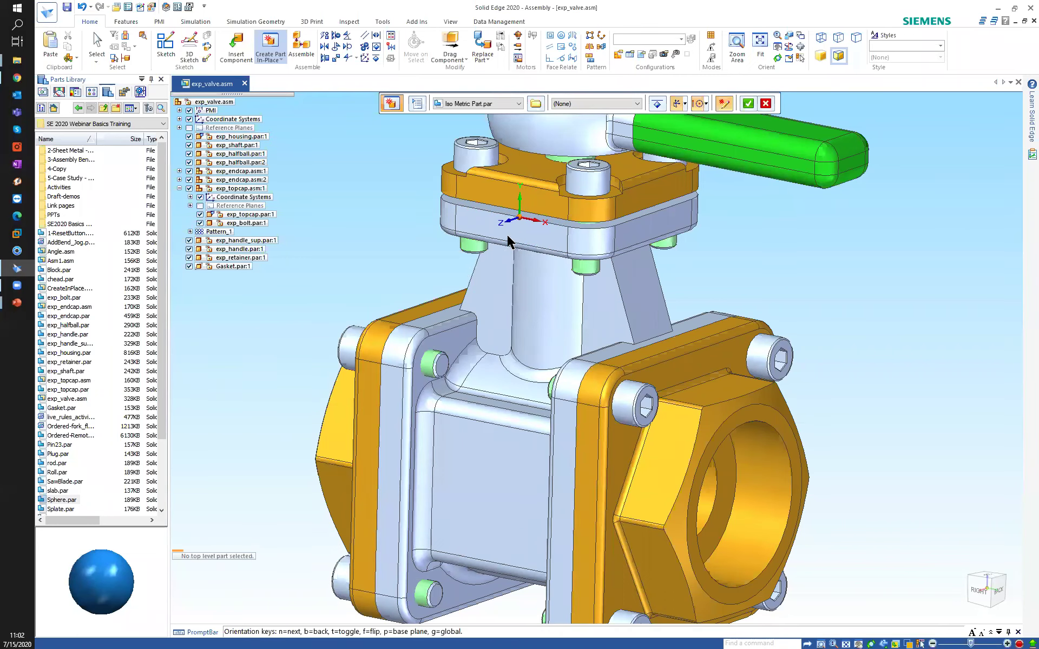
scroll(470, 326, "down", 3)
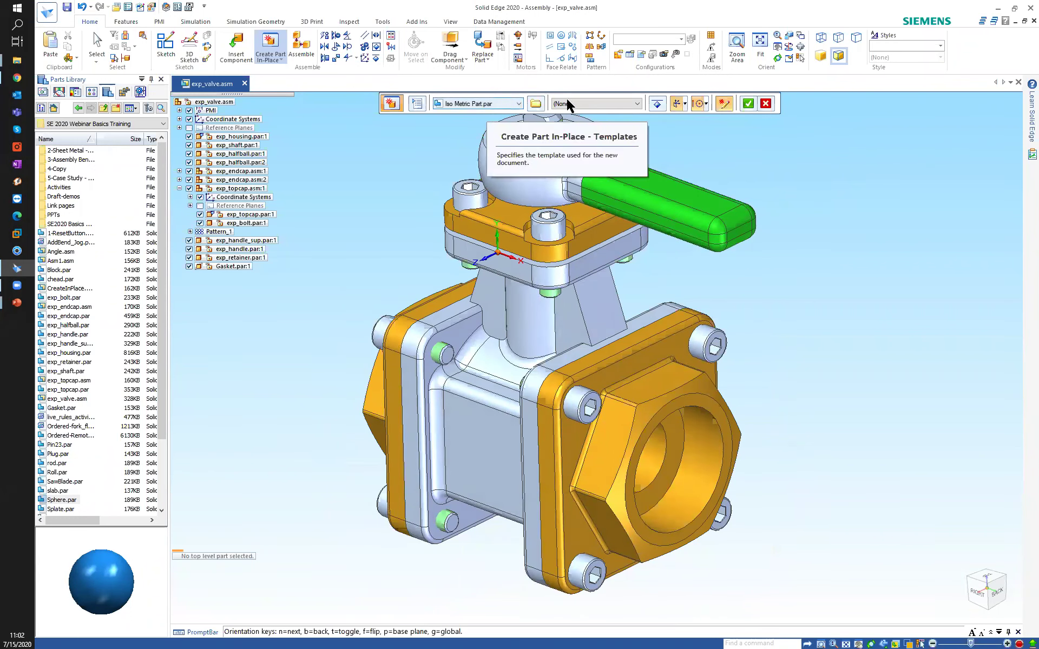
- Assign the Cork, gasket grade material to the new part and save it as Gasket23.par
left_click(636, 103)
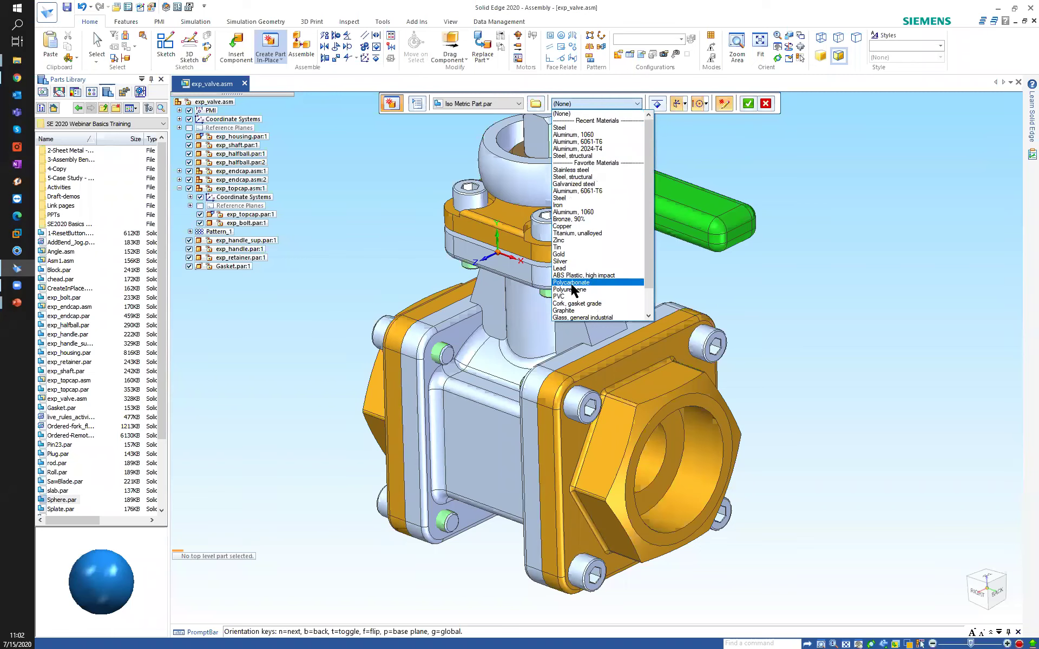
left_click(563, 304)
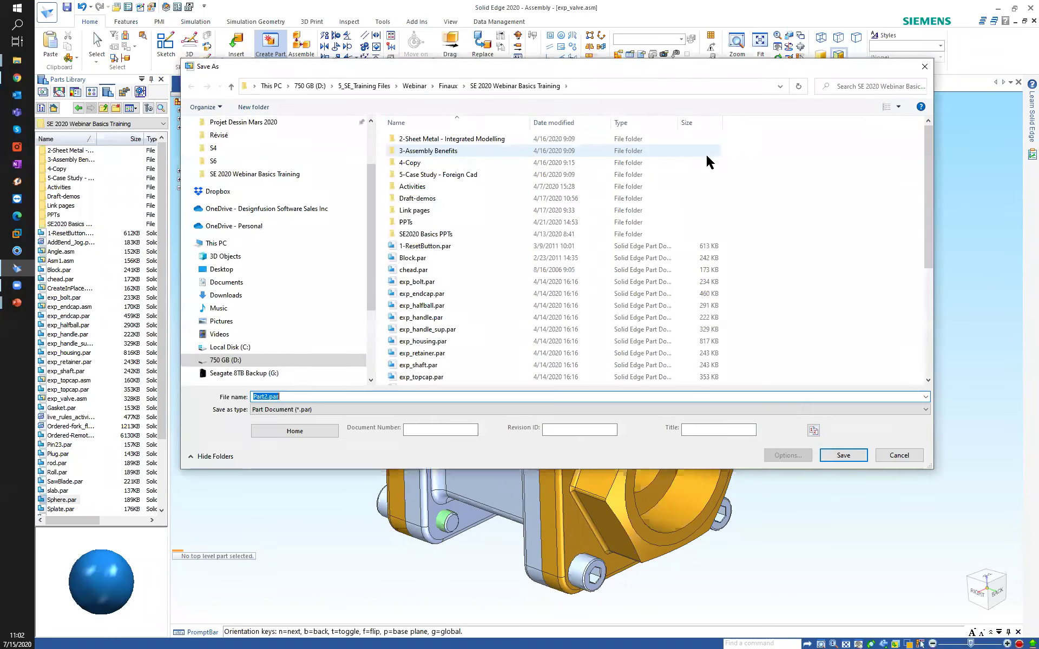
type("Gadket")
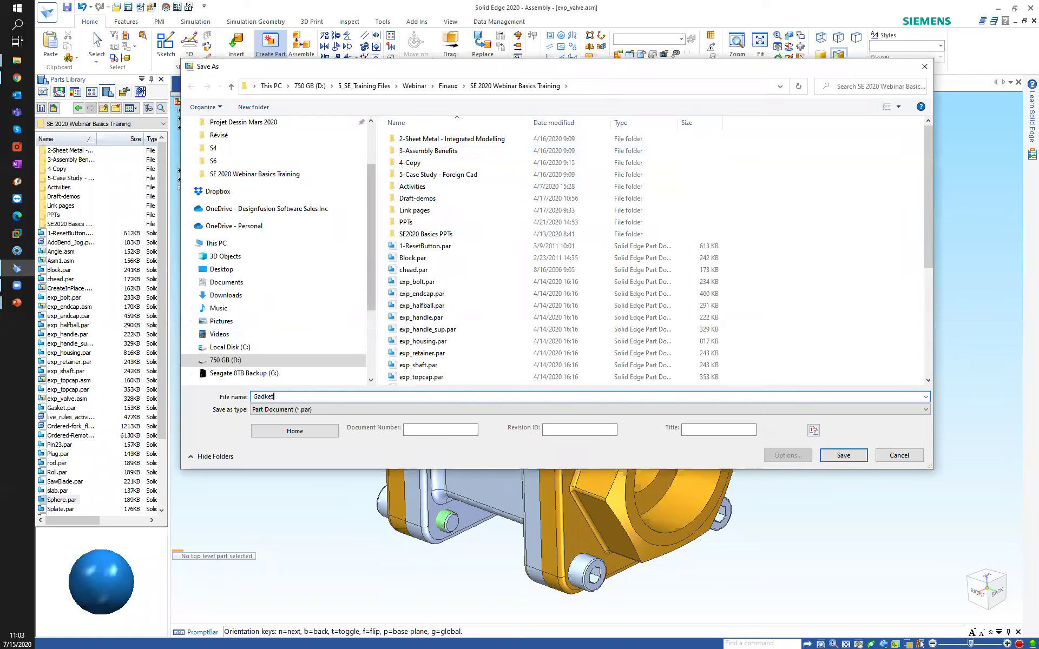
key("BackSpace")
key("BackSpace")
key("BackSpace")
type("sket")
key("Return")
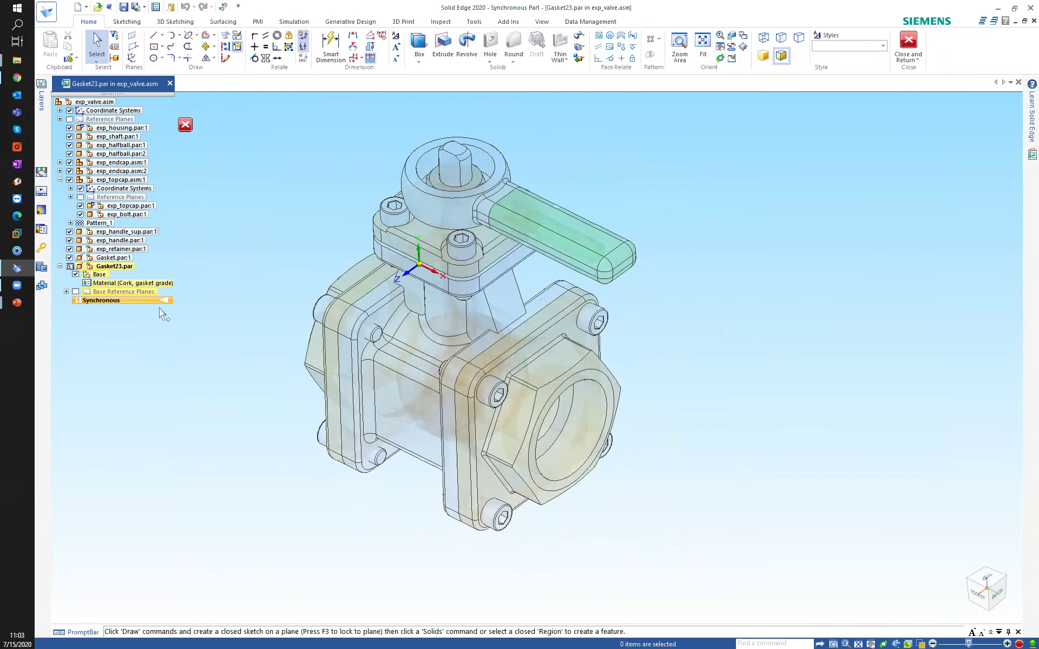
- Switch Gasket23.par to ordered modeling and choose exp_housing.par:1 as the source part for an inter-part copy
right_click(147, 305)
left_click(186, 414)
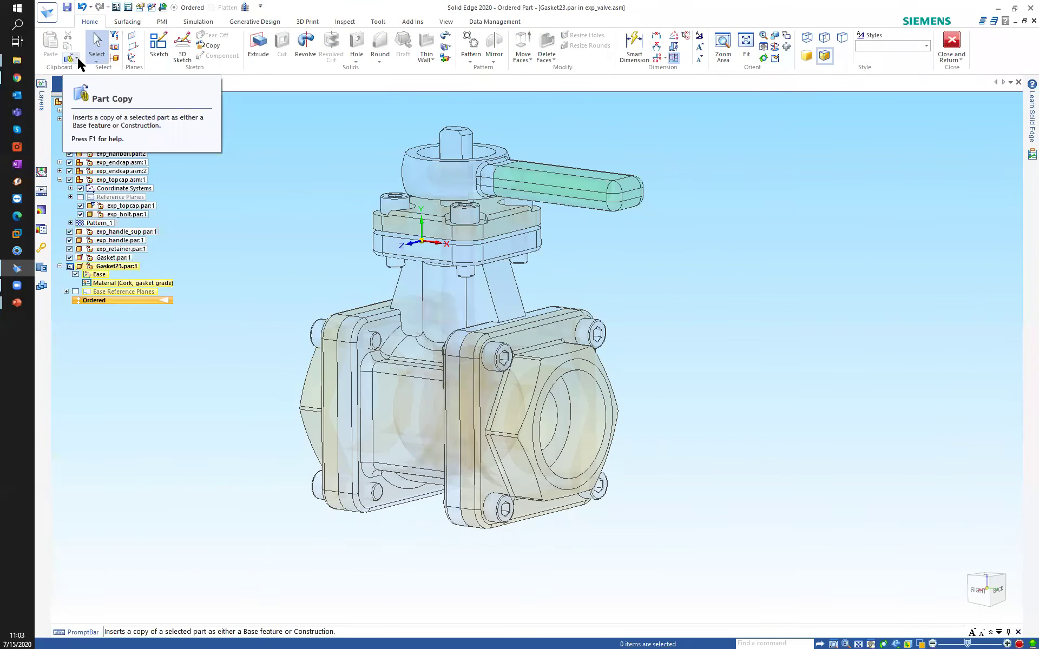
left_click(77, 59)
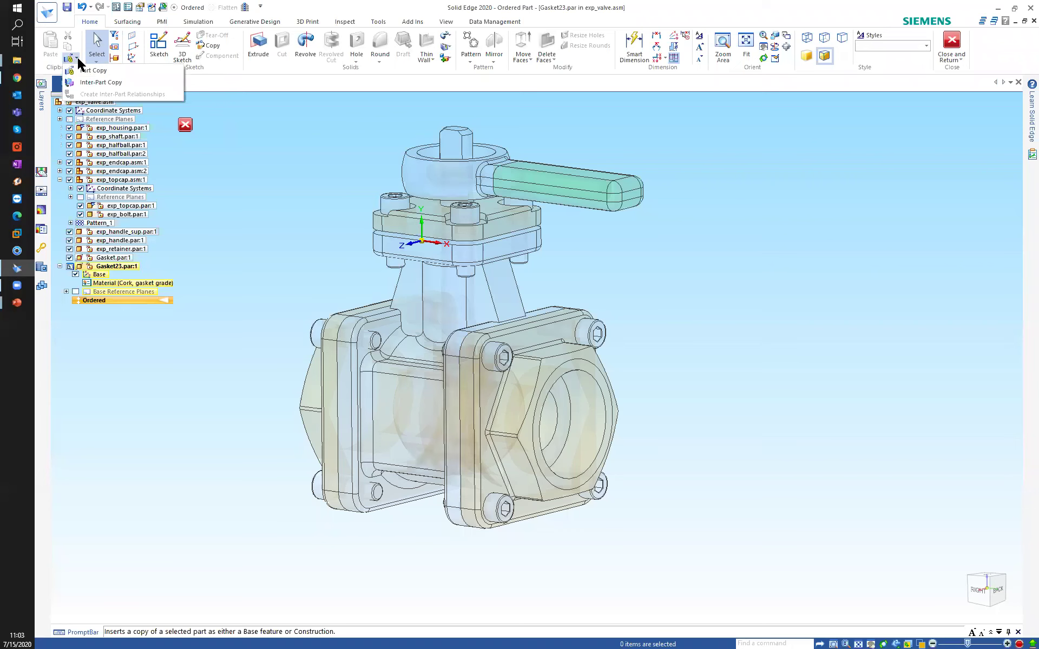
left_click(92, 84)
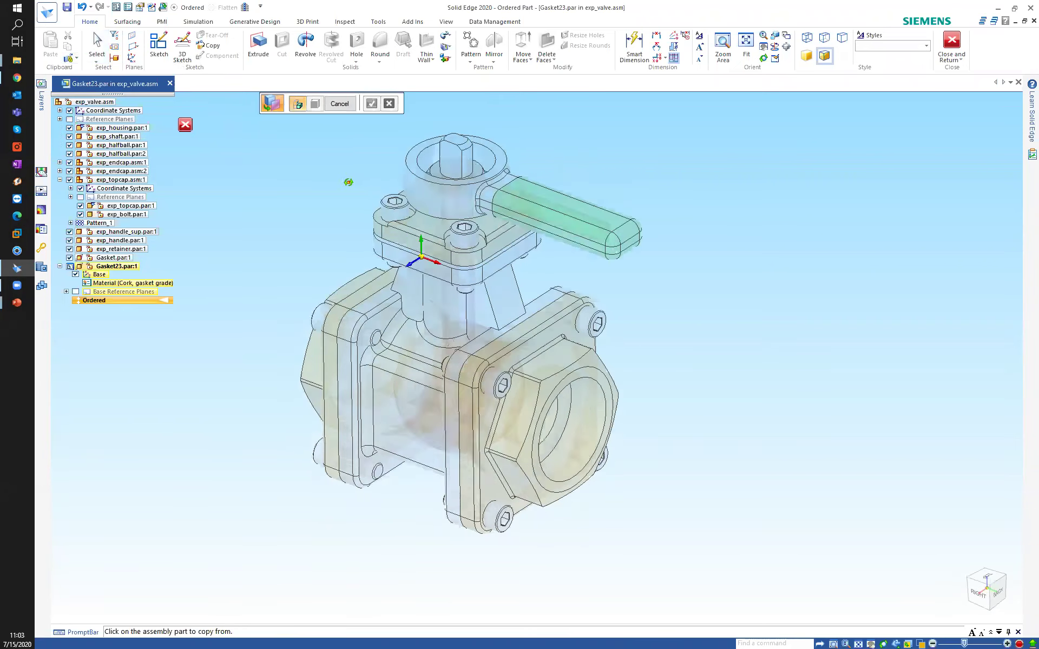
middle_click_drag(413, 259, 407, 242)
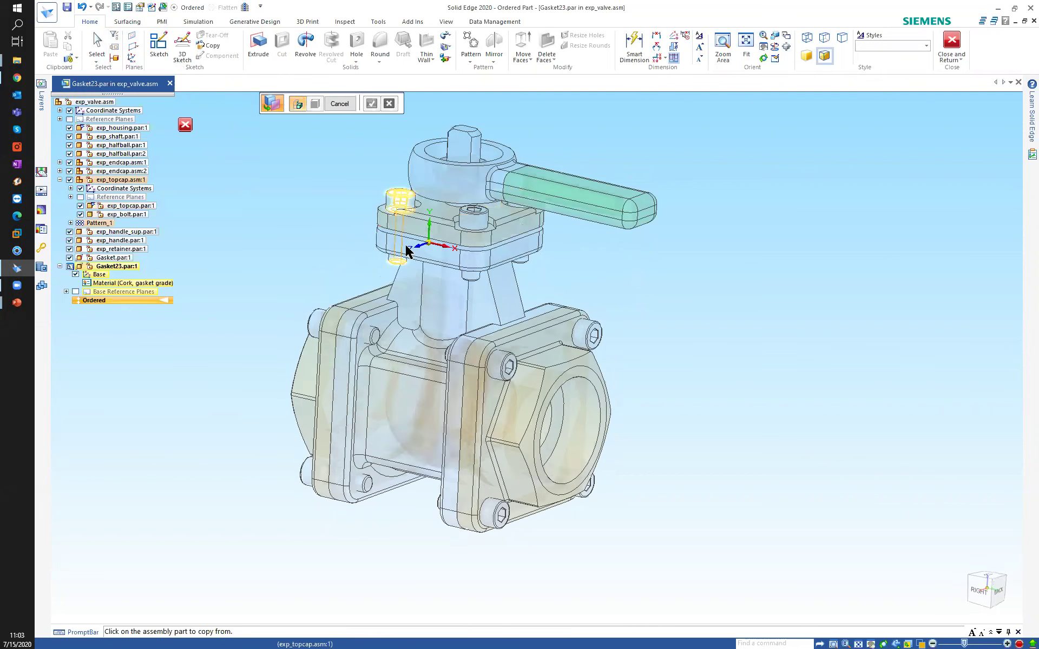
left_click(445, 260)
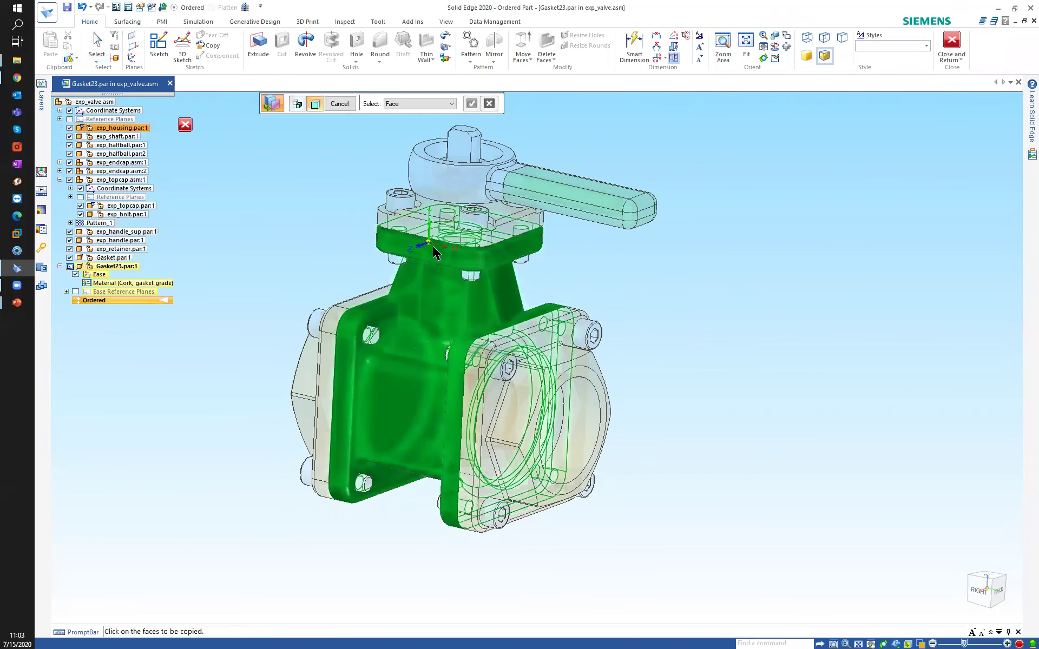
- Copy the housing's upper flange face into the gasket part using Face selection and finish the inter-part copy
scroll(411, 250, "up", 3)
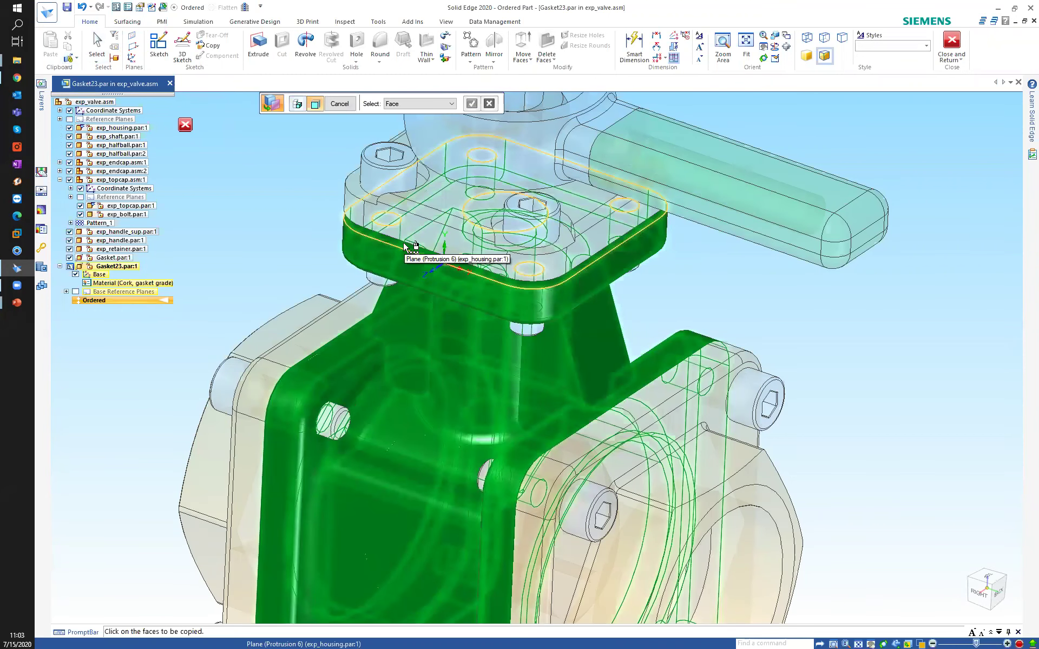
left_click(451, 104)
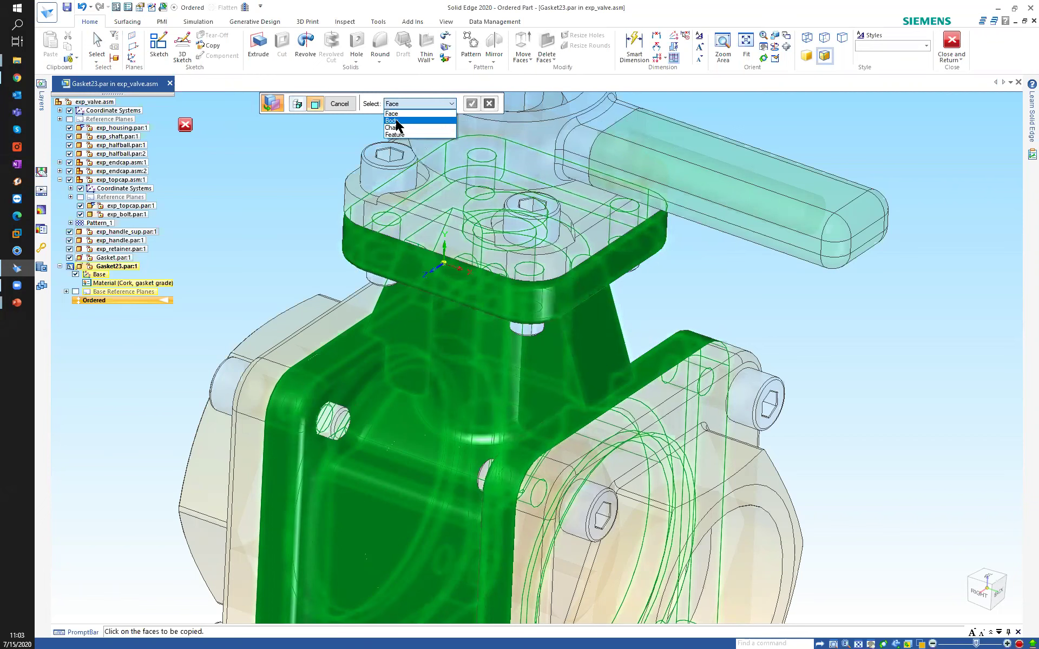
left_click(394, 114)
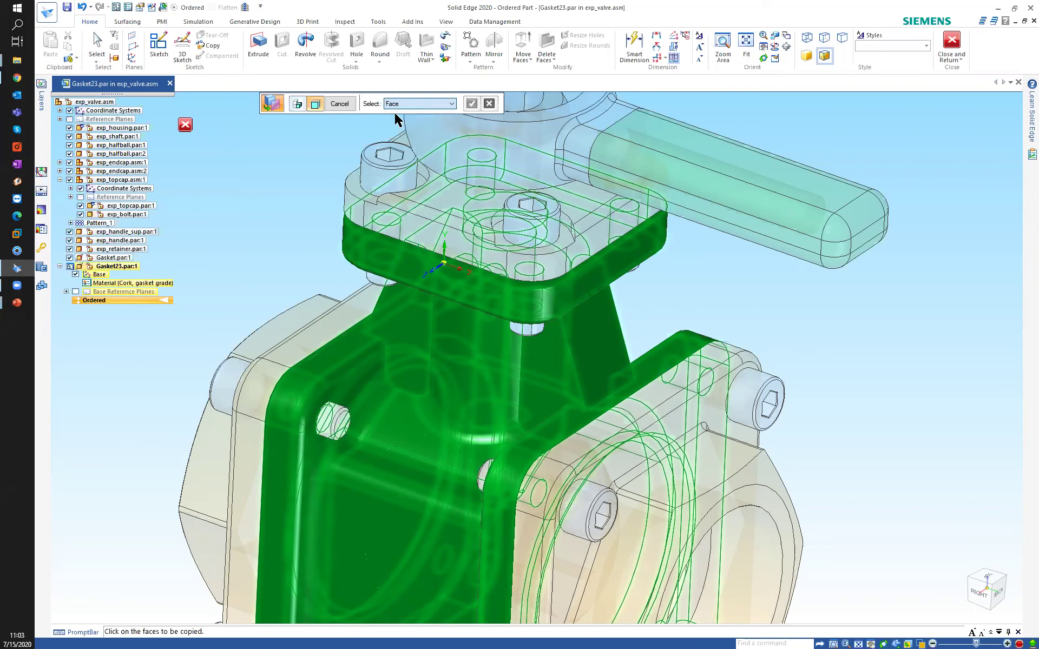
left_click(411, 243)
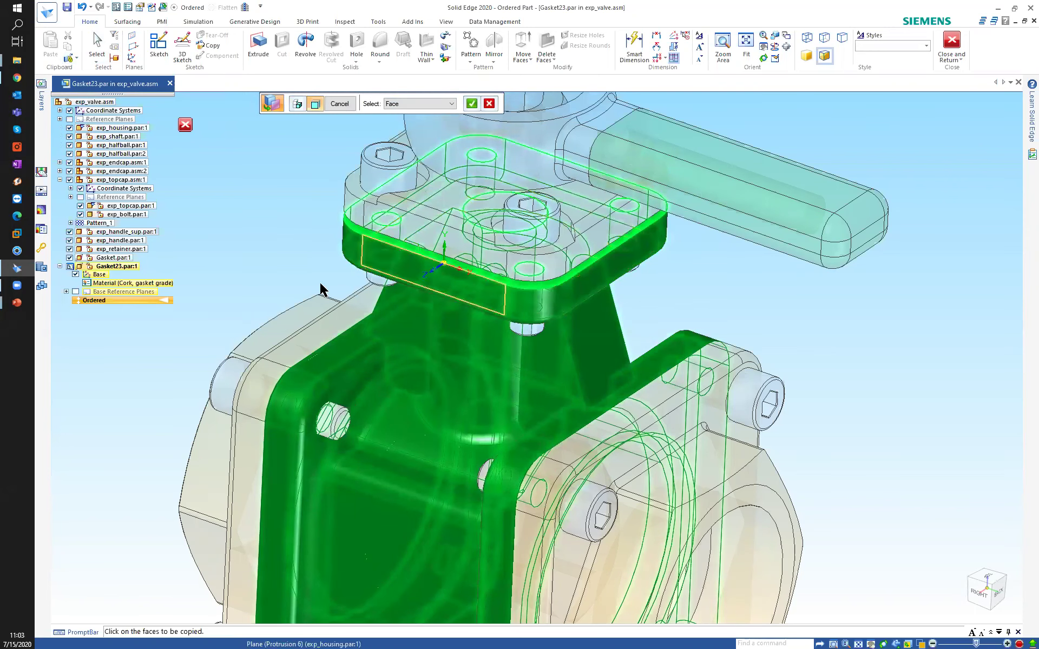
left_click(472, 104)
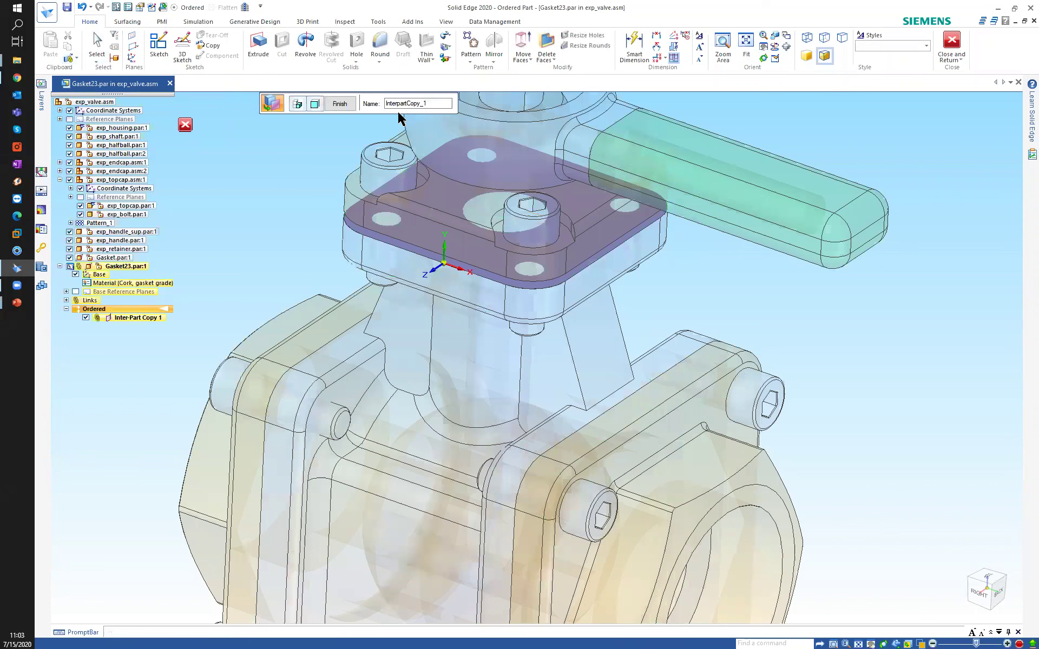
left_click(338, 103)
left_click(339, 104)
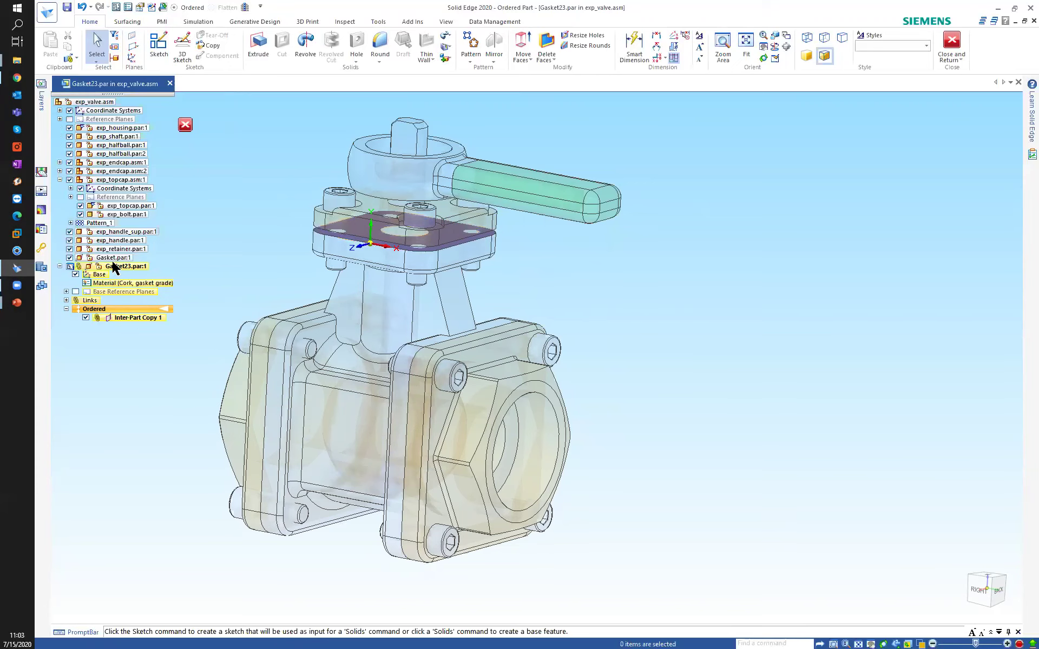
- Hide the surrounding assembly components to isolate the copied gasket face
left_click(245, 7)
middle_click_drag(286, 291, 361, 378)
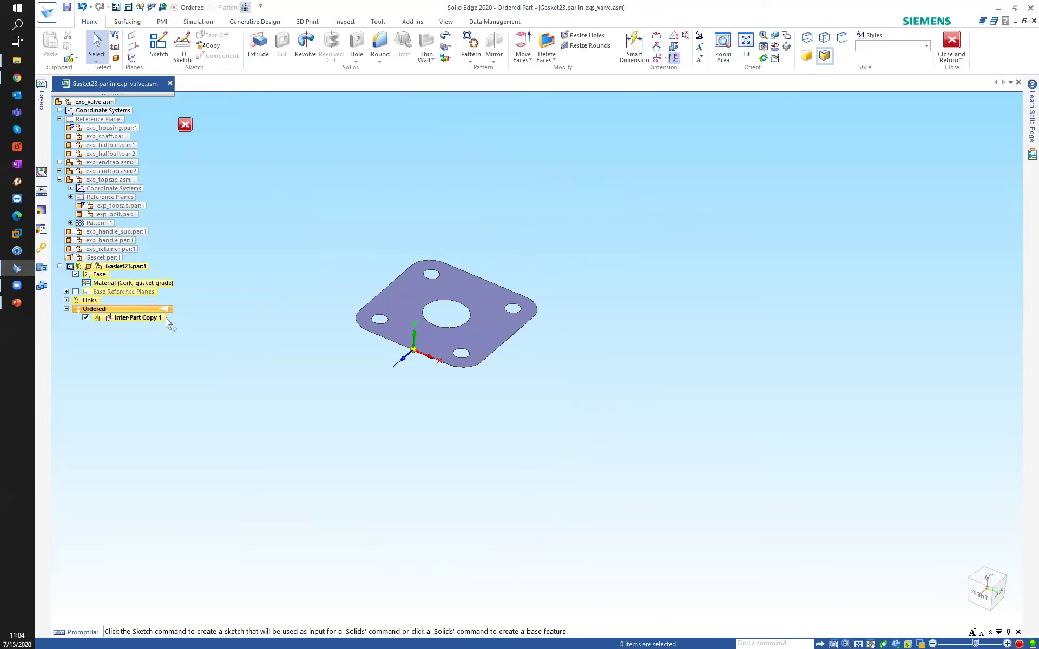
mouse_move(374, 271)
middle_mouse_down()
mouse_move(385, 292)
mouse_move(383, 268)
middle_mouse_up()
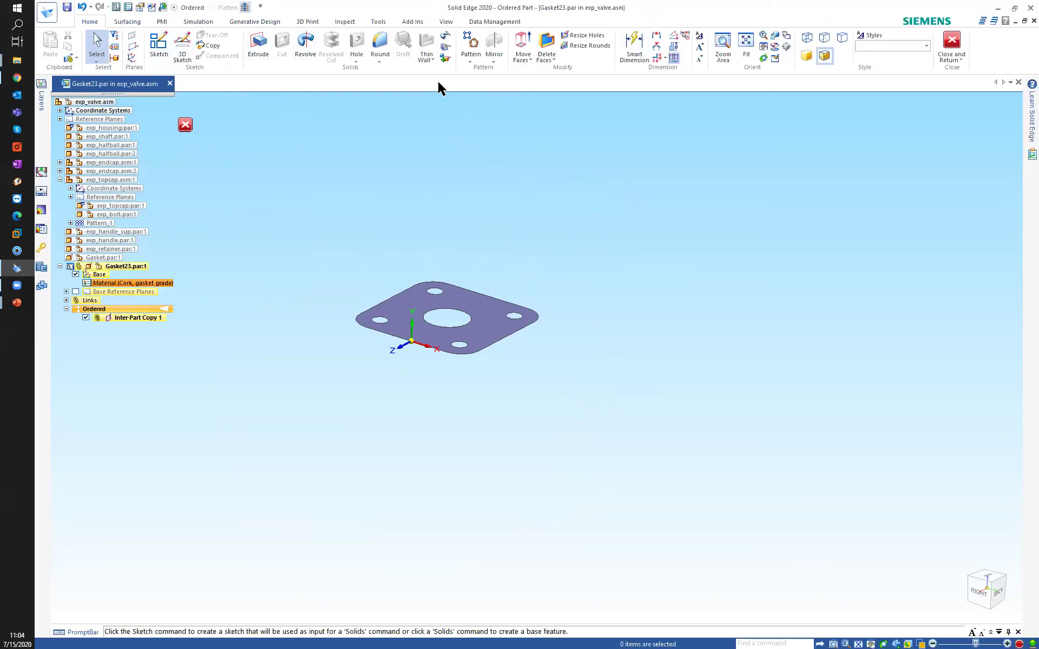
- Search the available commands for "thicken"
left_click(447, 36)
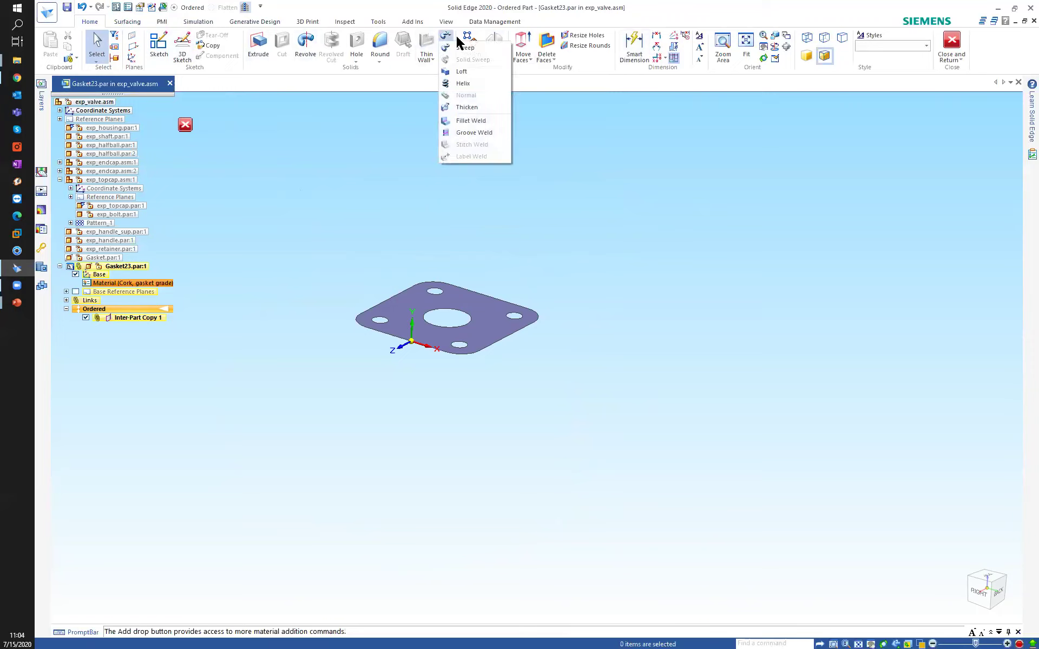
left_click(715, 496)
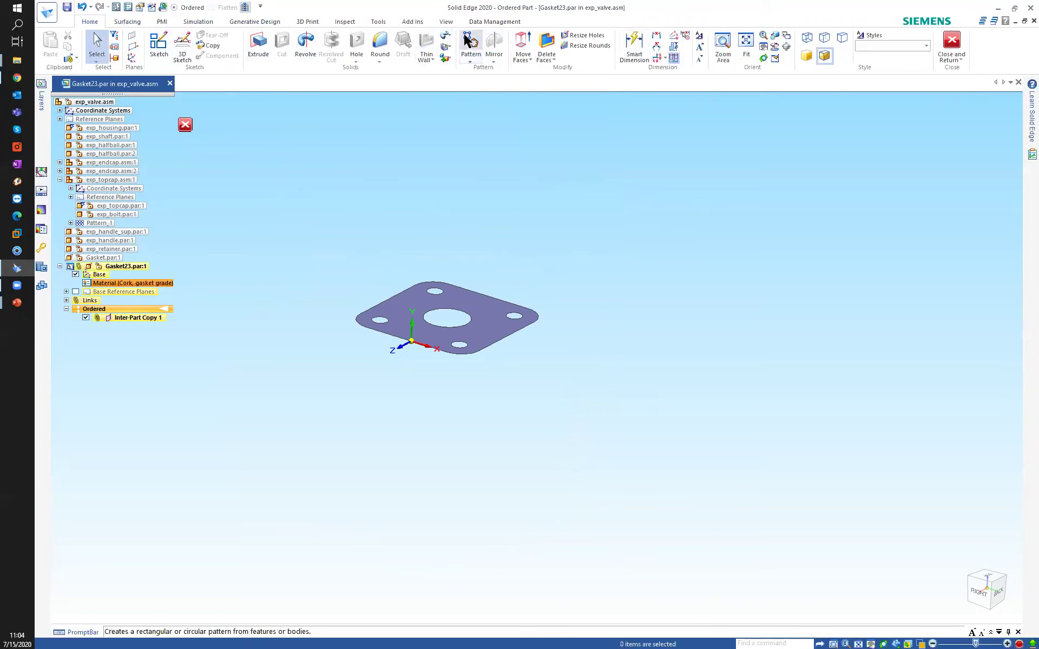
left_click(774, 640)
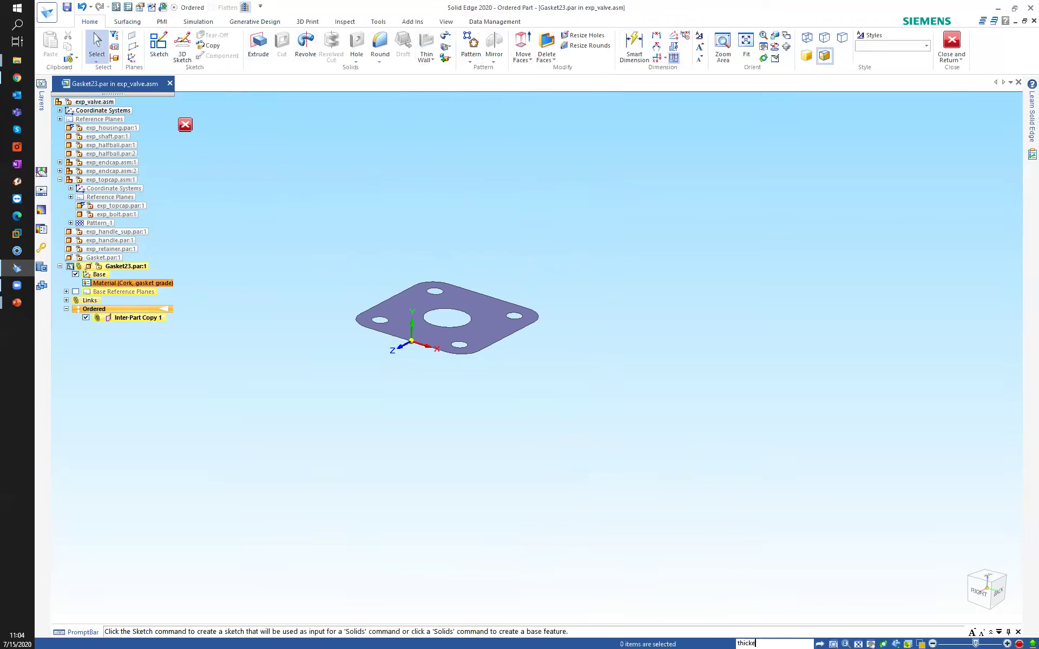
key("Return")
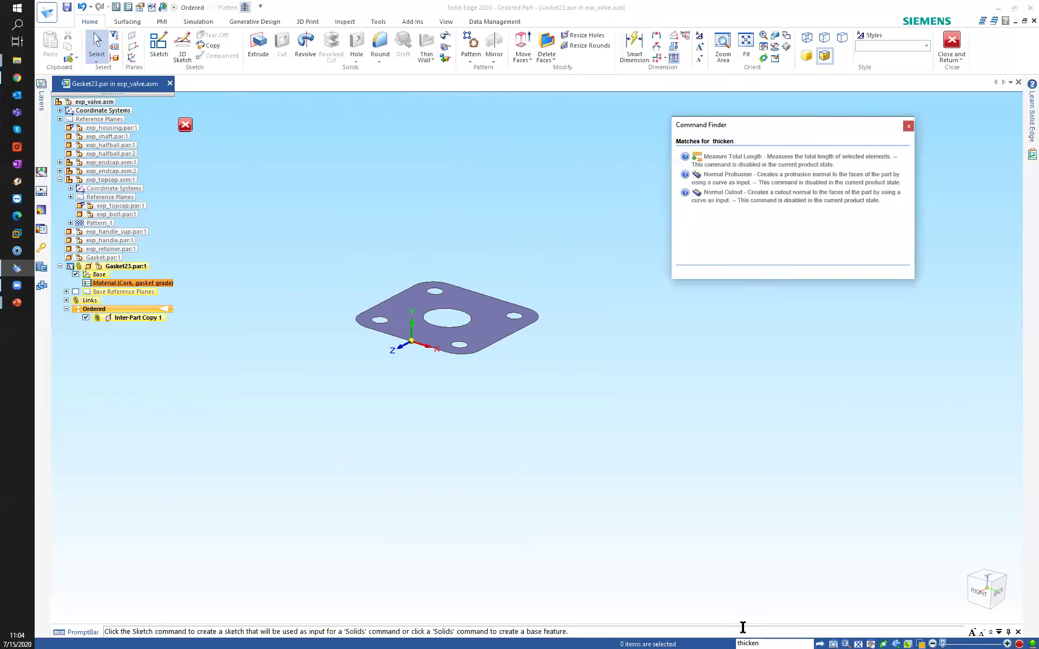
mouse_move(737, 181)
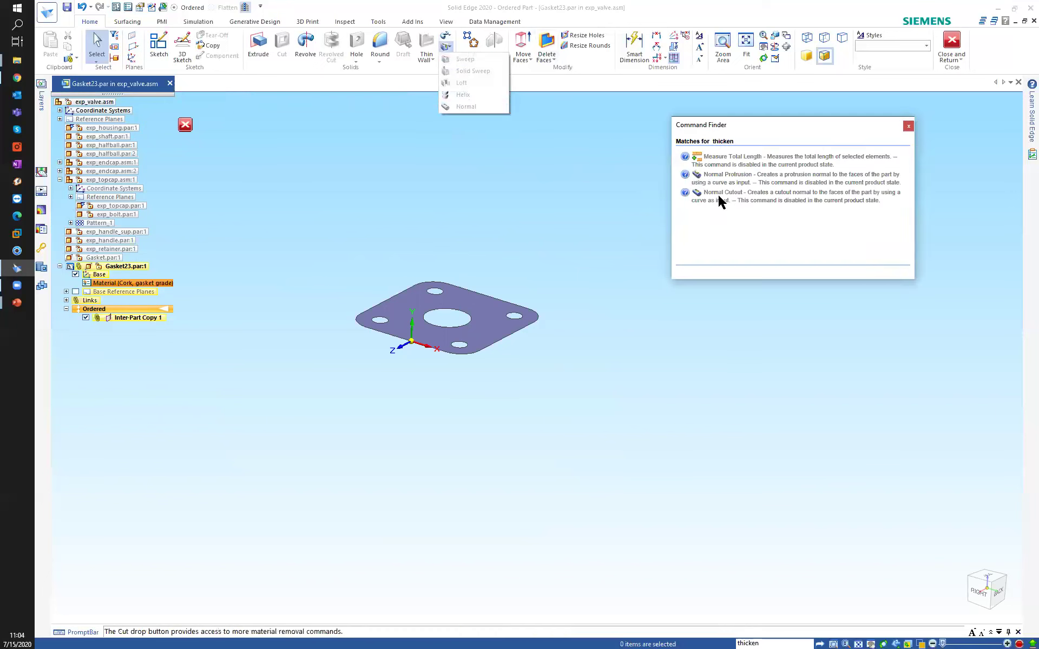
- Thicken the copied gasket face upward by 2 mm, using Single face selection
left_click(445, 36)
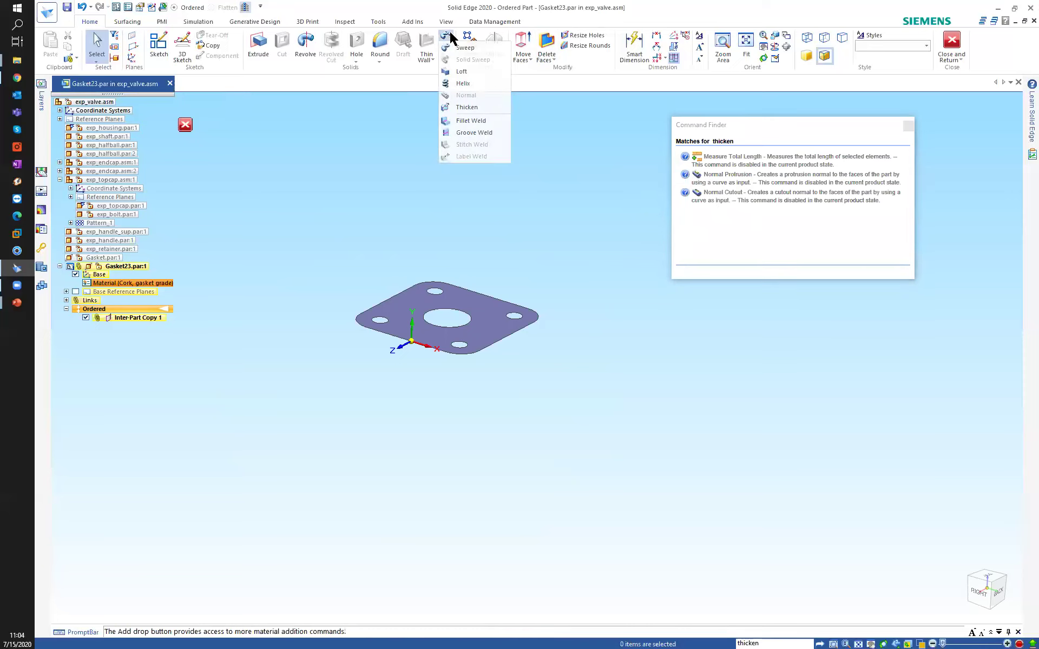
left_click(466, 107)
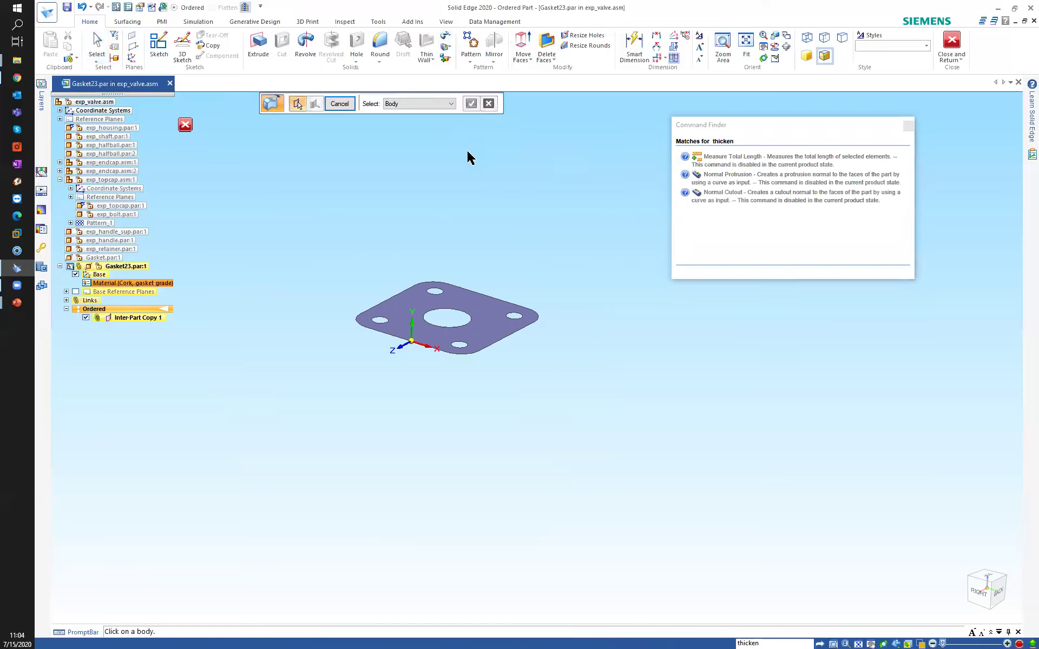
left_click(422, 105)
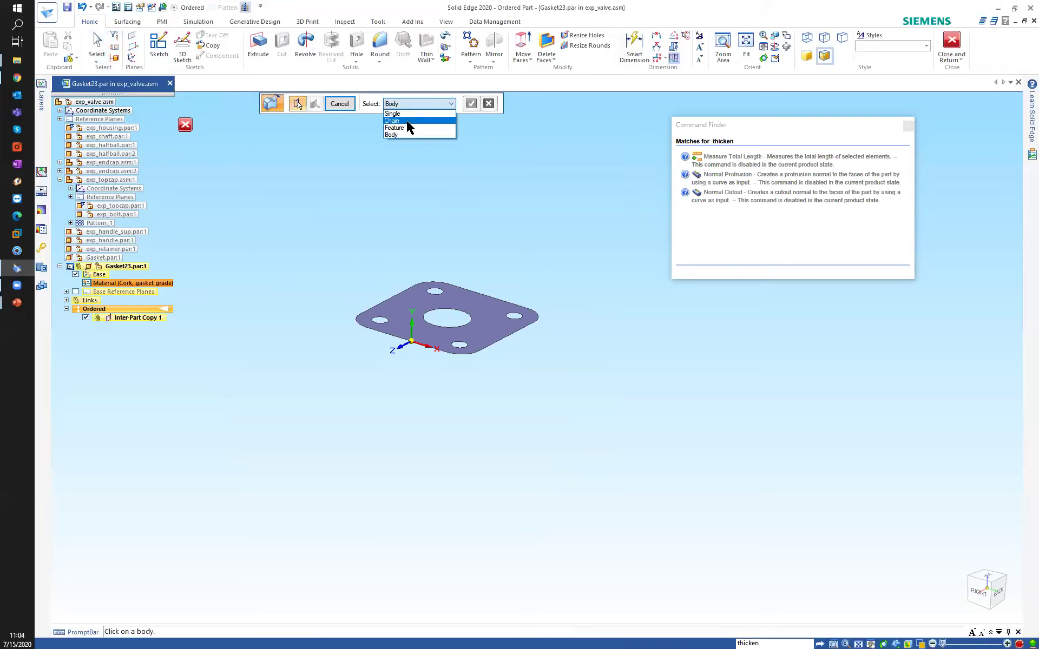
left_click(396, 114)
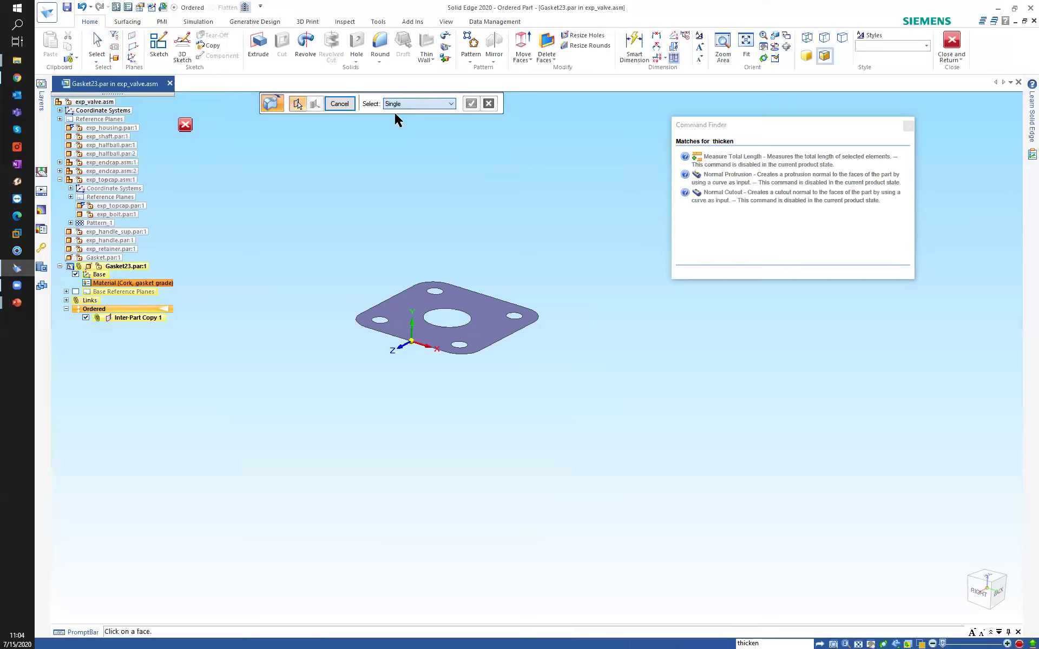
left_click(407, 300)
right_click(384, 262)
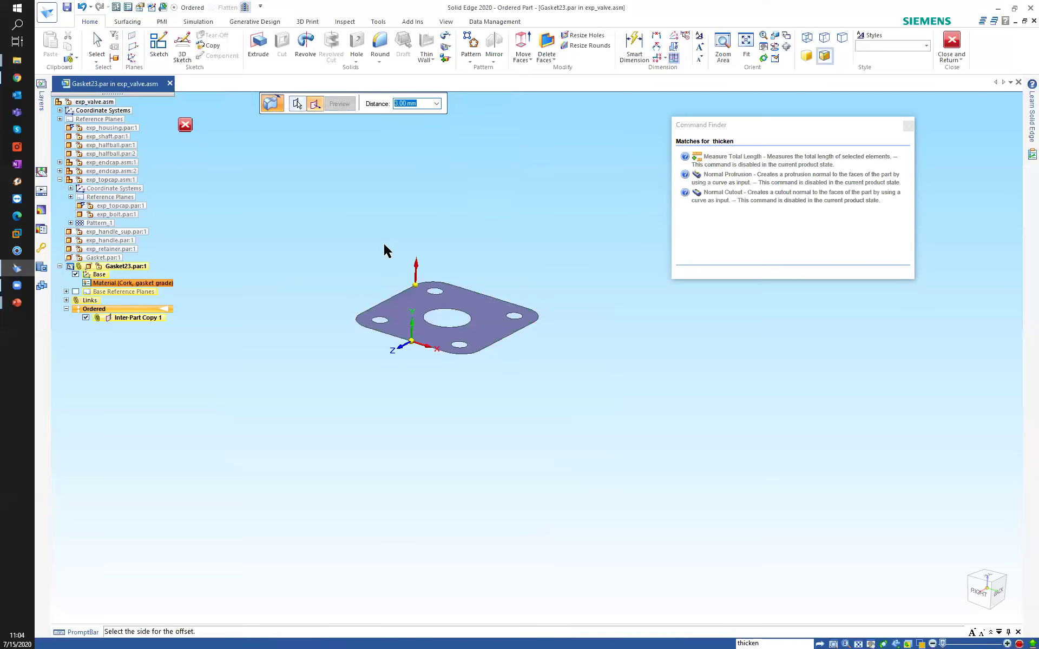
type("2")
key("Return")
left_click(446, 48)
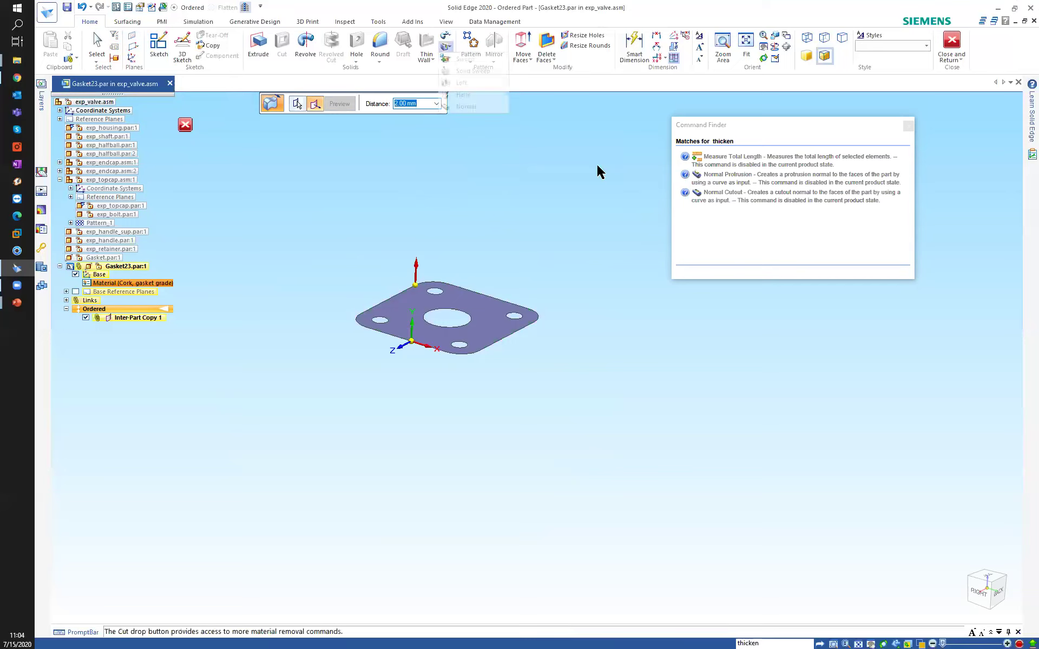
left_click(441, 202)
left_click(431, 199)
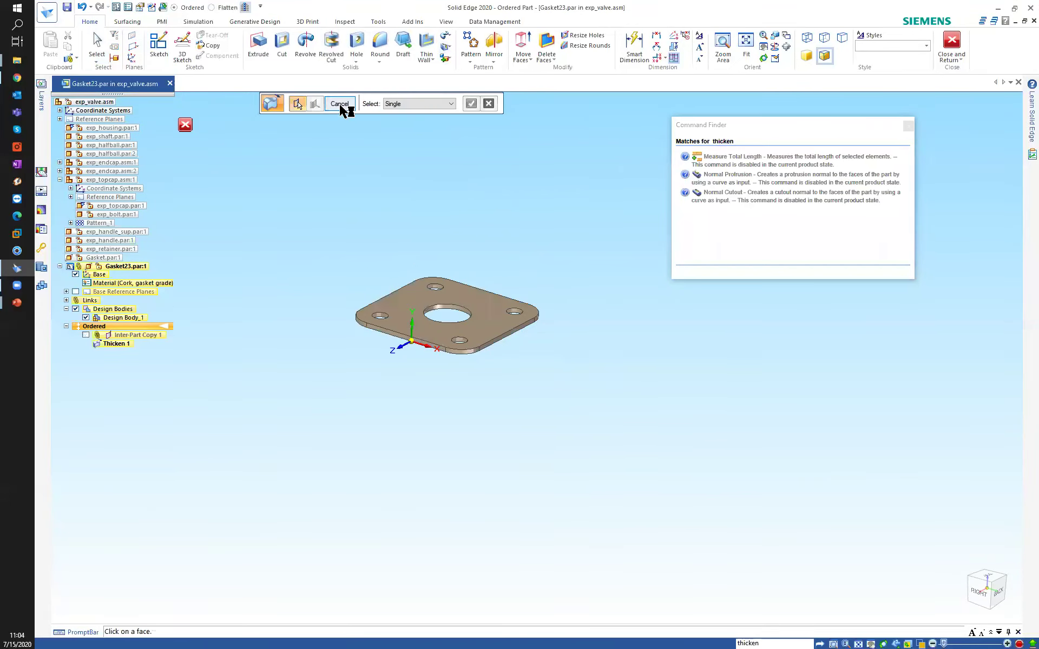
- Finish the Thicken command, return to the exp_valve assembly and examine Gasket23.par:1 in place beneath the top cap
left_click(340, 103)
left_click(185, 124)
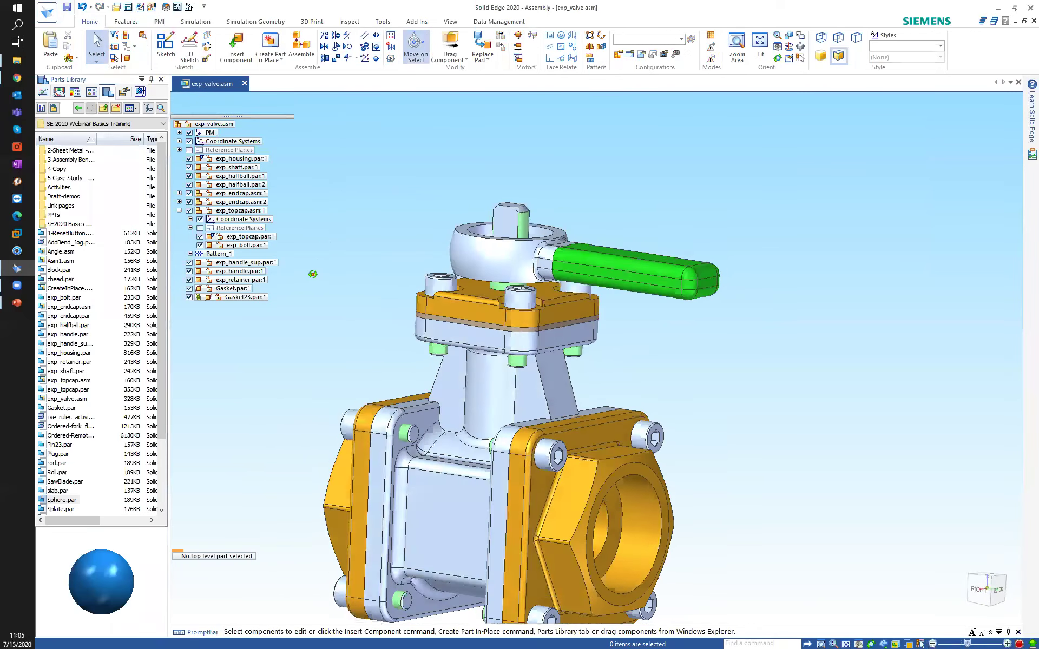
left_click(236, 299)
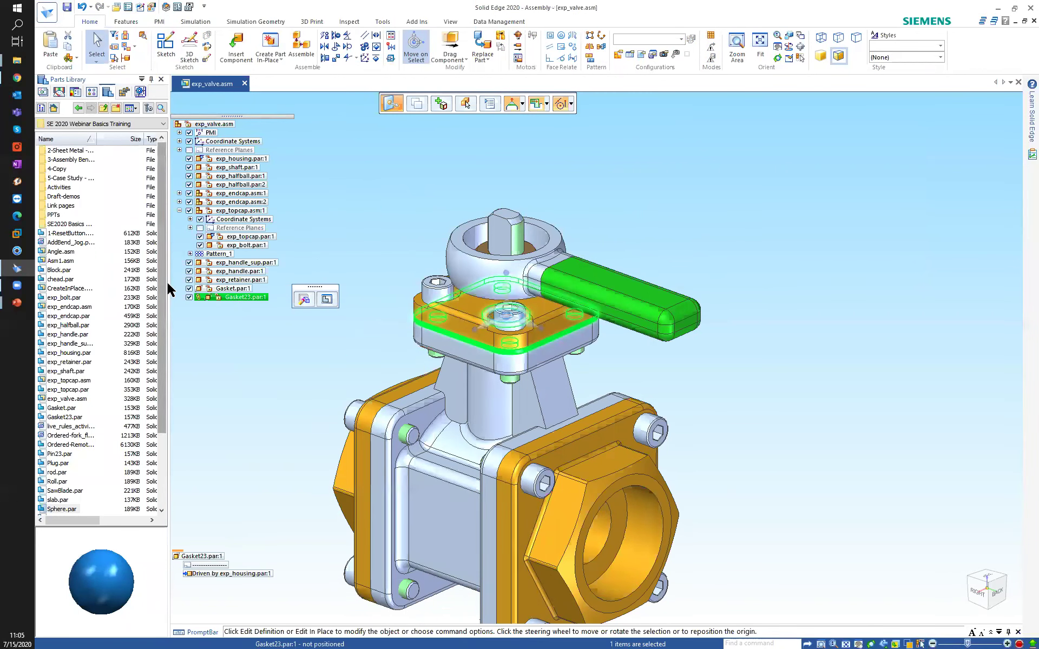
left_click(382, 173)
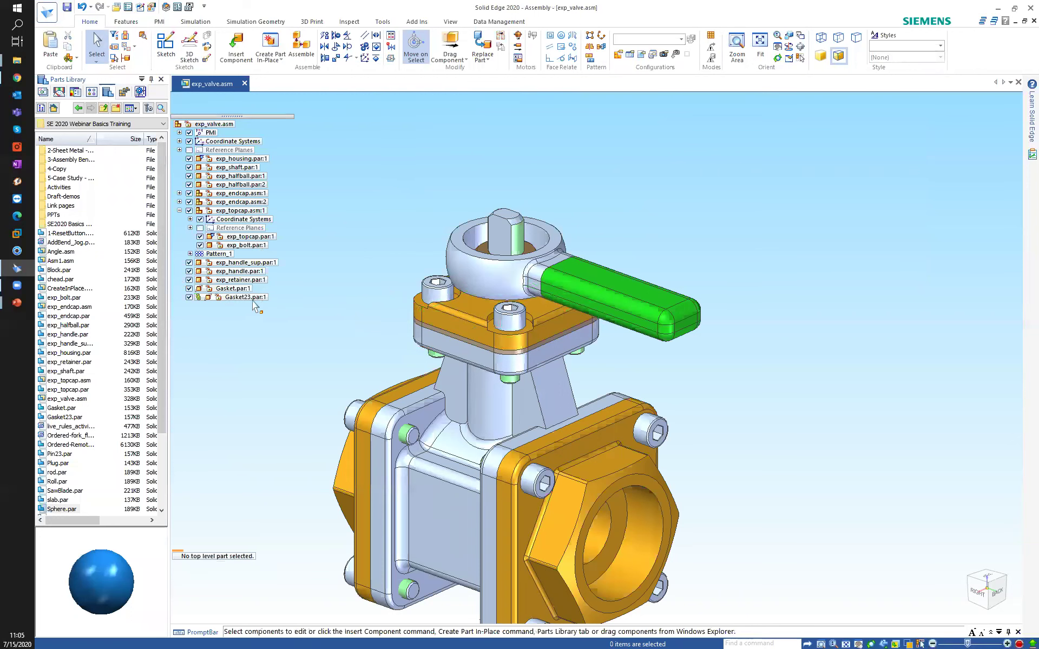
left_click(255, 298)
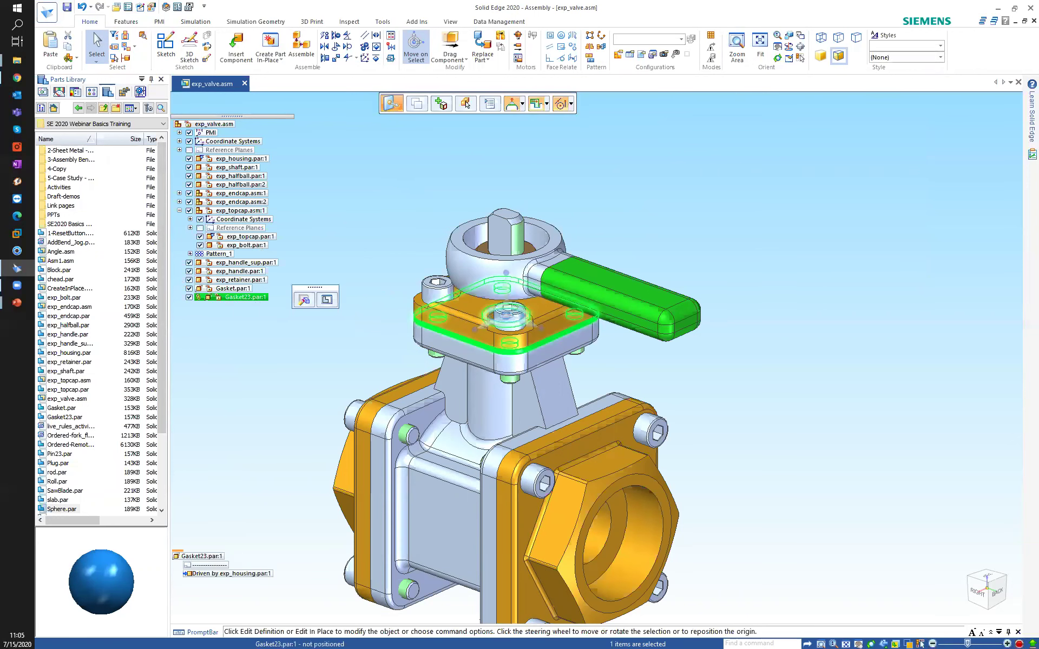
scroll(398, 322, "up", 2)
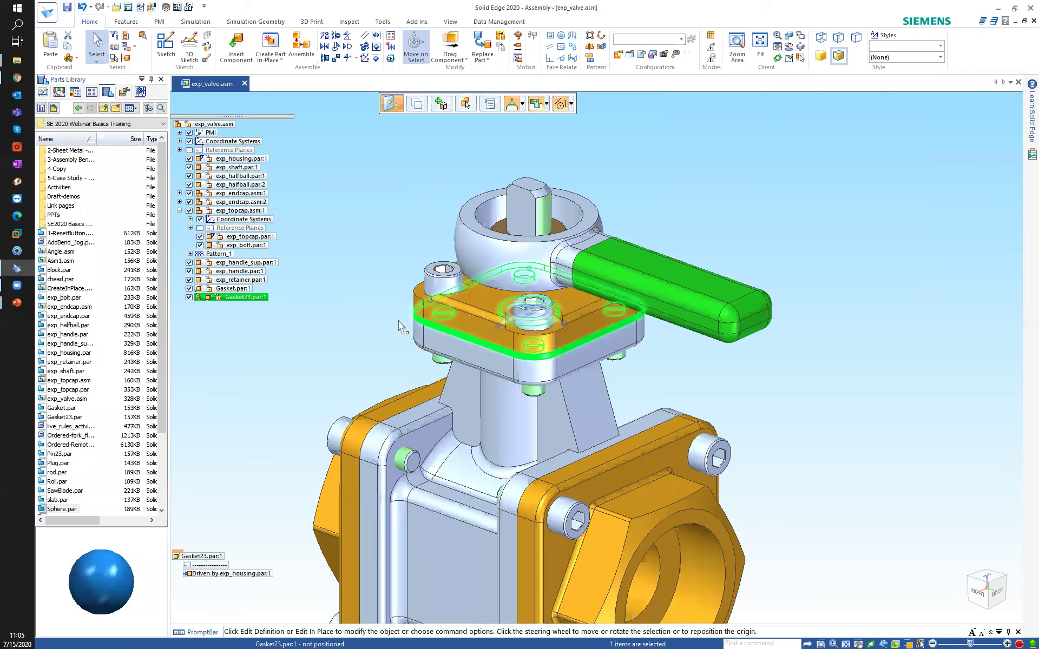
key("Escape")
middle_click_drag(379, 292, 308, 278)
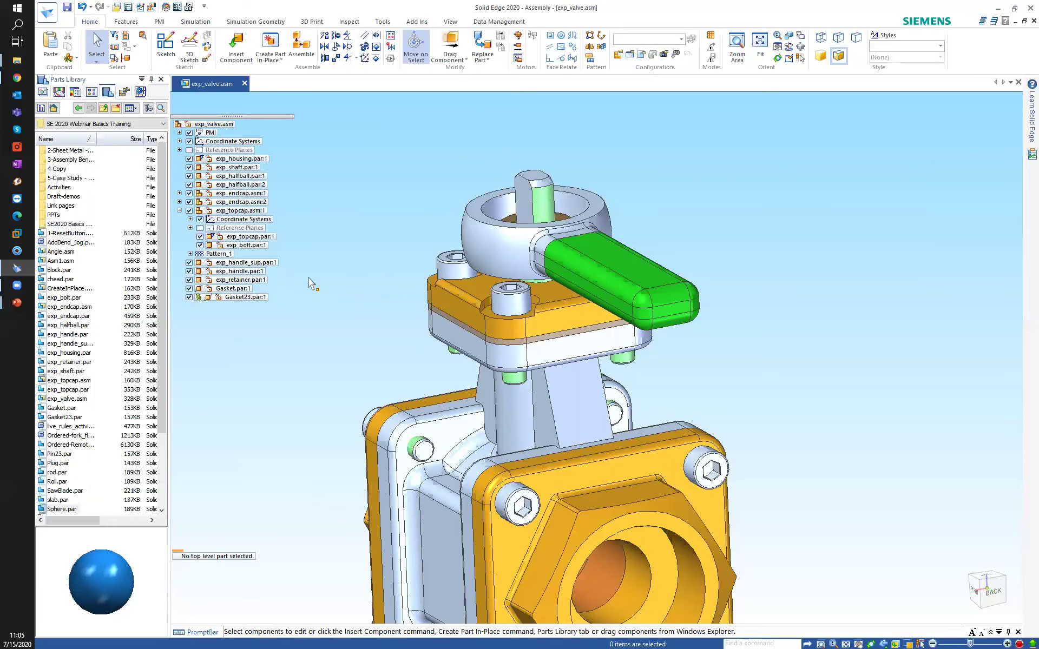
middle_click_drag(498, 326, 479, 325)
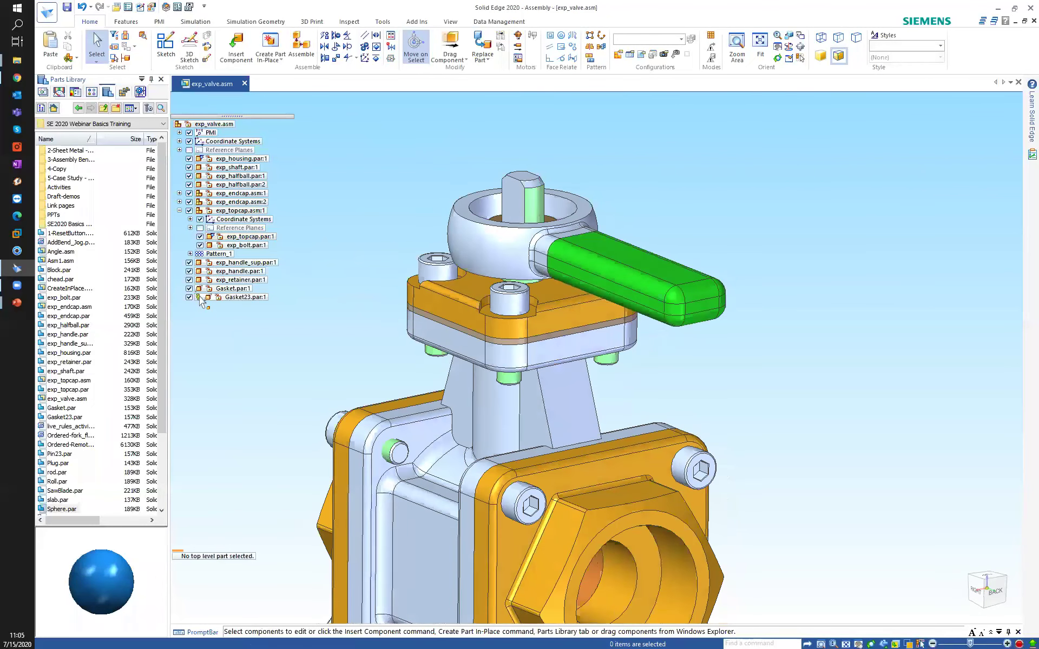
- Open Gasket23.par from the assembly in its own window, agreeing to save its pending changes
right_click(251, 297)
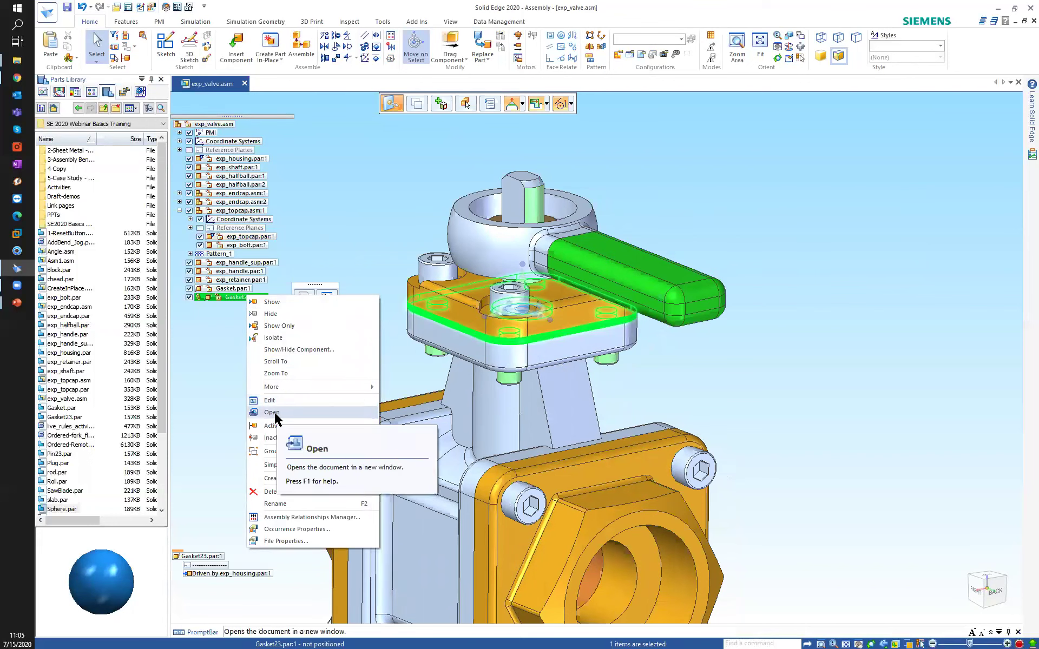
left_click(276, 413)
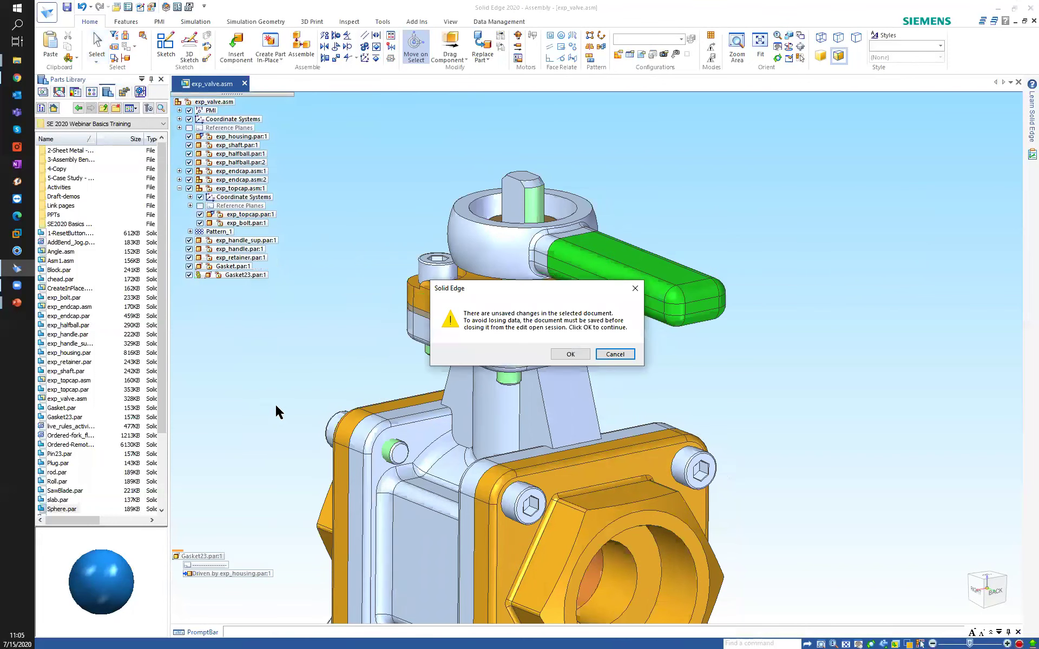
left_click(568, 356)
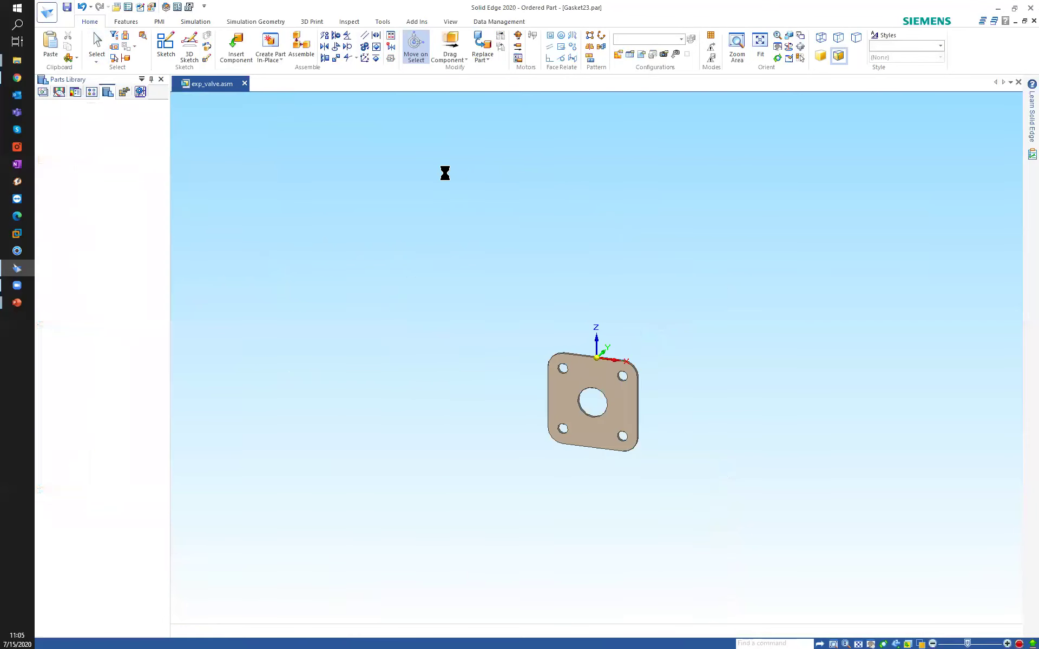
middle_click_drag(512, 304, 651, 396)
key("ctrl+i")
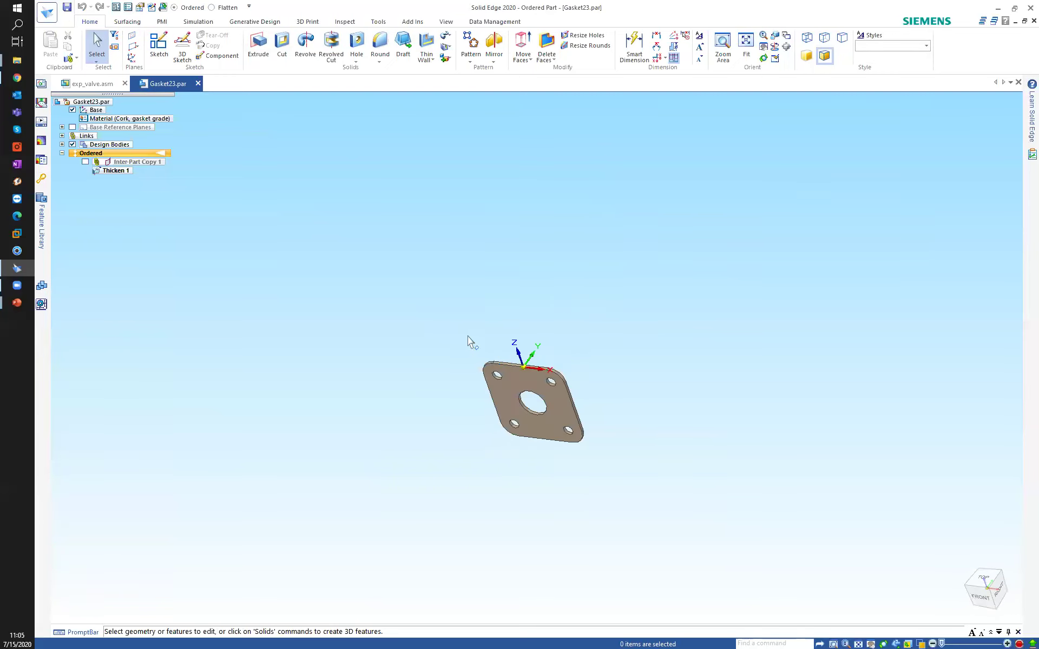
key("ctrl+f")
mouse_move(307, 179)
middle_mouse_down()
mouse_move(371, 149)
mouse_move(308, 169)
middle_mouse_up()
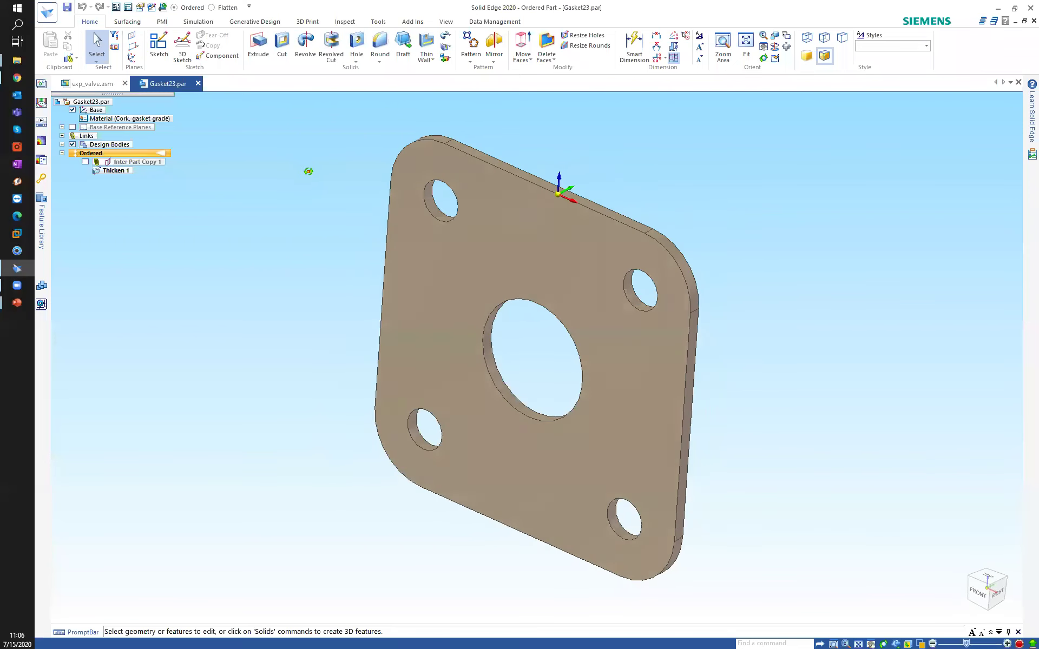
- Show the Inter-Part Copy 1 surface on the gasket and hide it again
left_click(138, 162)
left_click(85, 162)
left_click(301, 300)
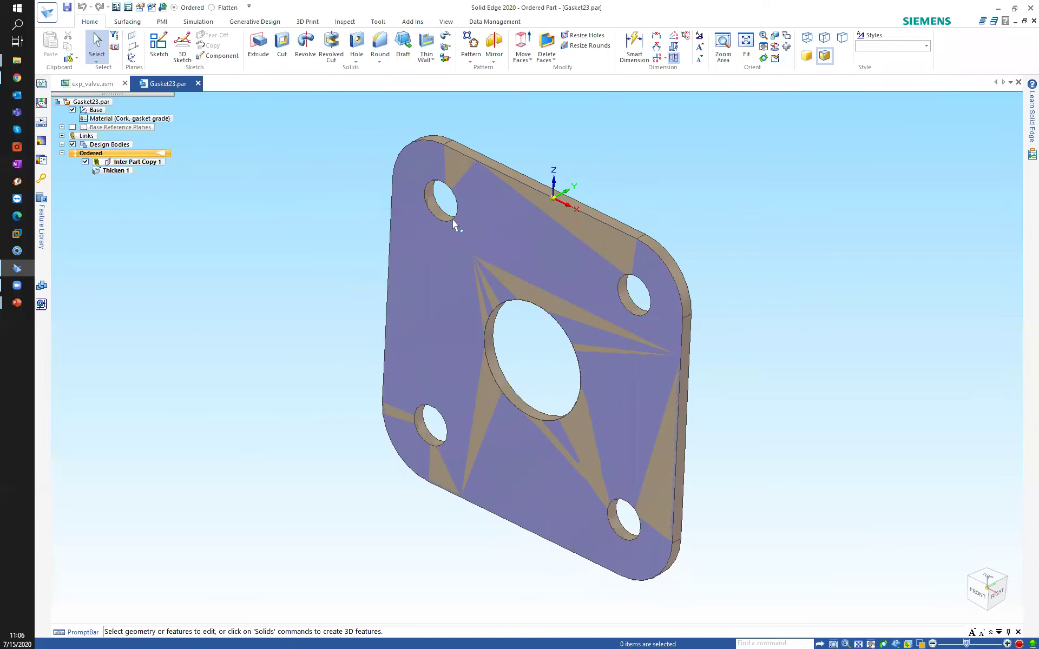
left_click(86, 162)
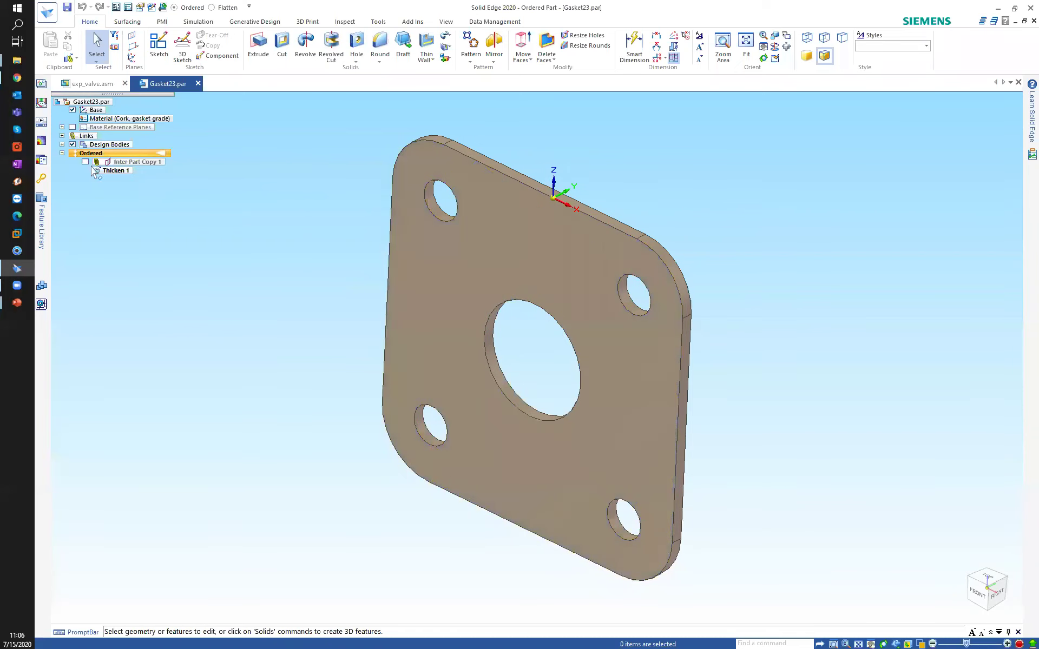
middle_click_drag(294, 207, 291, 210)
- Use Part Painter with the Violet style and Face selection to paint the walls of two of the gasket's bolt holes
left_click(446, 22)
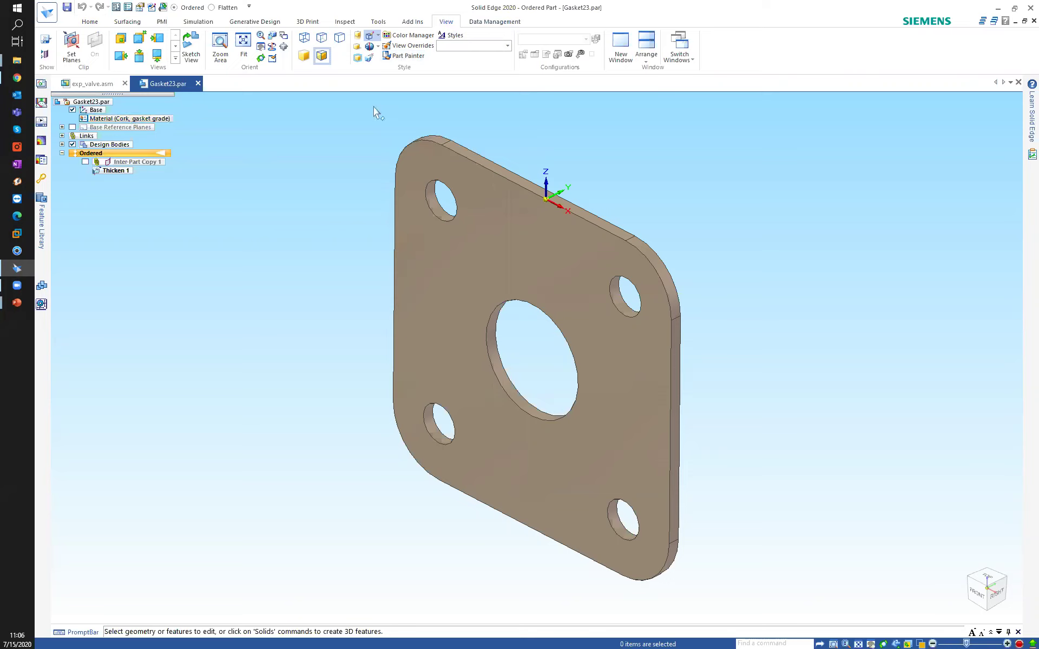
left_click(401, 59)
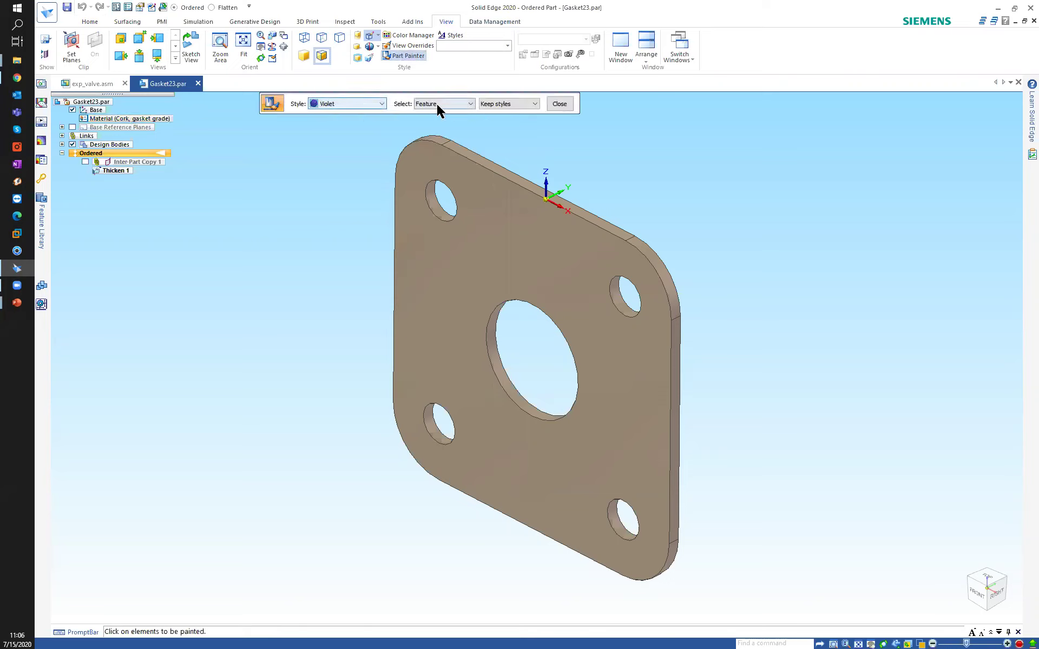
left_click(382, 103)
scroll(324, 228, "up", 3)
scroll(335, 171, "up", 1)
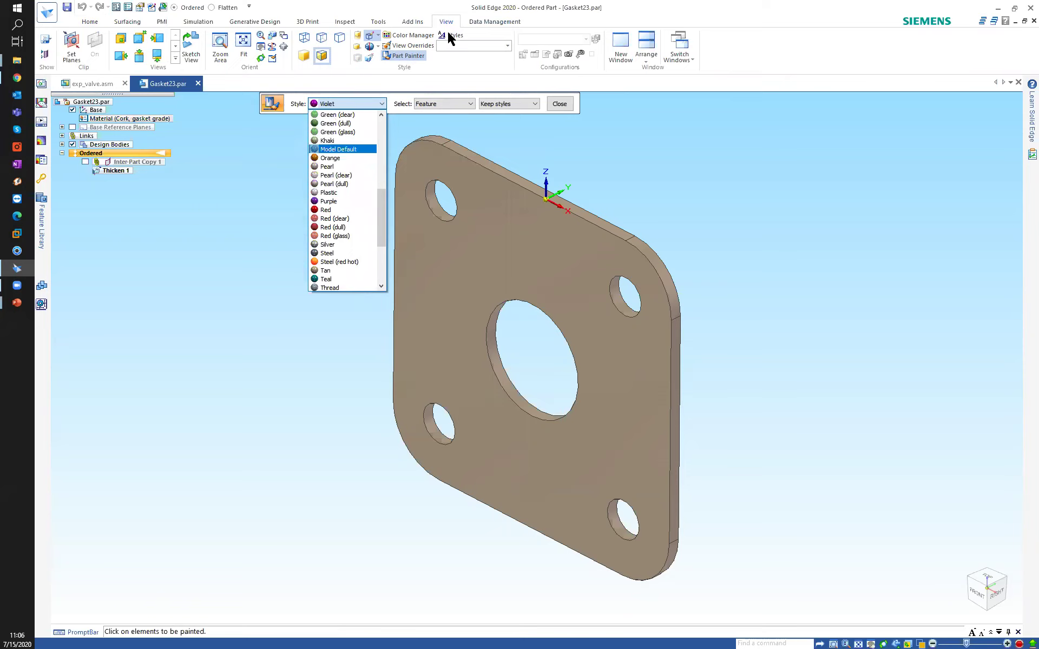
left_click(405, 104)
left_click(469, 104)
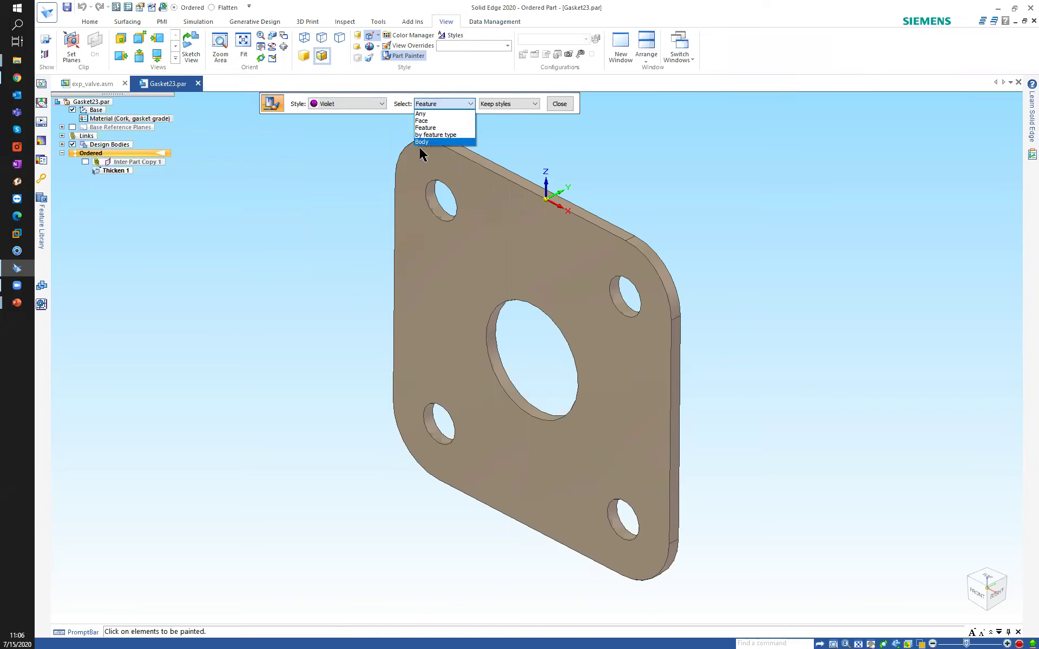
left_click(429, 114)
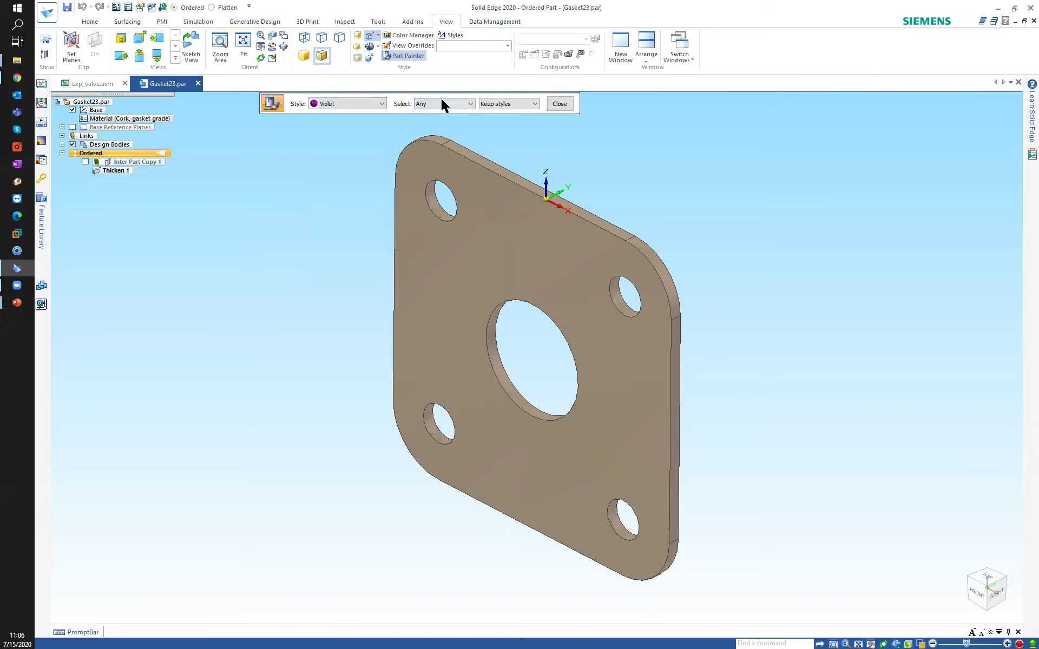
left_click(460, 104)
left_click(433, 122)
left_click(432, 196)
left_click(436, 434)
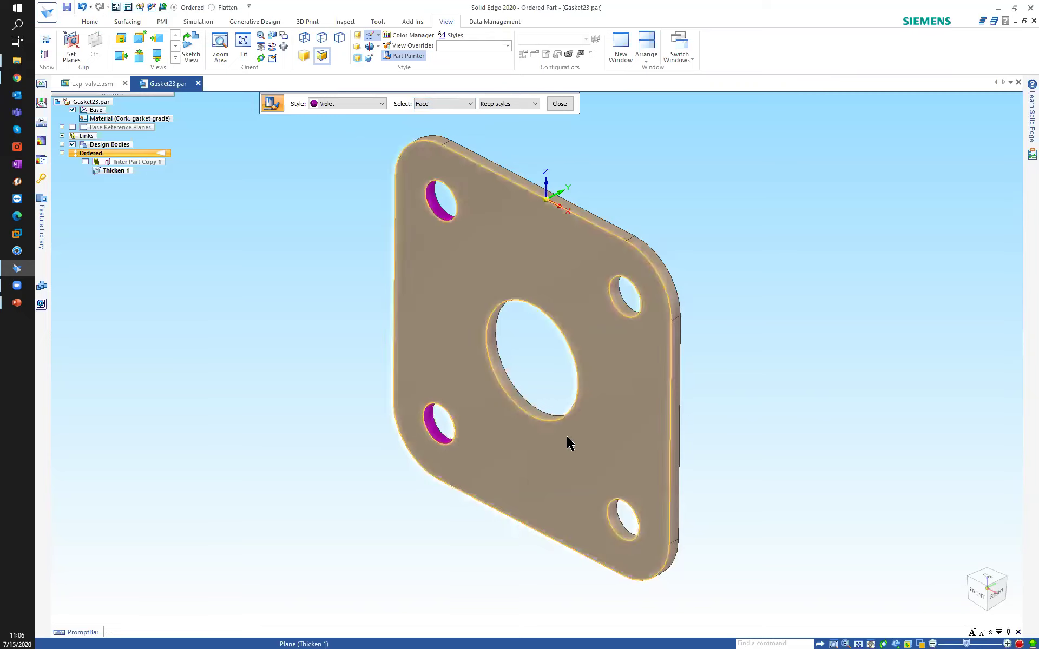
- Paint the entire gasket body Violet using the Any selection type
left_click(470, 105)
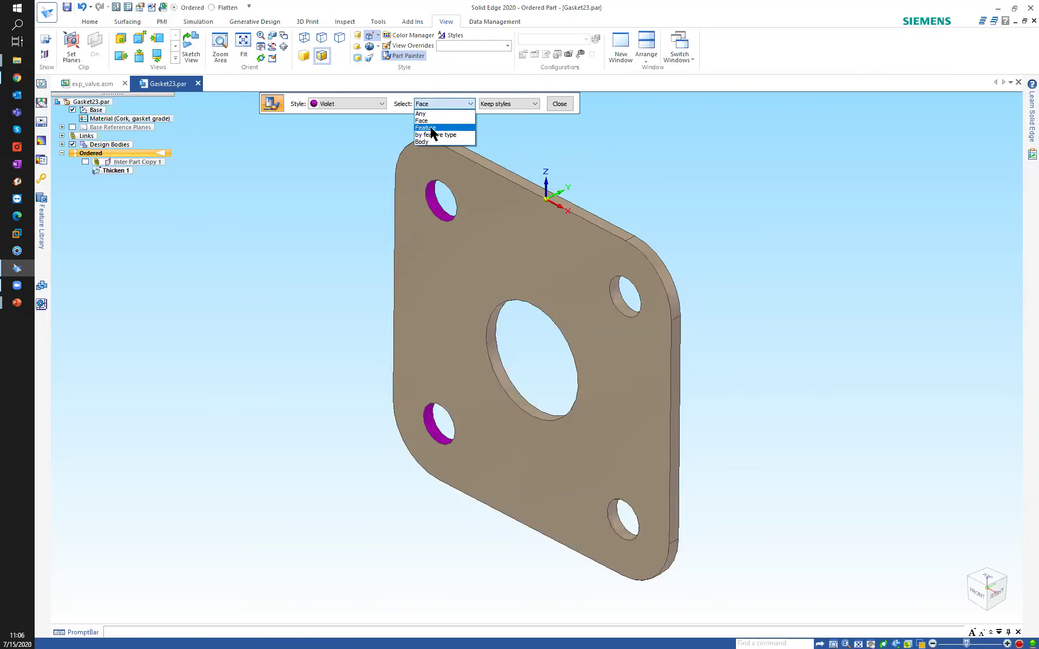
left_click(421, 114)
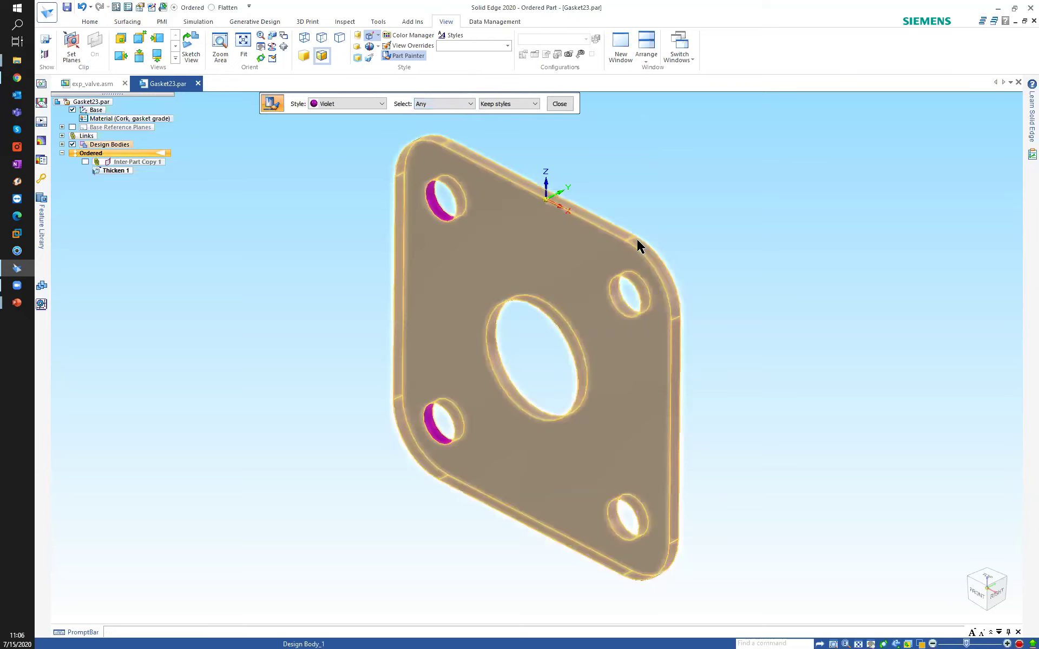
left_click(600, 222)
middle_click_drag(346, 196, 350, 182)
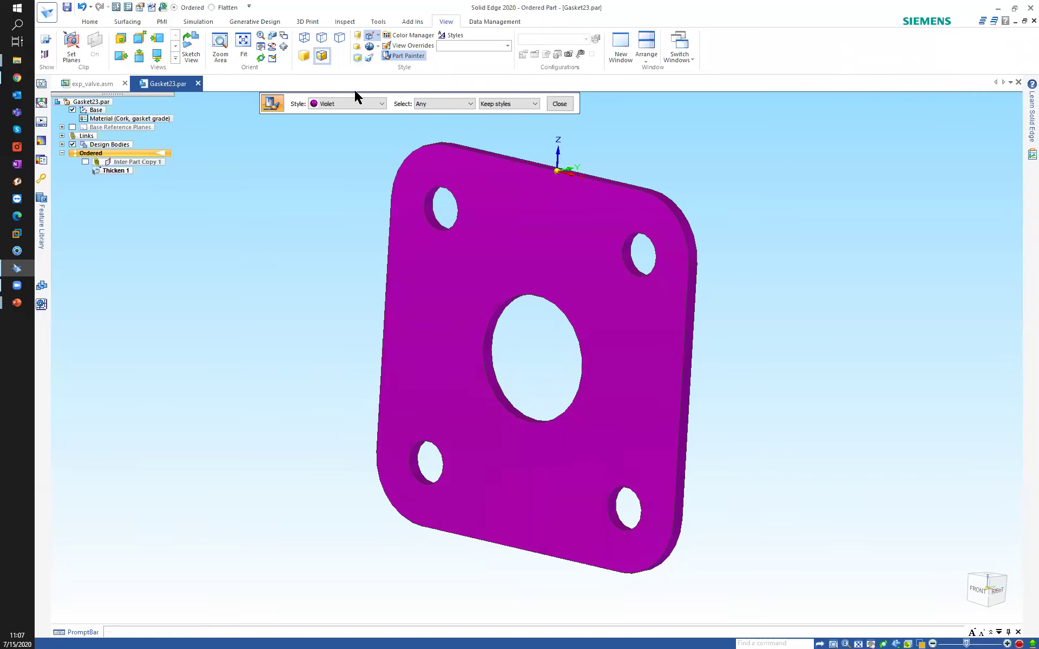
- Paint the gasket's large flat faces Red (dull) using Face selection, close Part Painter and save the part
left_click(359, 105)
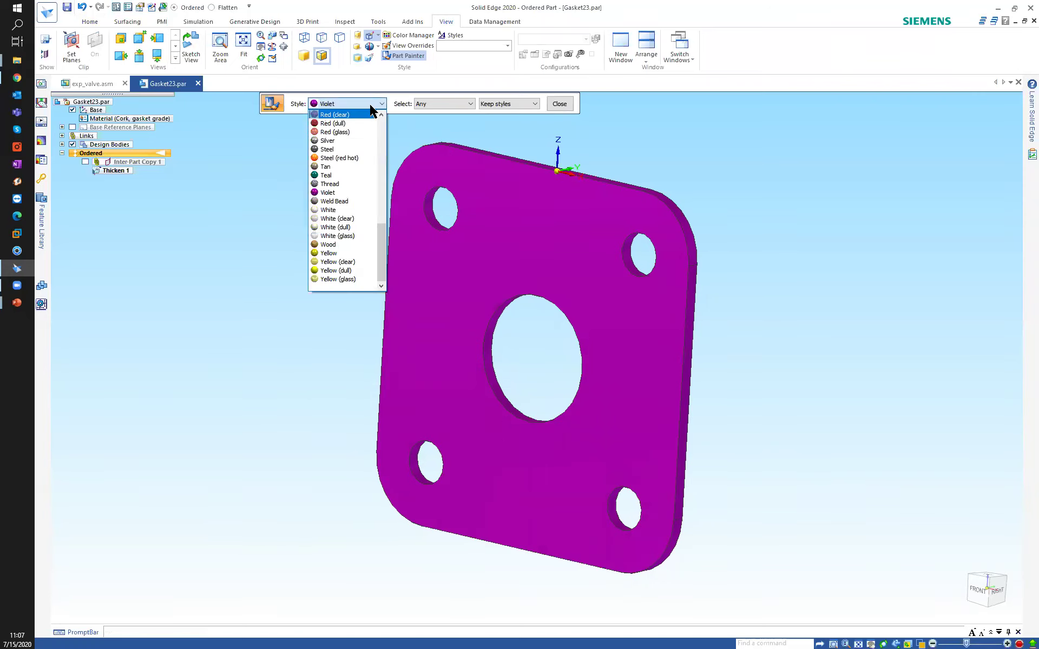
left_click(342, 132)
left_click(433, 104)
left_click(433, 119)
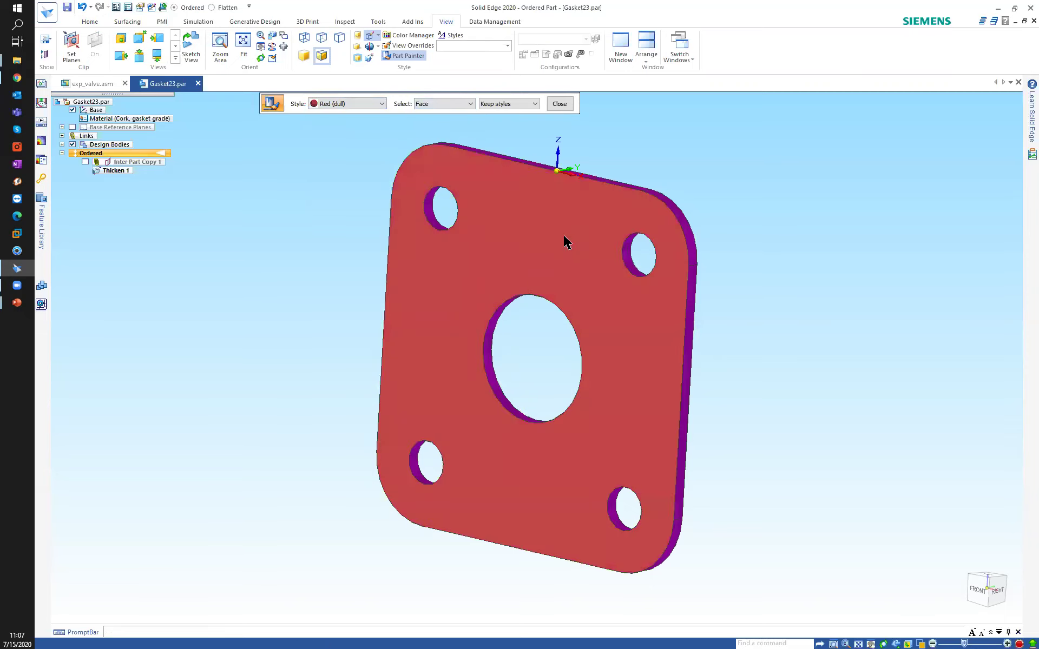
middle_click_drag(563, 238, 646, 221)
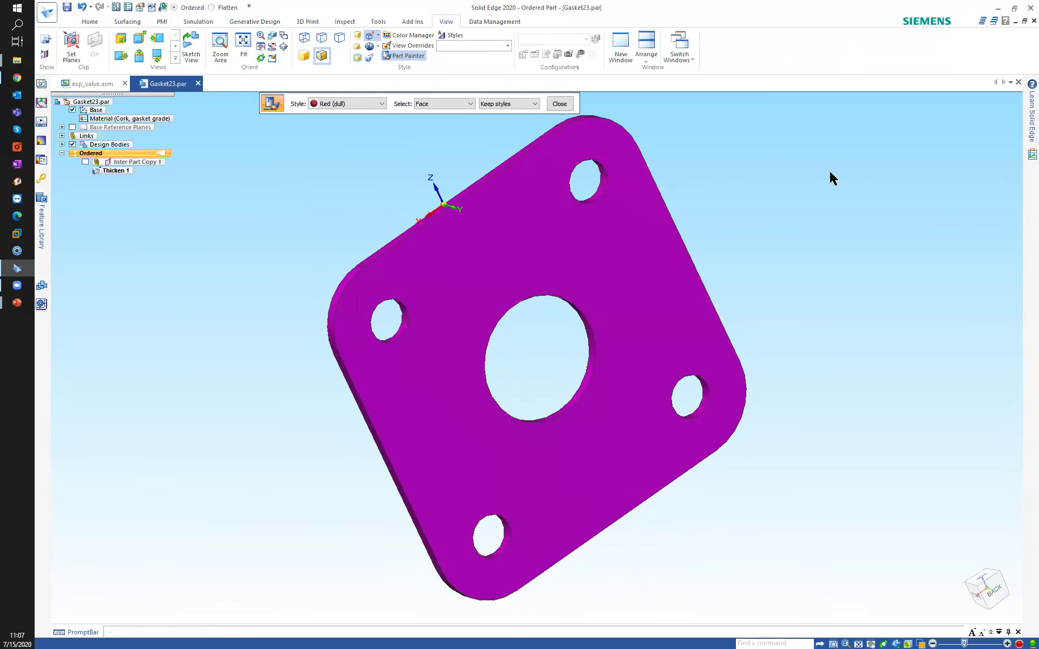
left_click(644, 278)
middle_click_drag(863, 195, 791, 235)
key("ctrl+i")
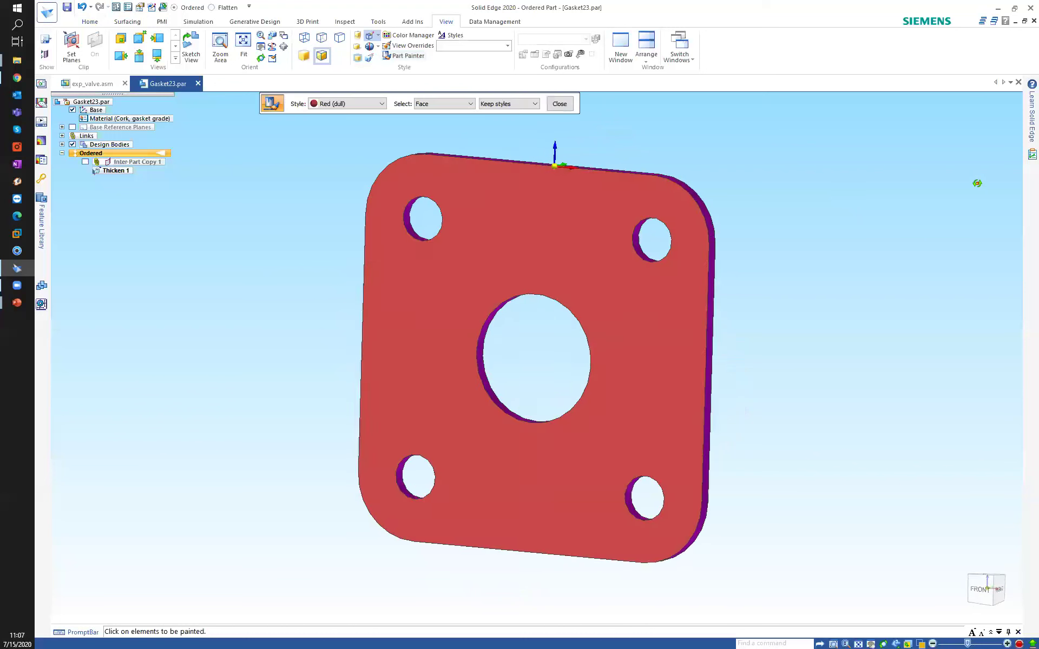
left_click(565, 104)
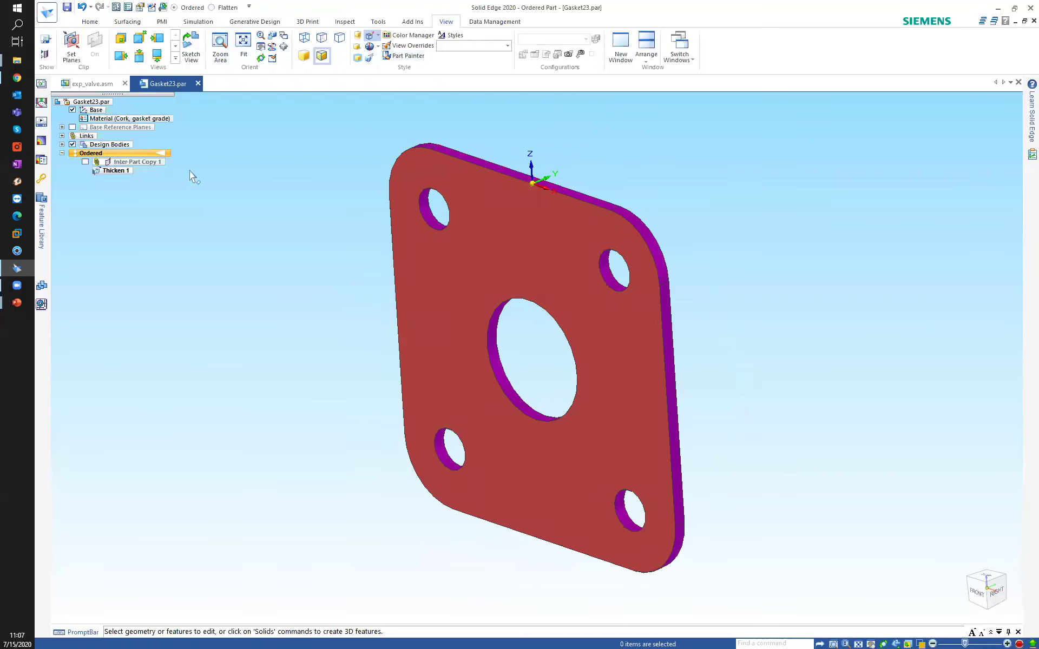
left_click(67, 7)
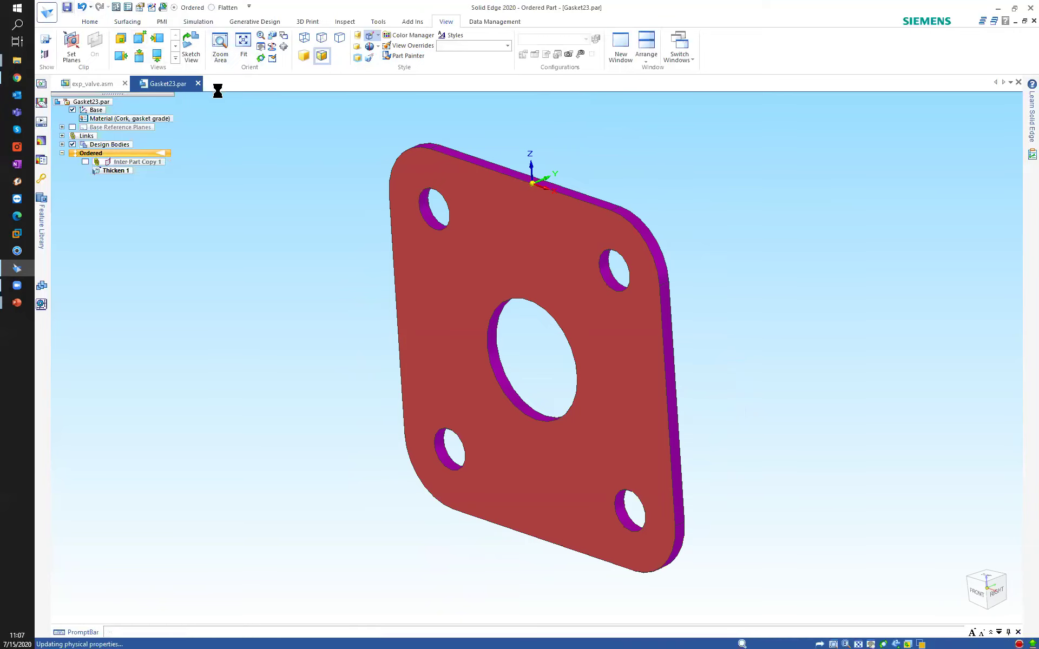
- Open the Plastic face style for modification, examine its Faces and Texture settings, and cancel without changing the style
left_click(449, 36)
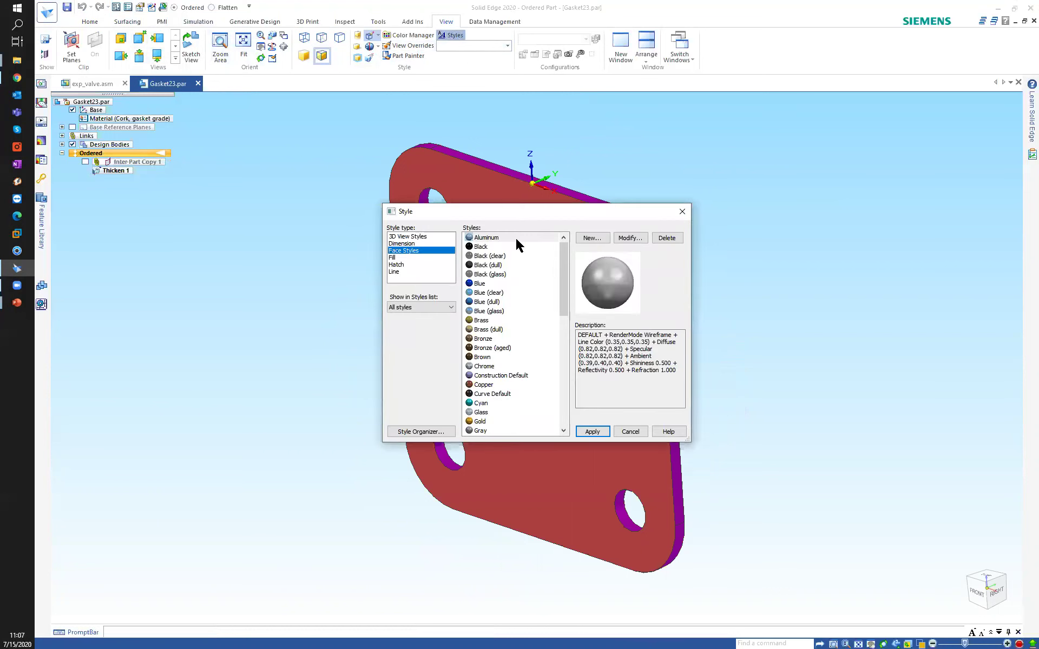
left_click_drag(564, 279, 563, 362)
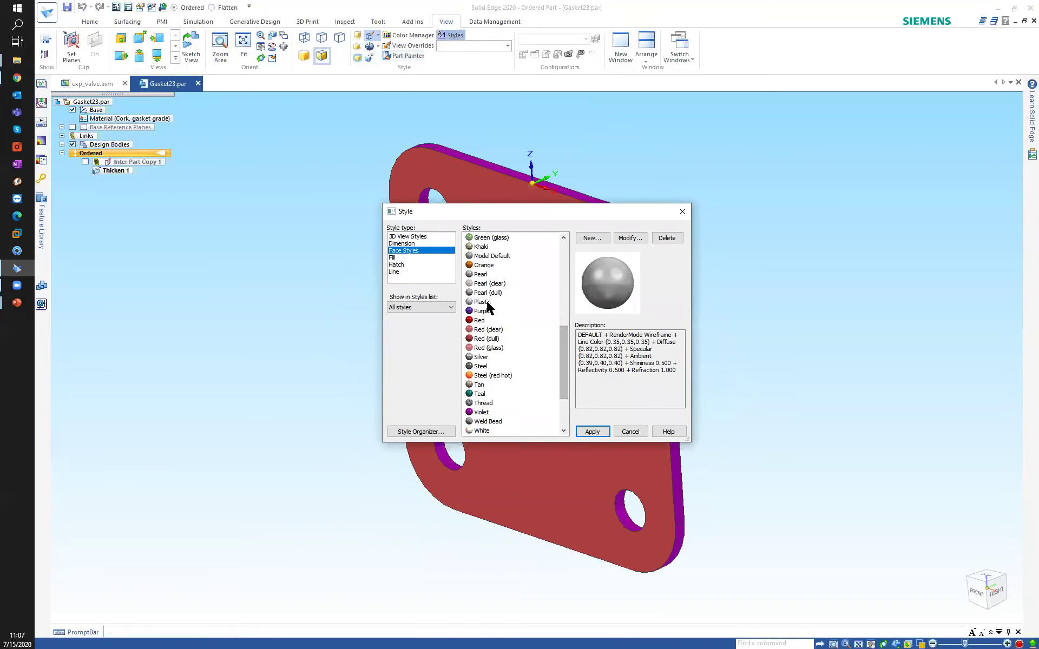
left_click(487, 302)
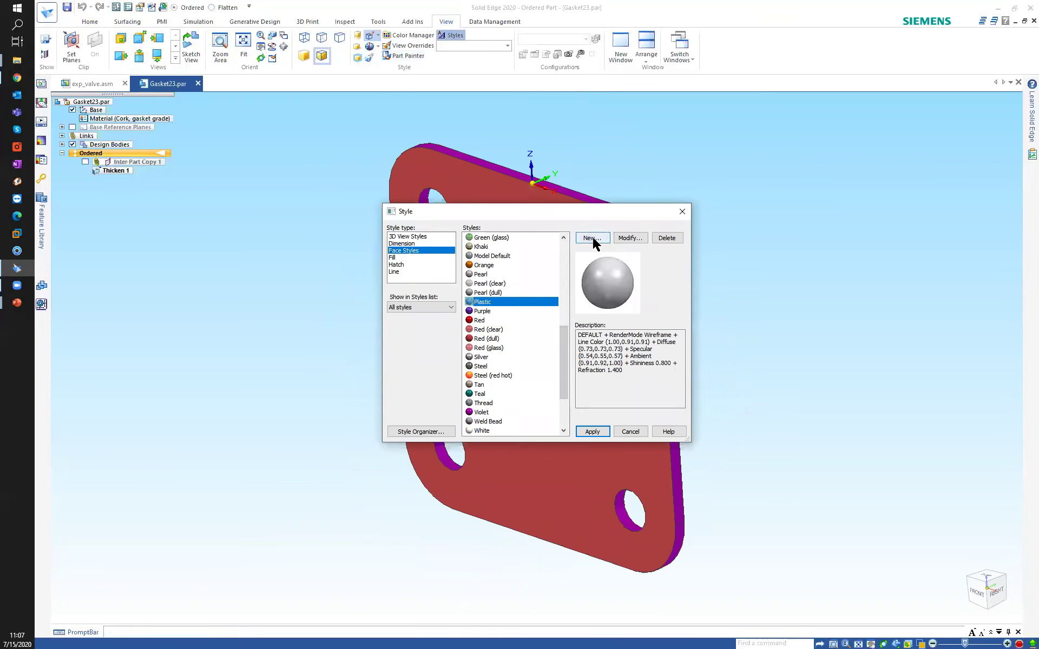
left_click(632, 238)
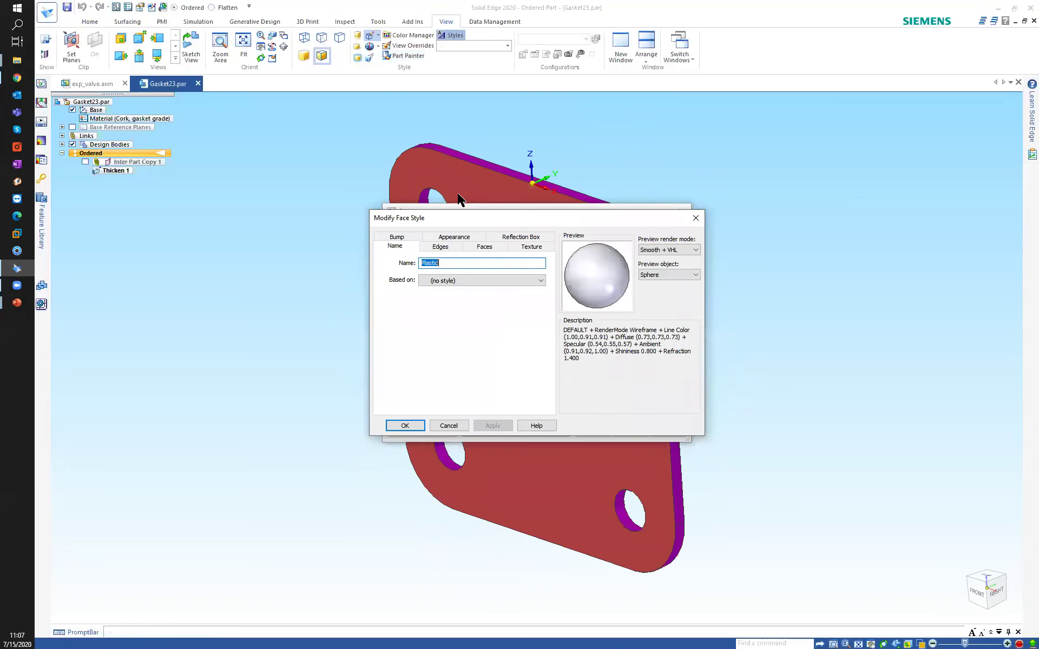
left_click(495, 246)
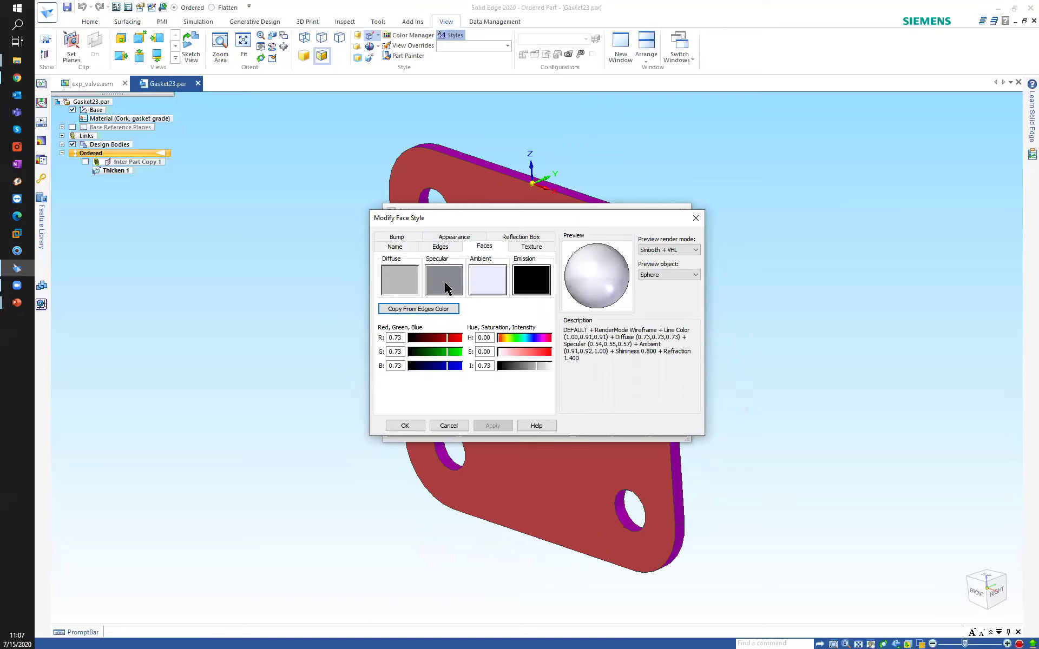
left_click(531, 248)
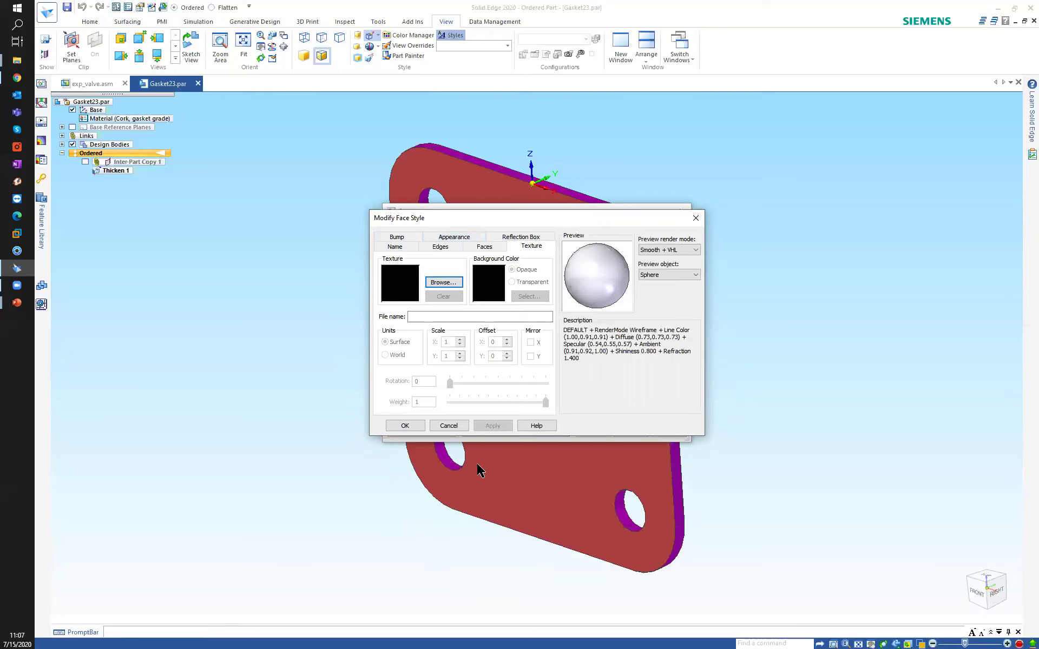
left_click(448, 426)
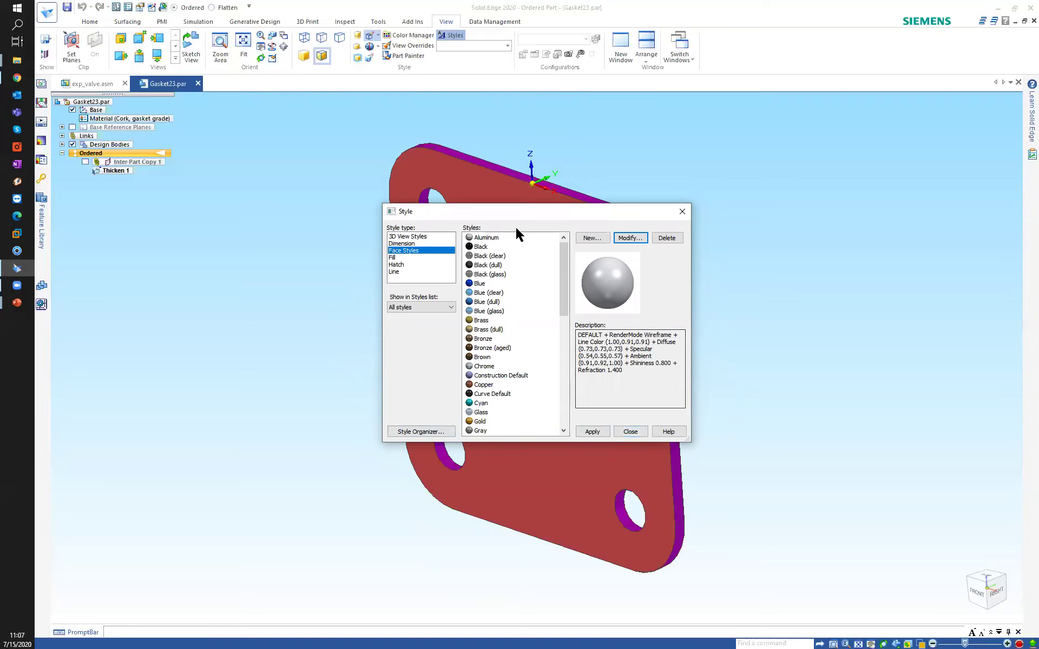
left_click(631, 432)
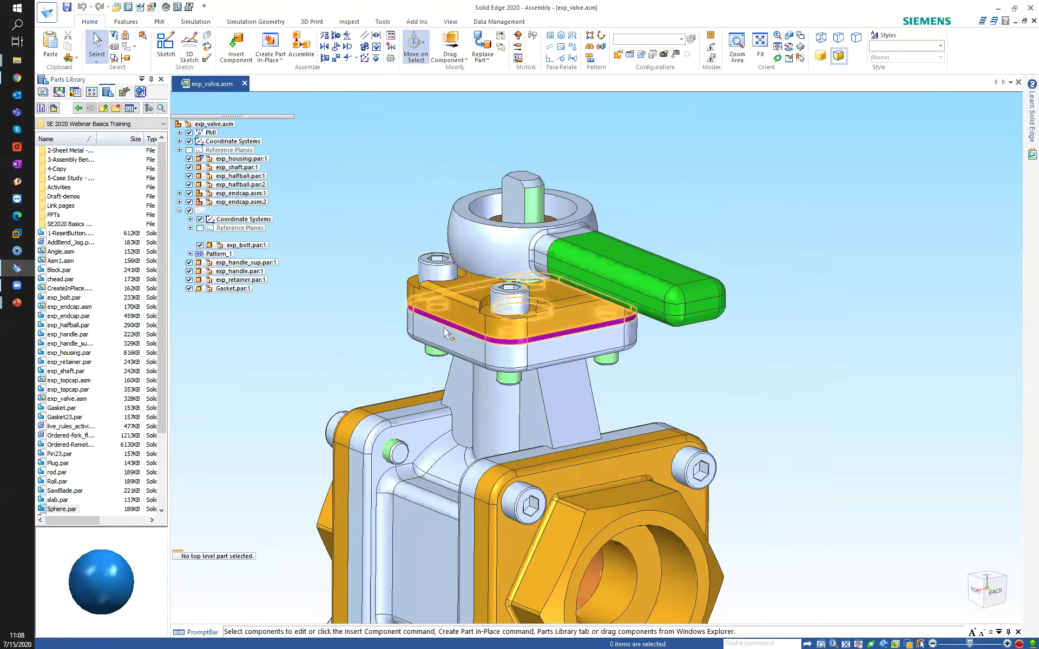
- Inspect the painted gasket between the top cap and housing in exp_valve.asm, and minimize Solid Edge to return to the presentation
scroll(428, 325, "up", 3)
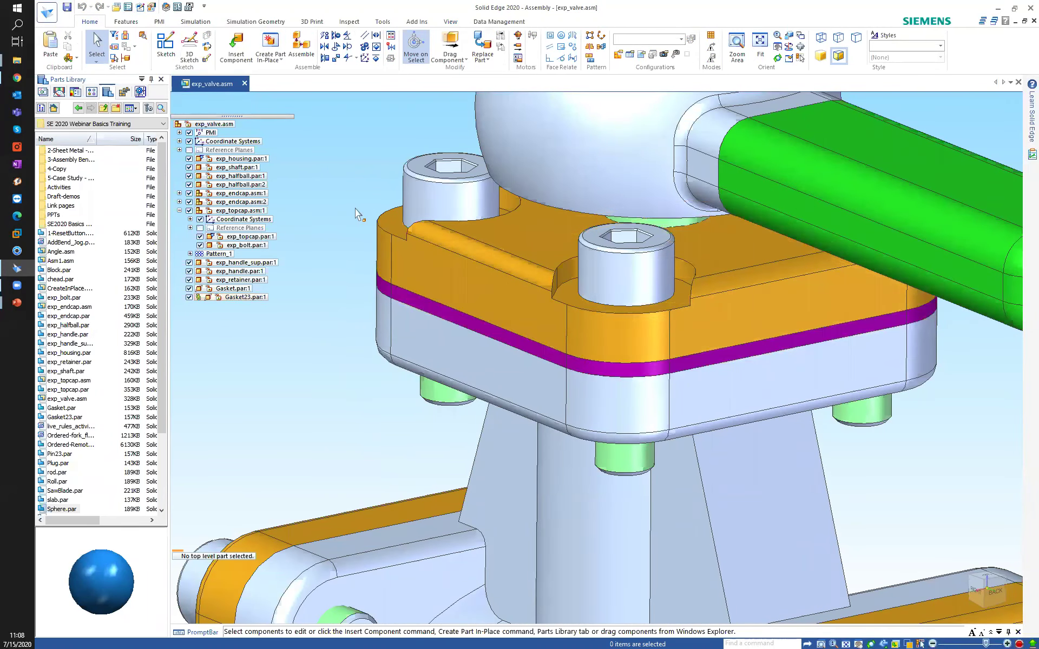
scroll(355, 208, "down", 4)
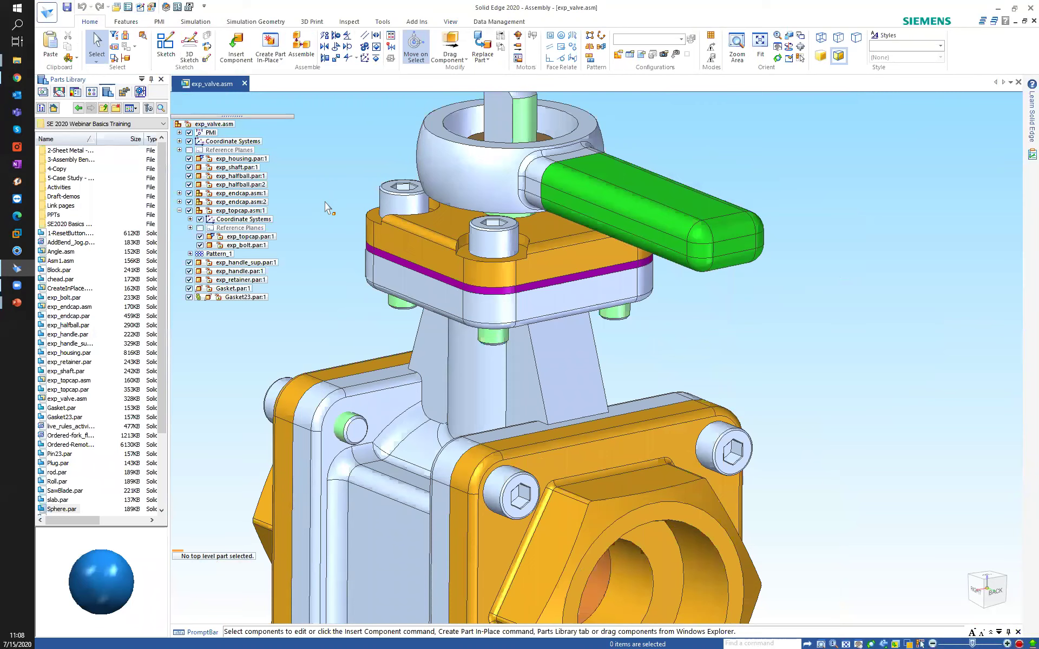
middle_click_drag(338, 198, 396, 204, "shift")
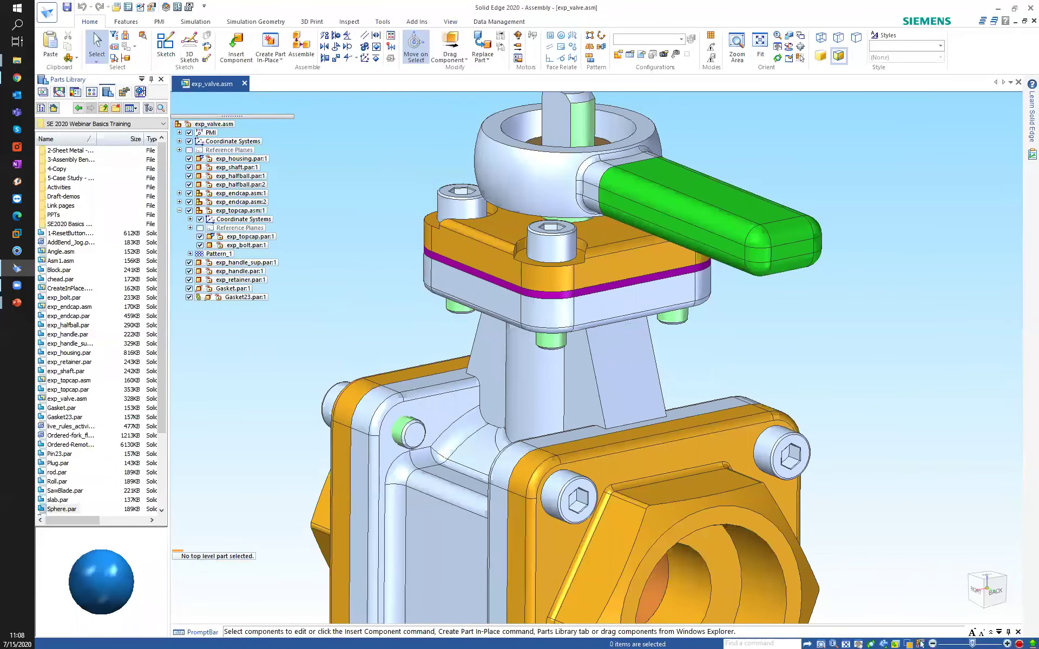
left_click(997, 8)
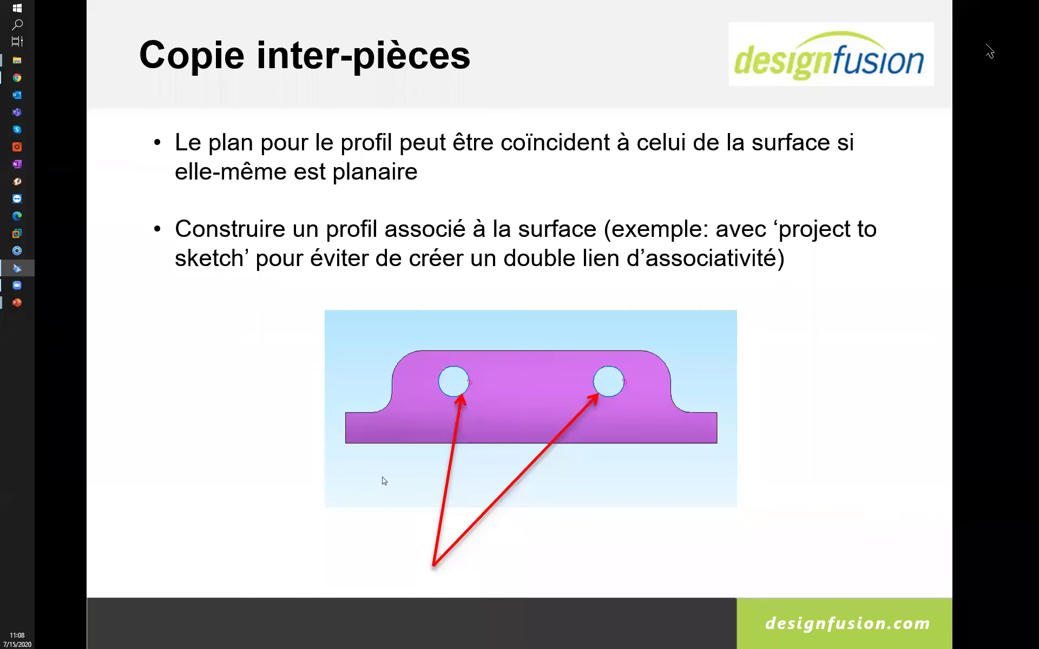
left_click(402, 176)
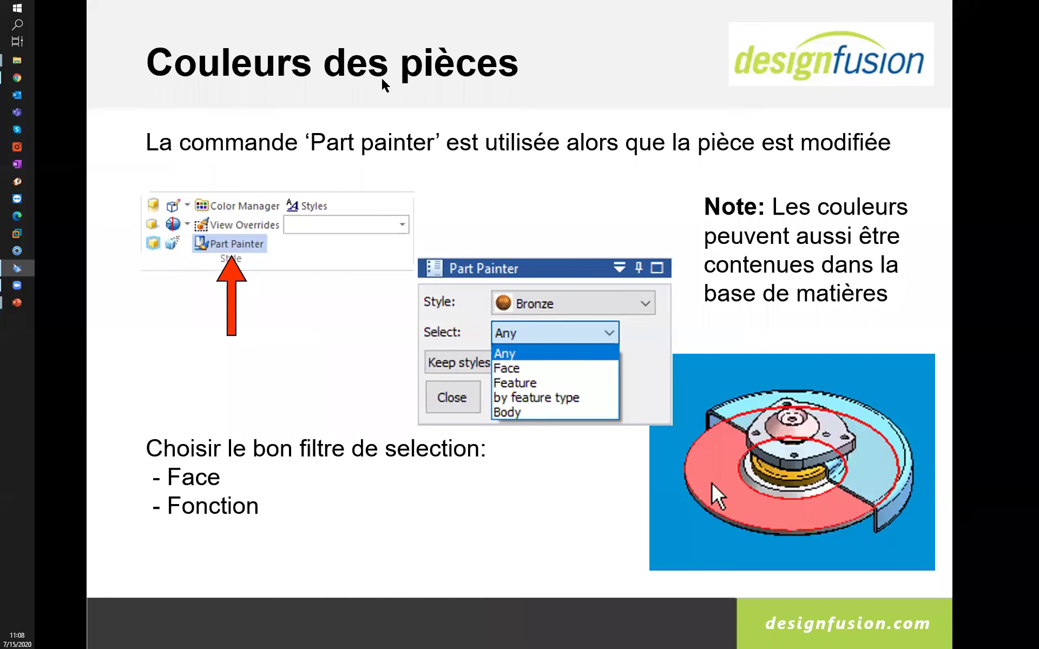